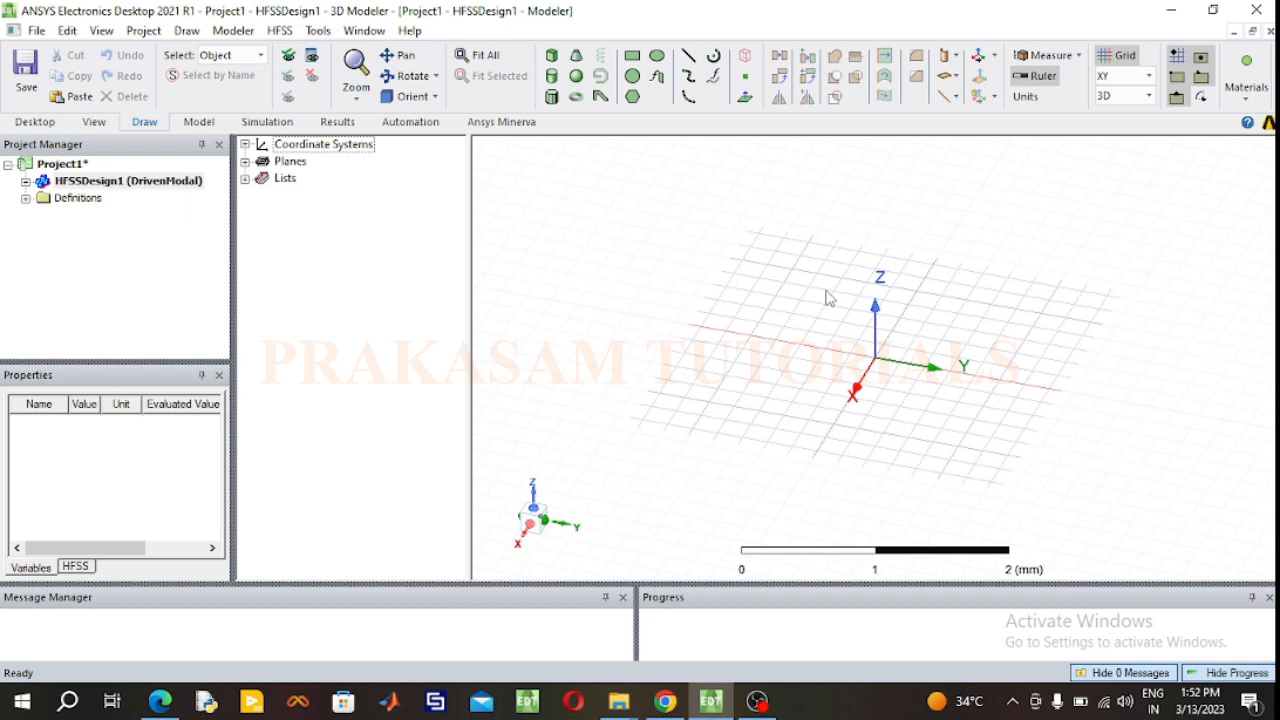
# Step: Save the project as MSTL_Lby4_2,4GHz in the Antenna Designs folder on the desktop
pyautogui.rightClick(57, 166)
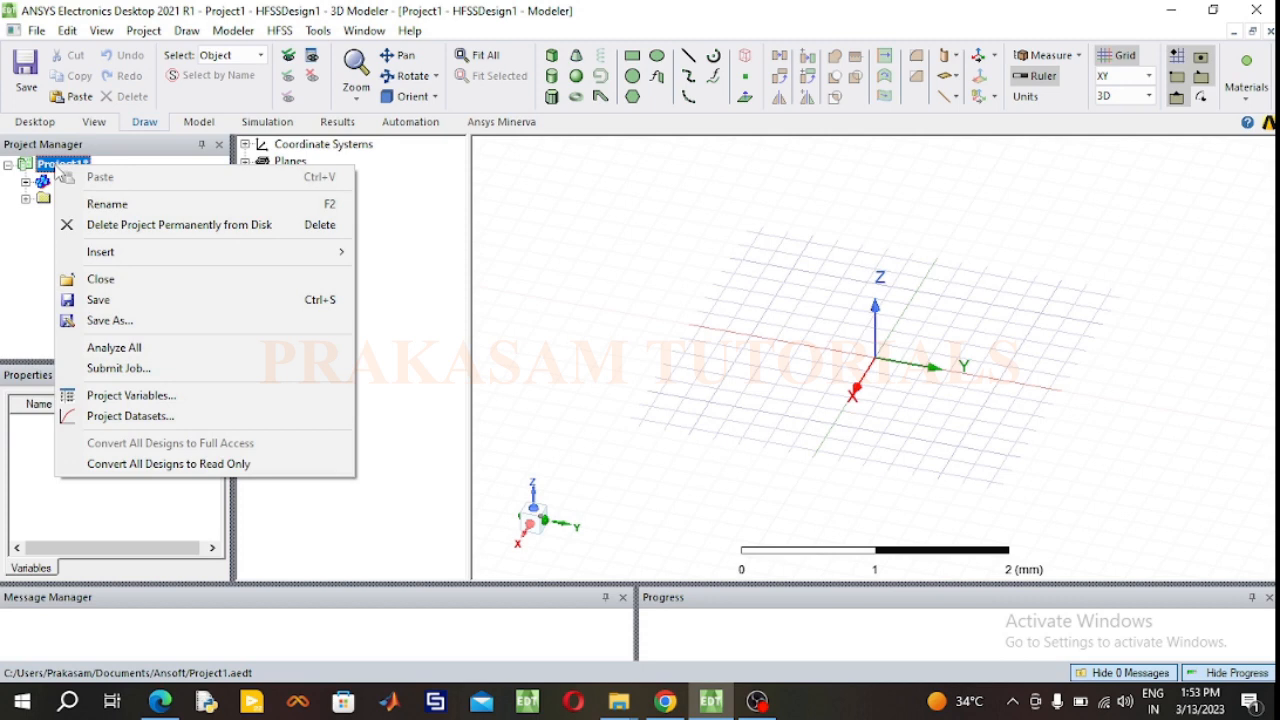
pyautogui.click(110, 321)
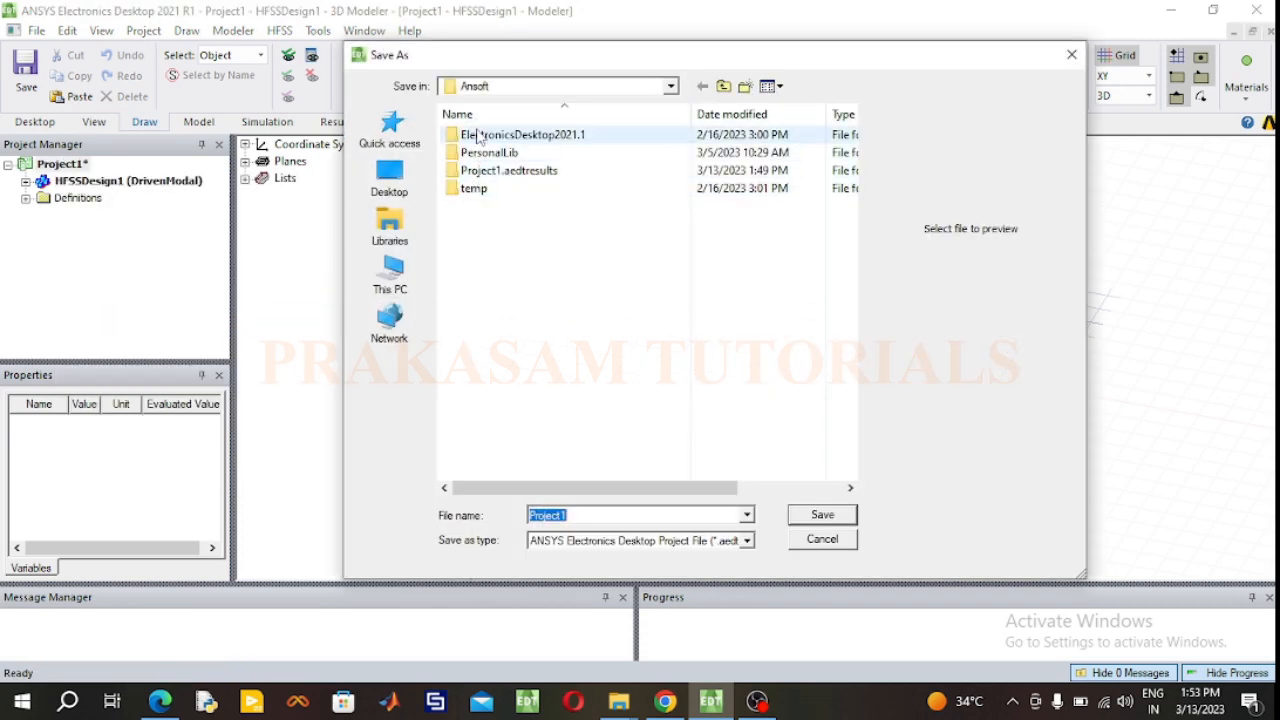
pyautogui.click(390, 176)
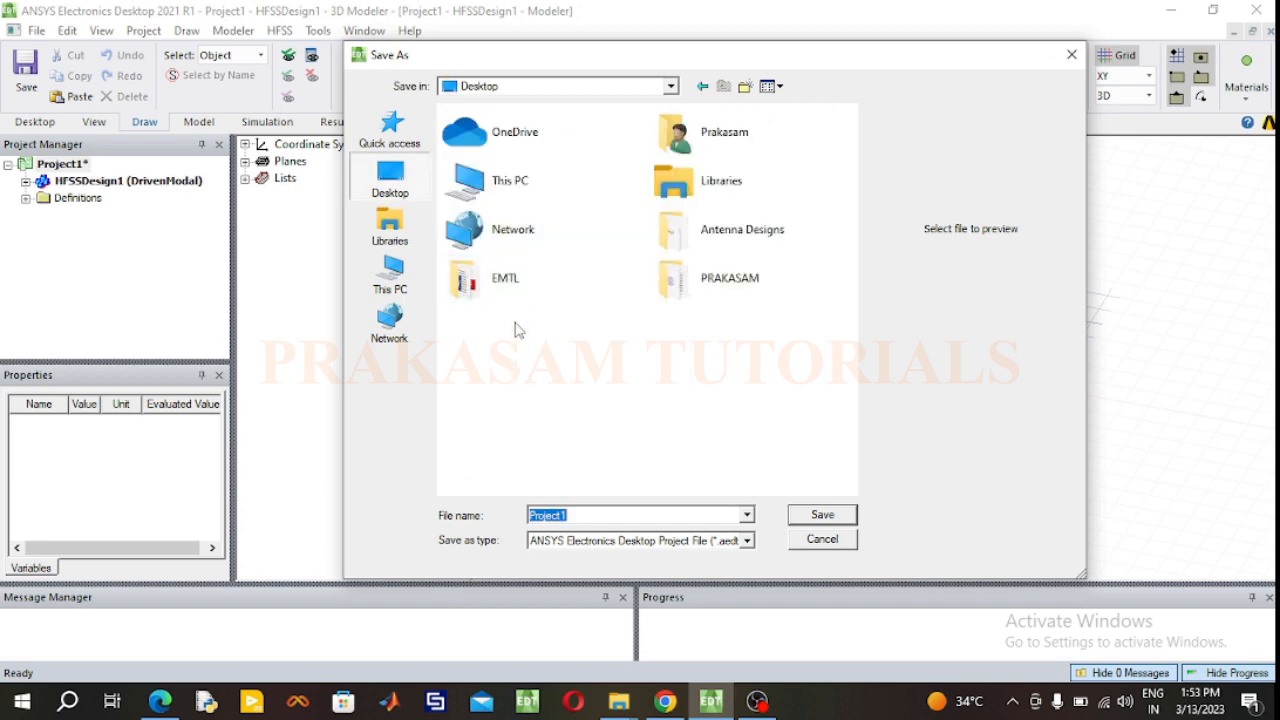
pyautogui.doubleClick(720, 229)
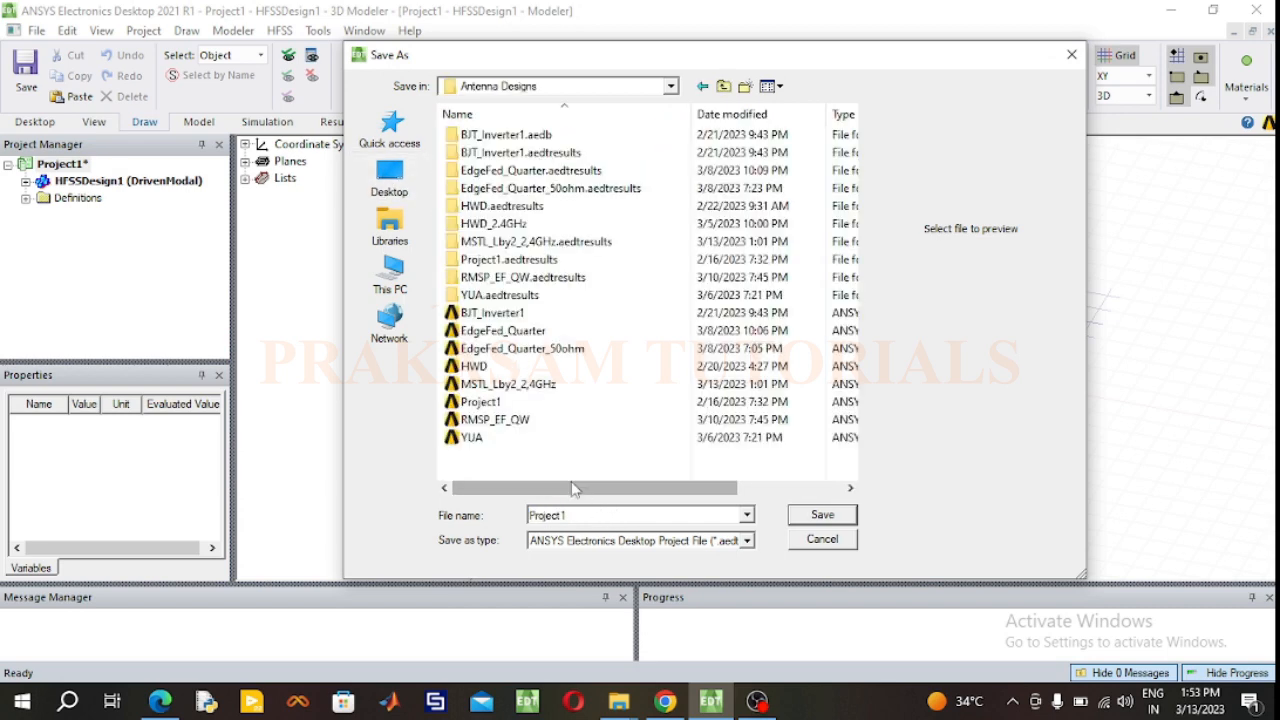
pyautogui.click(508, 384)
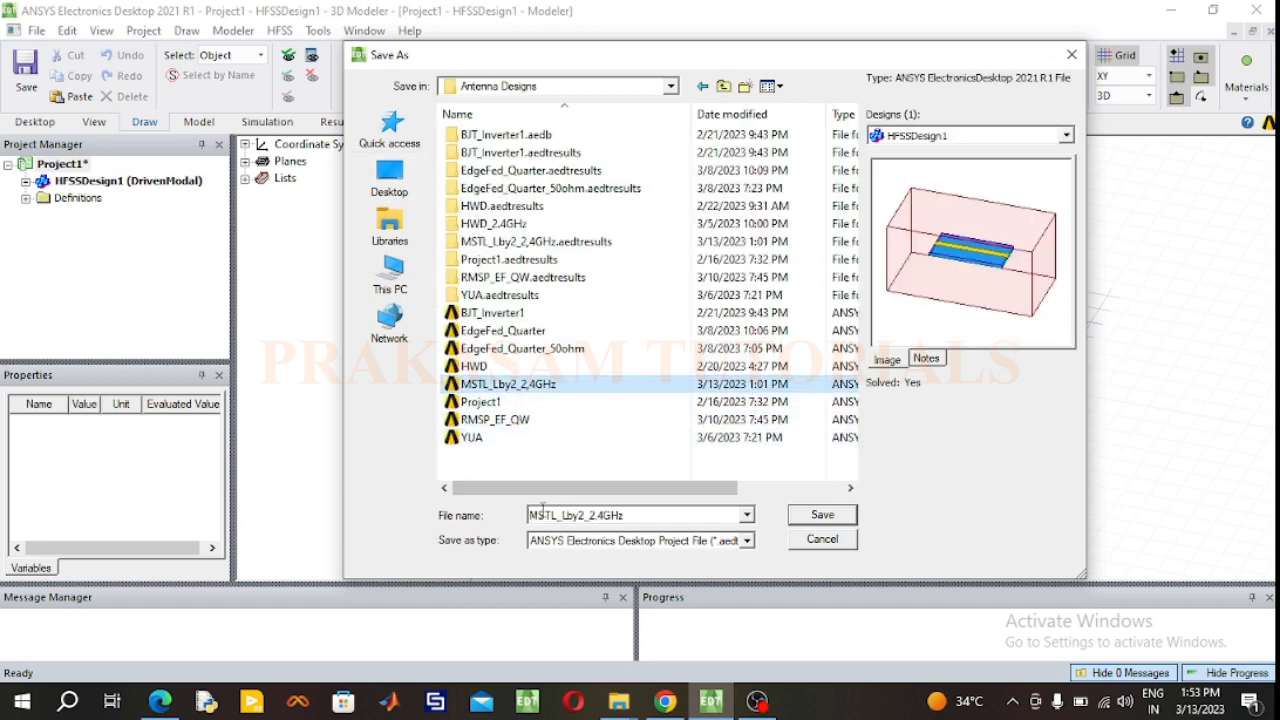
pyautogui.doubleClick(583, 513)
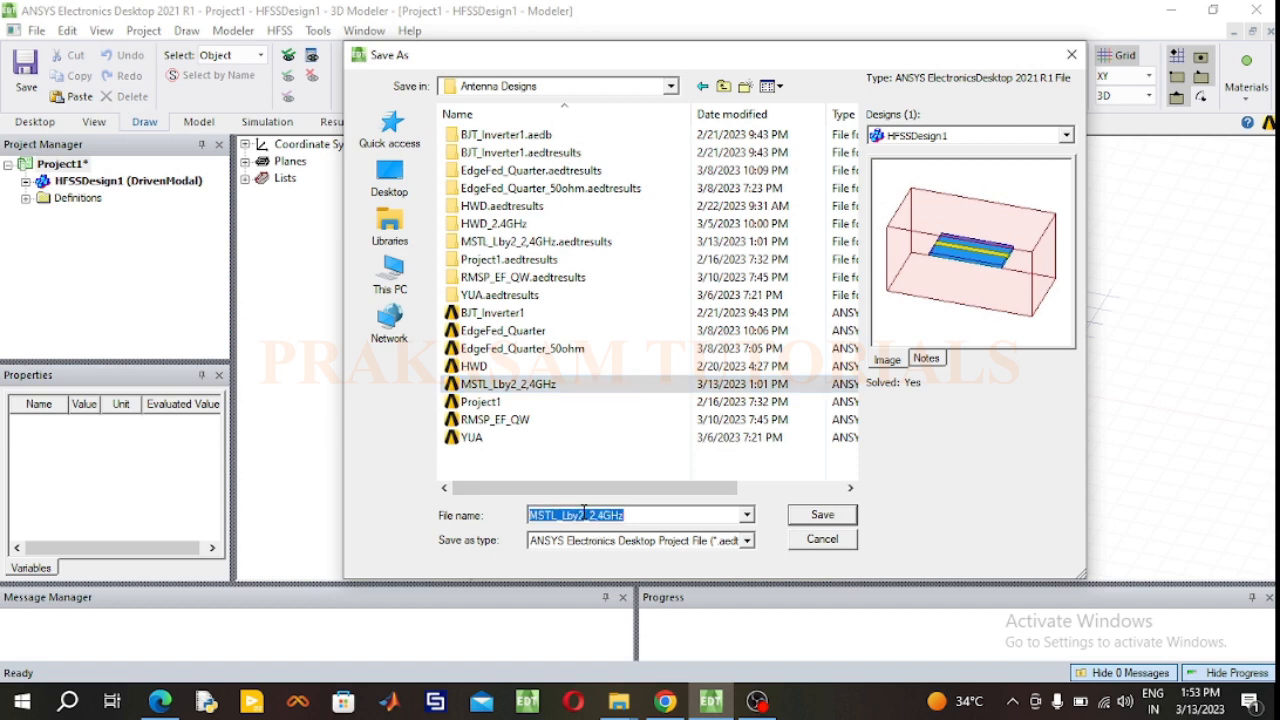
pyautogui.click(583, 513)
pyautogui.press('BackSpace')
pyautogui.write('4')
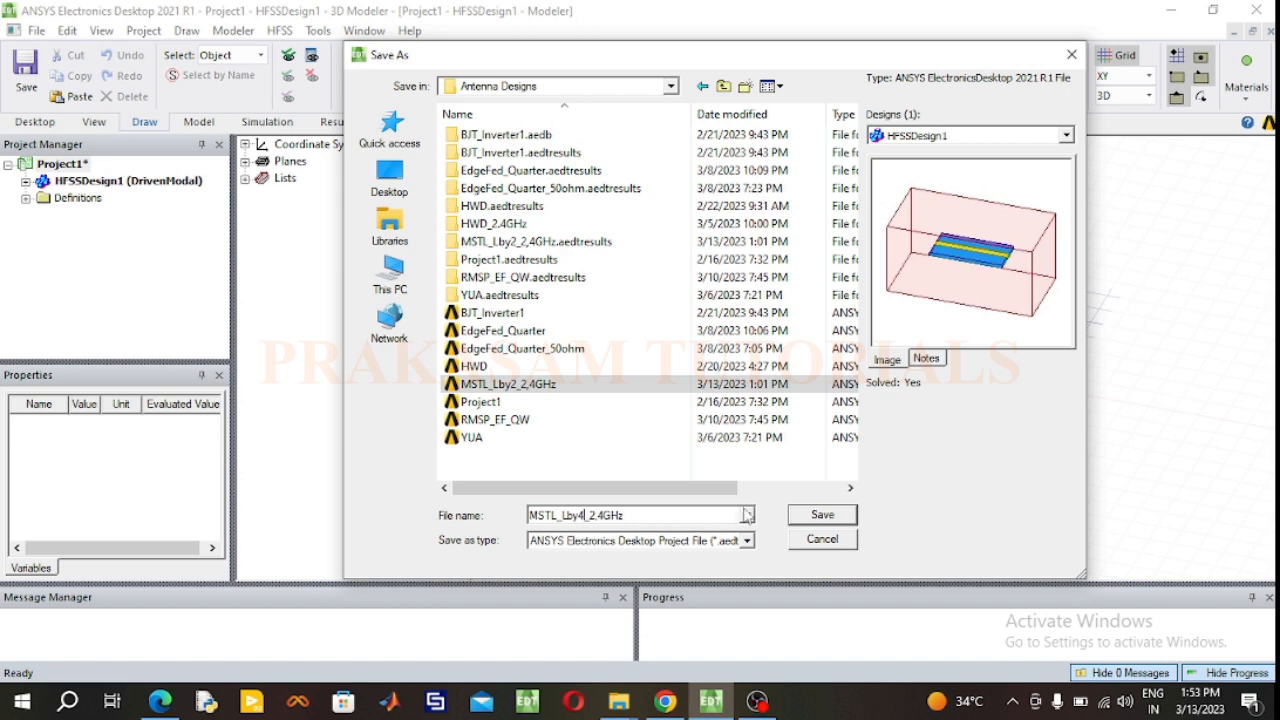
pyautogui.click(822, 514)
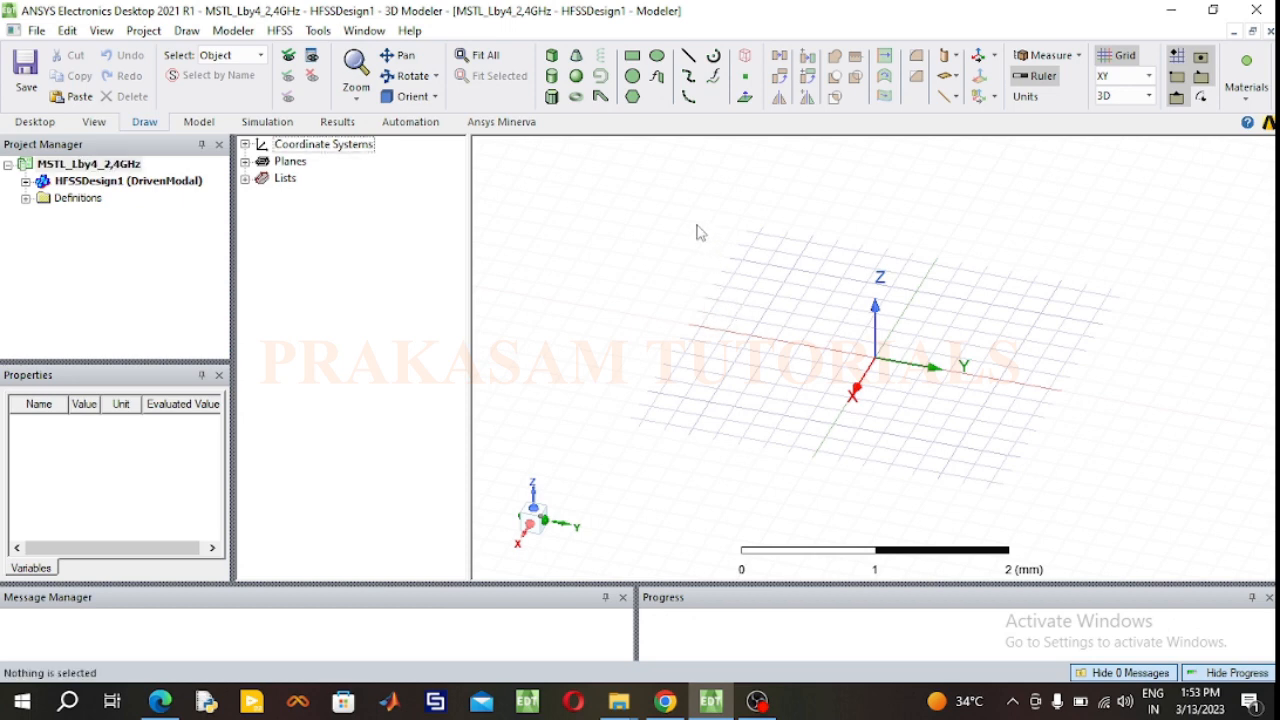
# Step: Draw a rectangle on the XY plane from the origin, about 1 mm in X by 1.4 mm in Y
pyautogui.click(632, 56)
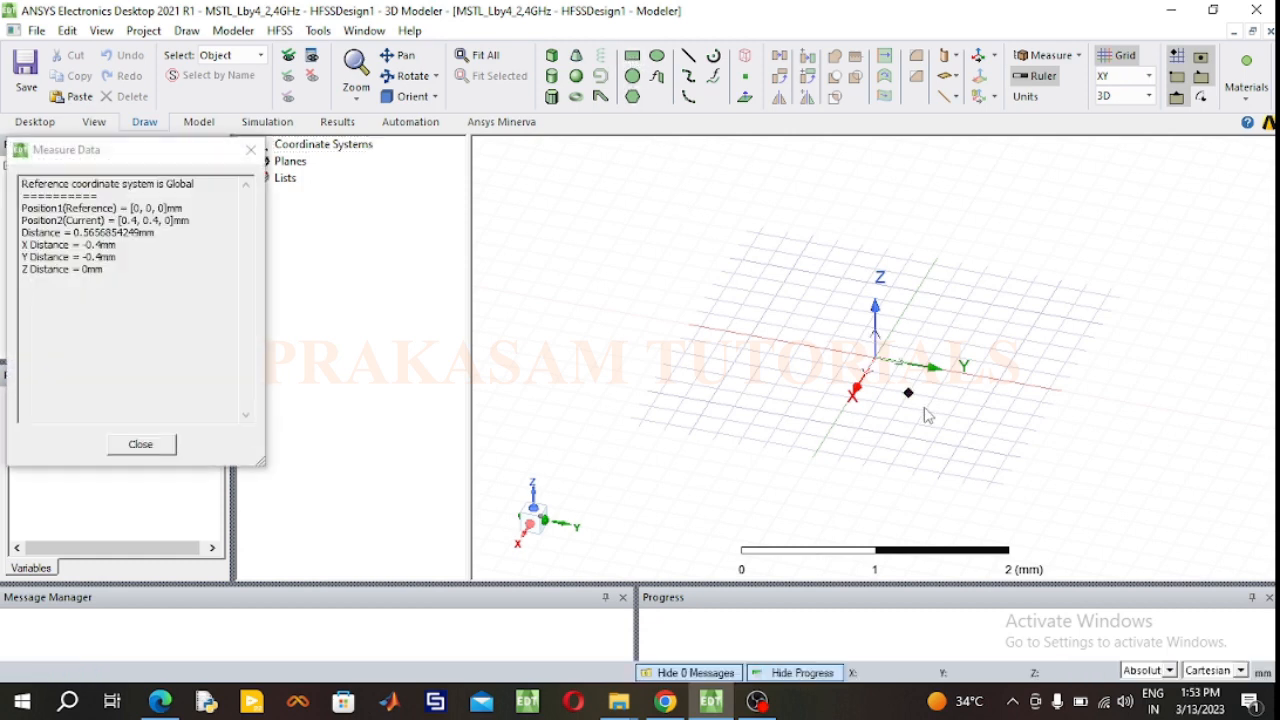
pyautogui.click(880, 368)
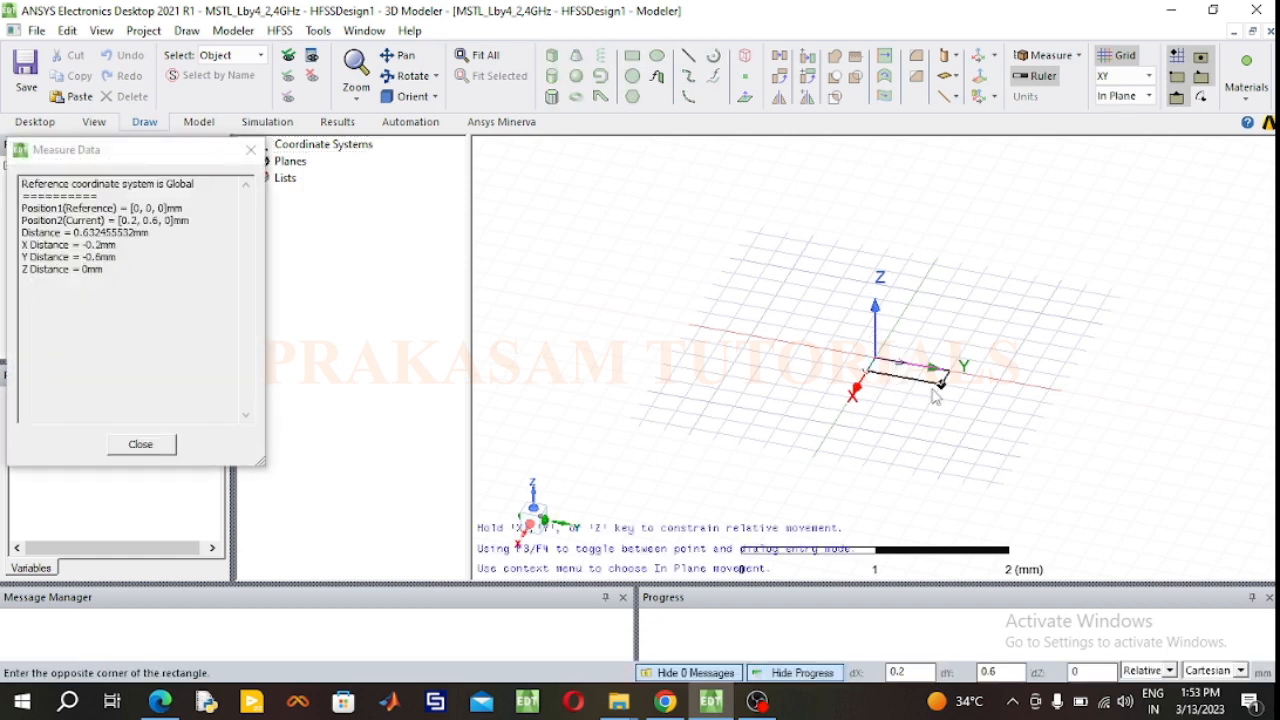
pyautogui.click(1021, 463)
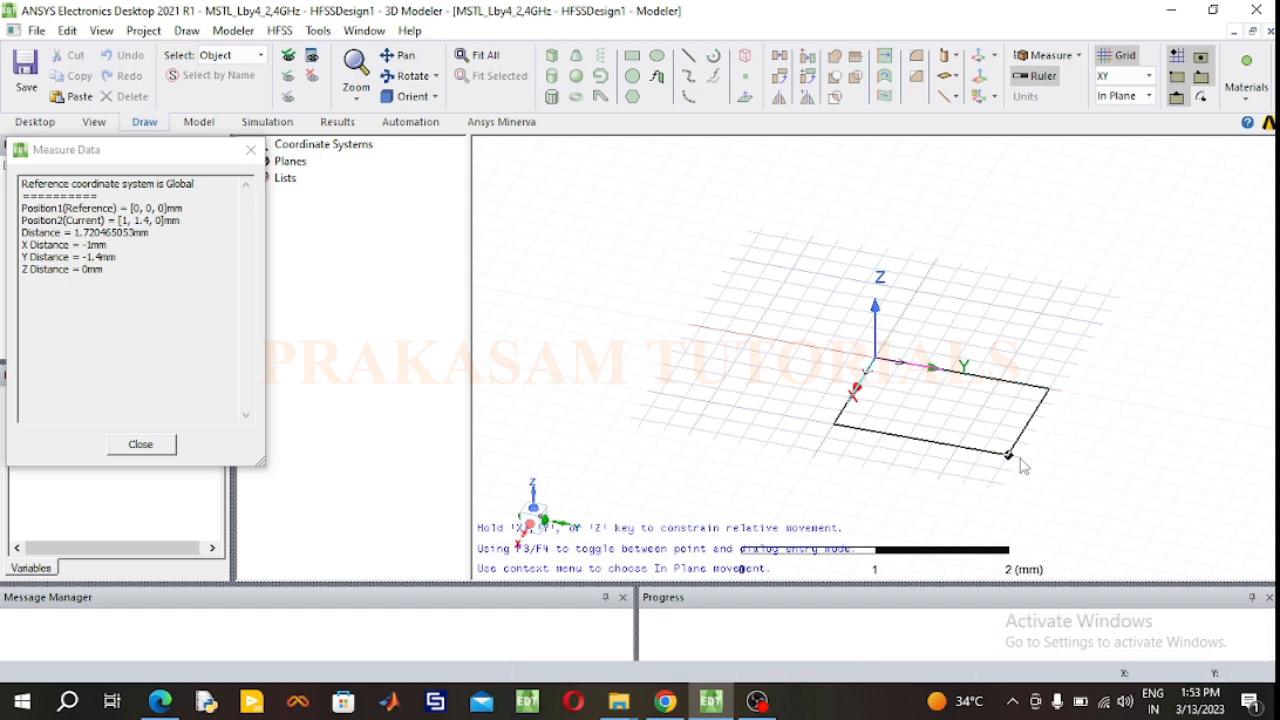
# Step: Rename the rectangle as GND and change its color to dark blue
pyautogui.click(864, 412)
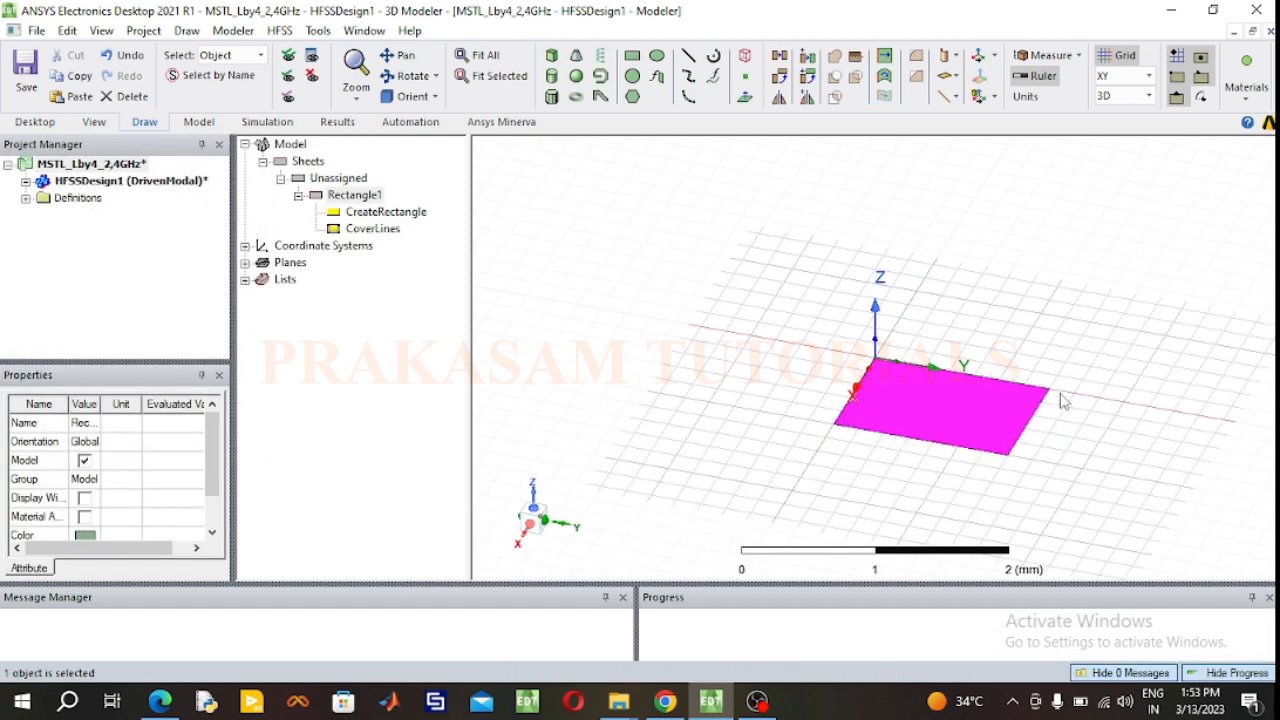
pyautogui.doubleClick(374, 197)
pyautogui.click(474, 247)
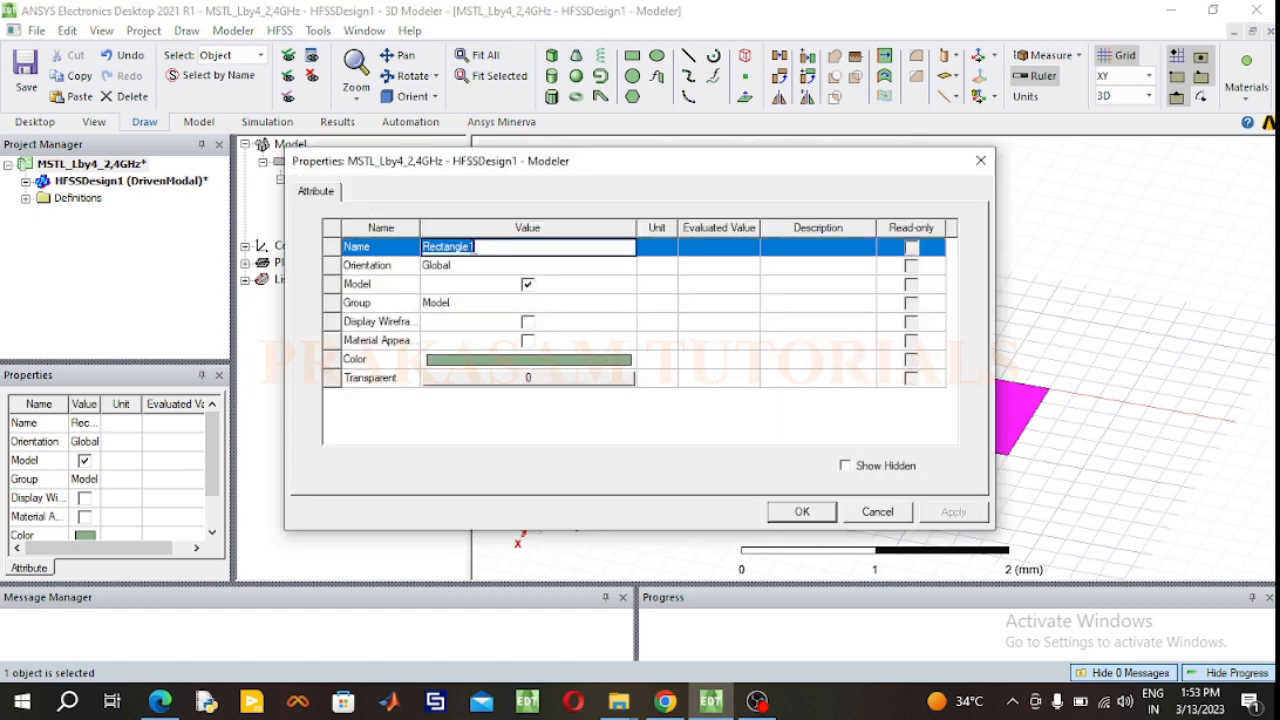
pyautogui.write('GND')
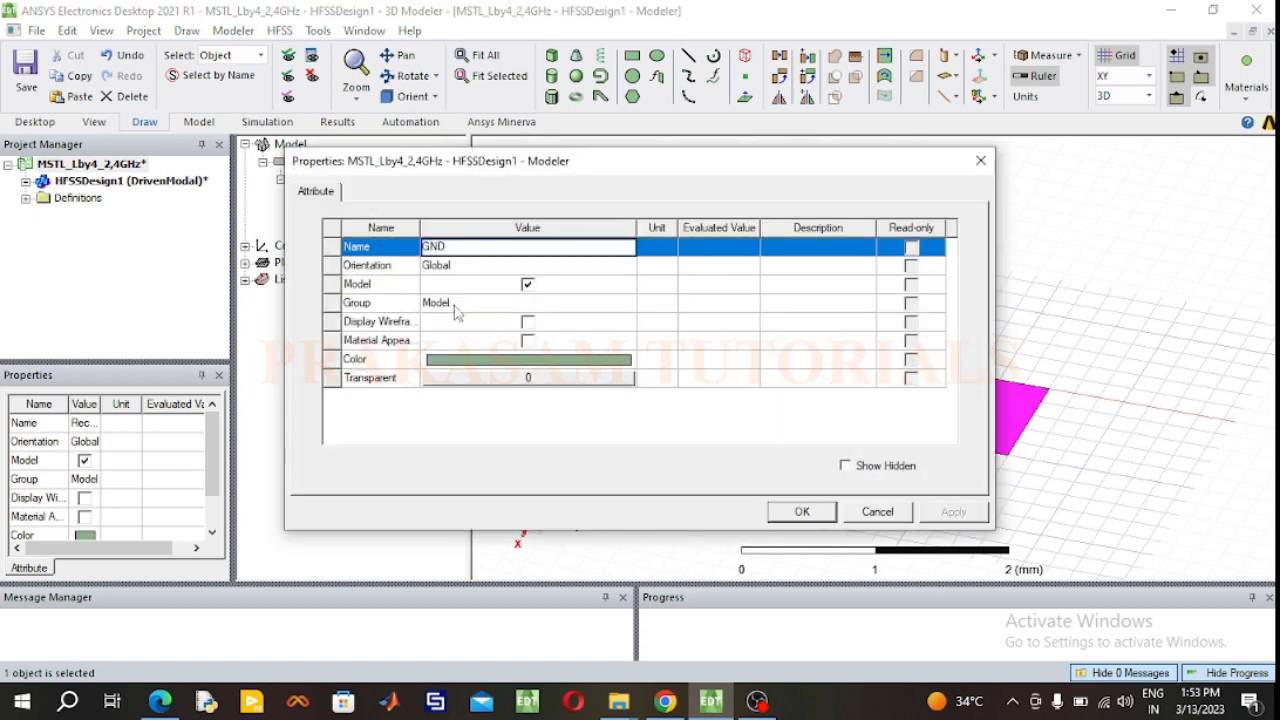
pyautogui.click(536, 361)
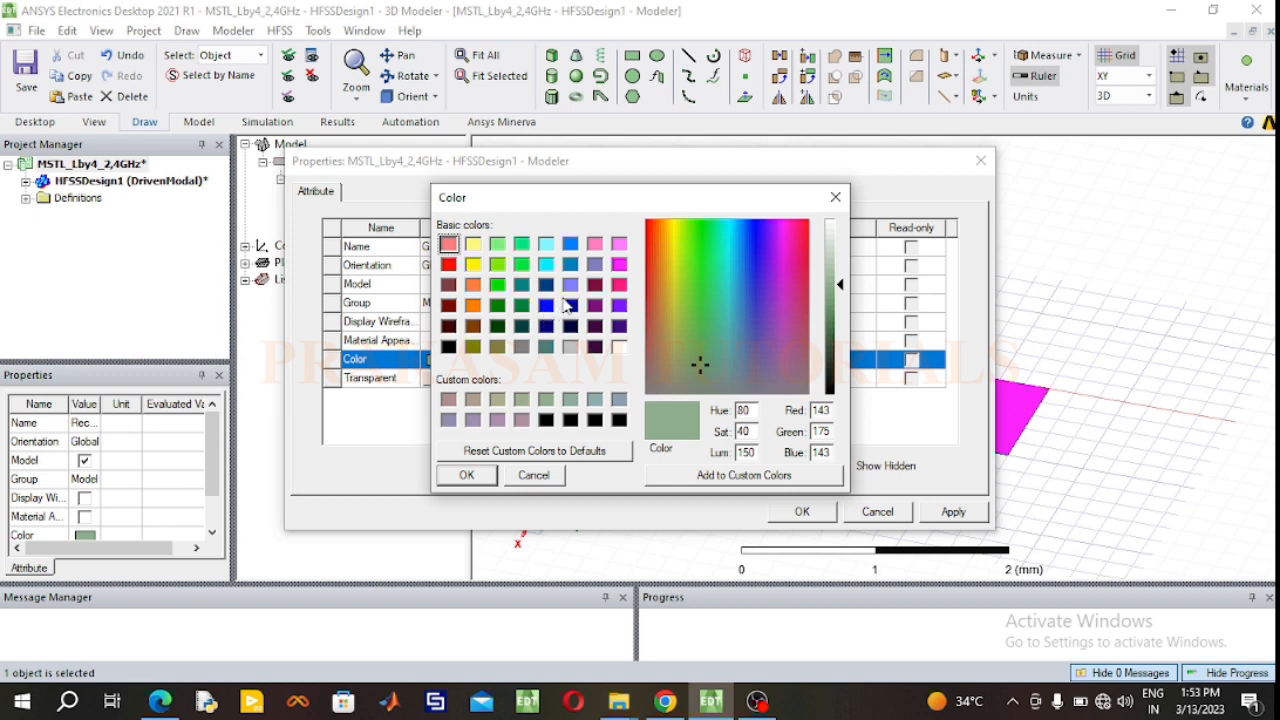
pyautogui.click(570, 306)
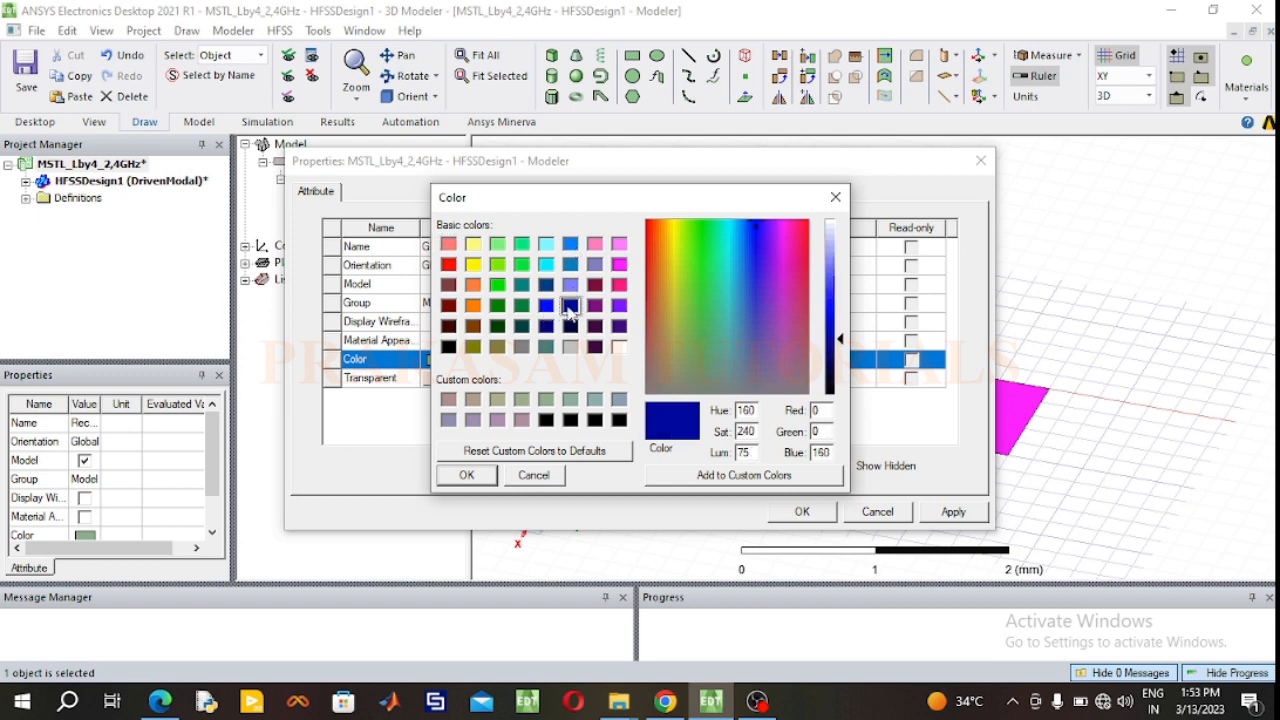
pyautogui.click(476, 479)
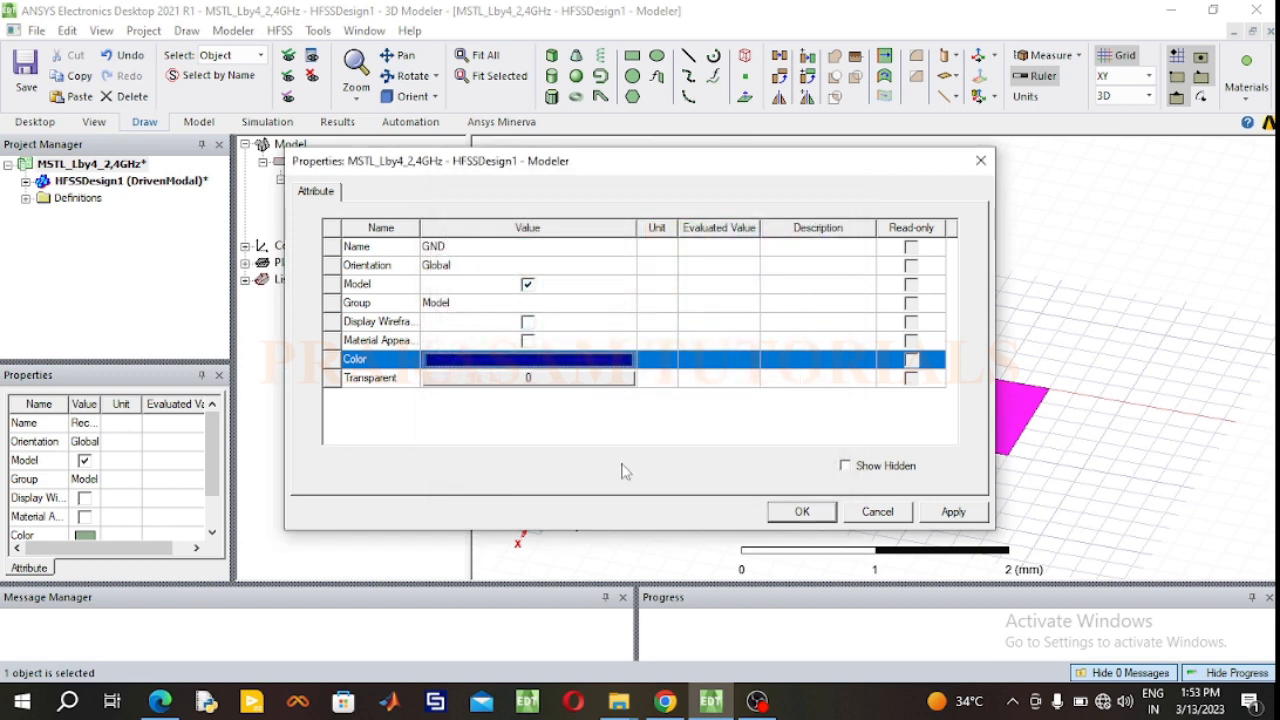
pyautogui.click(802, 511)
# Step: Set the GND rectangle's YSize to 17.12 mm and its XSize to 17.12/2 mm
pyautogui.doubleClick(390, 216)
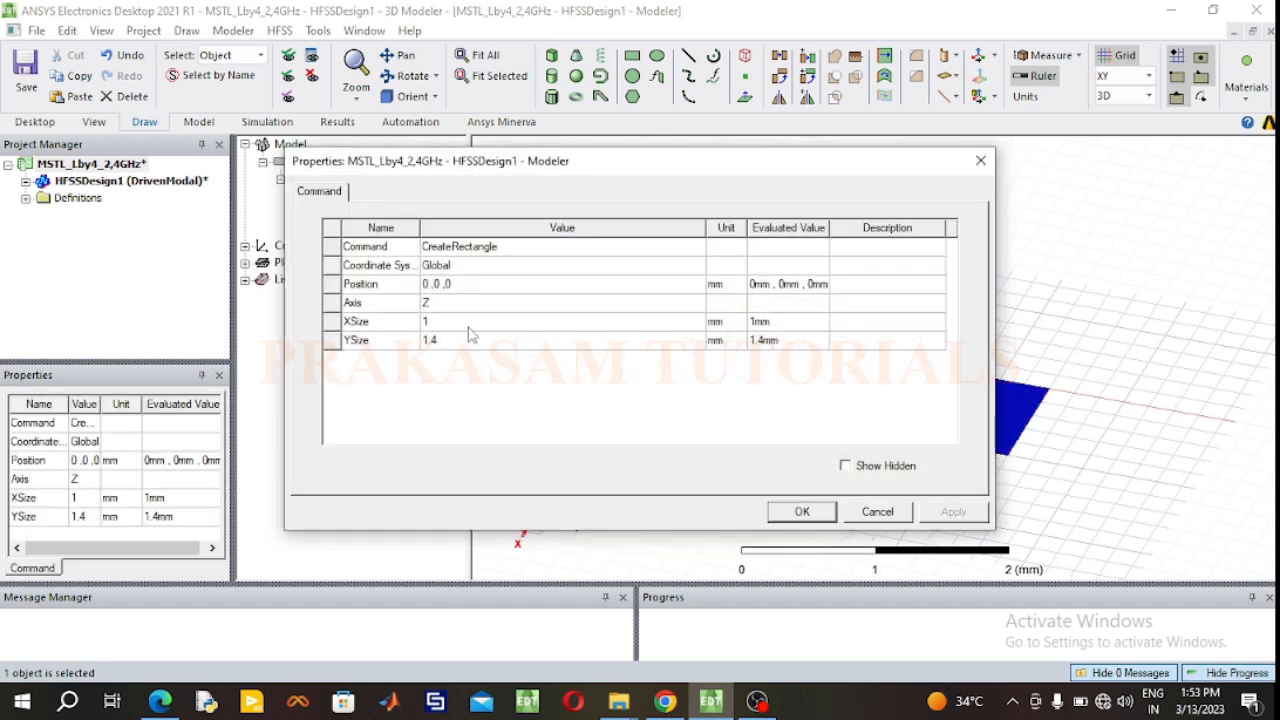
pyautogui.click(456, 340)
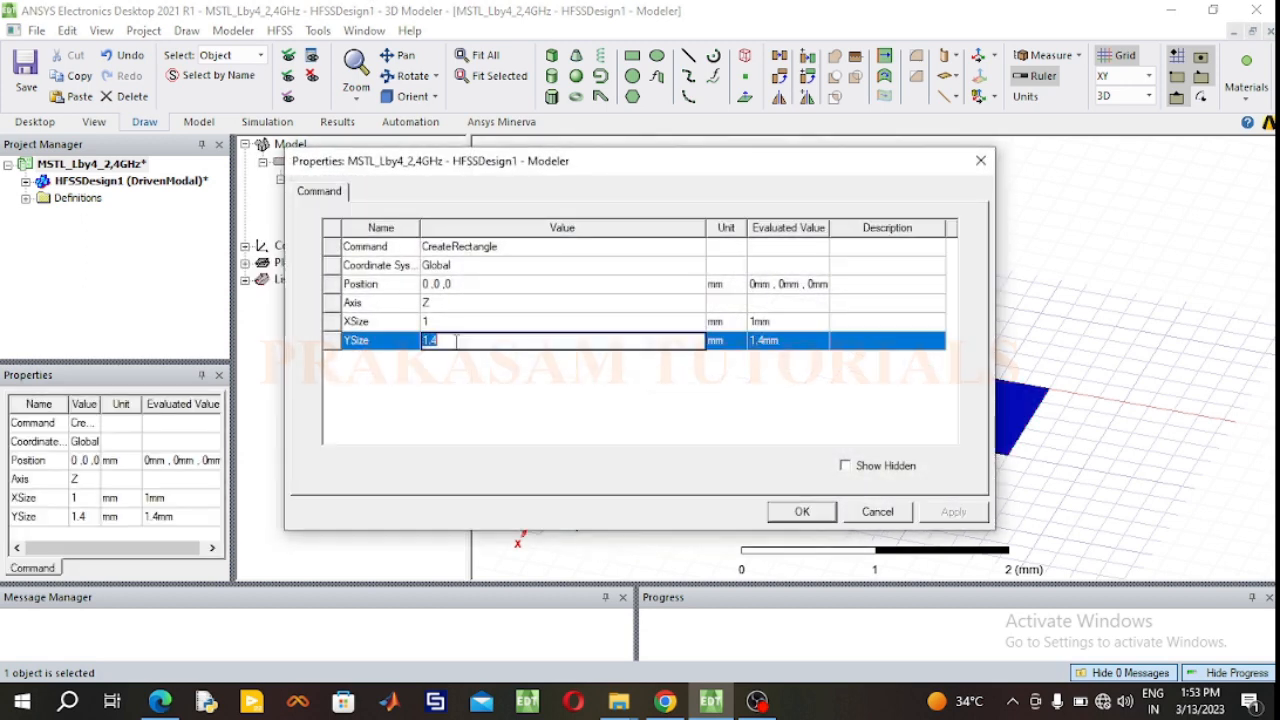
pyautogui.write('17.12')
pyautogui.click(436, 321)
pyautogui.write('17.12/2')
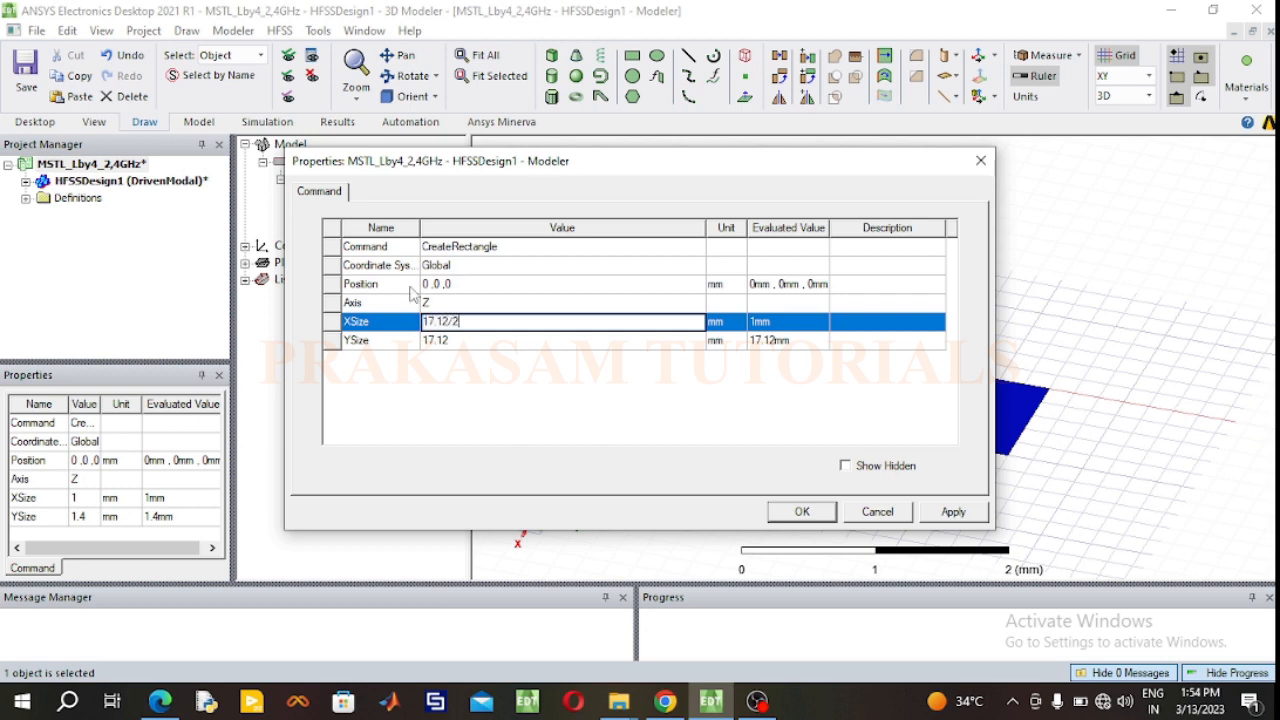
# Step: Set the GND rectangle's position to -17.12/4, -17.12/2, 0 mm and fit the whole model in view
pyautogui.click(463, 284)
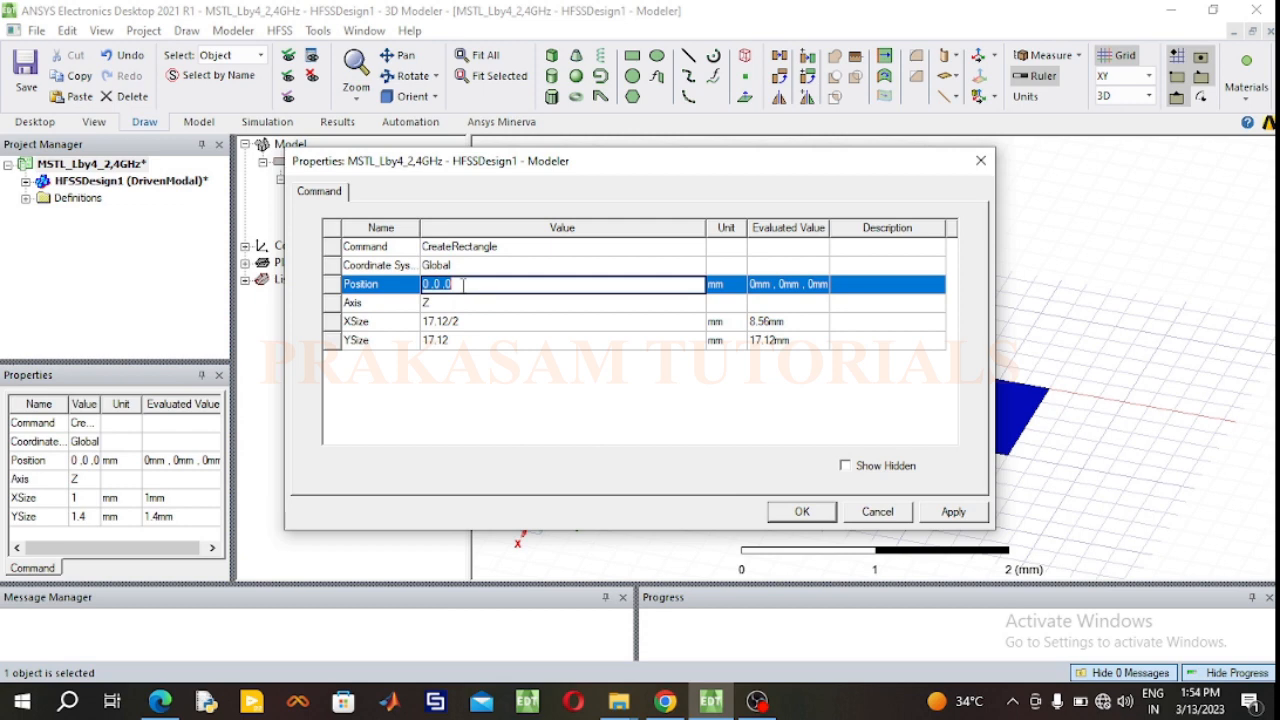
pyautogui.press('BackSpace')
pyautogui.write('-17.12')
pyautogui.write('/4, -17.12/2.')
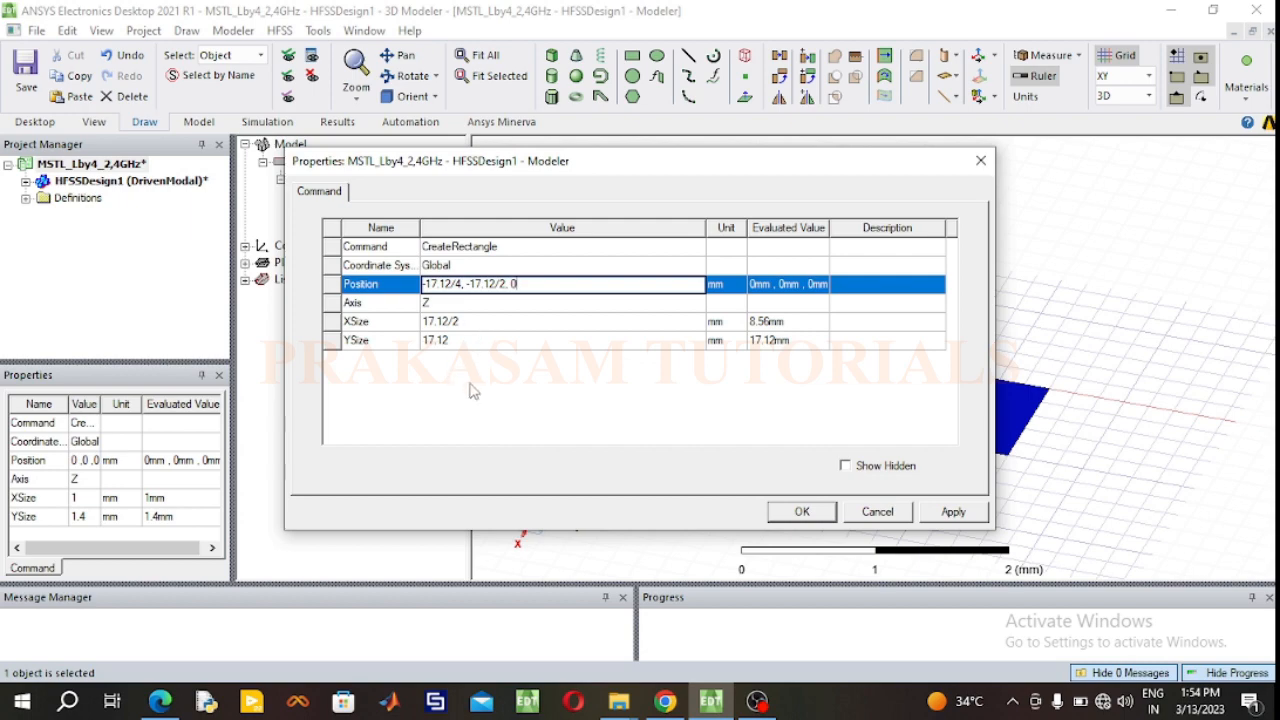
pyautogui.click(784, 514)
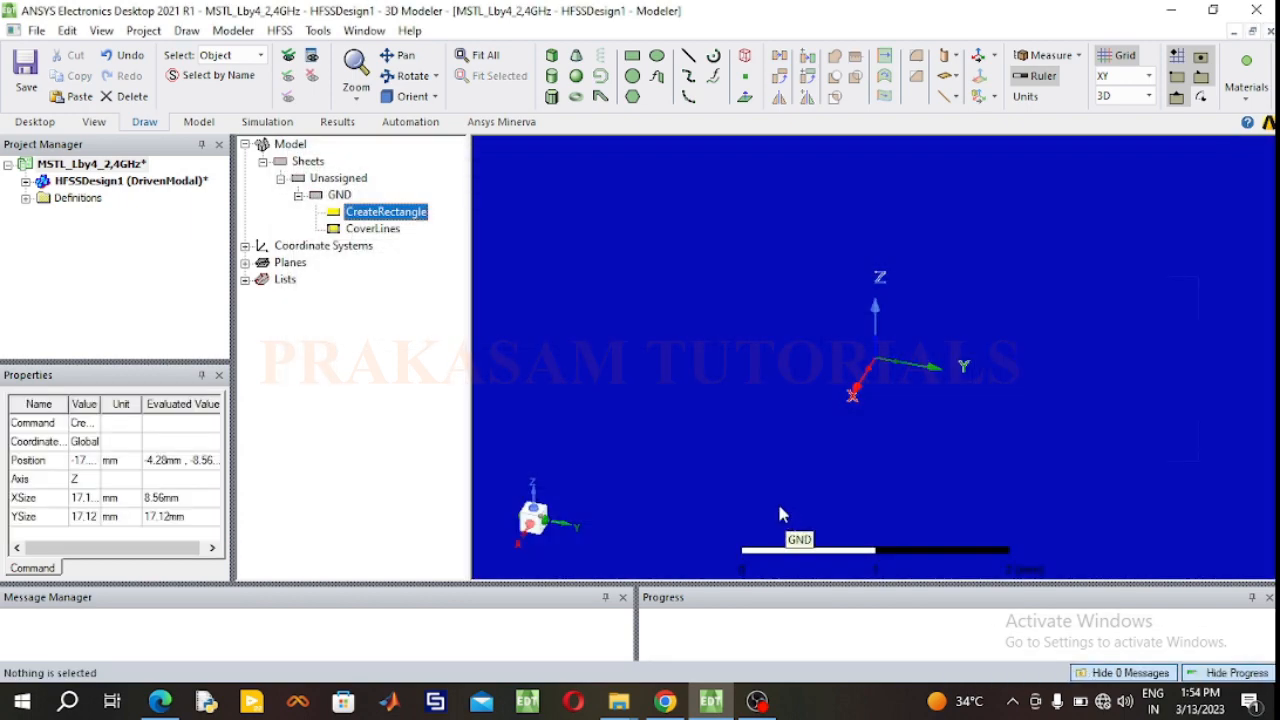
pyautogui.click(480, 55)
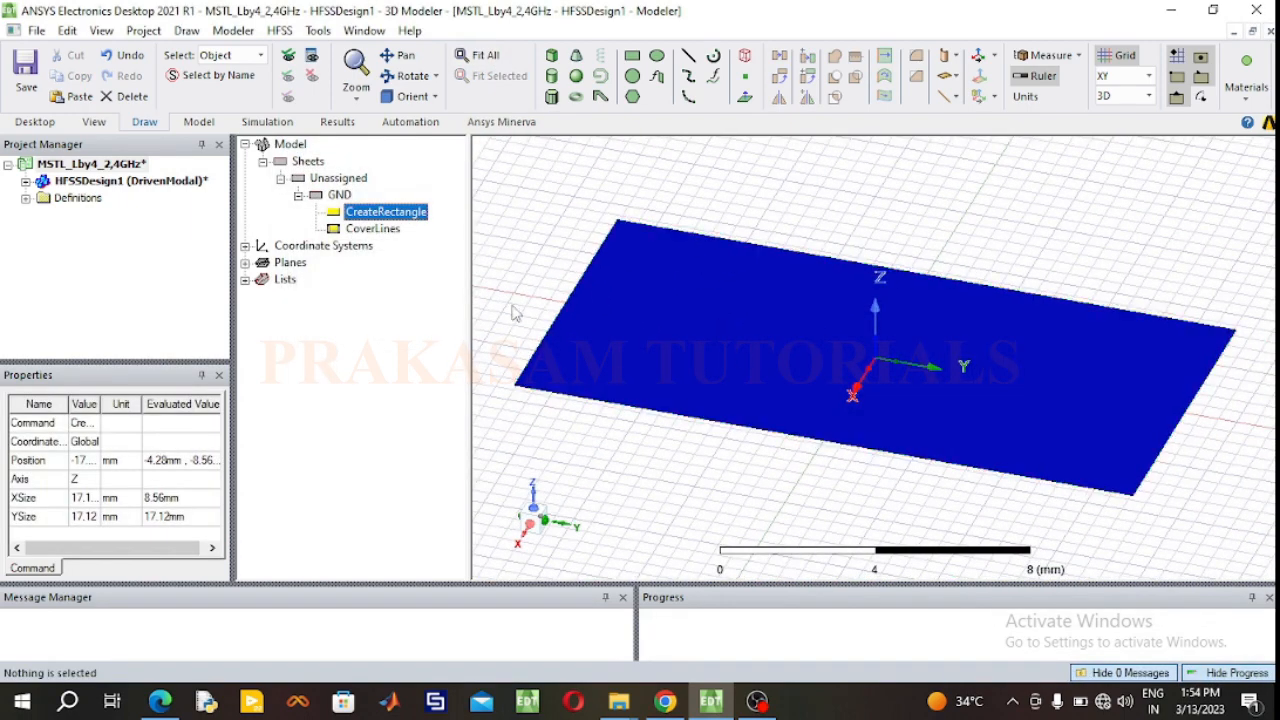
pyautogui.click(556, 189)
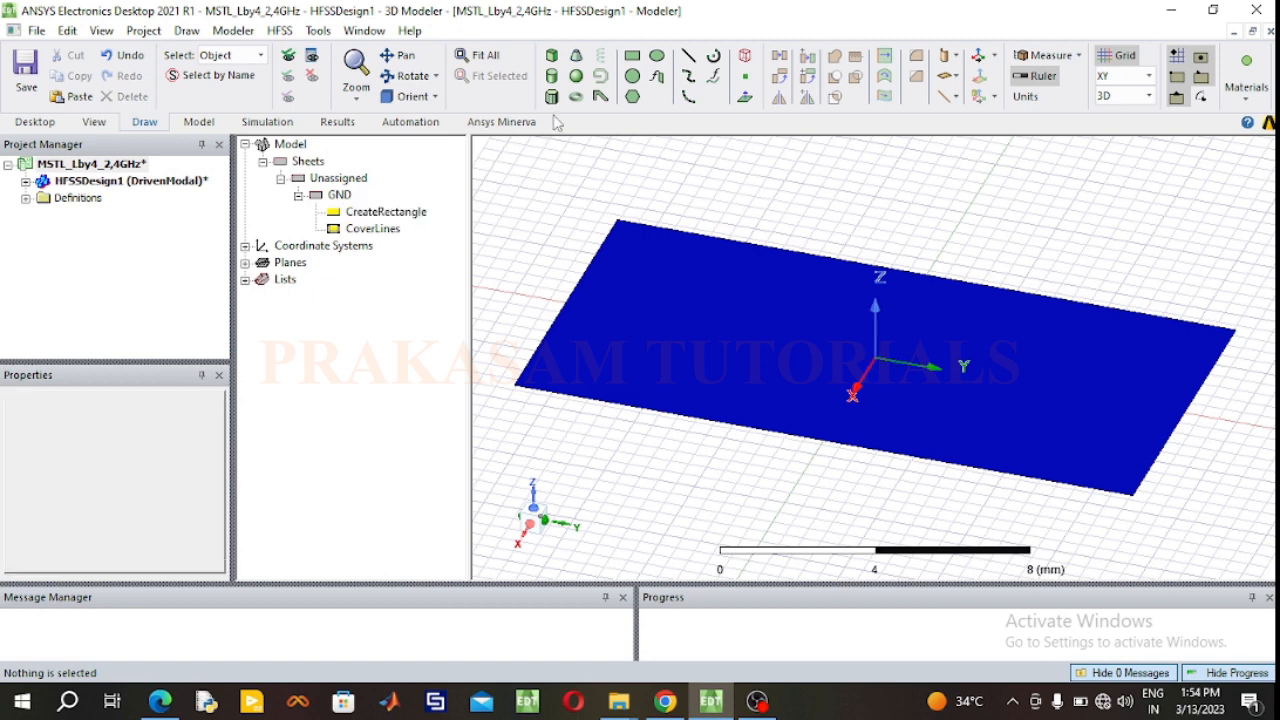
# Step: Draw a box between opposite corners of the GND rectangle, about 1.5 mm high in Z
pyautogui.click(553, 58)
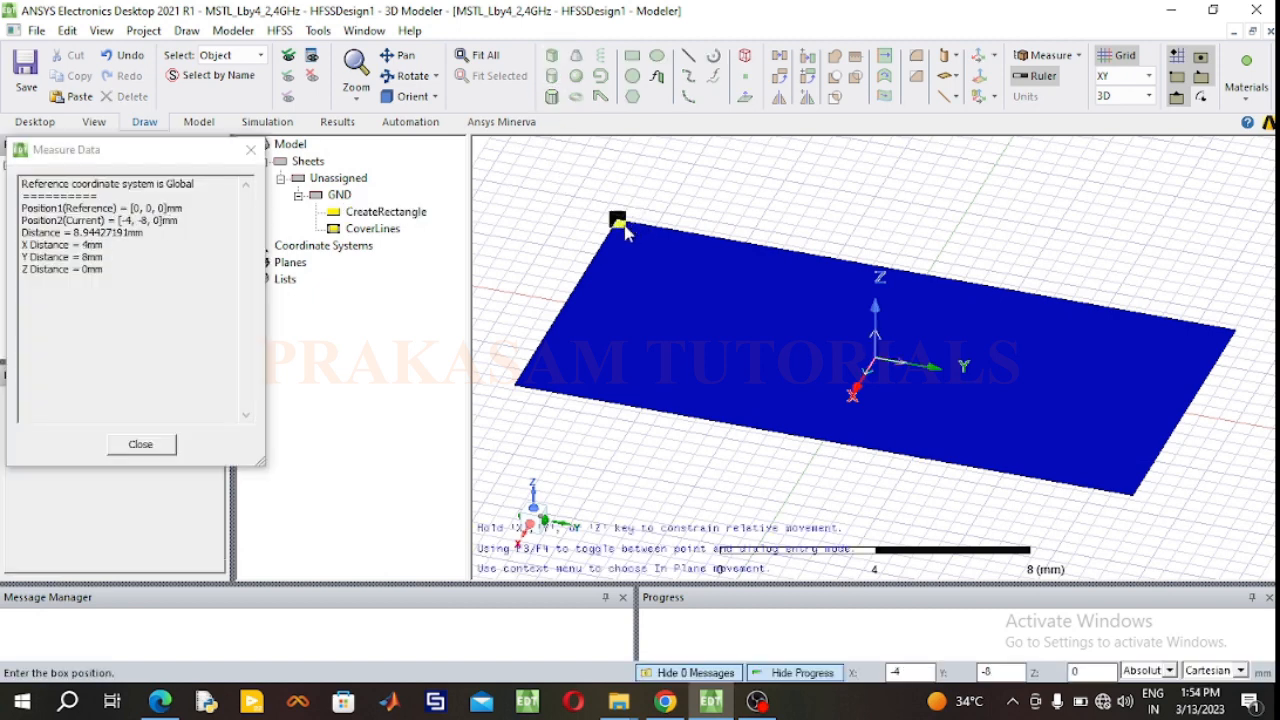
pyautogui.click(615, 219)
pyautogui.click(1131, 494)
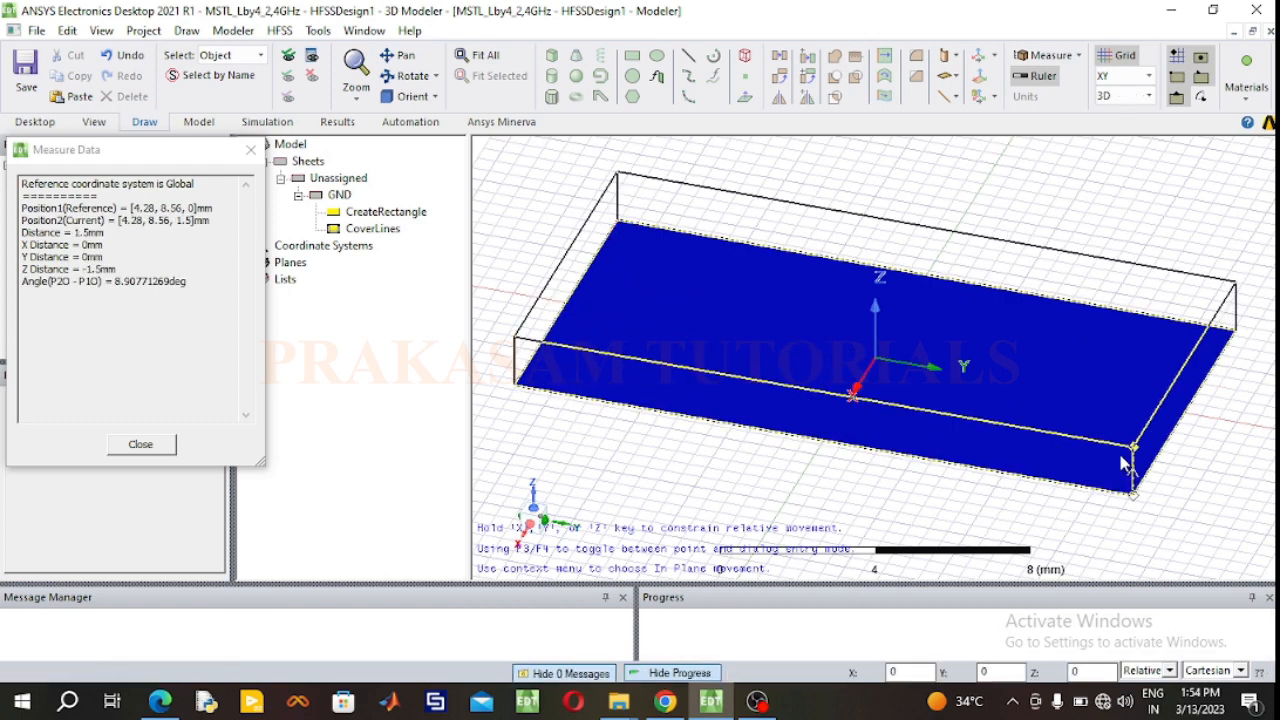
pyautogui.click(1133, 447)
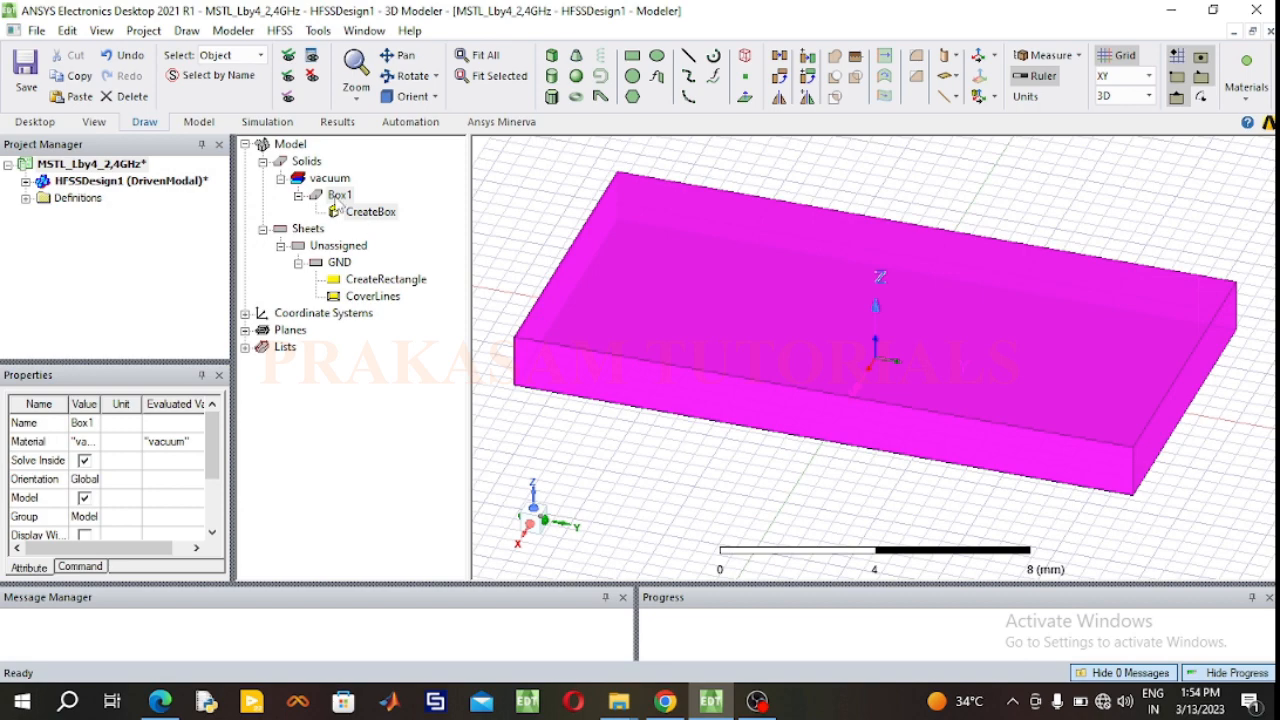
# Step: Rename the new box as Substrate
pyautogui.doubleClick(340, 196)
pyautogui.doubleClick(440, 246)
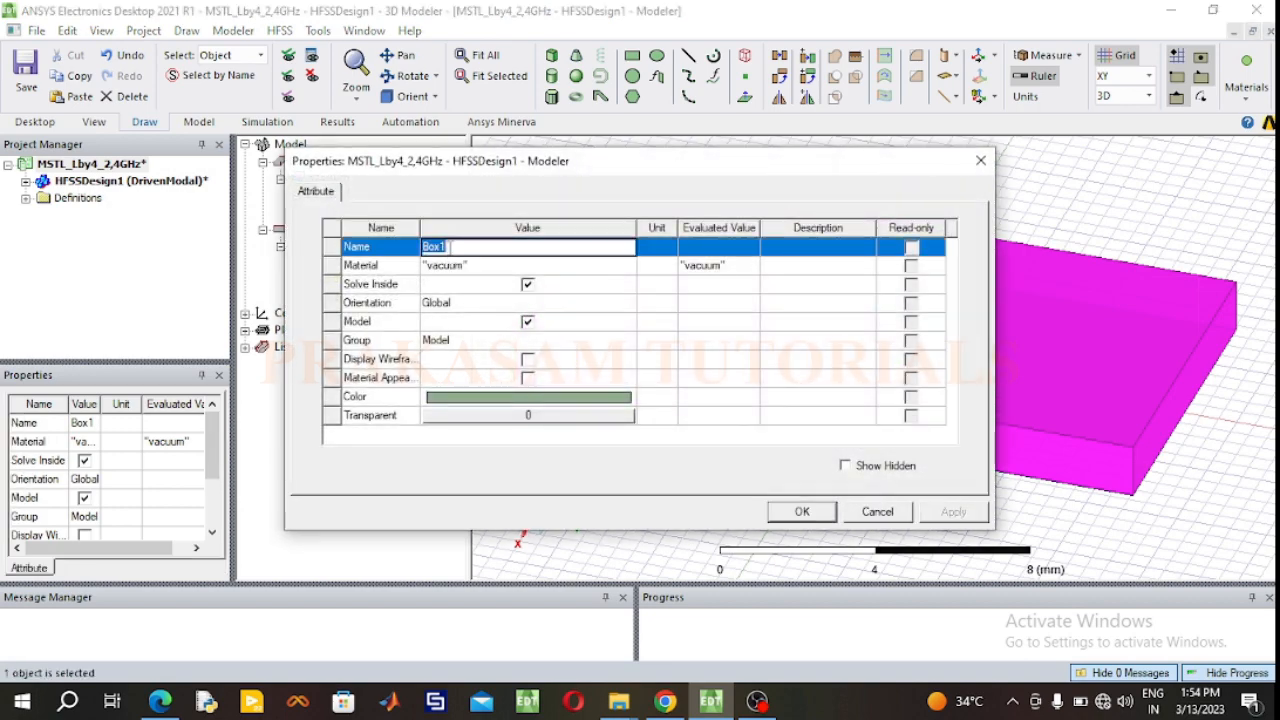
pyautogui.write('Substrate')
# Step: Assign the FR4_epoxy material from the system library to the Substrate box
pyautogui.click(452, 267)
pyautogui.click(452, 266)
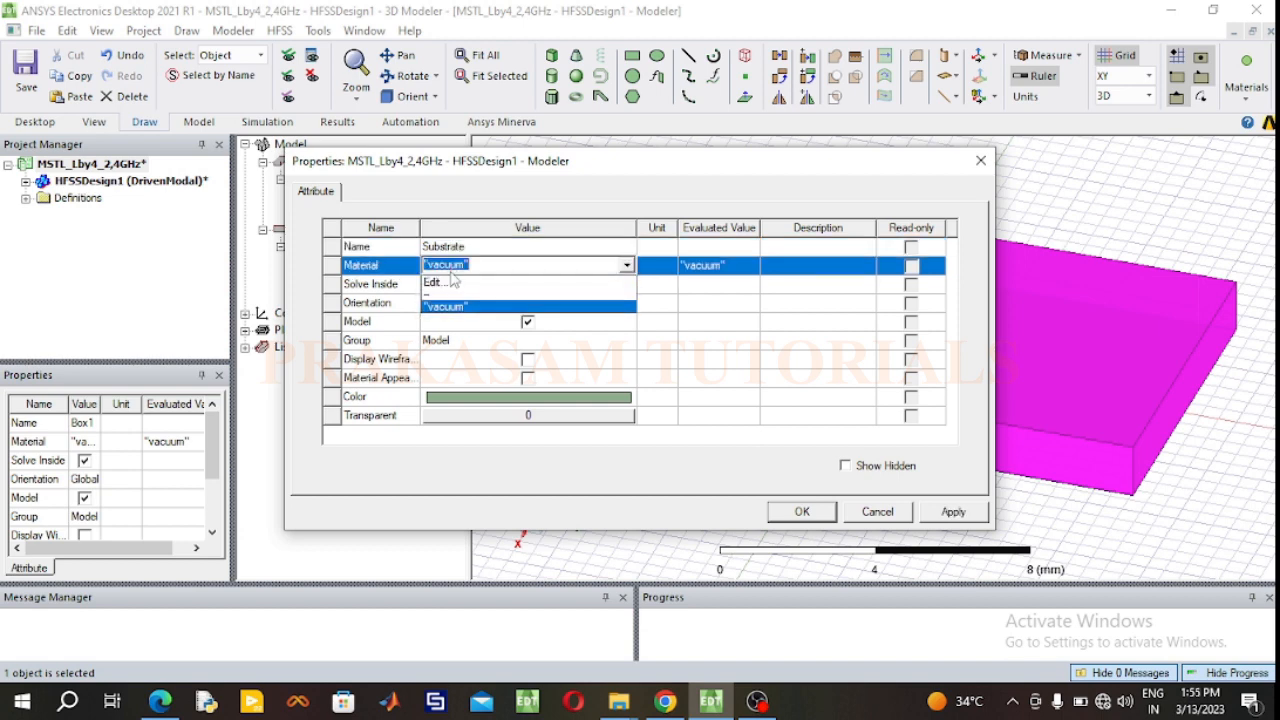
pyautogui.click(449, 286)
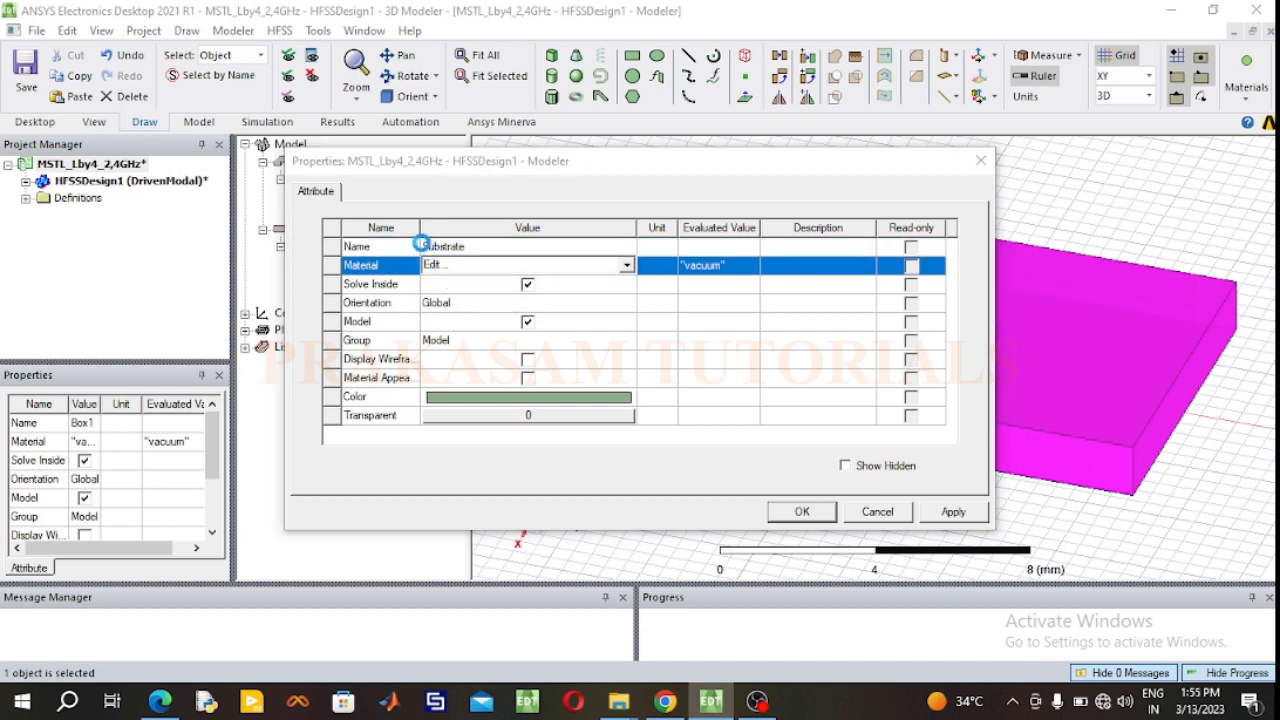
pyautogui.click(337, 194)
pyautogui.write('fr')
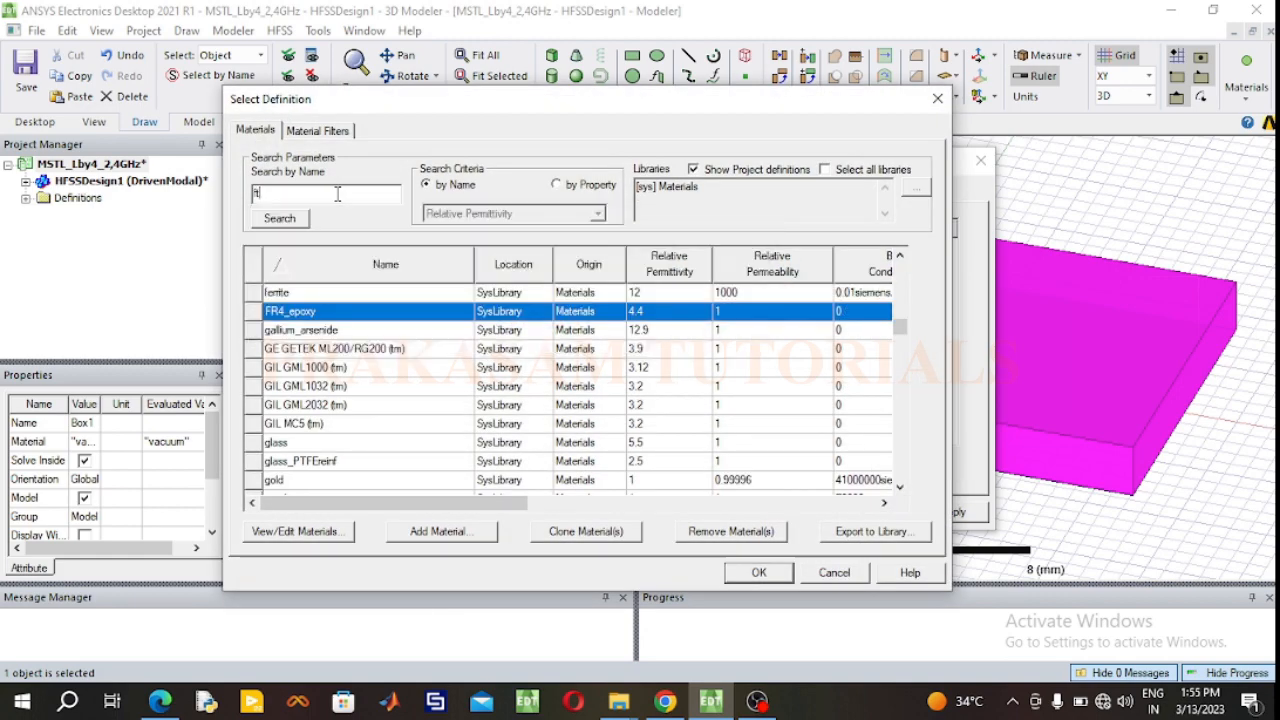
pyautogui.write('r')
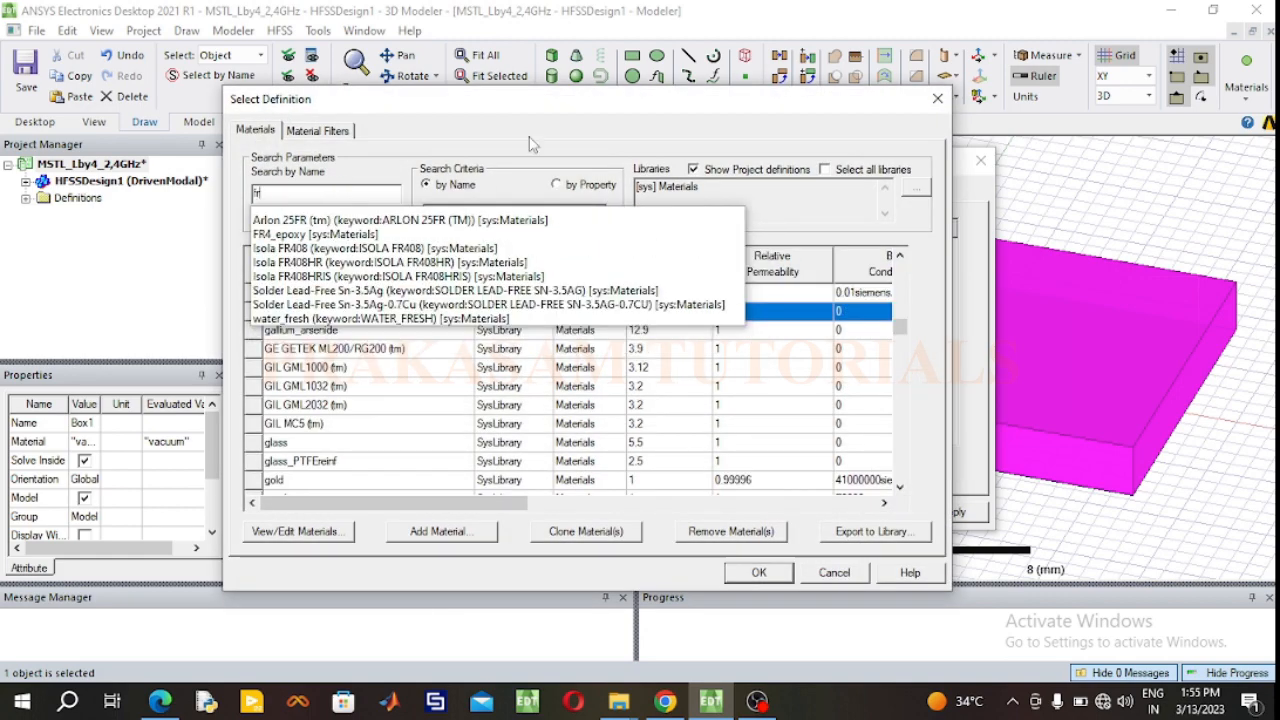
pyautogui.click(549, 119)
pyautogui.click(323, 314)
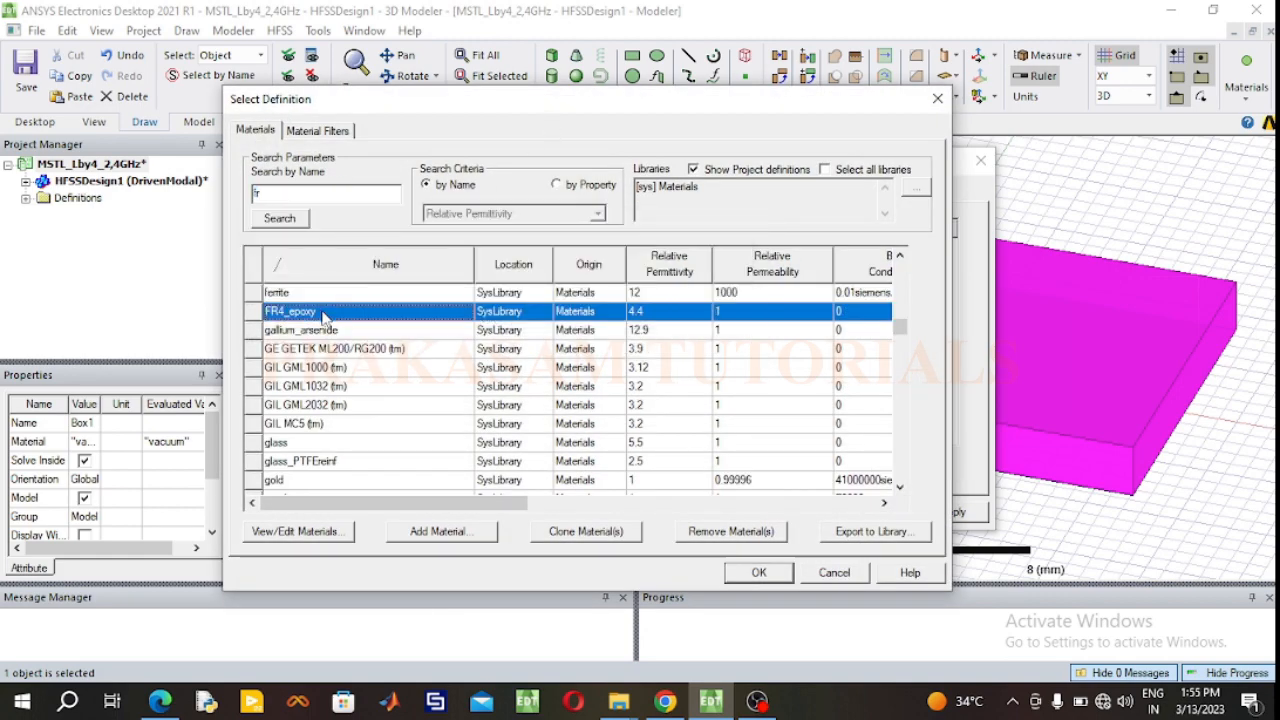
pyautogui.click(765, 575)
# Step: Color the Substrate box bright pink (red 255, green 0, blue 128) and set its transparency to 0.6
pyautogui.doubleClick(510, 400)
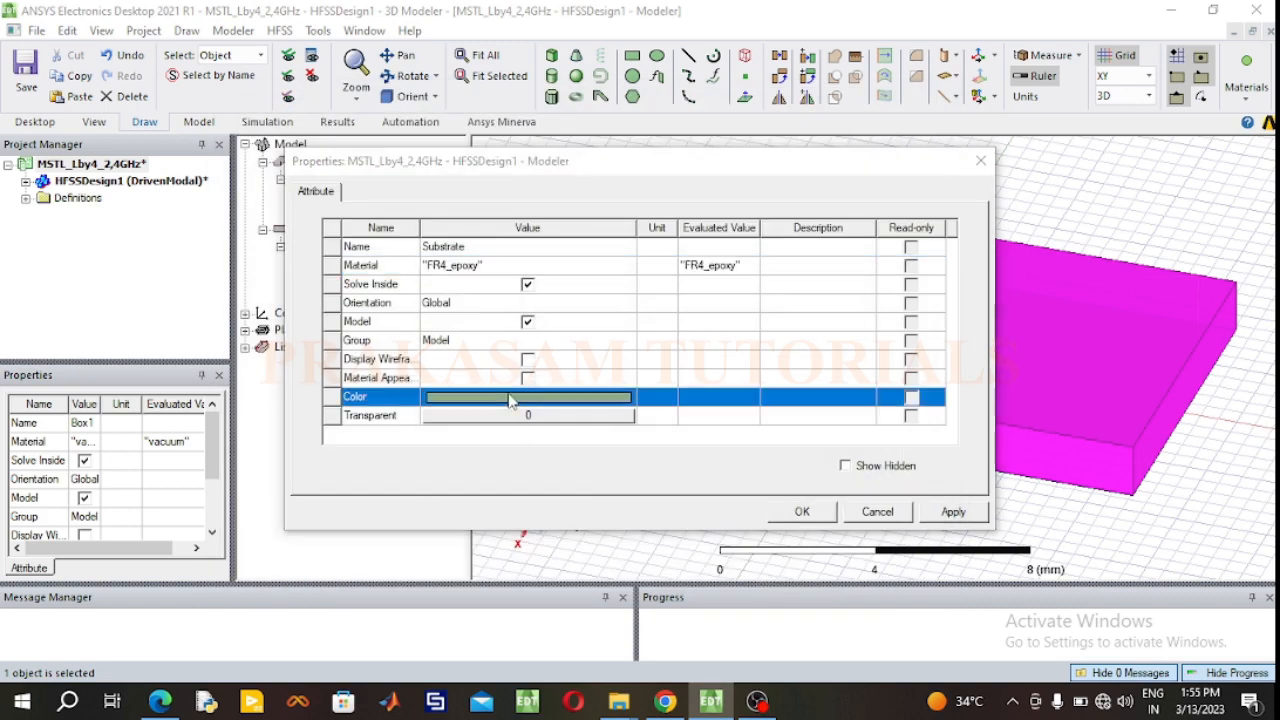
pyautogui.click(619, 285)
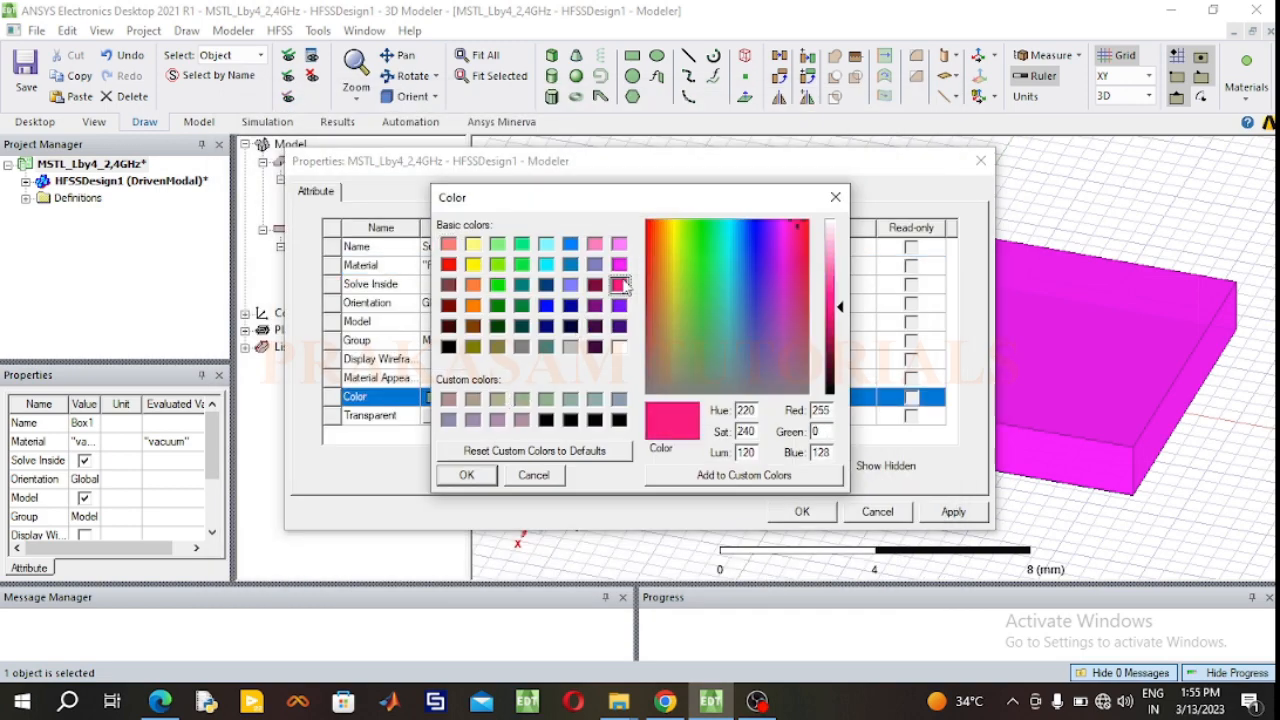
pyautogui.click(465, 476)
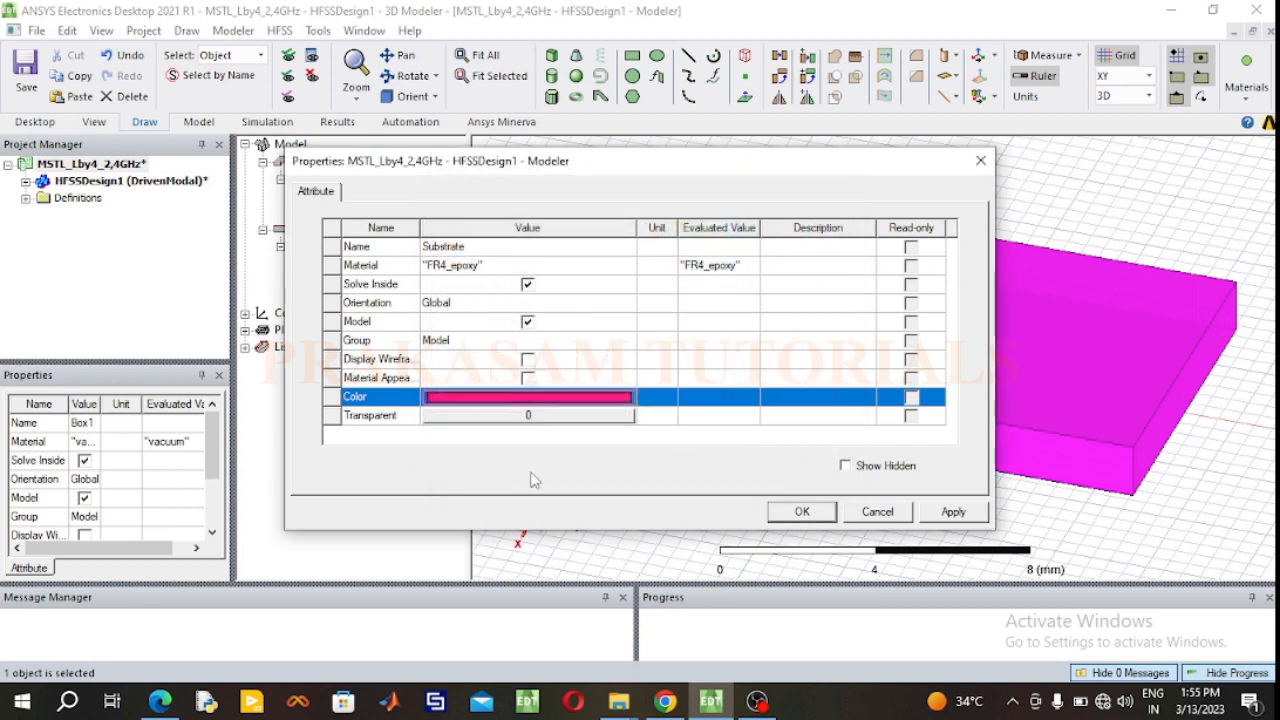
pyautogui.doubleClick(573, 420)
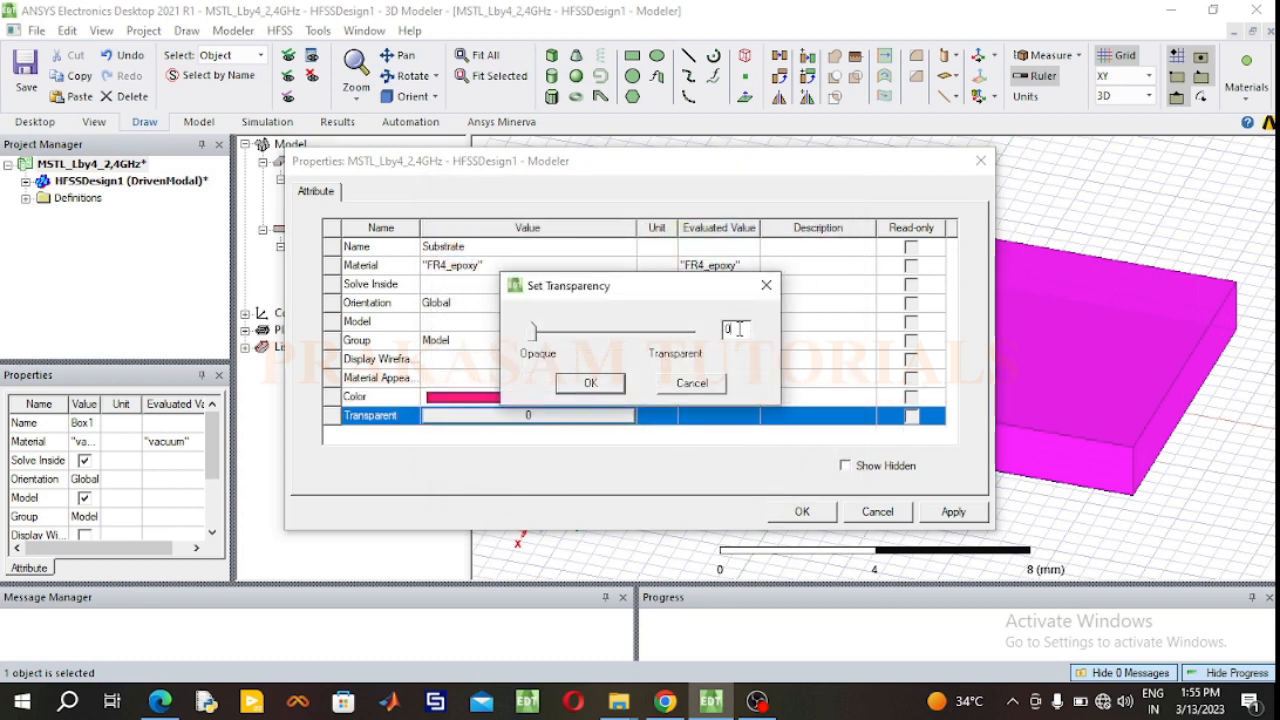
pyautogui.write('0.6')
pyautogui.click(822, 519)
pyautogui.click(591, 384)
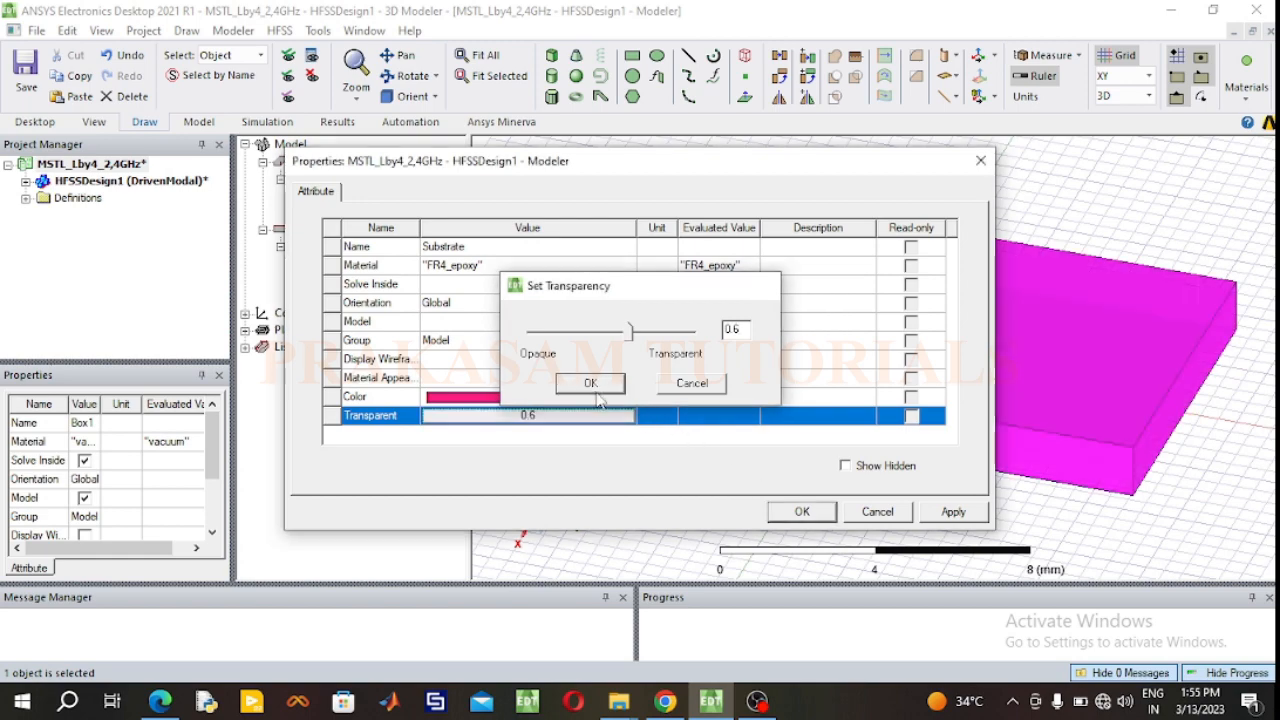
pyautogui.click(806, 518)
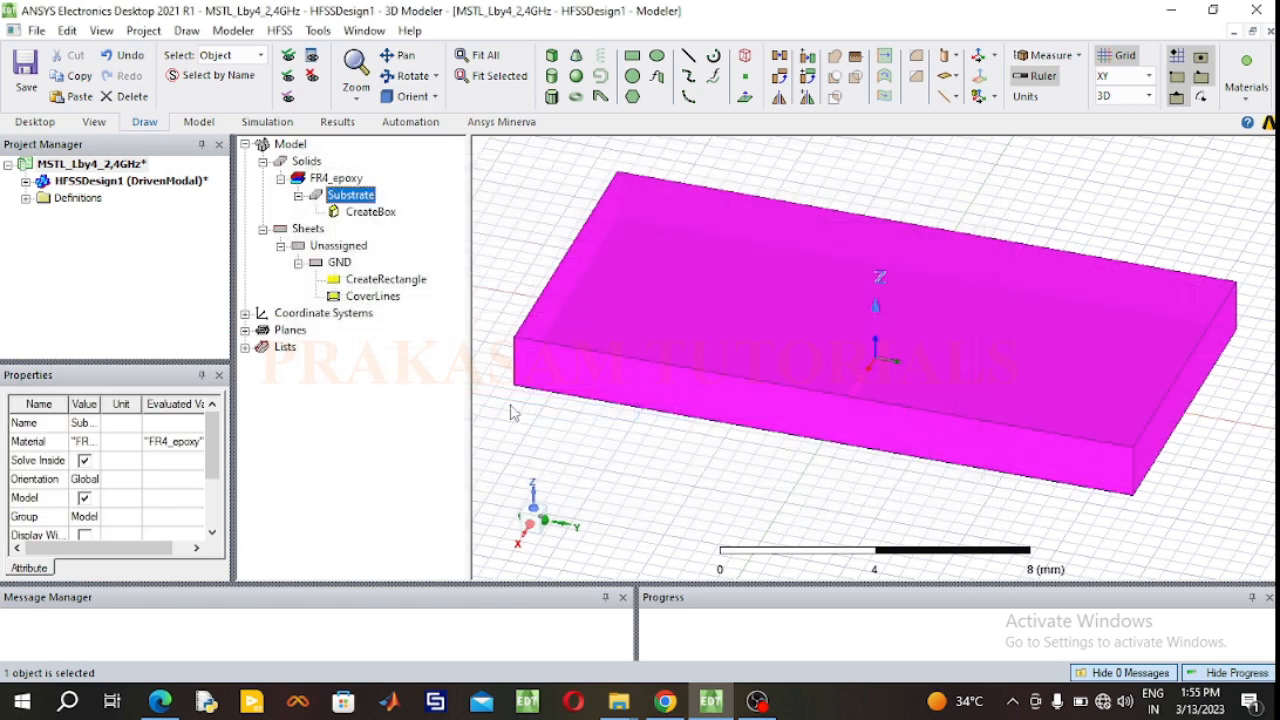
# Step: Set the Substrate box's Z size to 1.6 mm
pyautogui.doubleClick(371, 212)
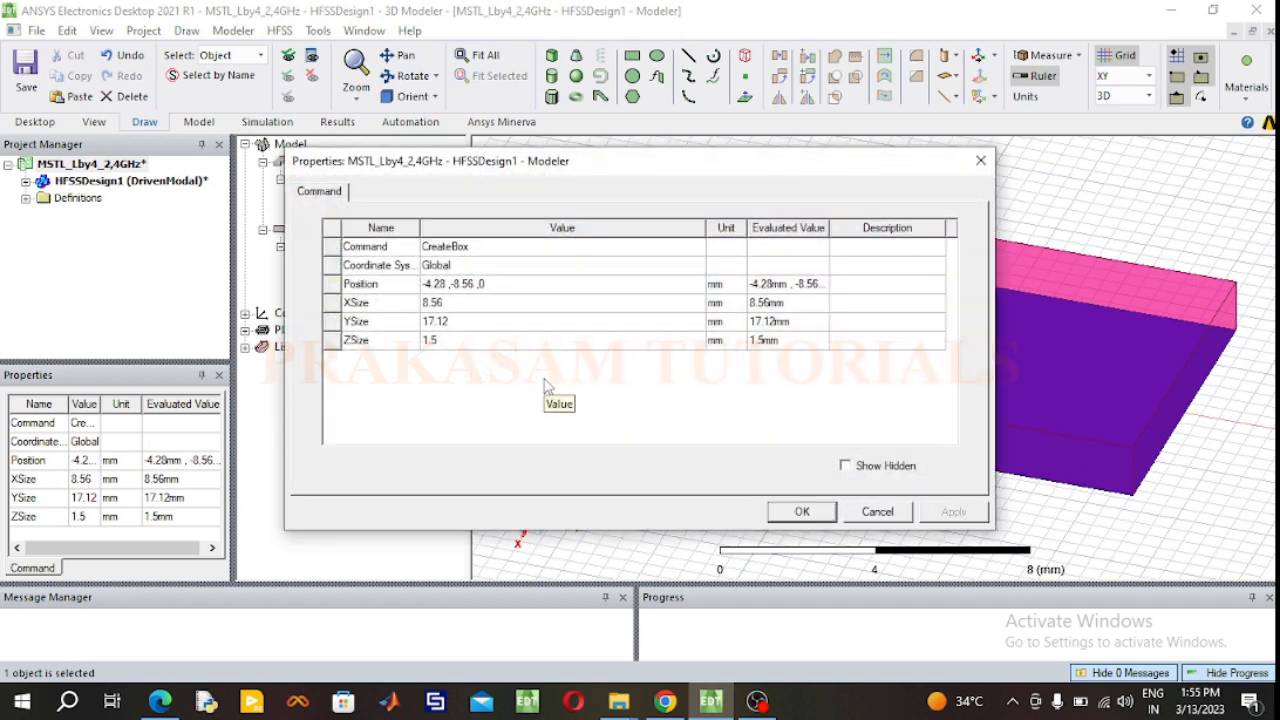
pyautogui.click(475, 342)
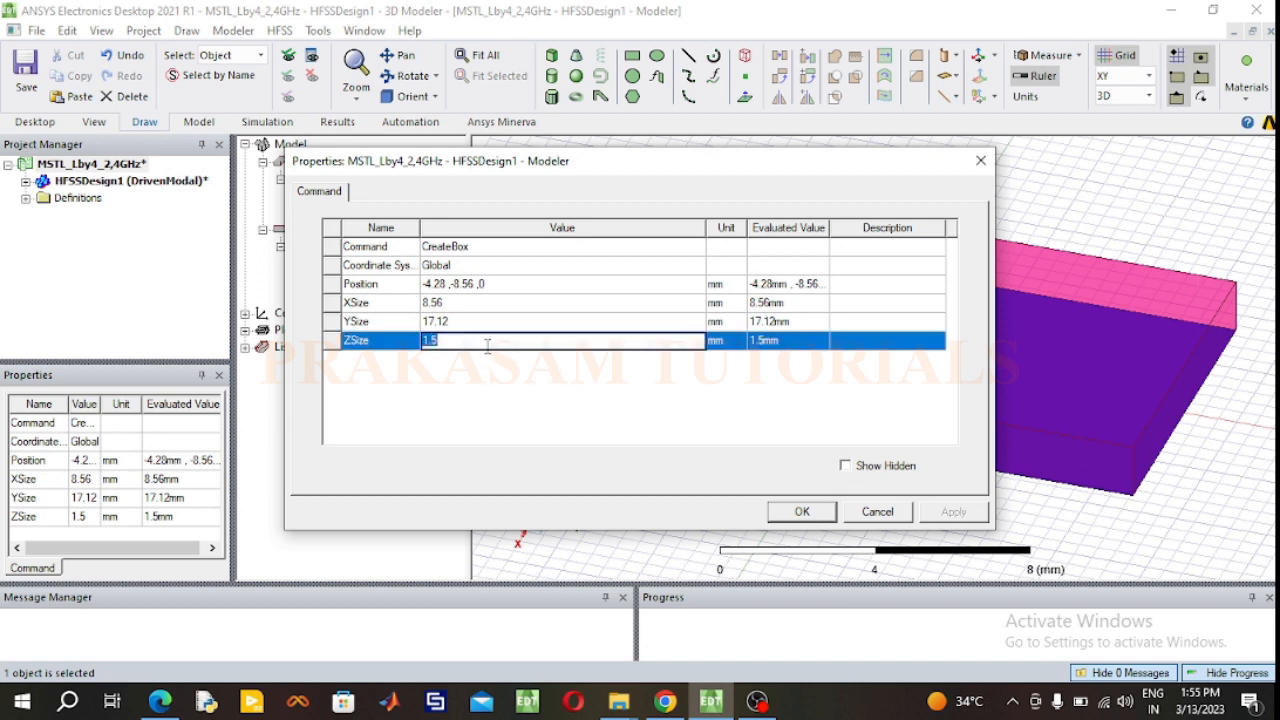
pyautogui.click(474, 321)
pyautogui.click(475, 321)
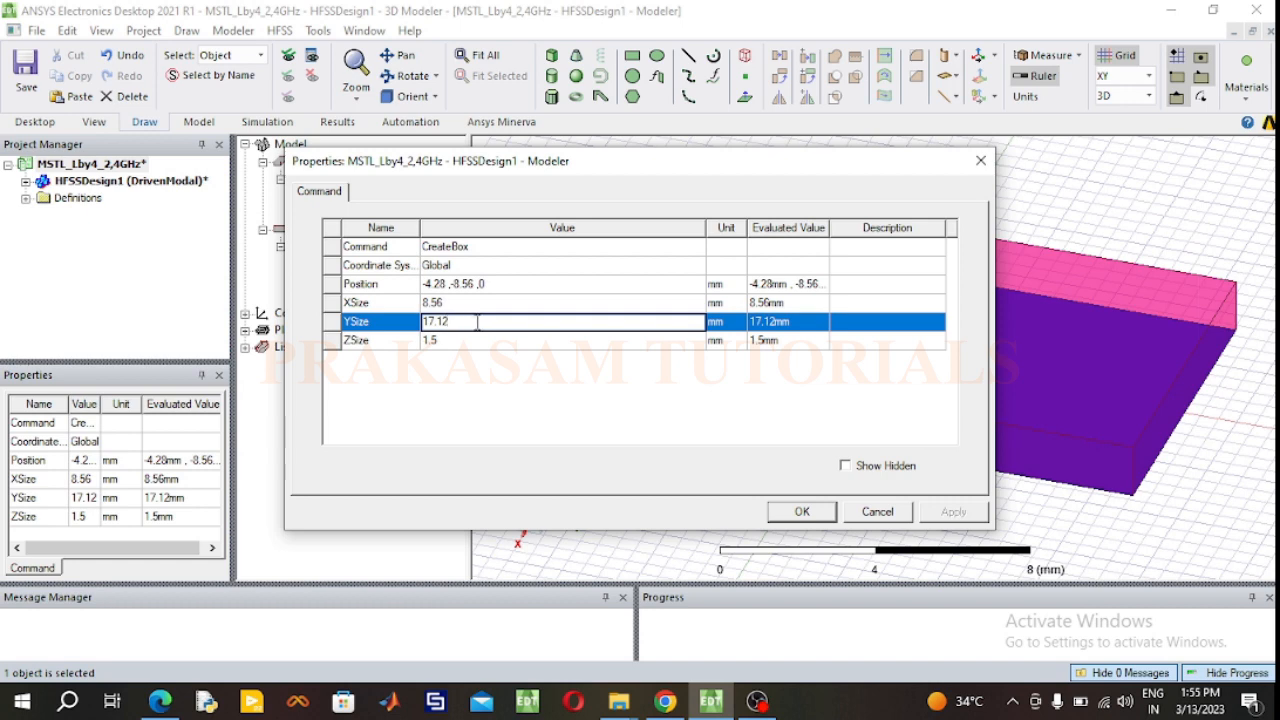
pyautogui.click(460, 305)
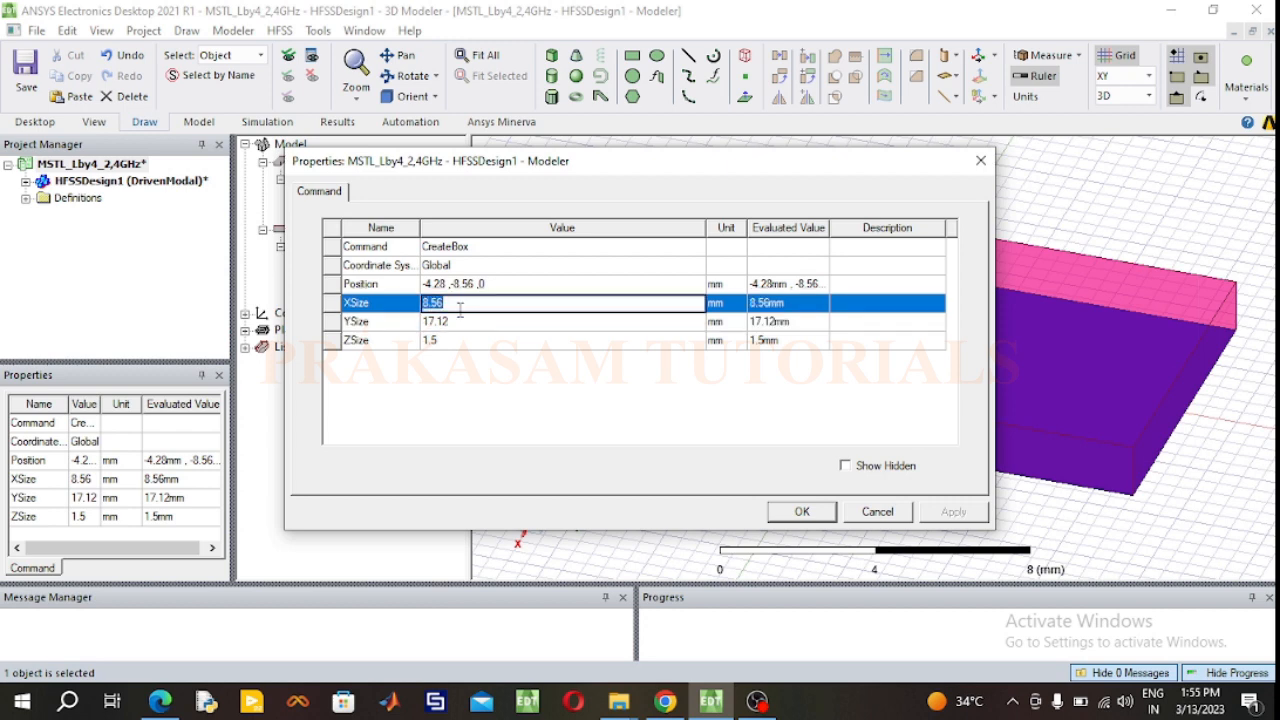
pyautogui.click(477, 342)
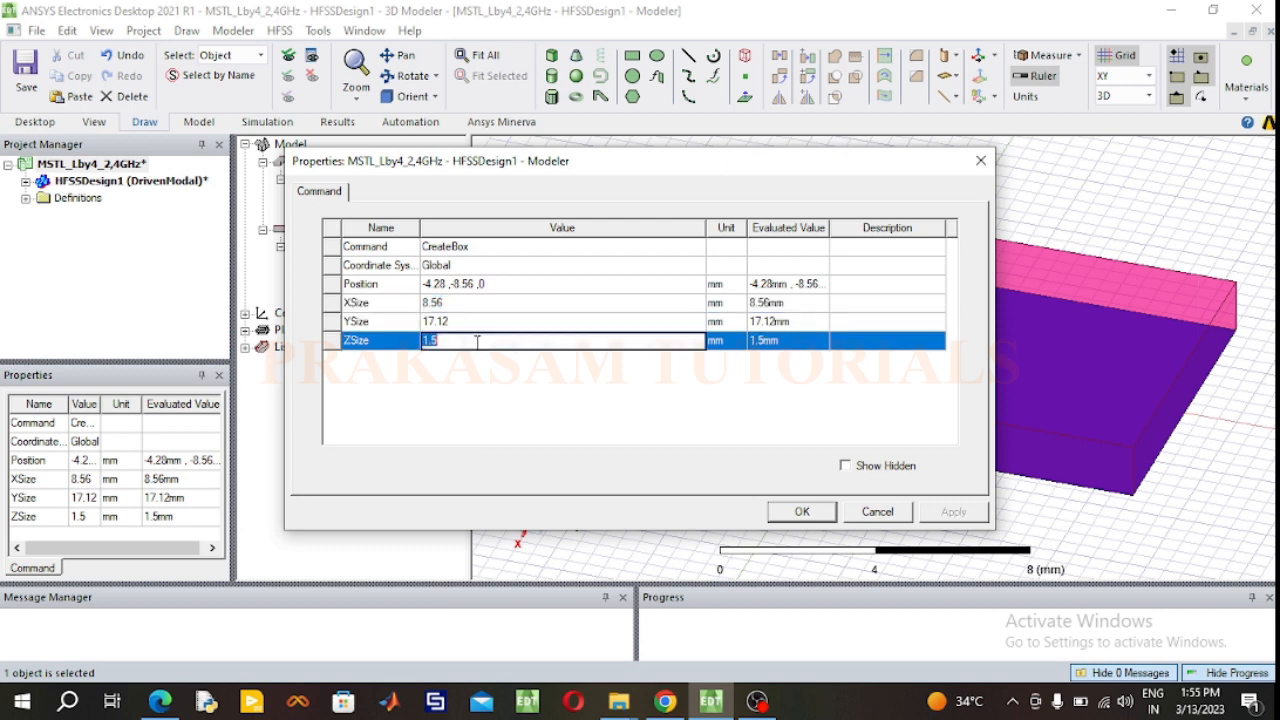
pyautogui.write('1')
# Step: Set the Substrate box's position to -8.56/2, -17.12/2, 0 mm and apply the box dimensions
pyautogui.click(481, 285)
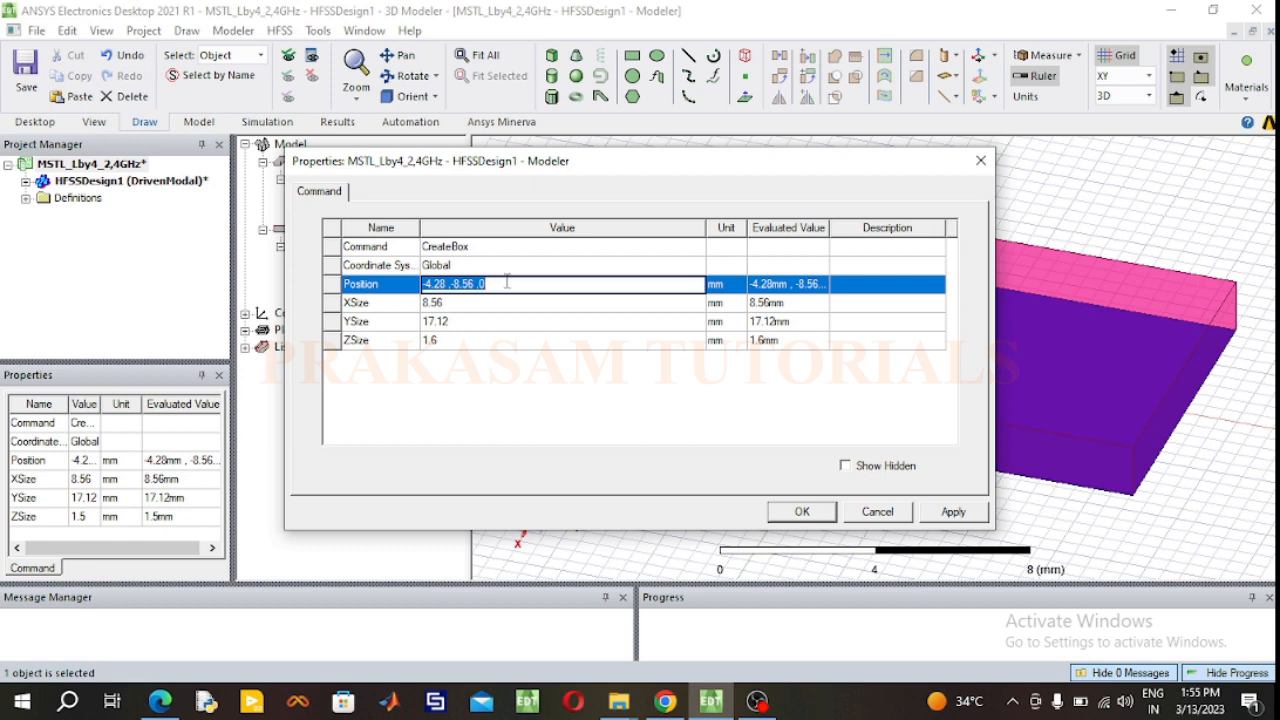
pyautogui.write('8')
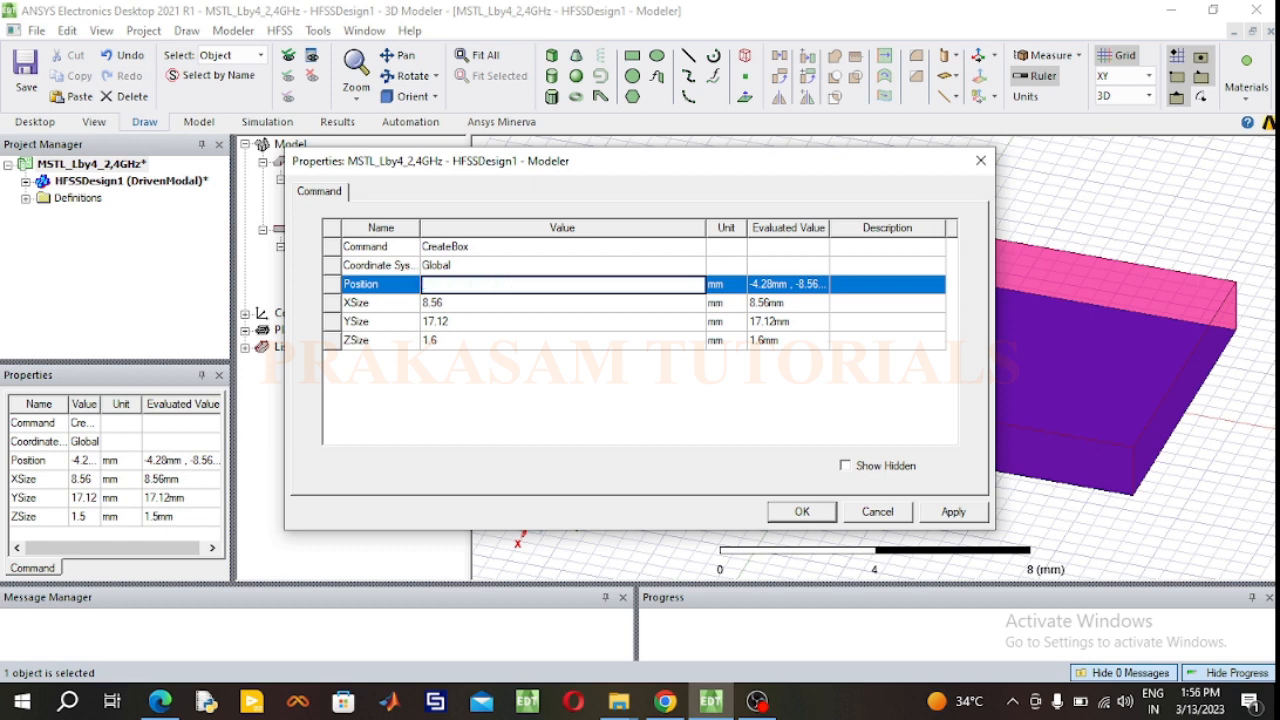
pyautogui.write('8')
pyautogui.write('.56/2, -17.12/2, 0')
pyautogui.click(801, 516)
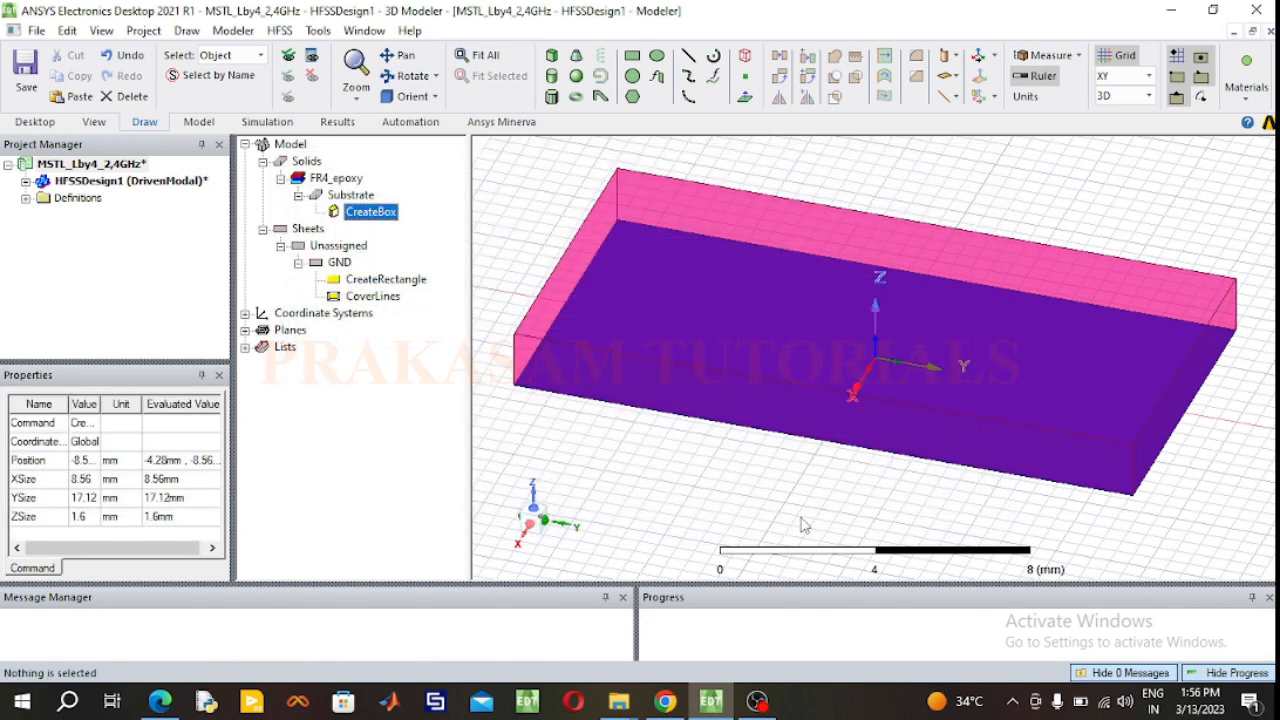
# Step: Draw a rectangle in the XY plane running lengthwise along the substrate, about 2 mm in X by 17 mm in Y
pyautogui.click(579, 475)
pyautogui.click(410, 76)
pyautogui.moveTo(571, 200); pyautogui.dragTo(663, 243)
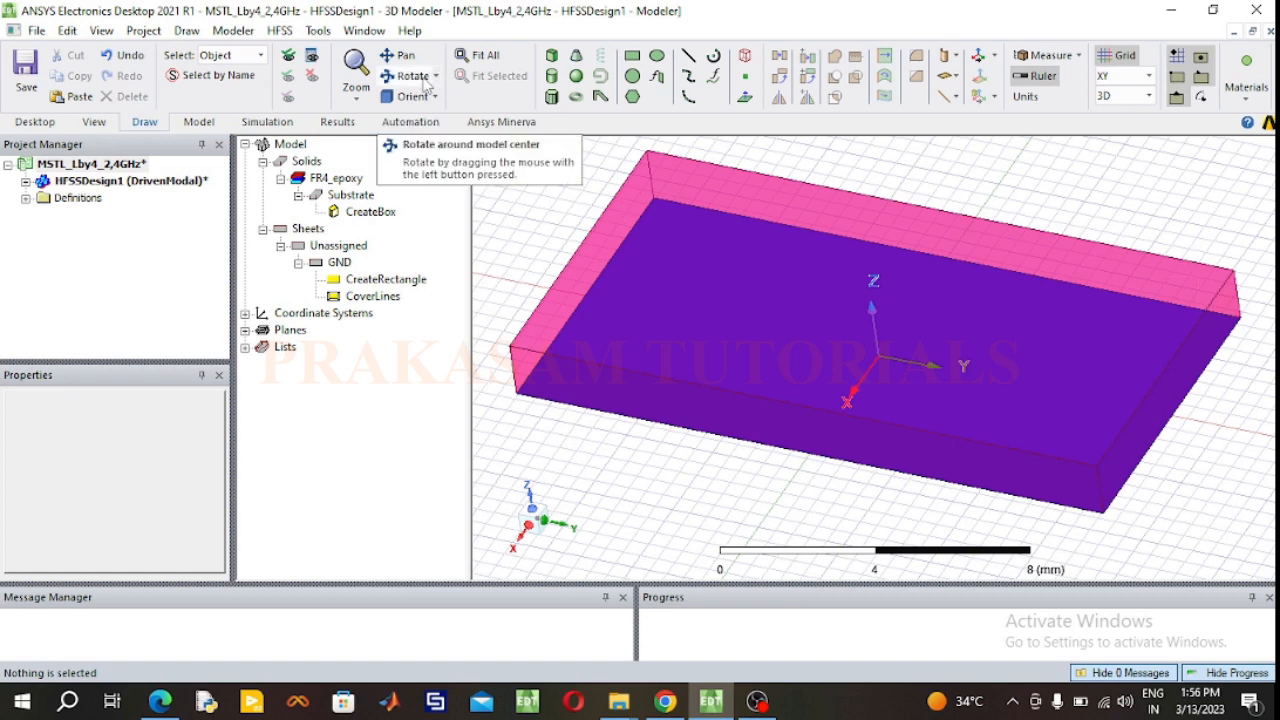
pyautogui.click(631, 56)
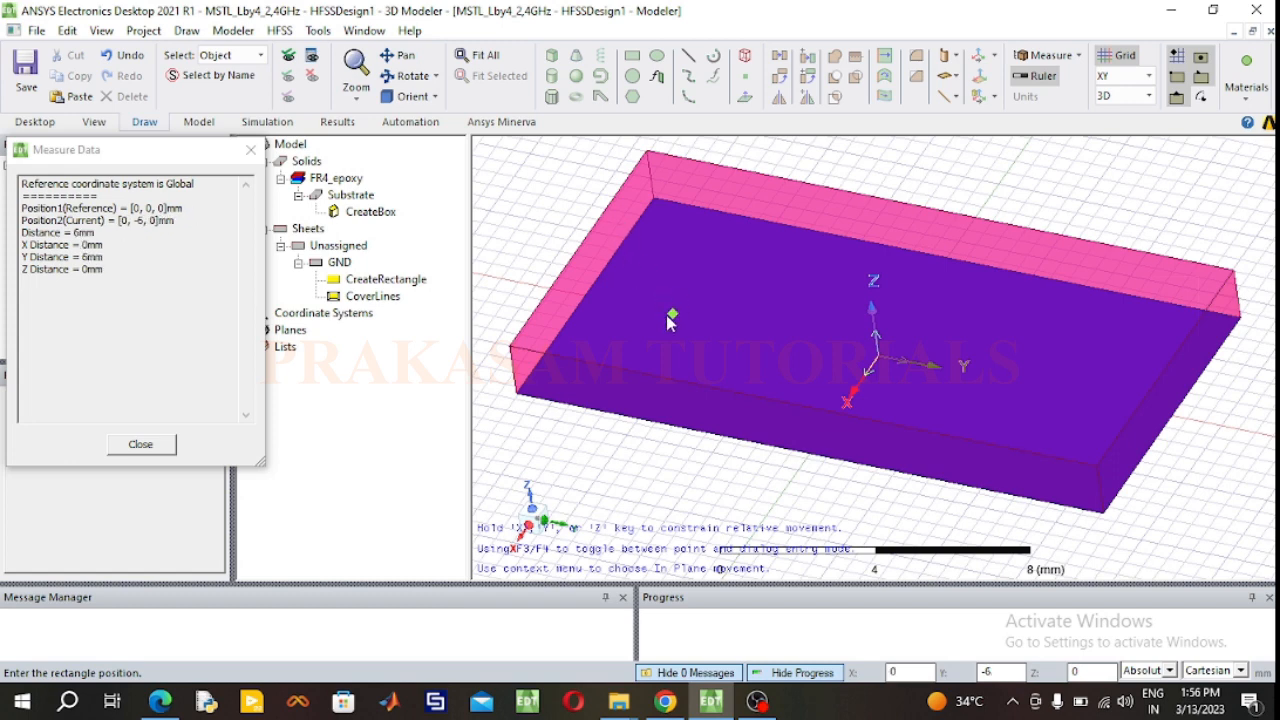
pyautogui.click(604, 231)
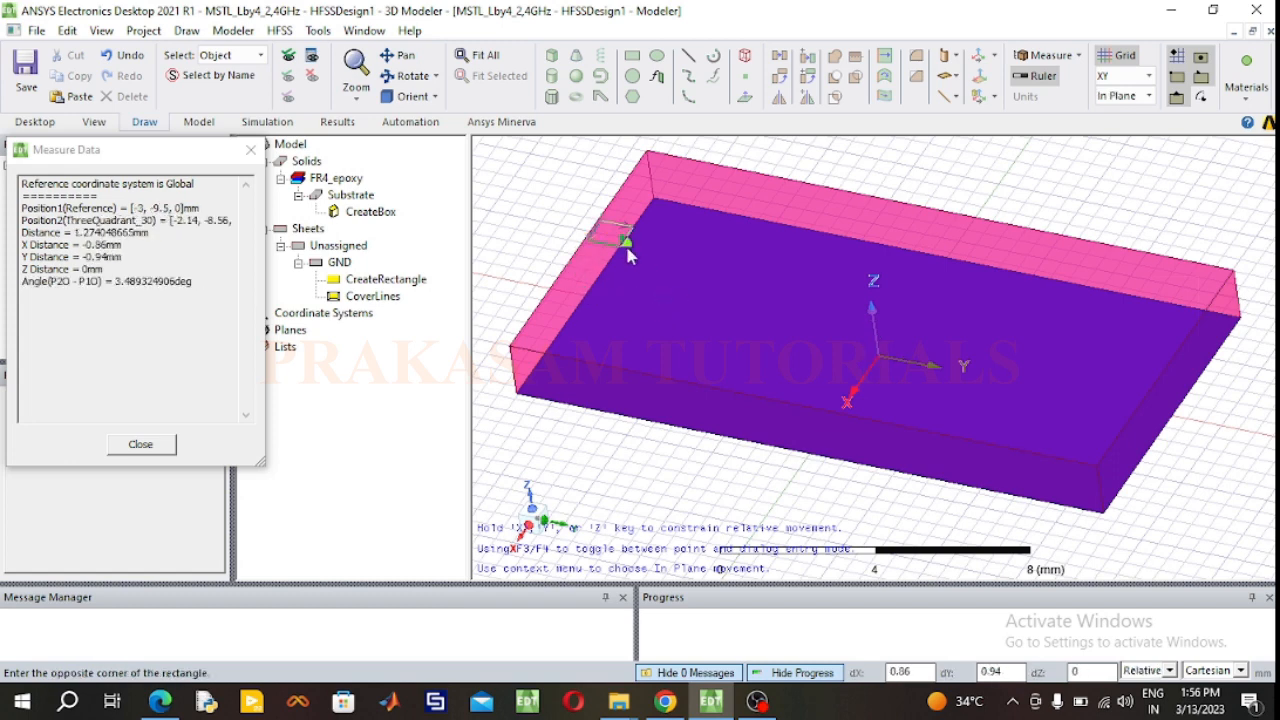
pyautogui.click(1146, 391)
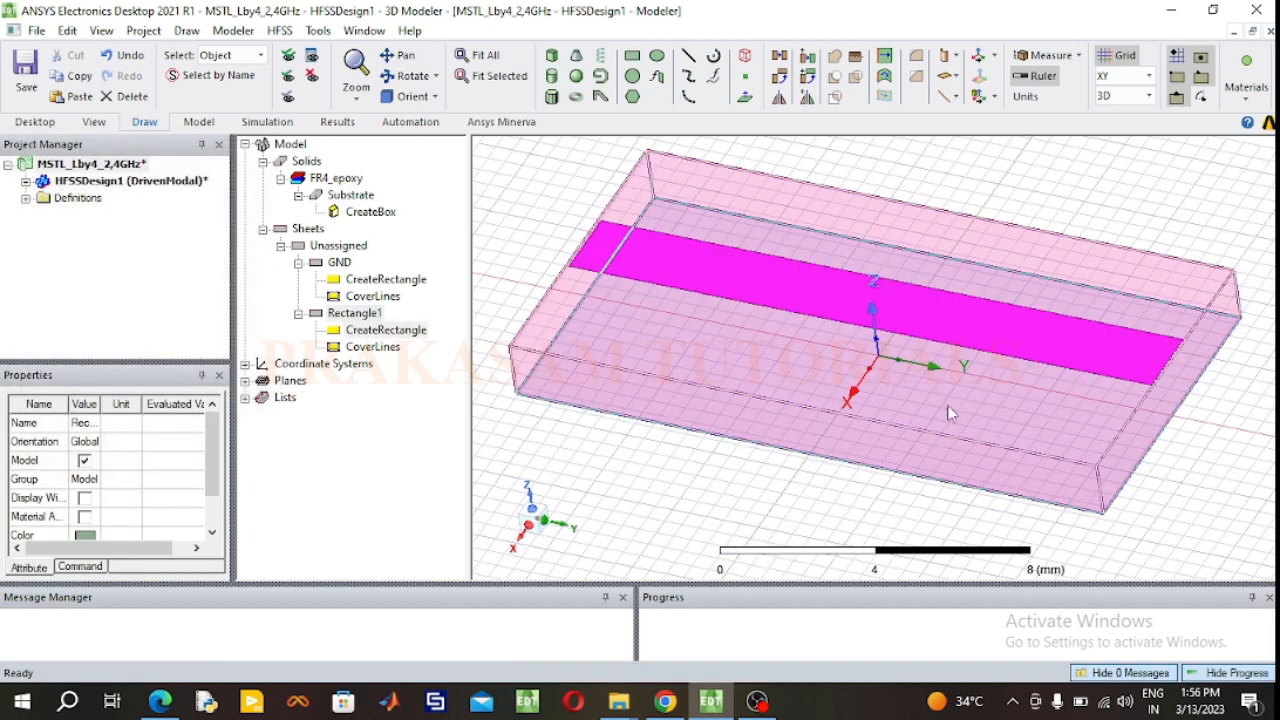
pyautogui.click(662, 503)
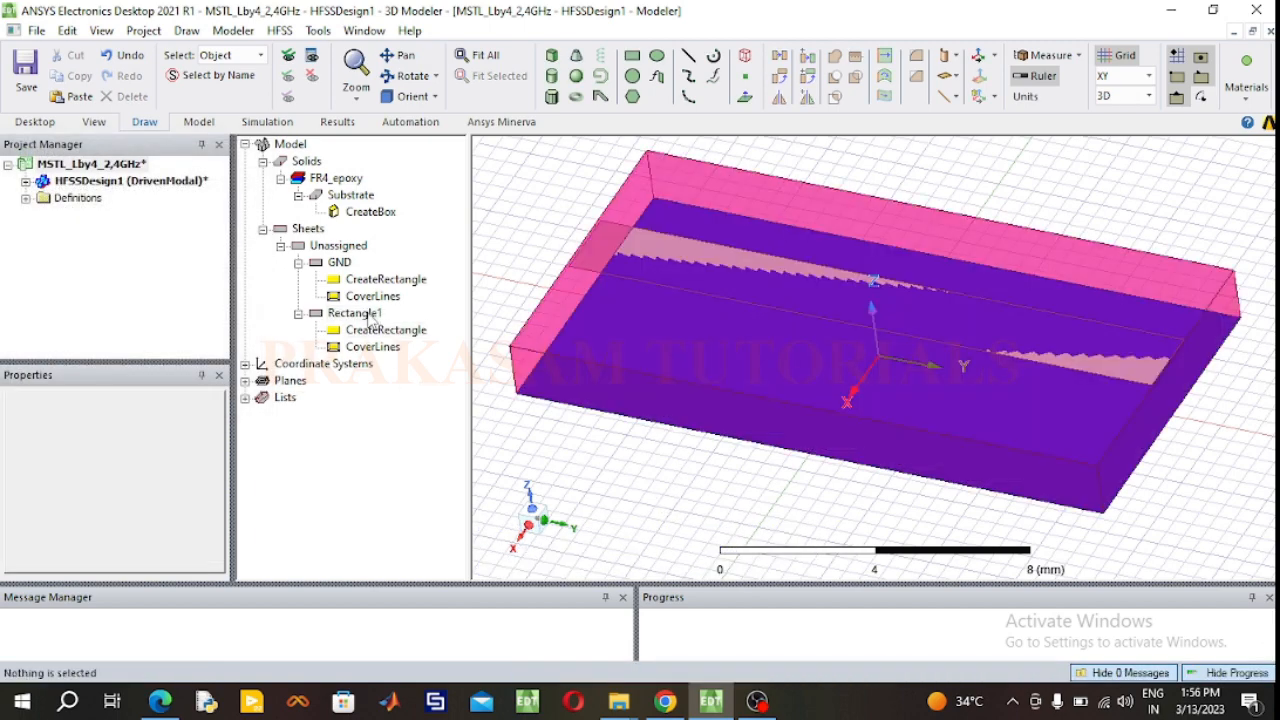
# Step: Rename the new strip rectangle as MSTL and color it bright green
pyautogui.click(368, 315)
pyautogui.doubleClick(368, 315)
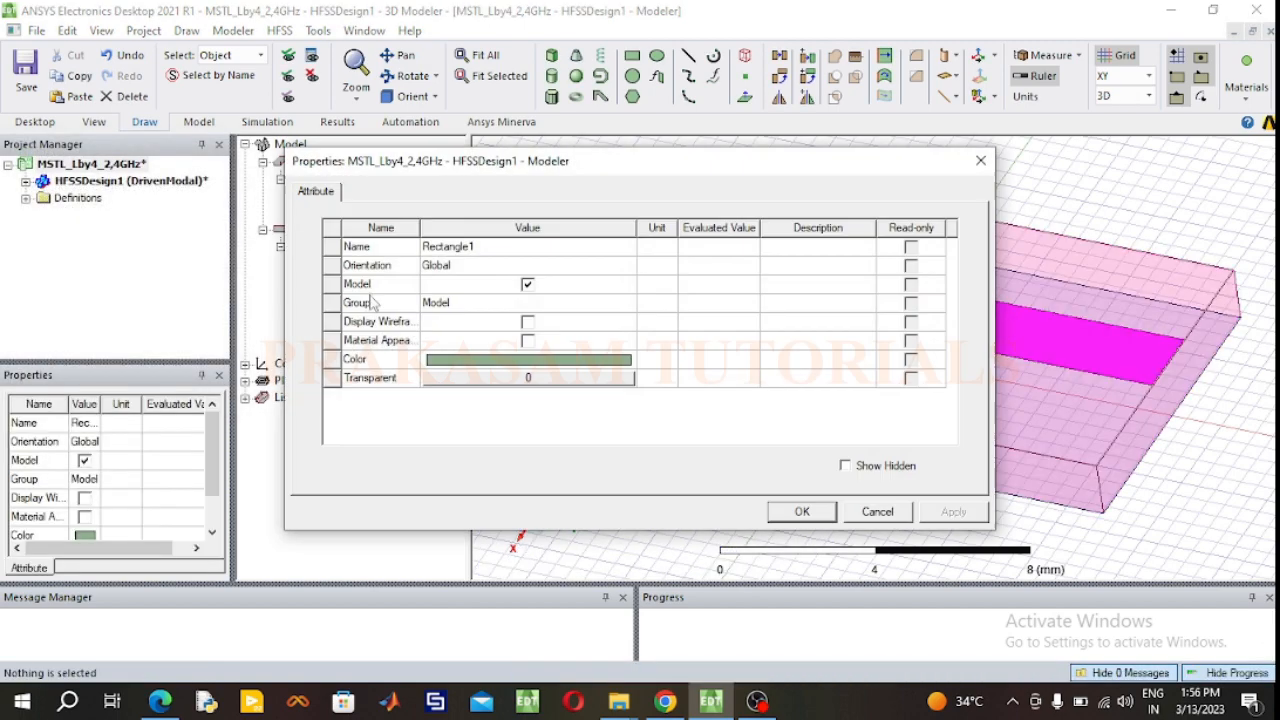
pyautogui.click(486, 246)
pyautogui.write('MSTL')
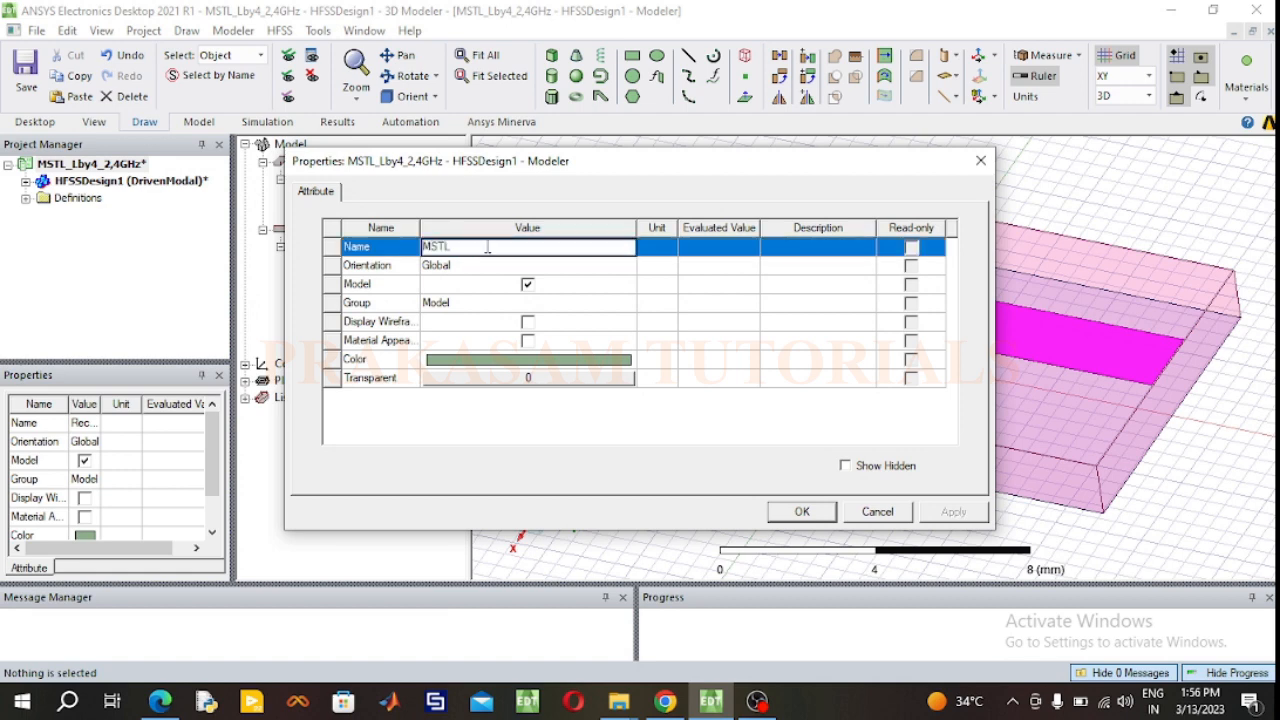
pyautogui.click(612, 361)
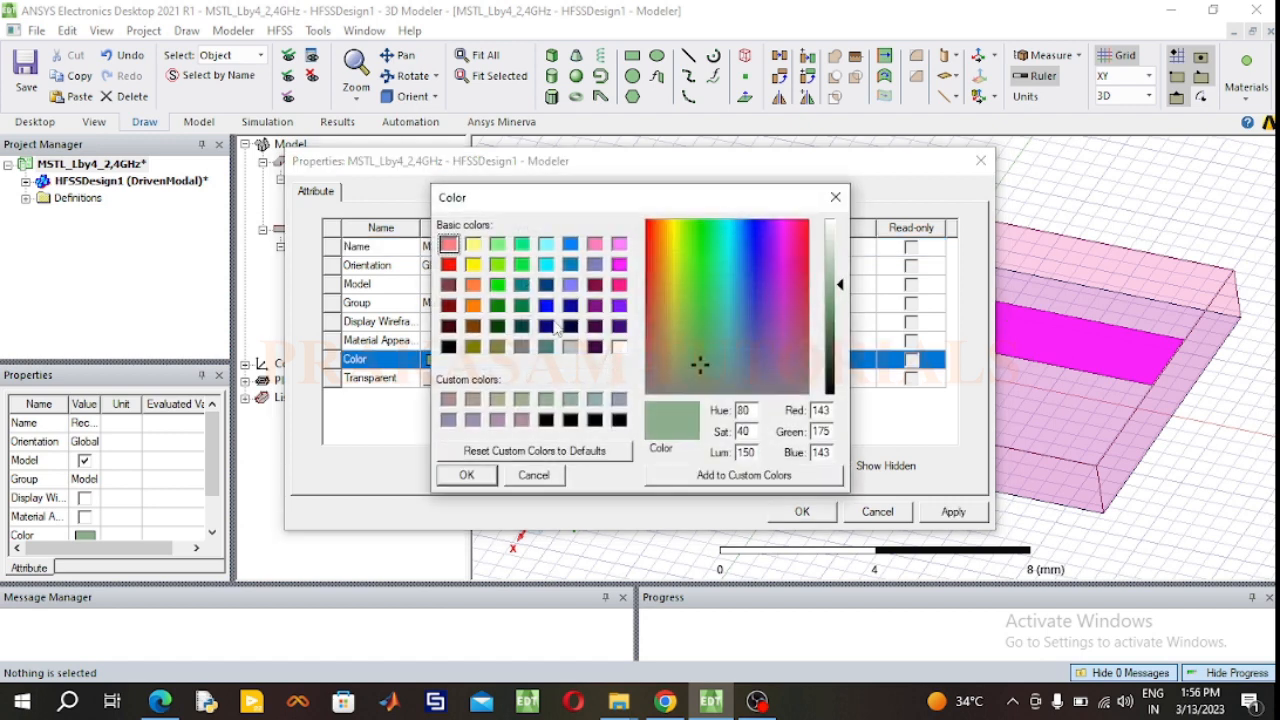
pyautogui.click(474, 265)
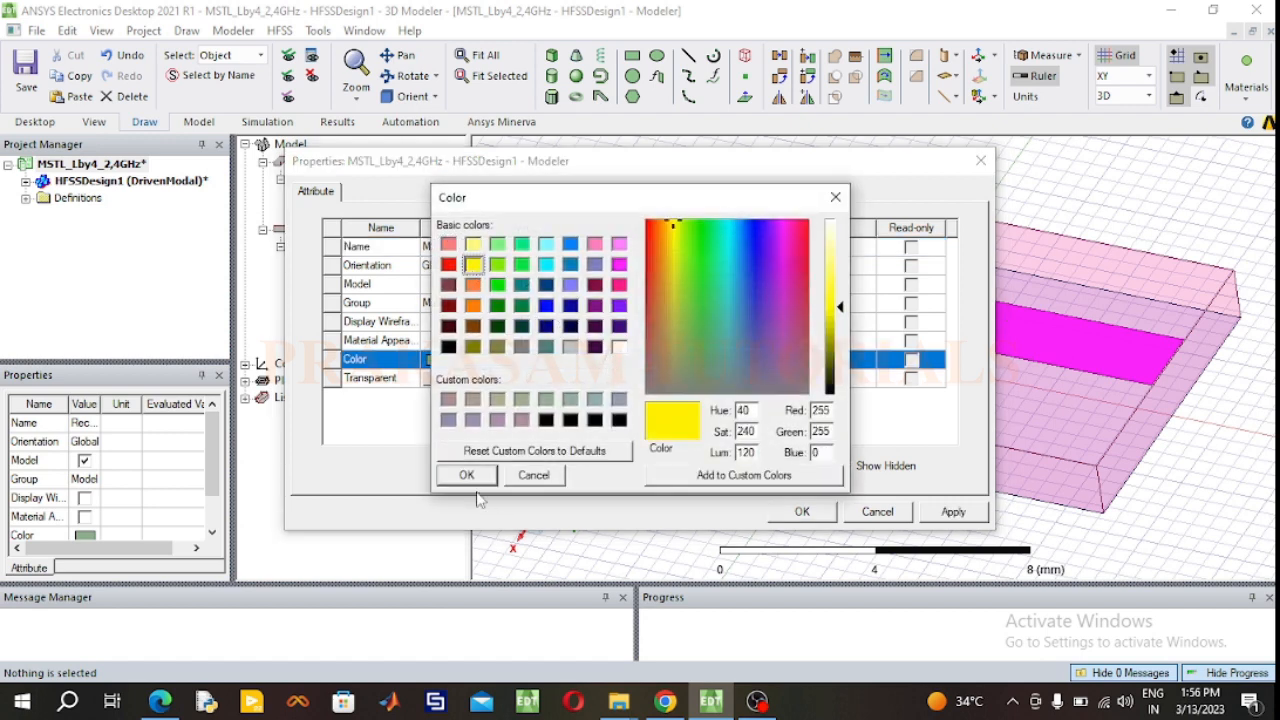
pyautogui.click(497, 286)
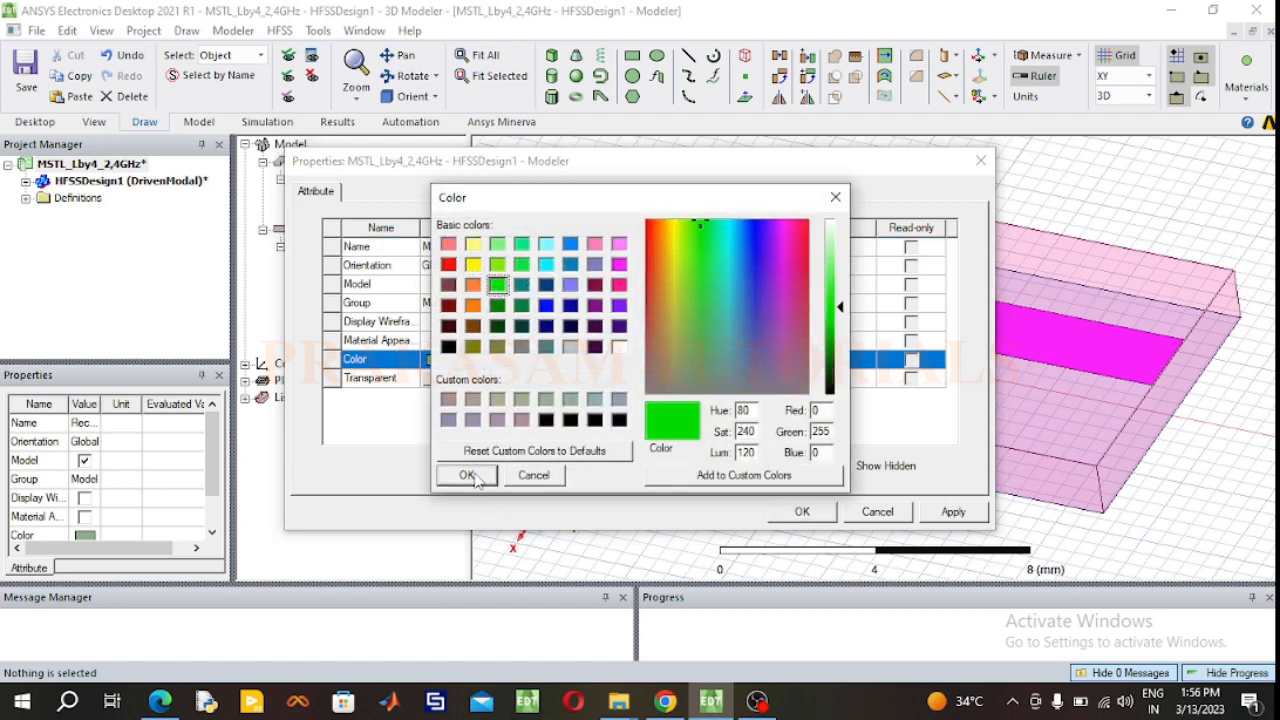
pyautogui.click(466, 476)
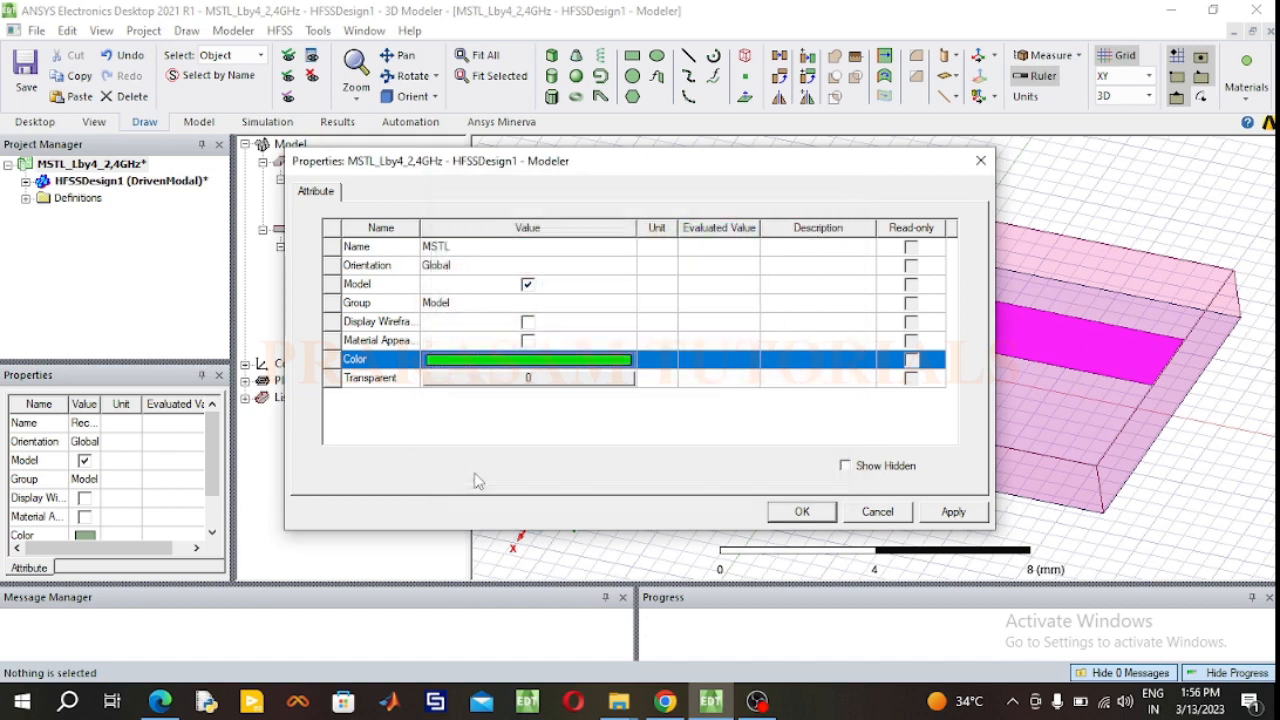
pyautogui.click(797, 512)
# Step: Set the MSTL rectangle's Y size to 17.12 mm and X size to 3.05 mm
pyautogui.click(368, 336)
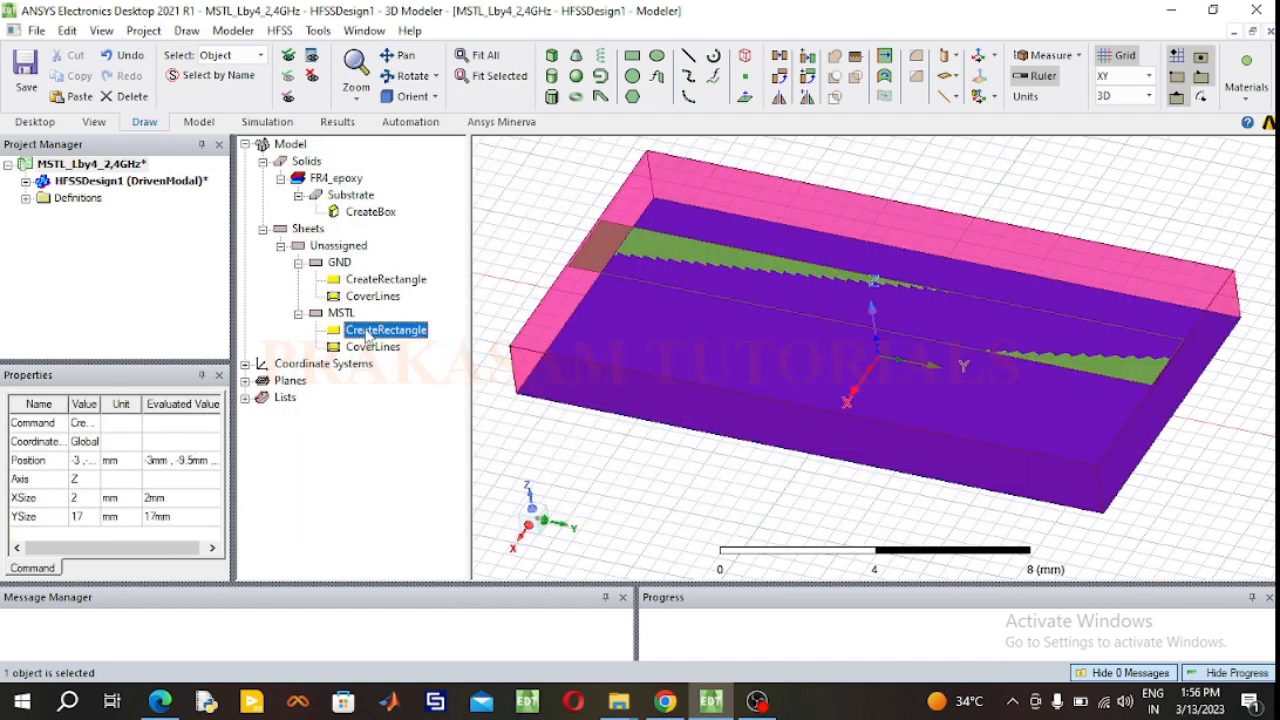
pyautogui.doubleClick(368, 338)
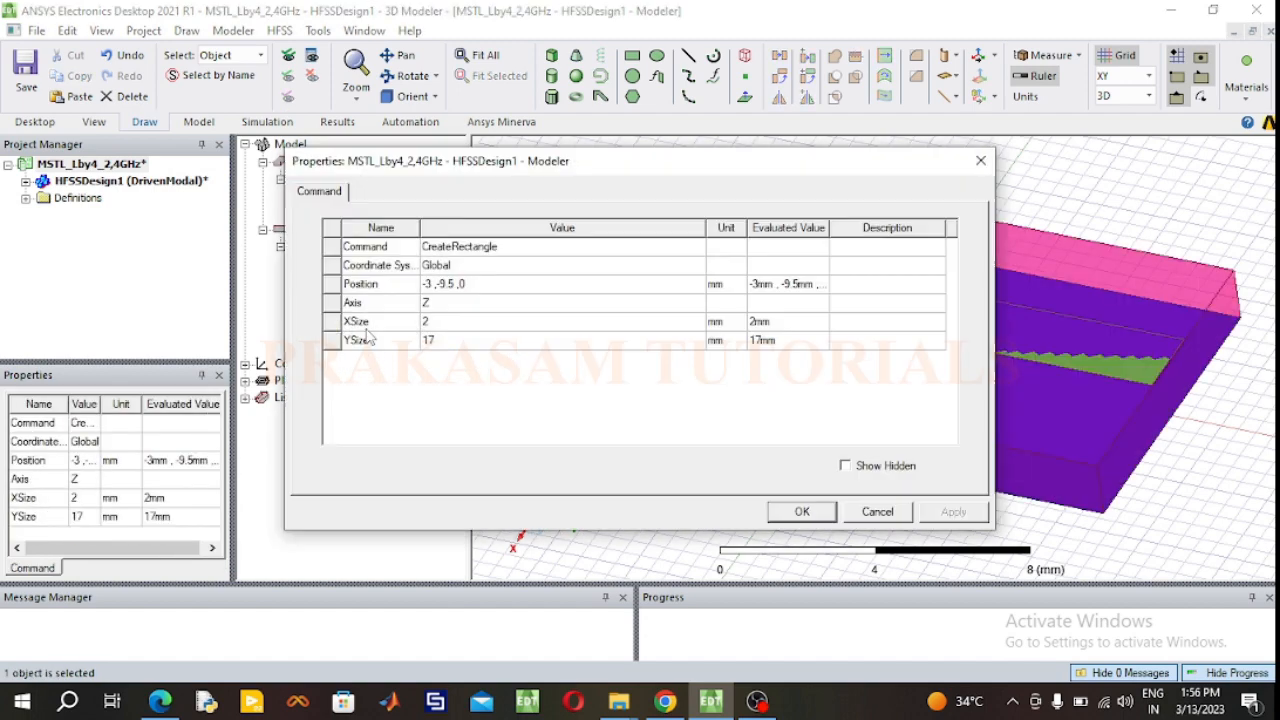
pyautogui.click(457, 341)
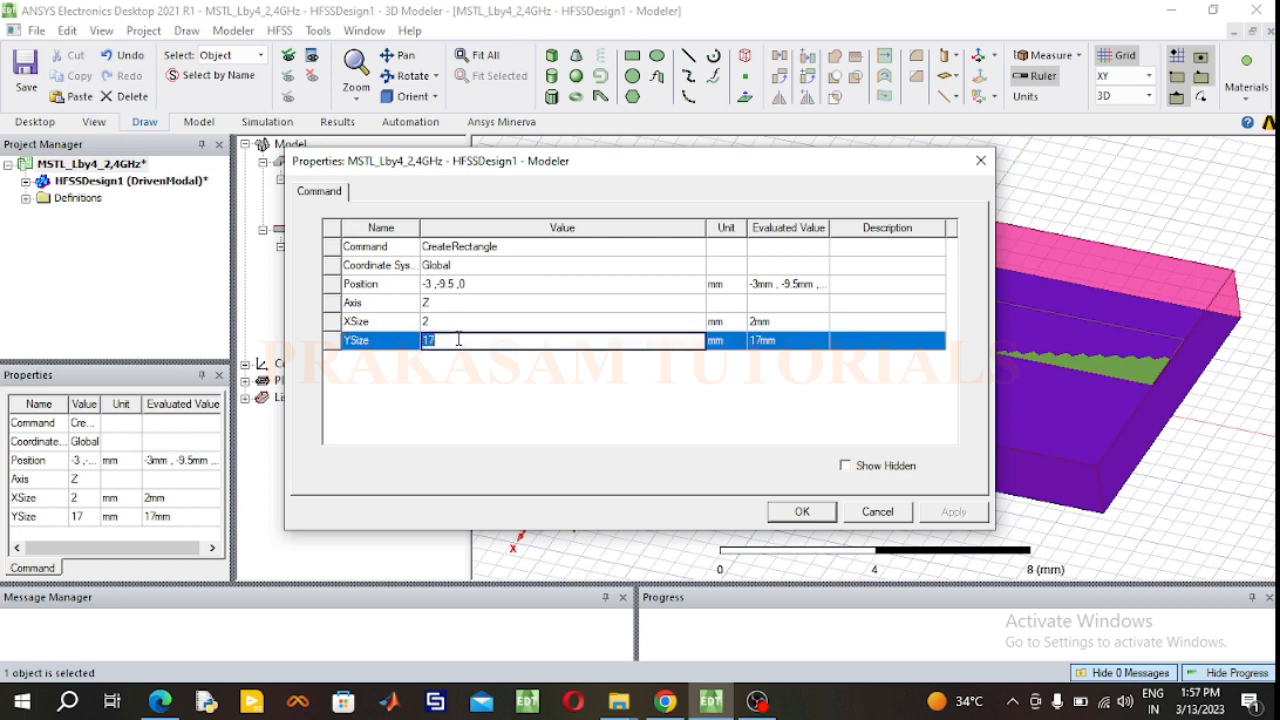
pyautogui.click(457, 341)
pyautogui.write('.12')
pyautogui.click(450, 323)
pyautogui.write('3.05')
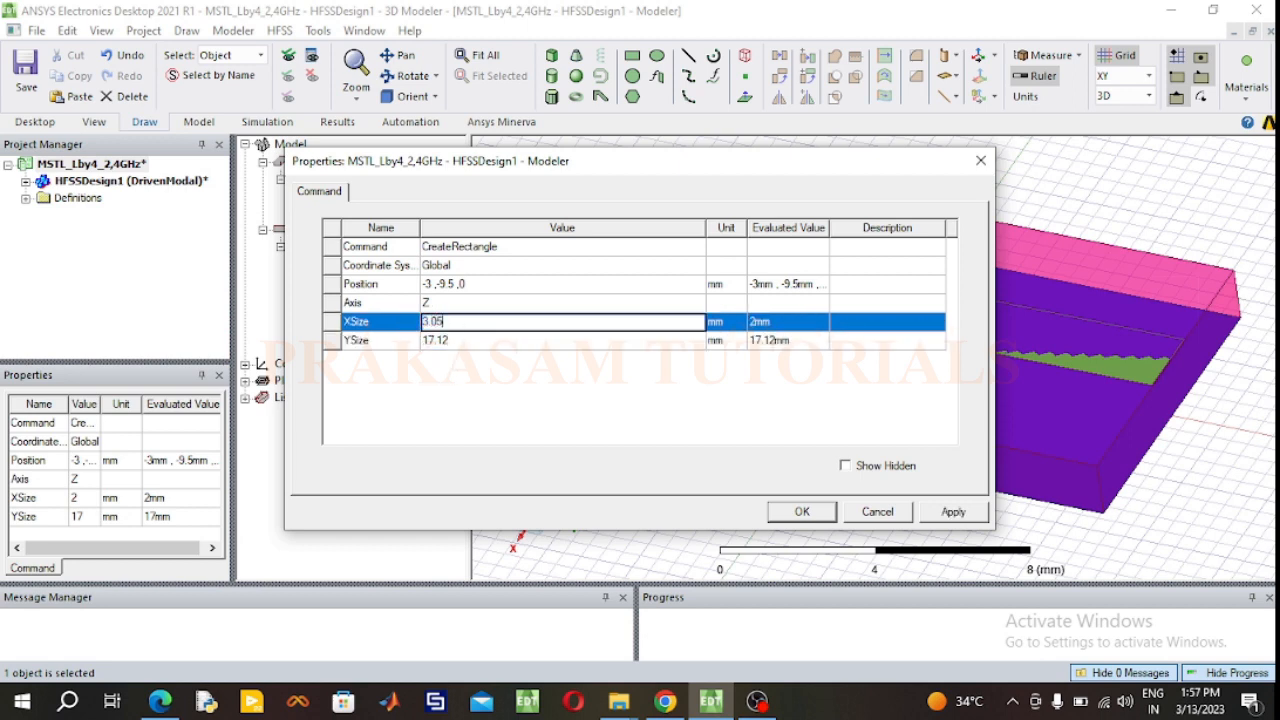
# Step: Set the MSTL rectangle's position to -3.05/2, -17.12/2, 1.6 mm so it lies on top of the substrate
pyautogui.click(490, 284)
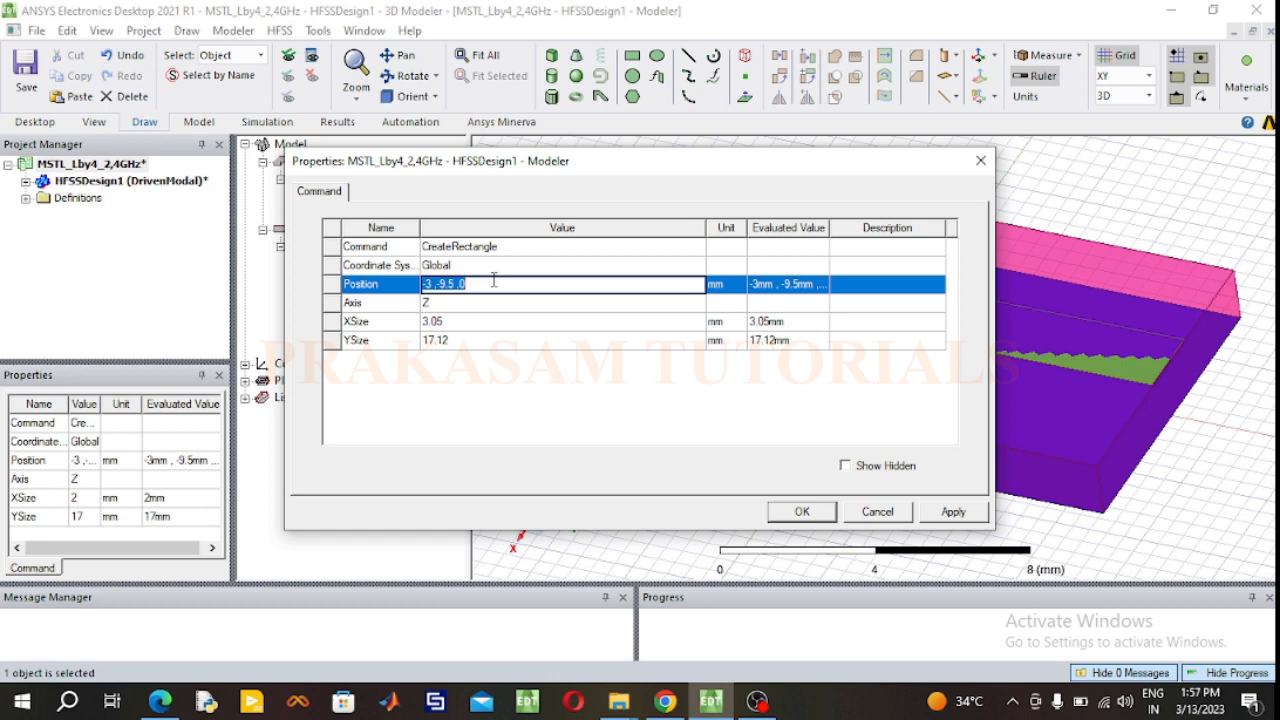
pyautogui.write('-3.05/2,')
pyautogui.write('-17.12/2')
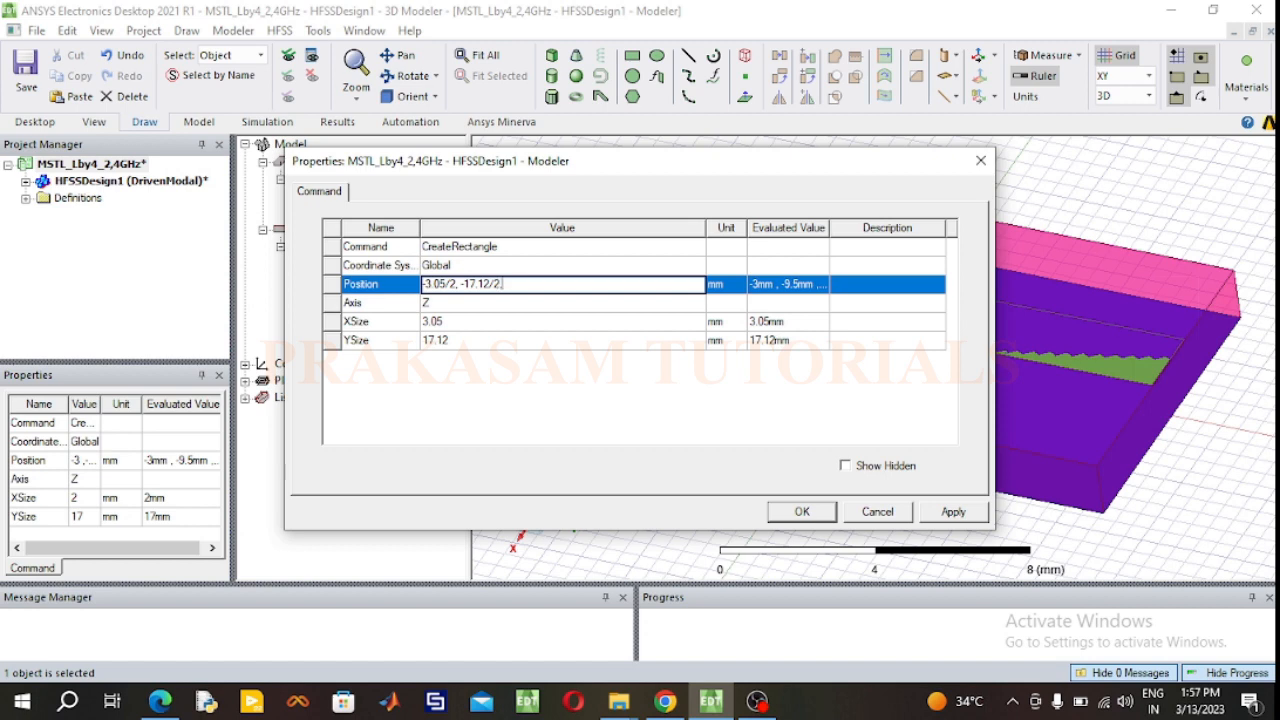
pyautogui.write(',')
pyautogui.write('1.6')
pyautogui.click(820, 512)
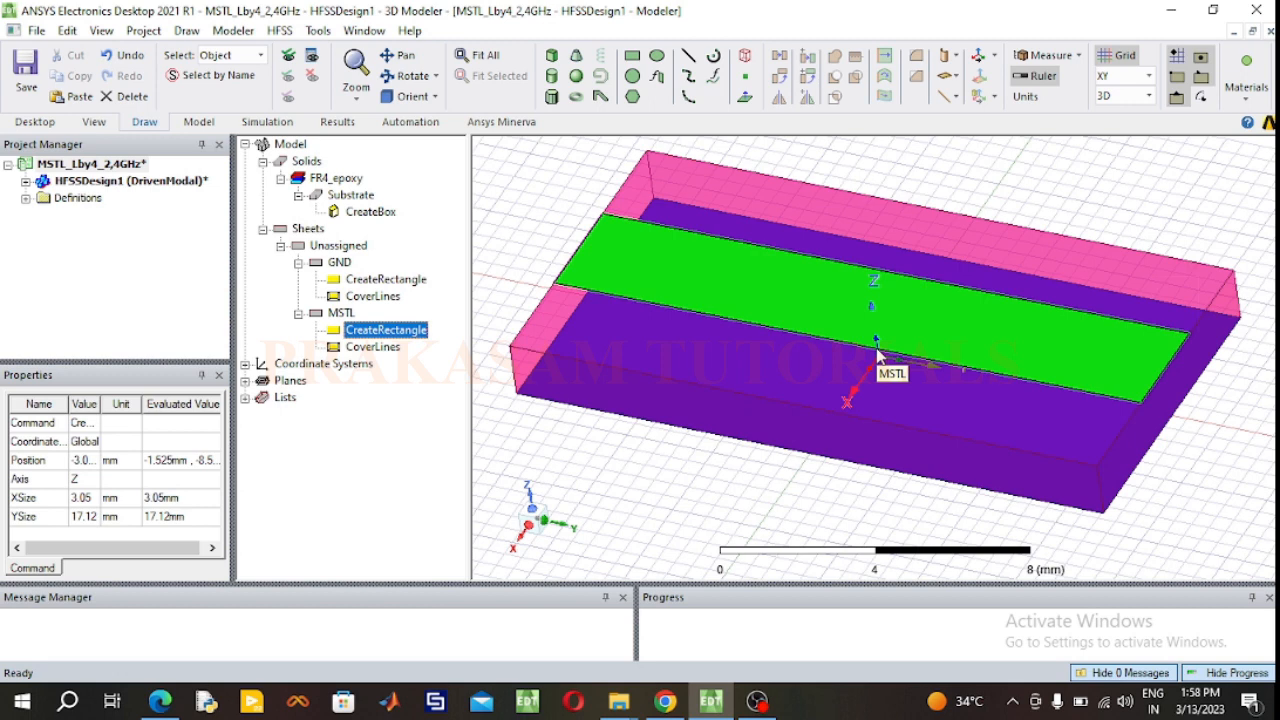
# Step: Assign a Perfect E boundary with the default settings to the GND and MSTL sheets together
pyautogui.click(340, 262)
pyautogui.click(349, 315)
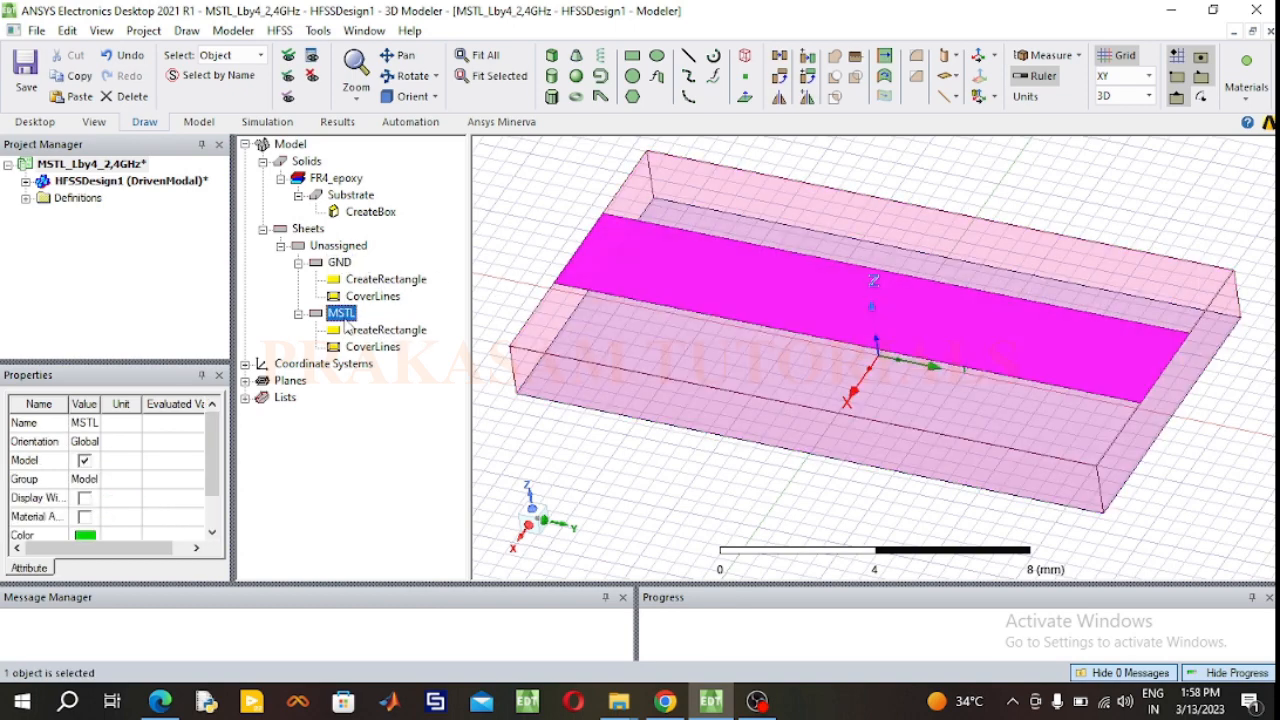
pyautogui.click(527, 436)
pyautogui.click(349, 315)
pyautogui.keyDown('ctrl'); pyautogui.click(341, 263); pyautogui.keyUp('ctrl')
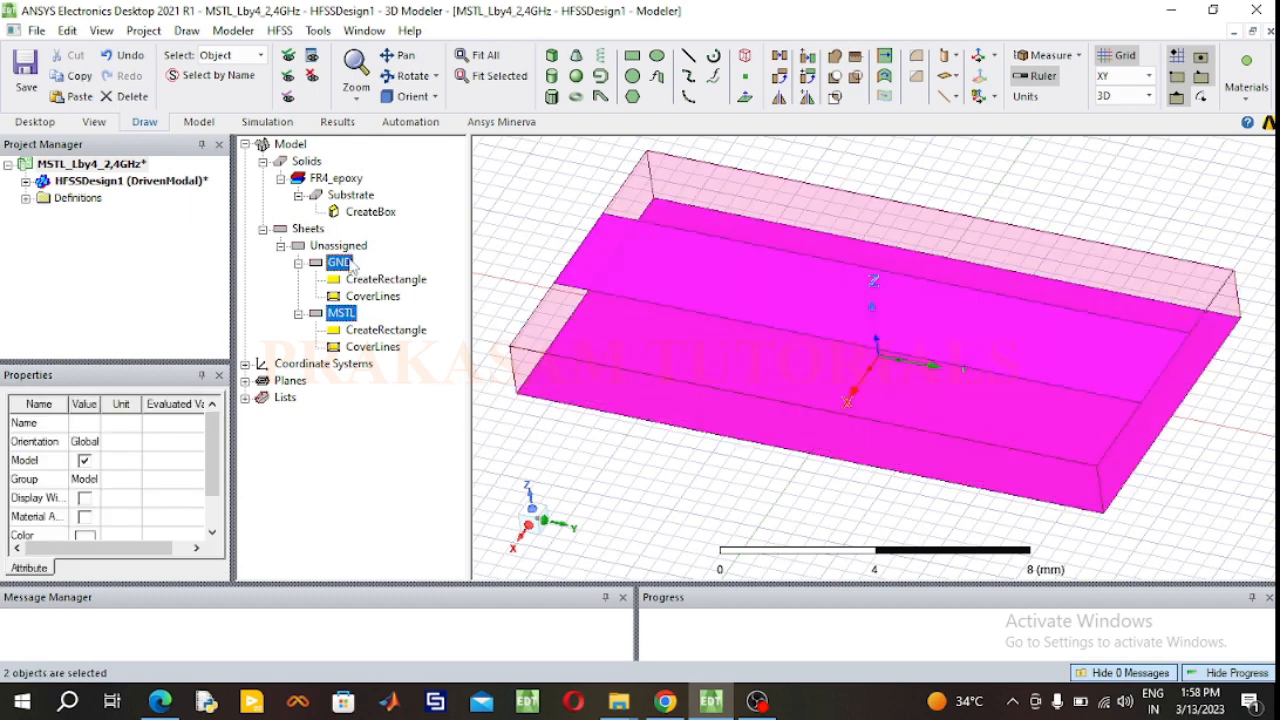
pyautogui.rightClick(351, 265)
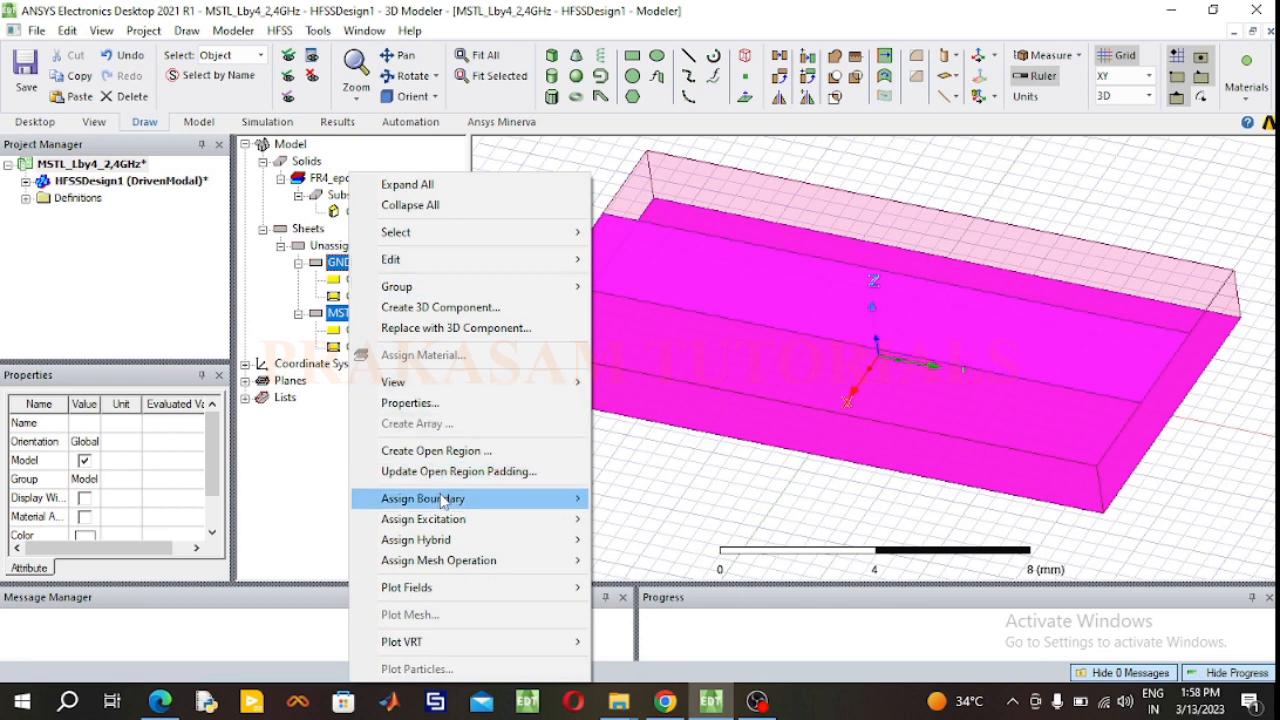
pyautogui.moveTo(441, 505)
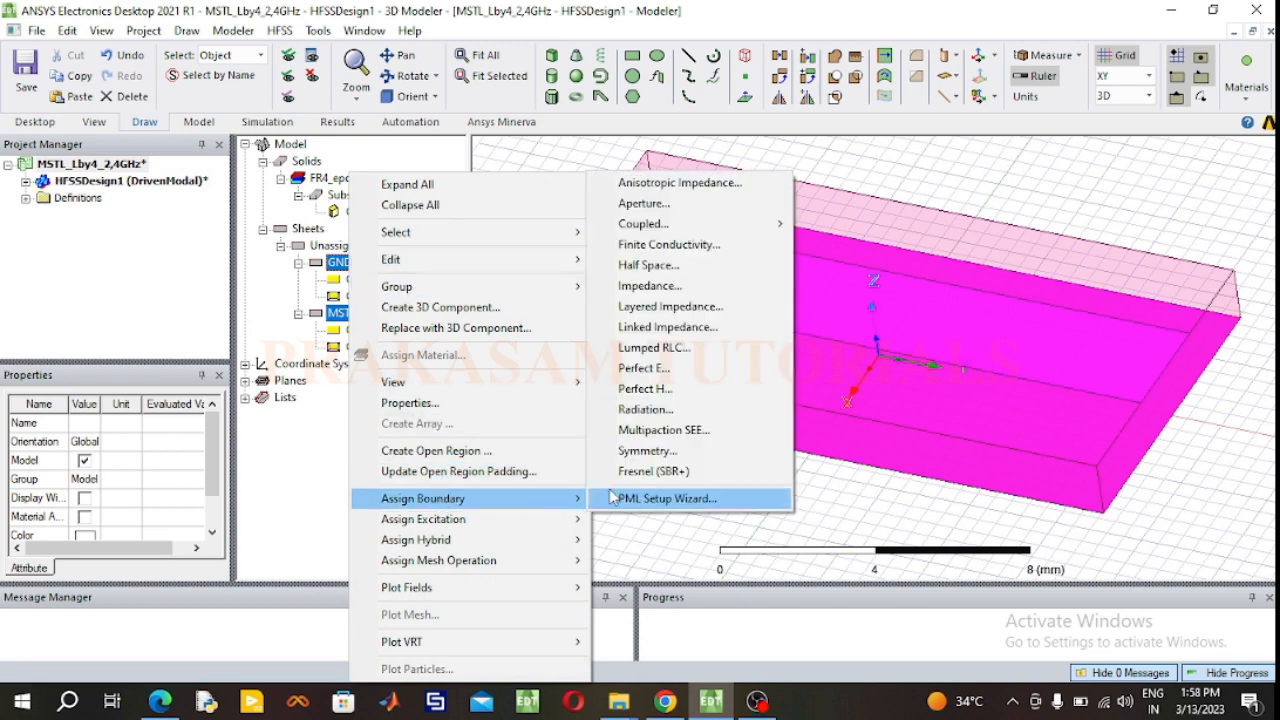
pyautogui.click(645, 369)
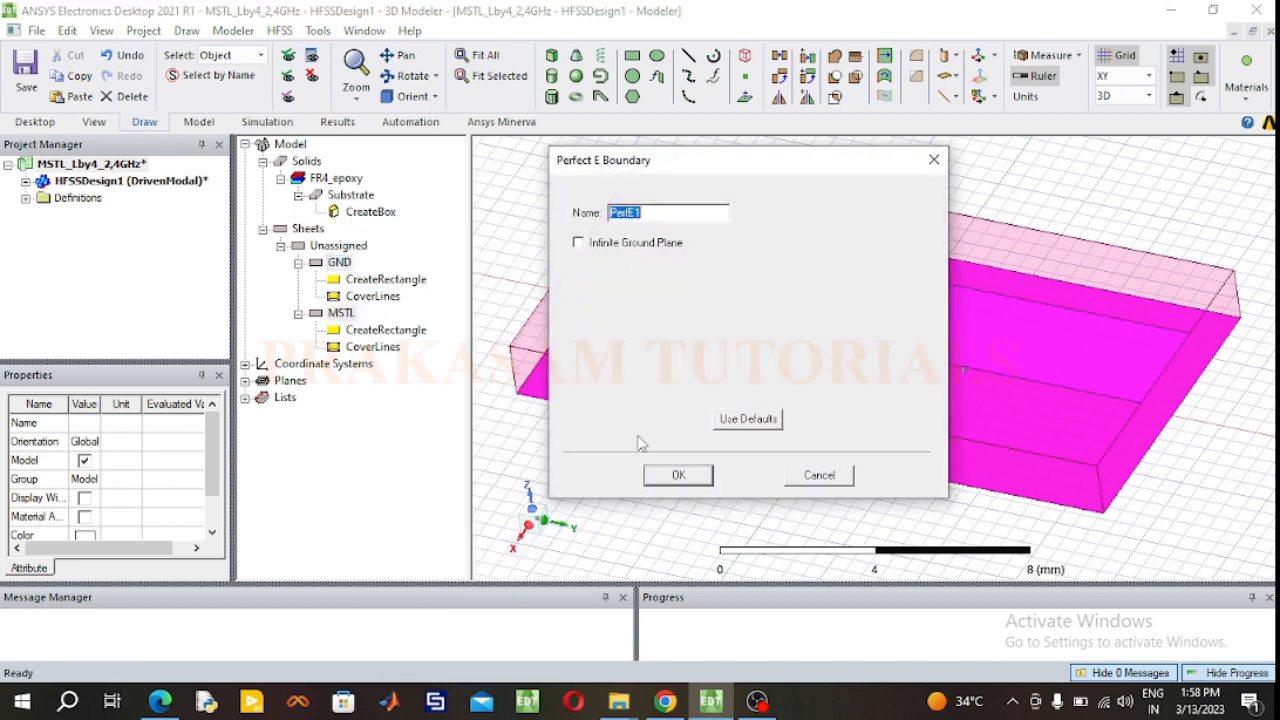
pyautogui.click(676, 476)
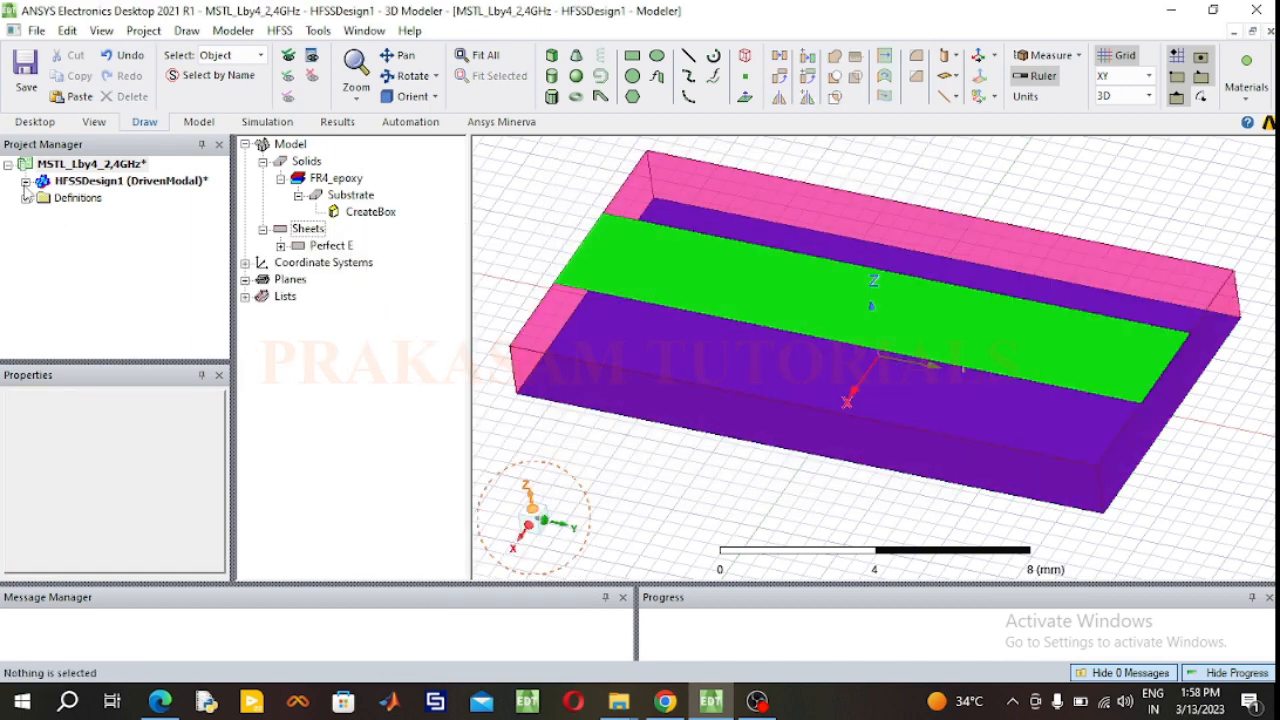
# Step: Examine which surfaces the PerfE1 boundary covers and check the GND and MSTL sheets grouped under Perfect E
pyautogui.click(44, 232)
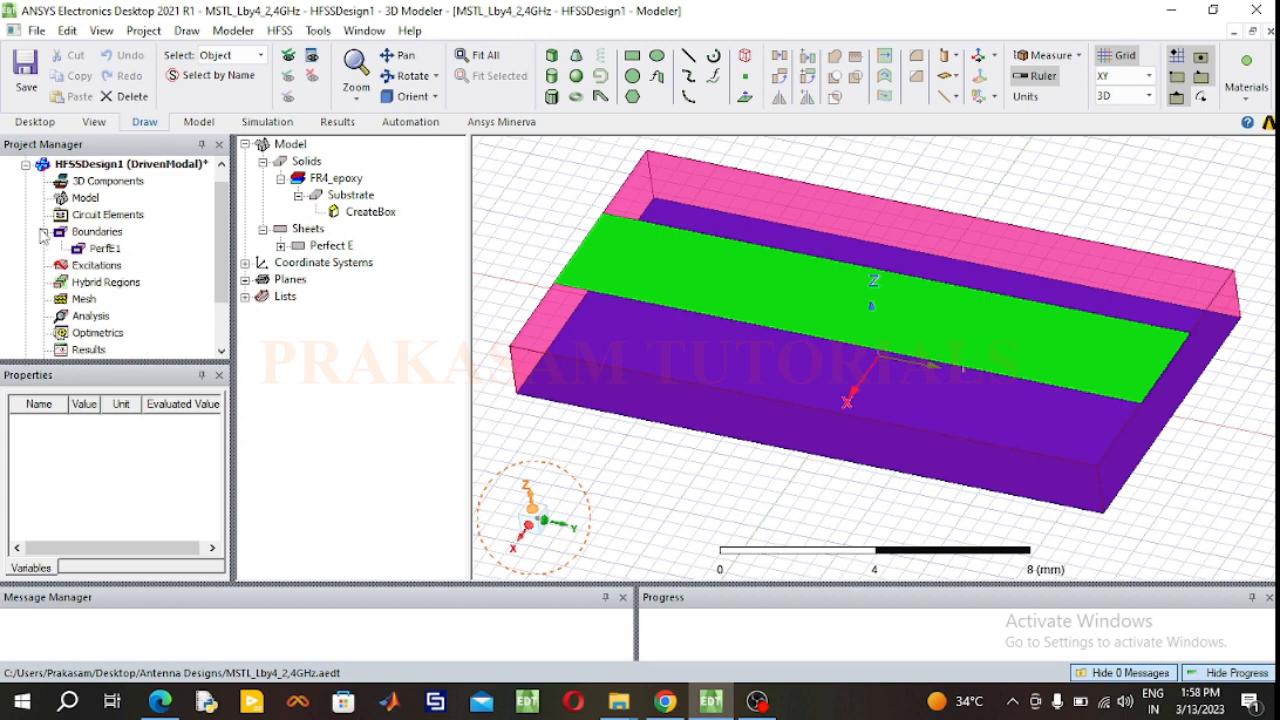
pyautogui.click(100, 249)
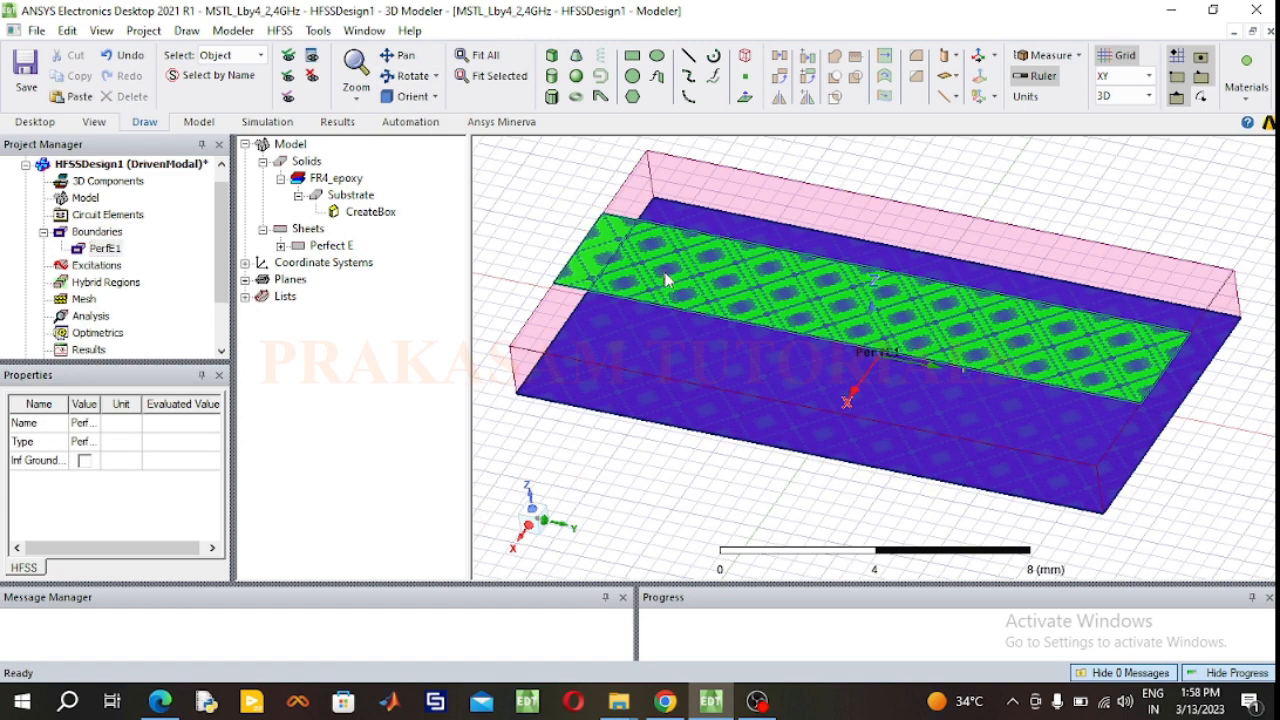
pyautogui.click(557, 207)
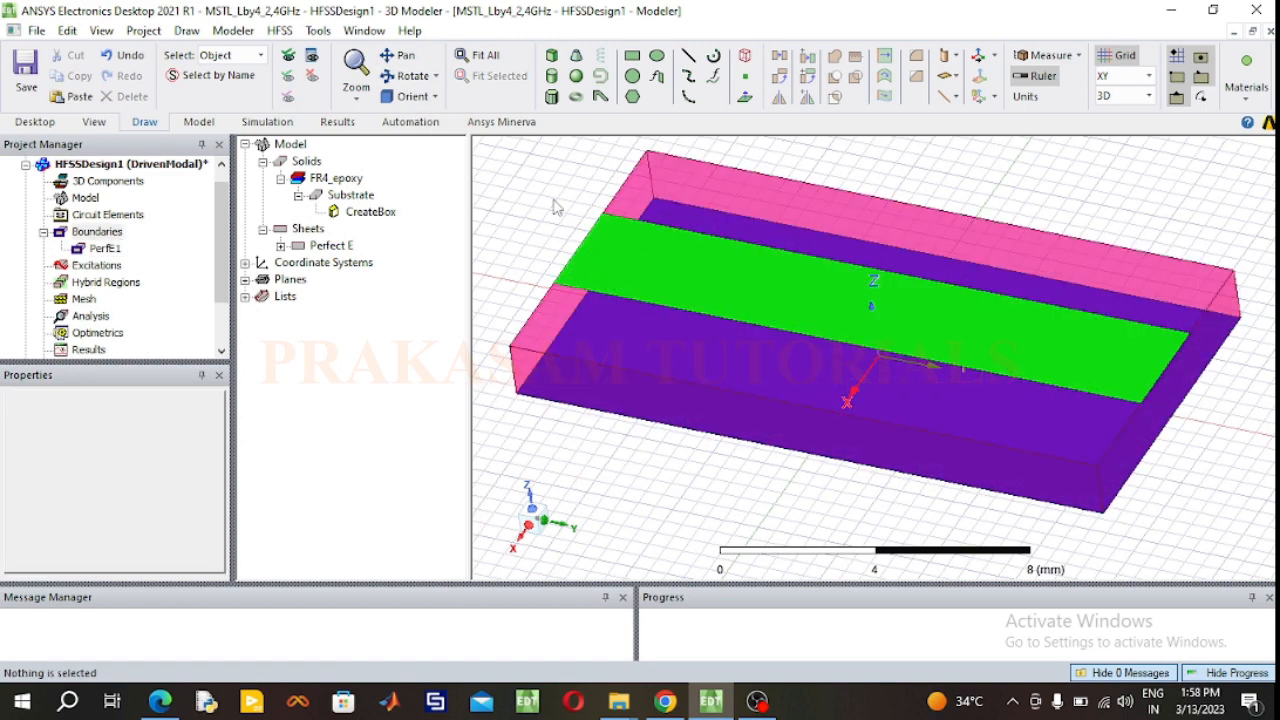
pyautogui.click(100, 249)
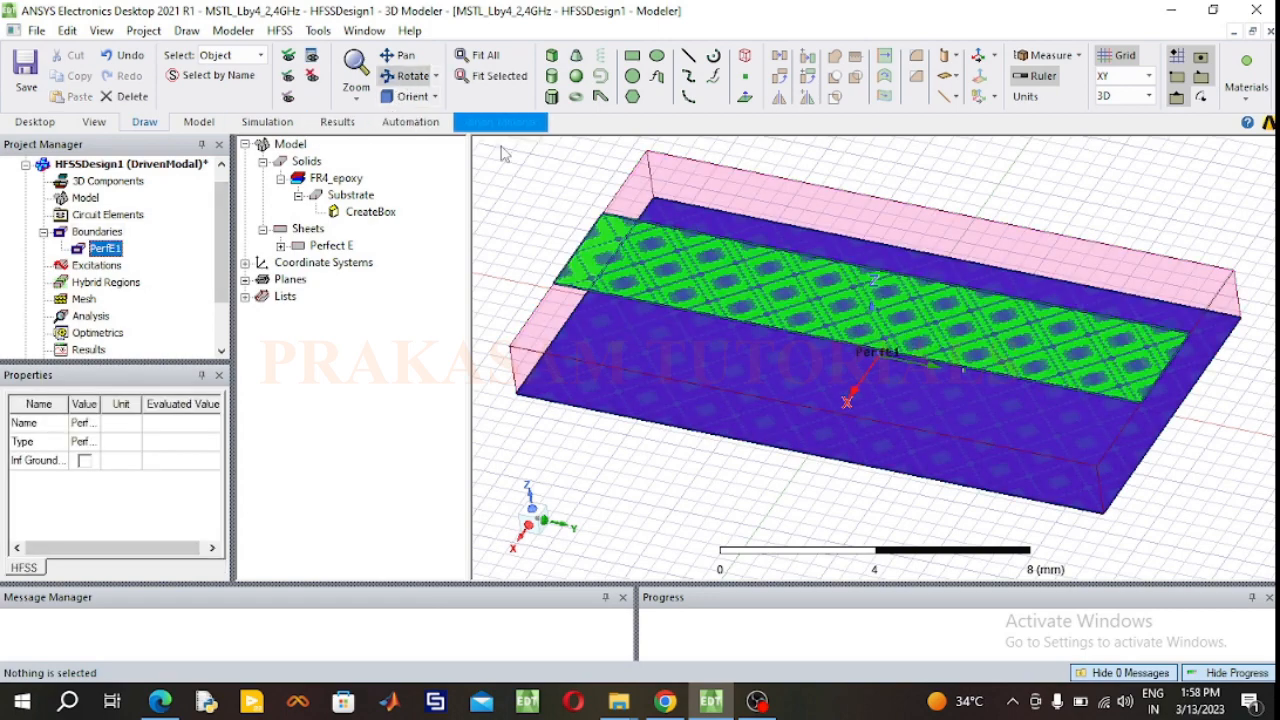
pyautogui.moveTo(611, 232); pyautogui.dragTo(589, 221)
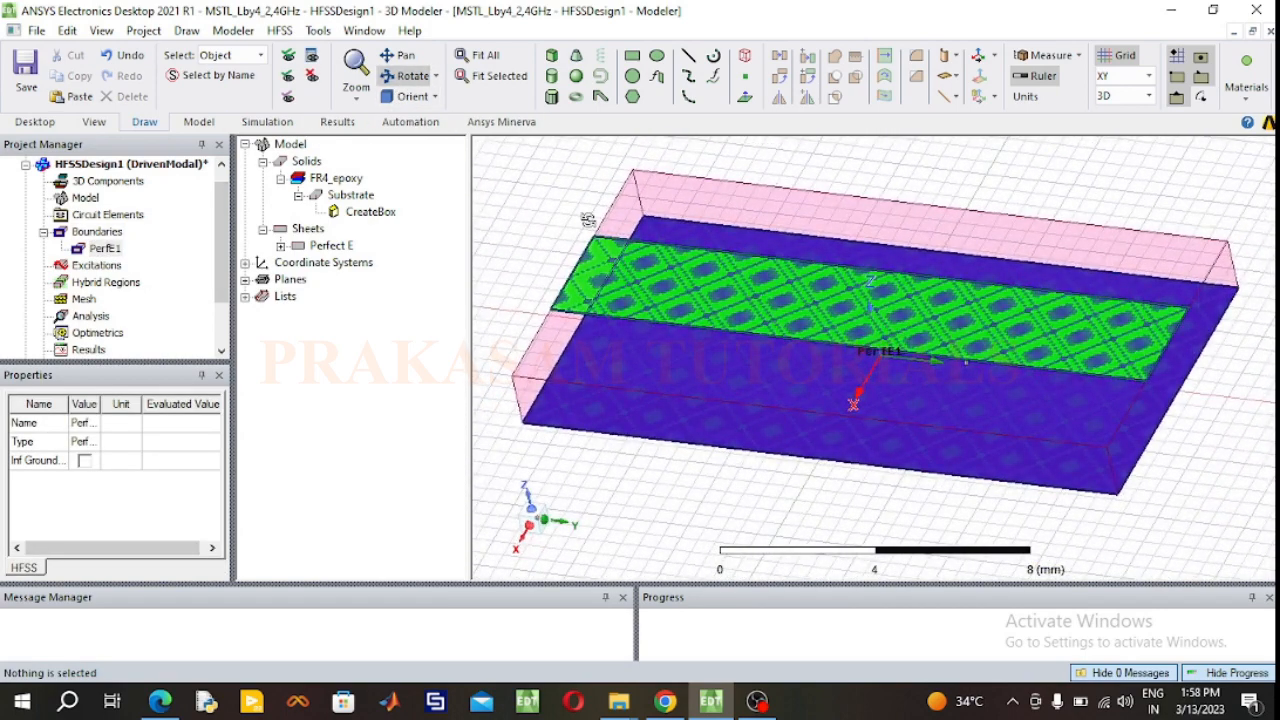
pyautogui.moveTo(894, 283); pyautogui.dragTo(966, 290)
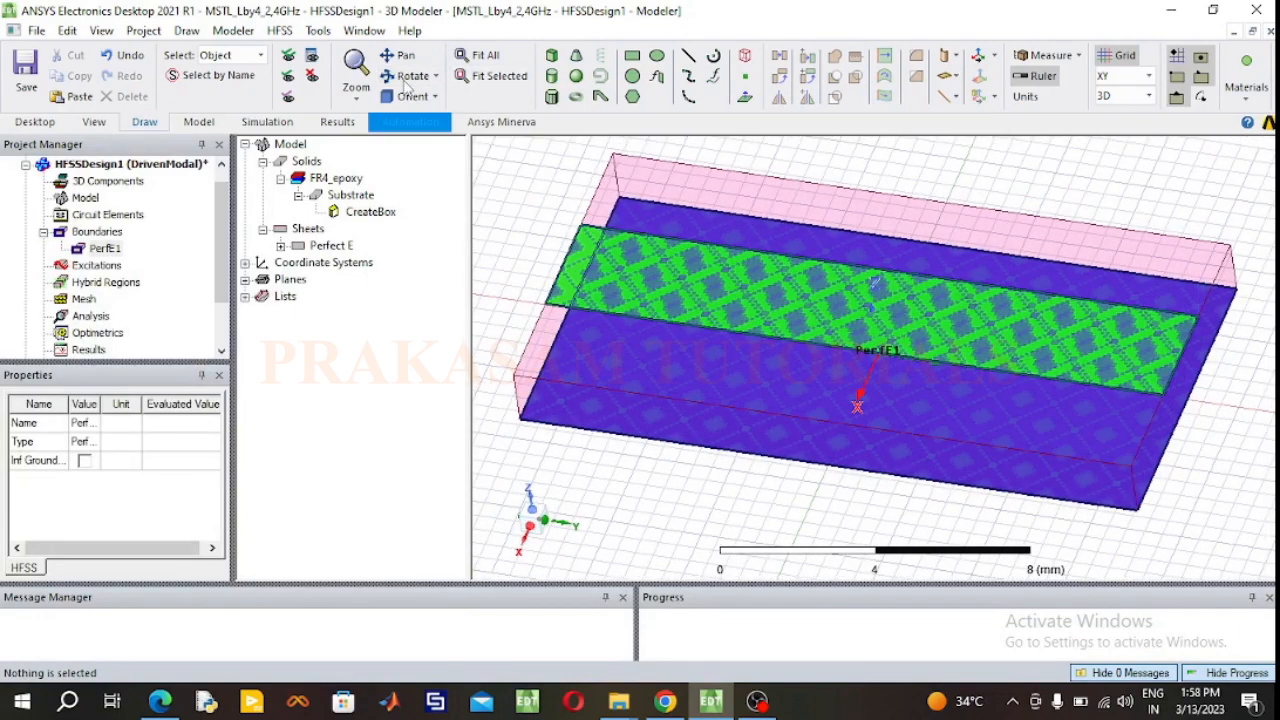
pyautogui.click(322, 247)
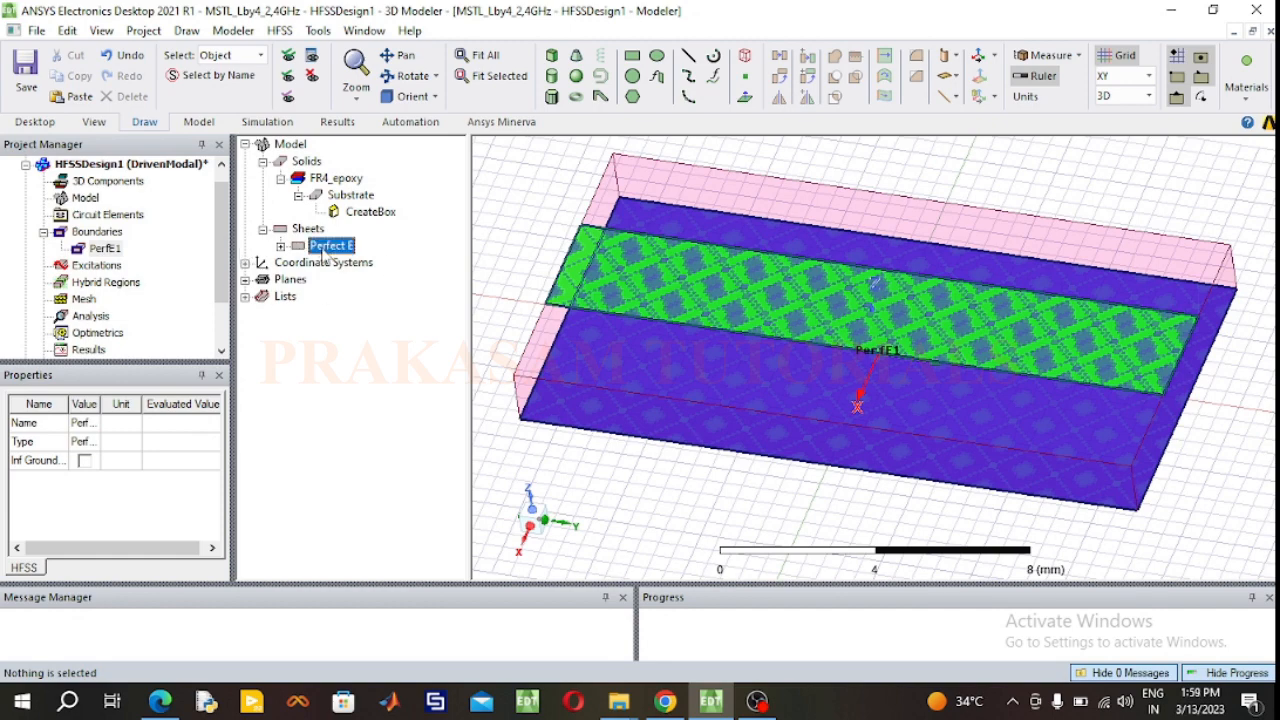
pyautogui.click(281, 246)
pyautogui.click(338, 263)
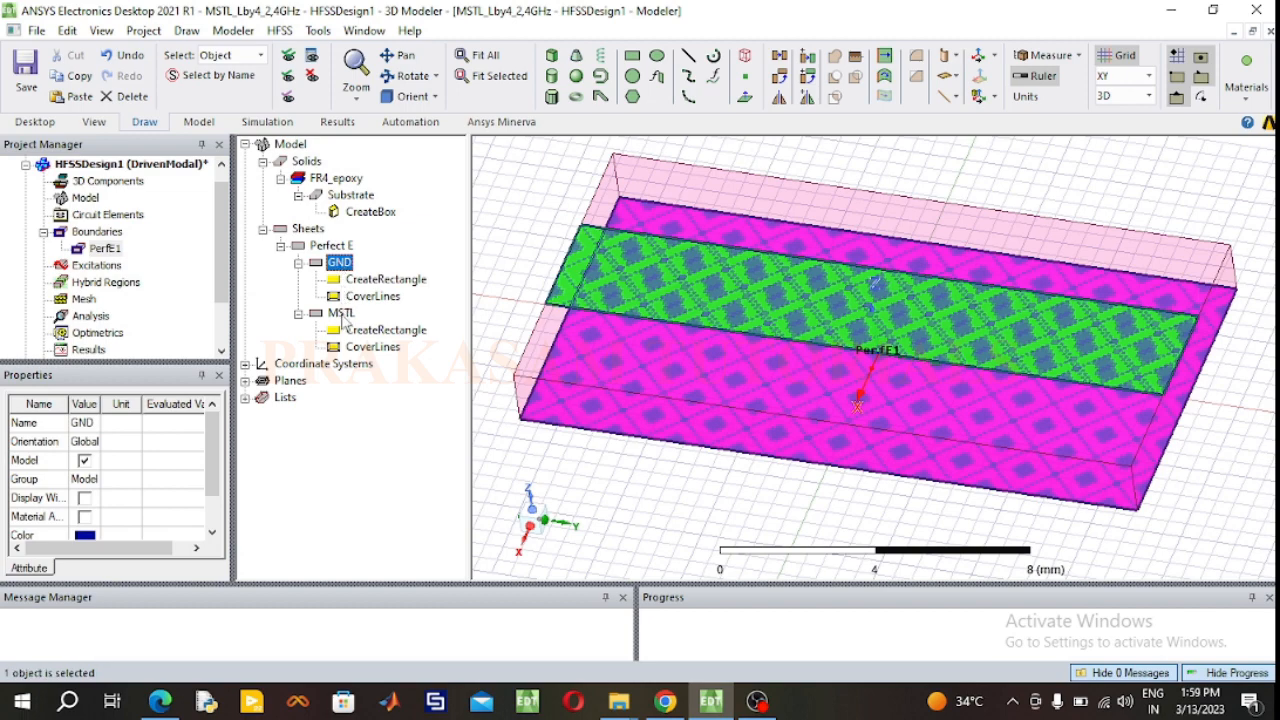
pyautogui.click(341, 314)
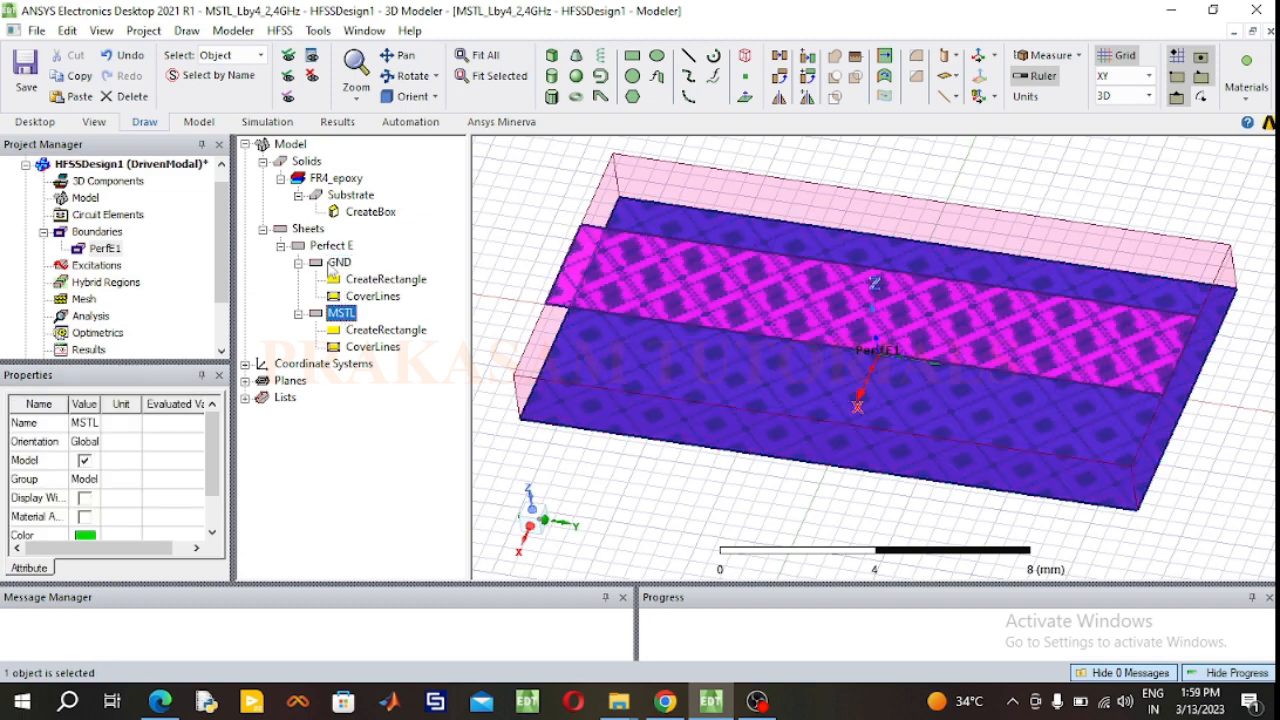
pyautogui.click(337, 263)
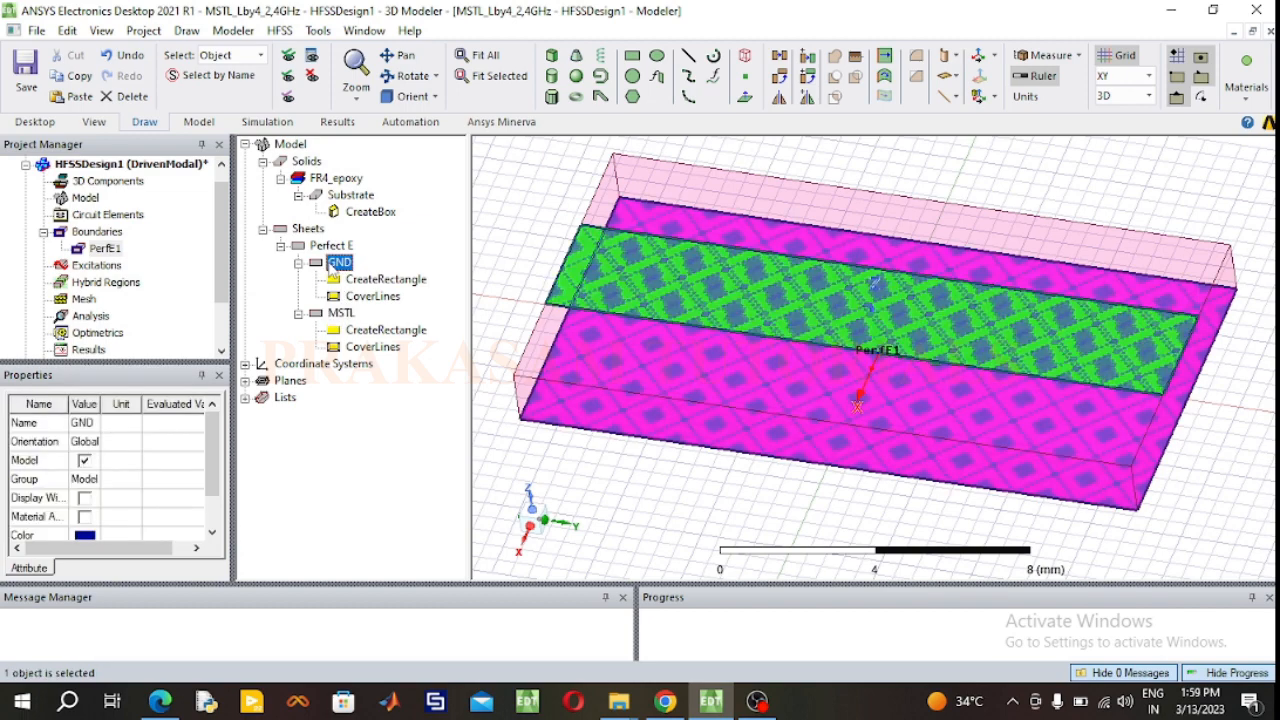
pyautogui.click(518, 212)
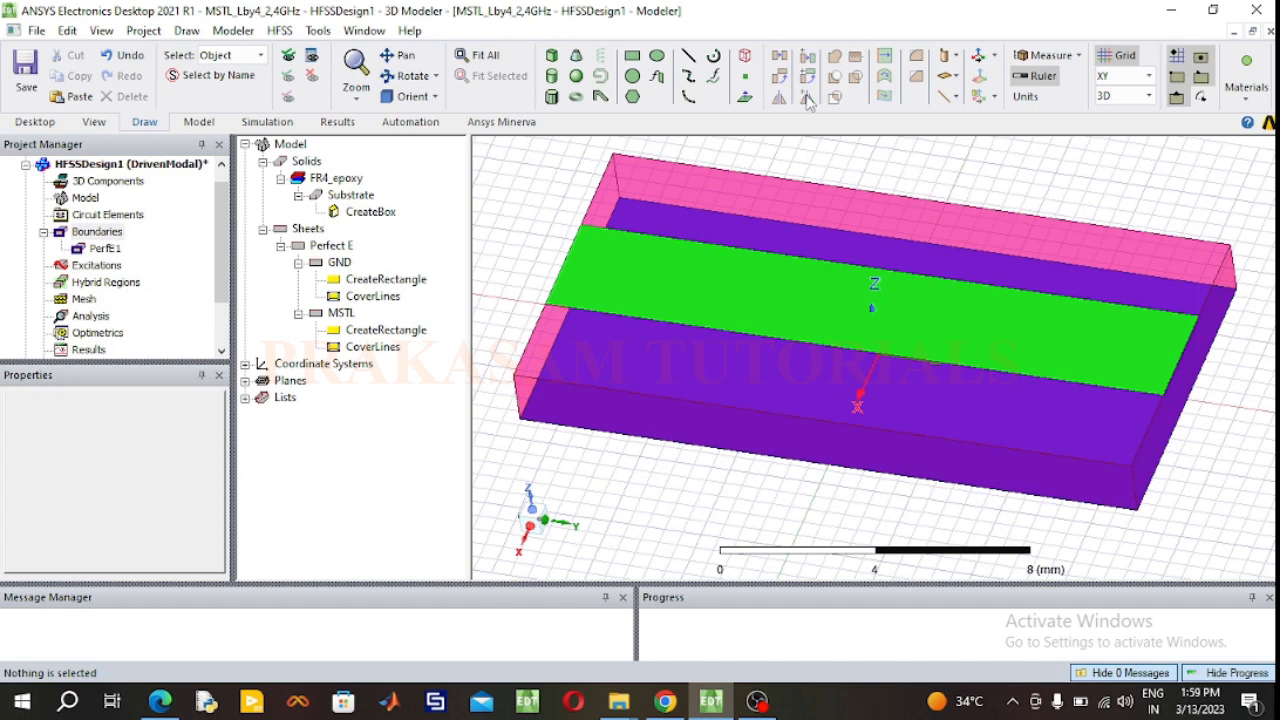
# Step: Draw a rectangle in the XZ plane from the strip's end corner down to the ground plane, about 3.03 mm in X by 1.6 mm in Z
pyautogui.click(1148, 77)
pyautogui.click(1112, 99)
pyautogui.click(410, 76)
pyautogui.moveTo(580, 354); pyautogui.dragTo(870, 370)
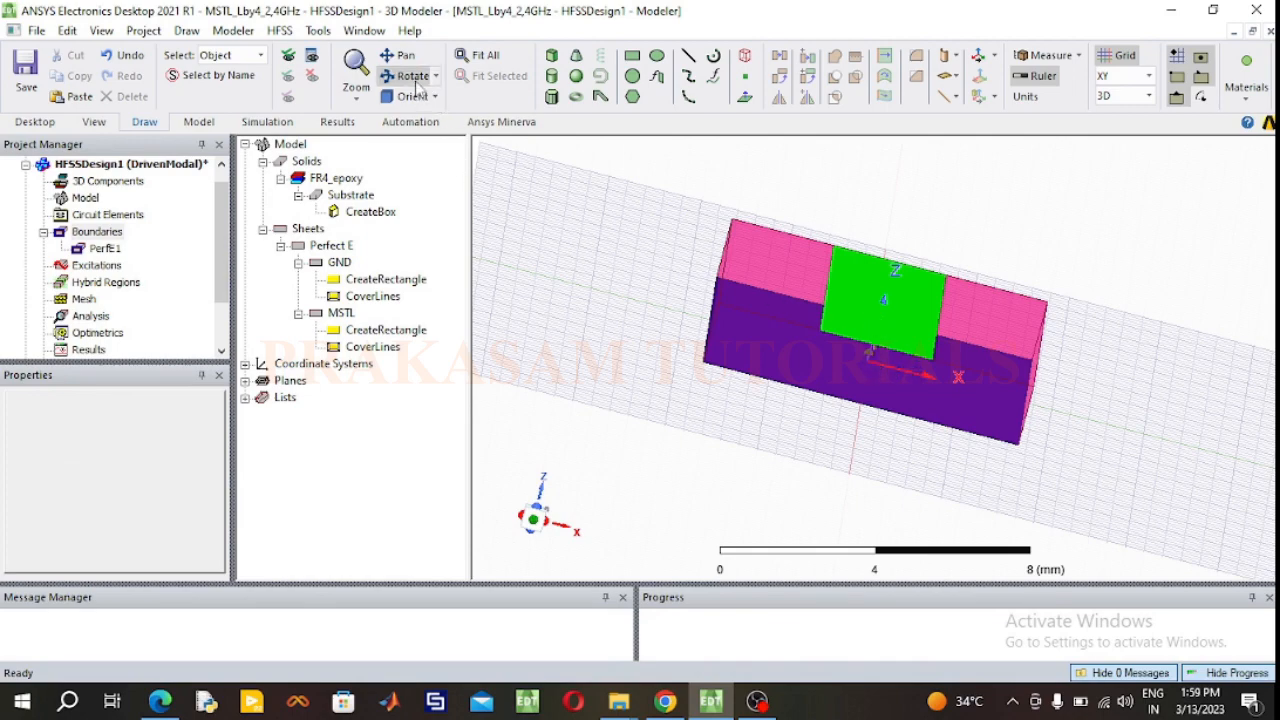
pyautogui.click(1150, 78)
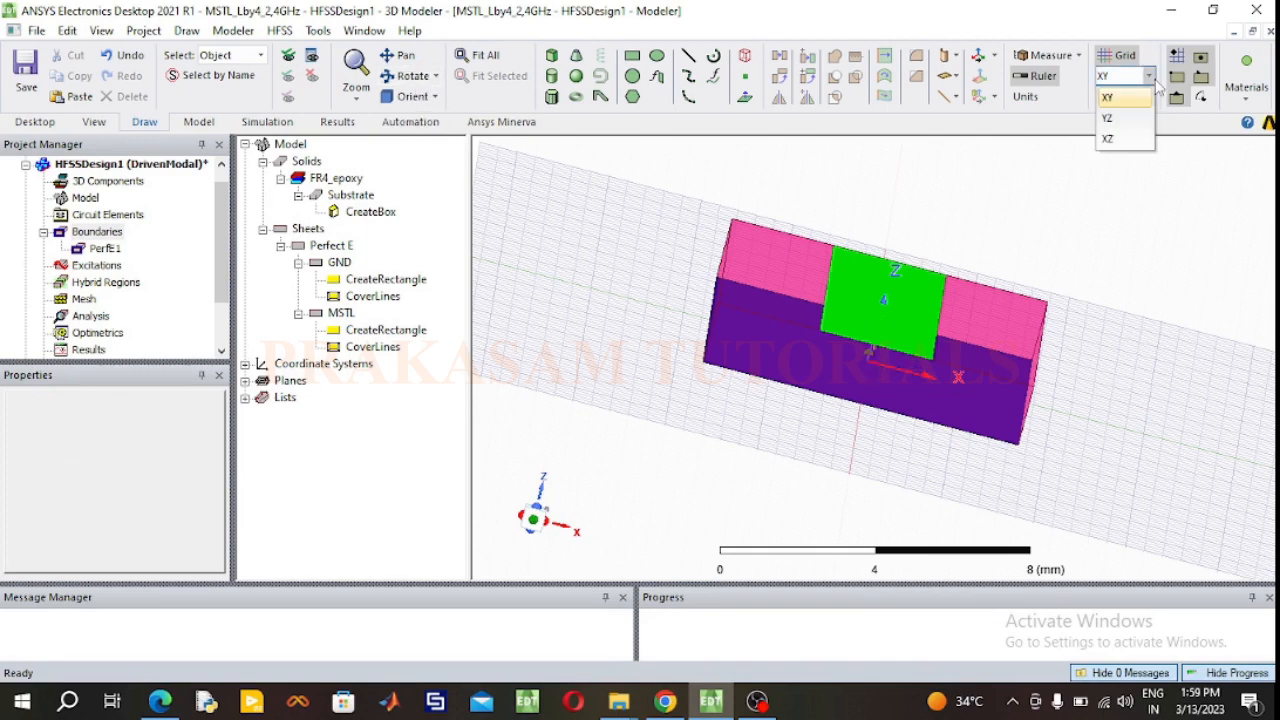
pyautogui.click(1129, 142)
pyautogui.click(633, 56)
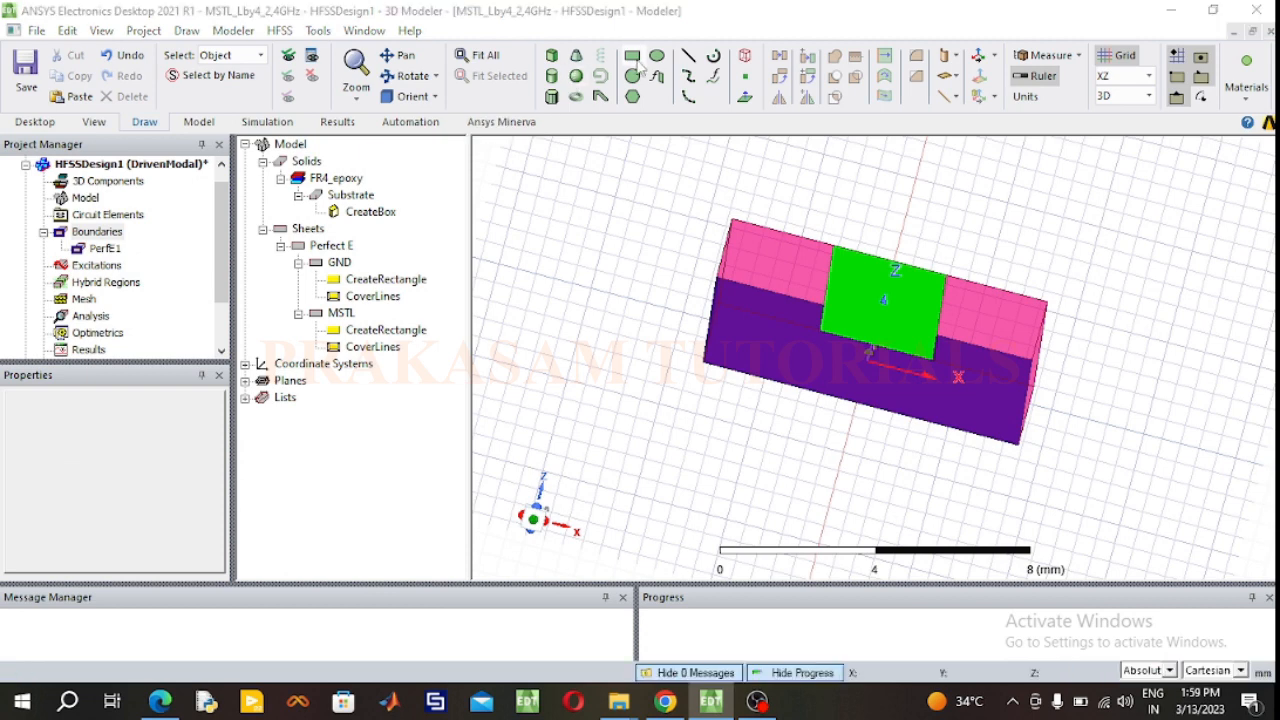
pyautogui.click(819, 332)
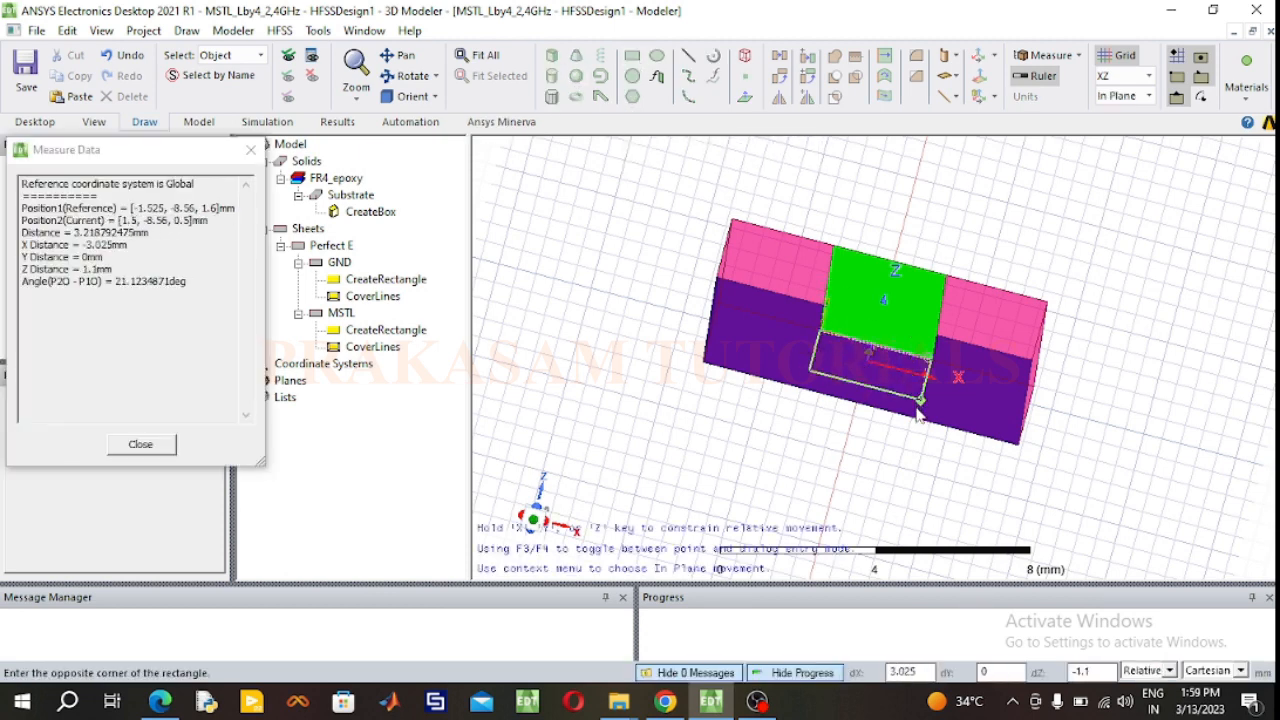
pyautogui.click(912, 414)
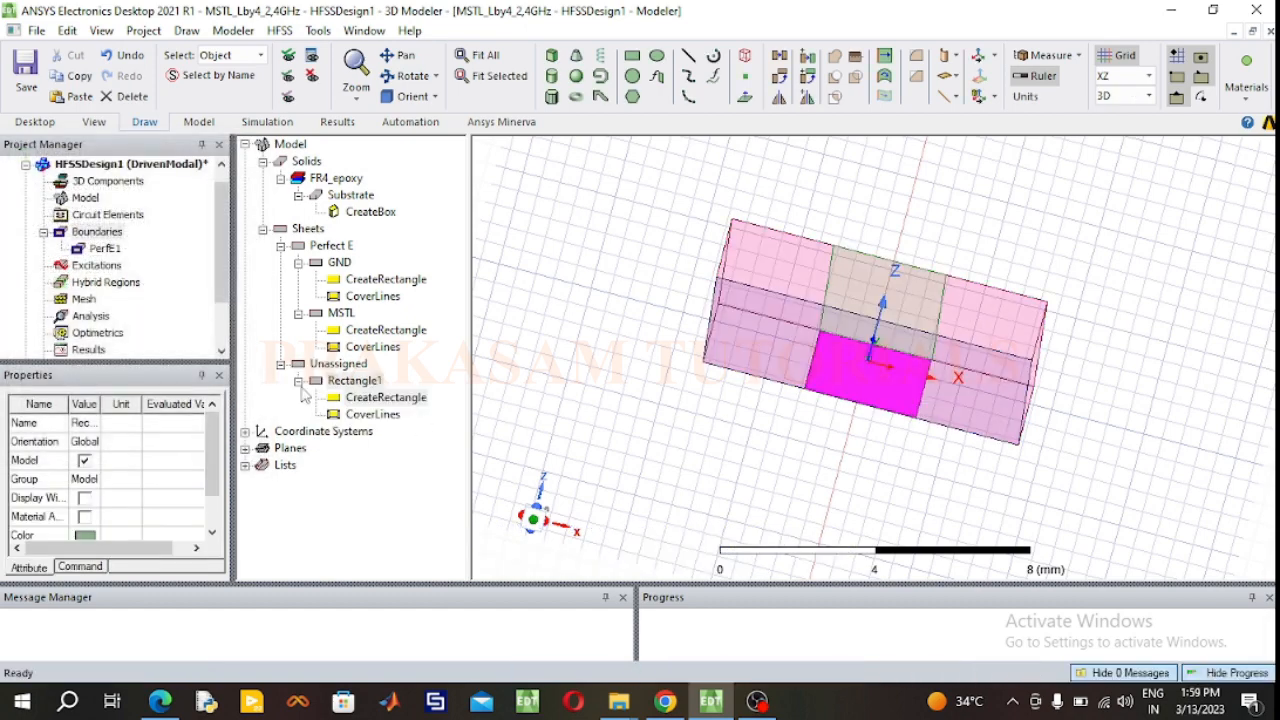
# Step: Rename the new rectangle at the strip's end as Port1 and color it light yellow
pyautogui.click(352, 383)
pyautogui.doubleClick(352, 383)
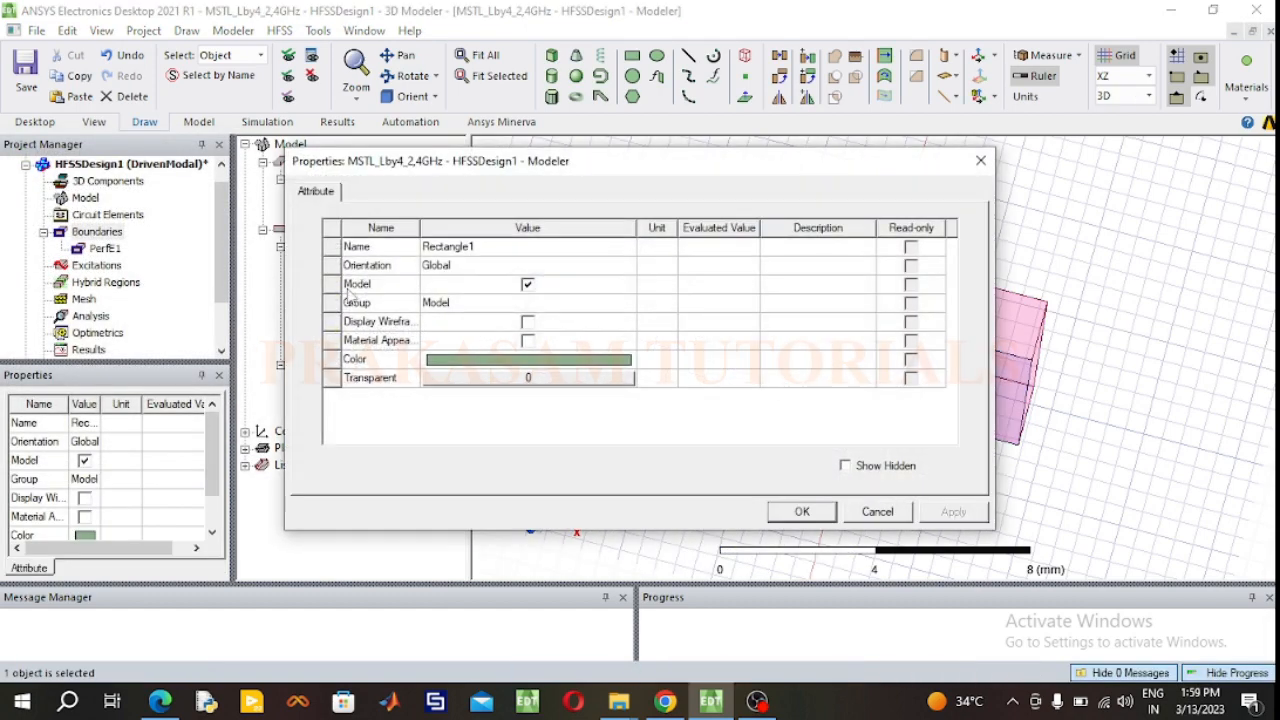
pyautogui.click(458, 250)
pyautogui.write('Po')
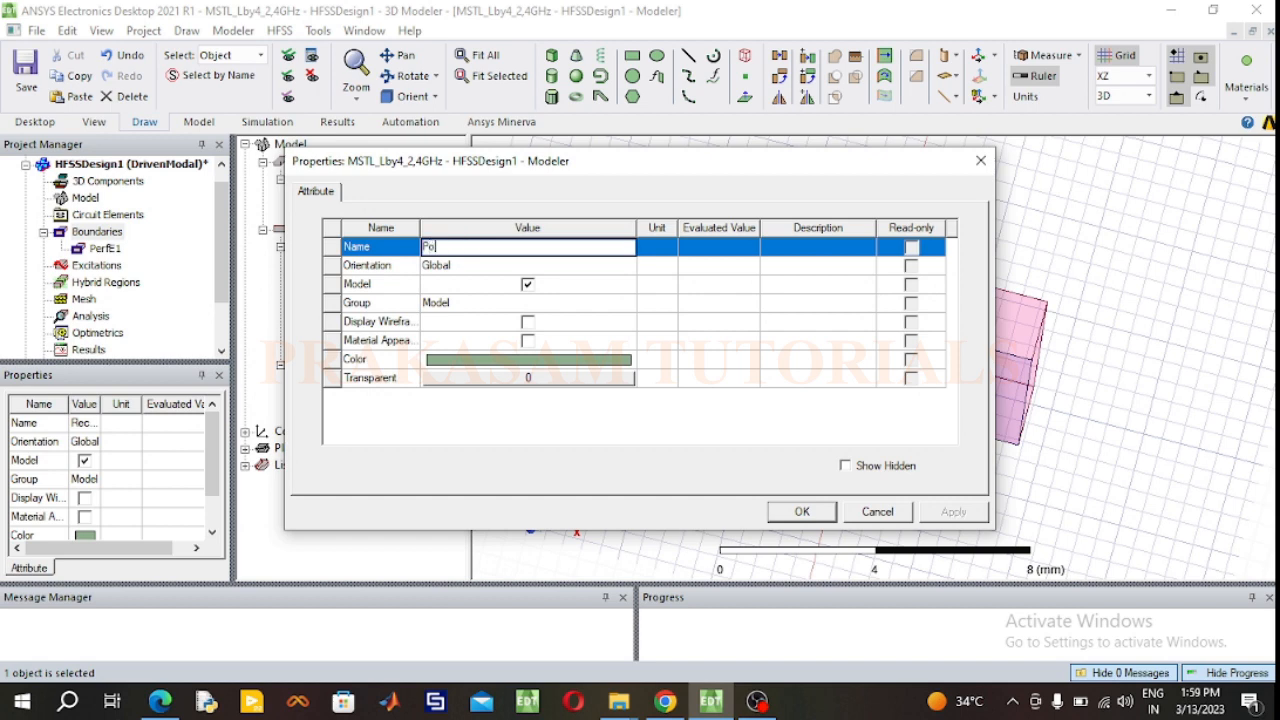
pyautogui.write('rt1')
pyautogui.click(540, 362)
pyautogui.click(540, 362)
pyautogui.click(473, 244)
pyautogui.click(466, 475)
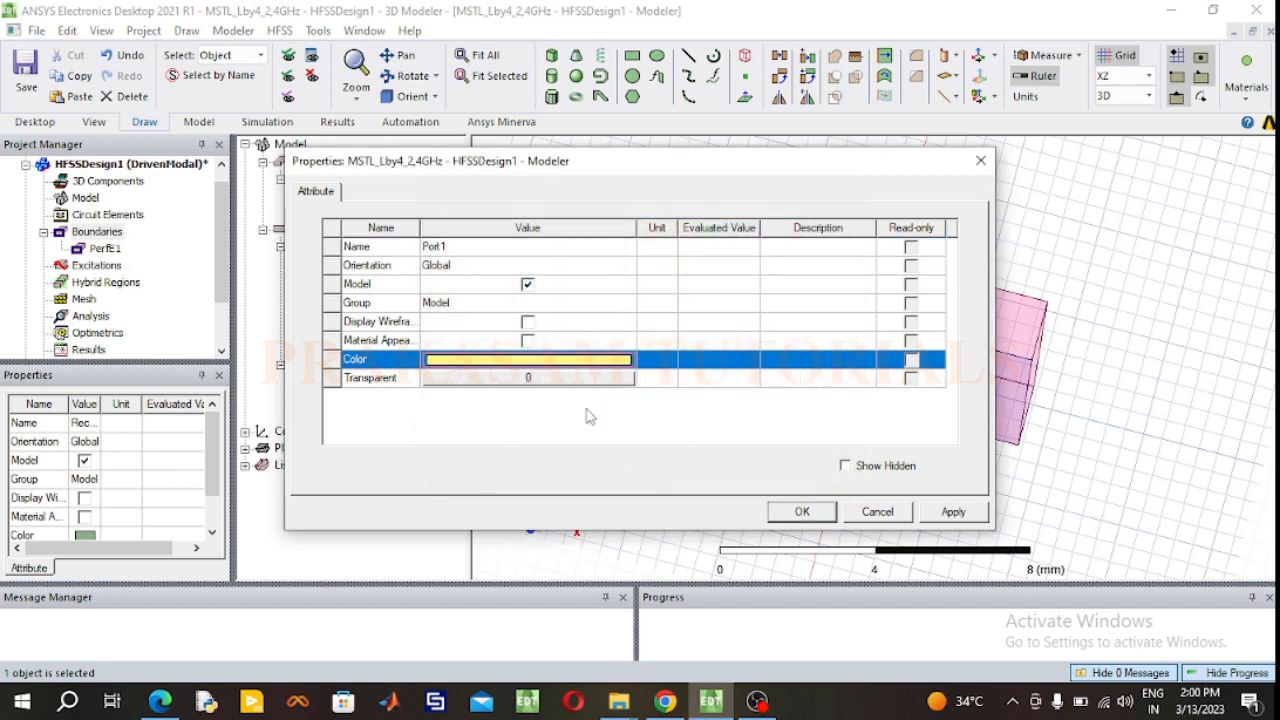
pyautogui.click(805, 511)
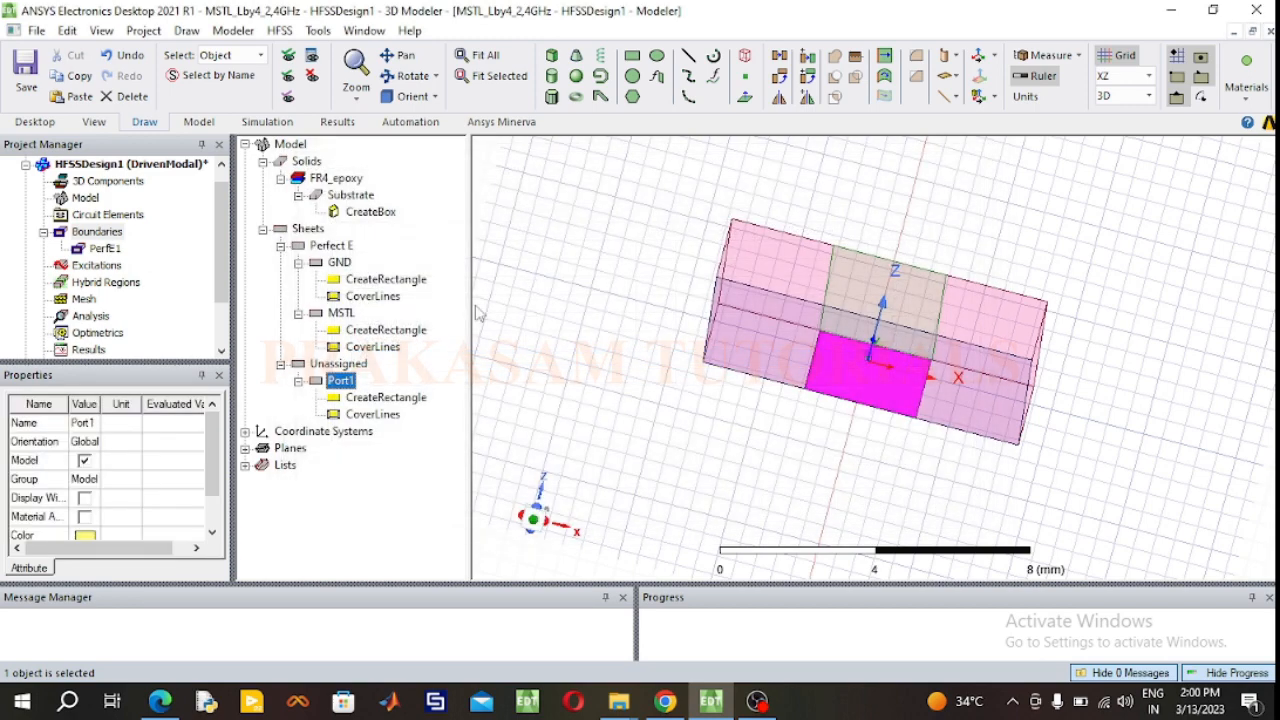
# Step: Set the Port1 rectangle's X size to 3.05 mm and its position to -3.05/2, -17.12/2, 1.6 mm
pyautogui.doubleClick(400, 398)
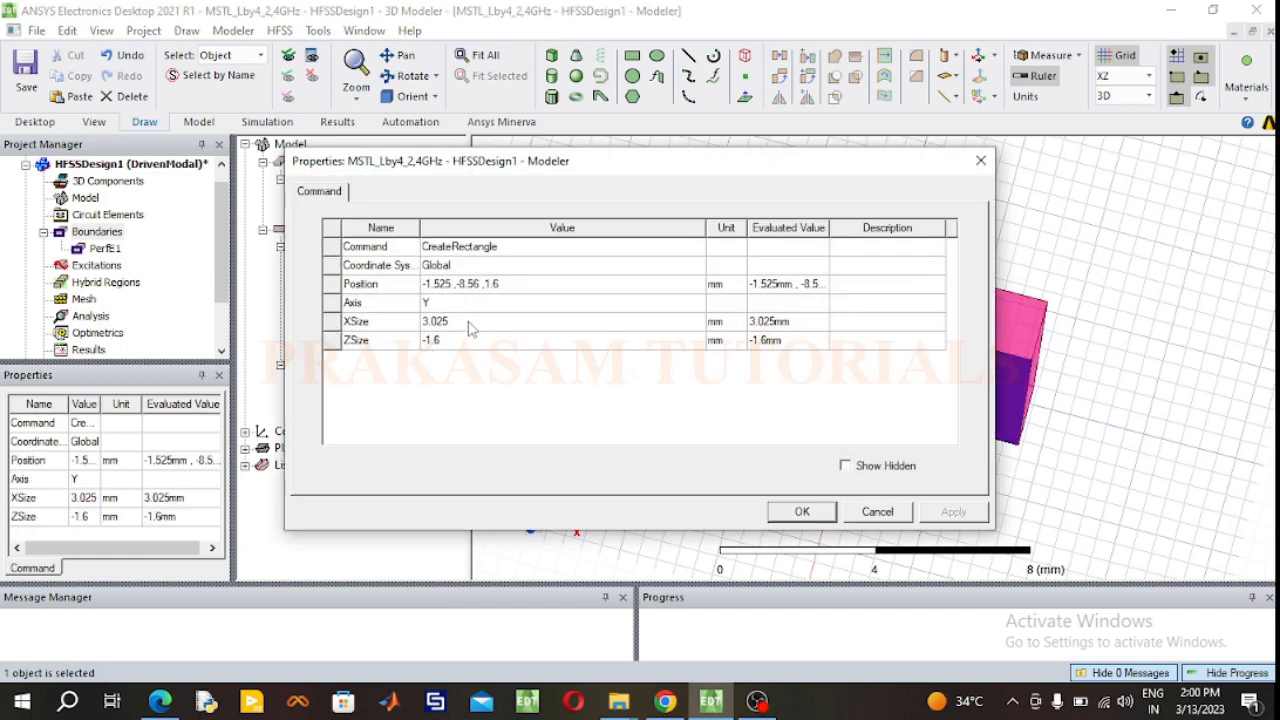
pyautogui.click(472, 321)
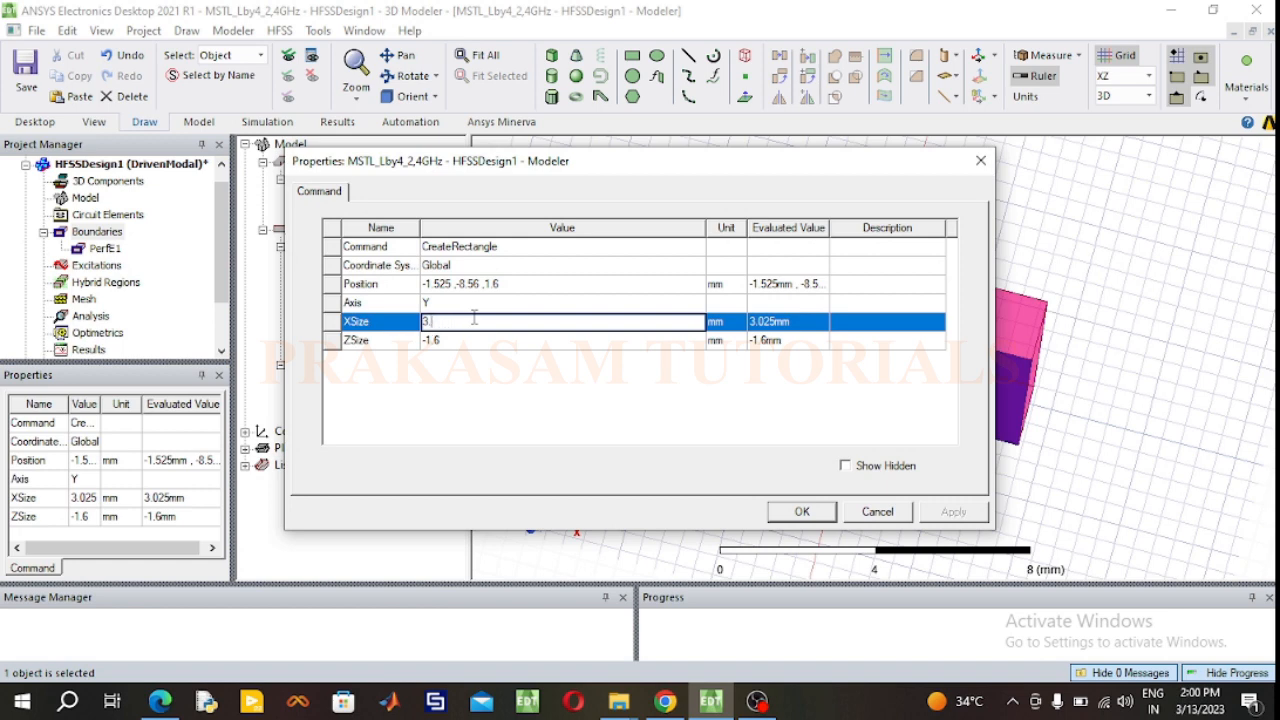
pyautogui.write('05')
pyautogui.click(512, 284)
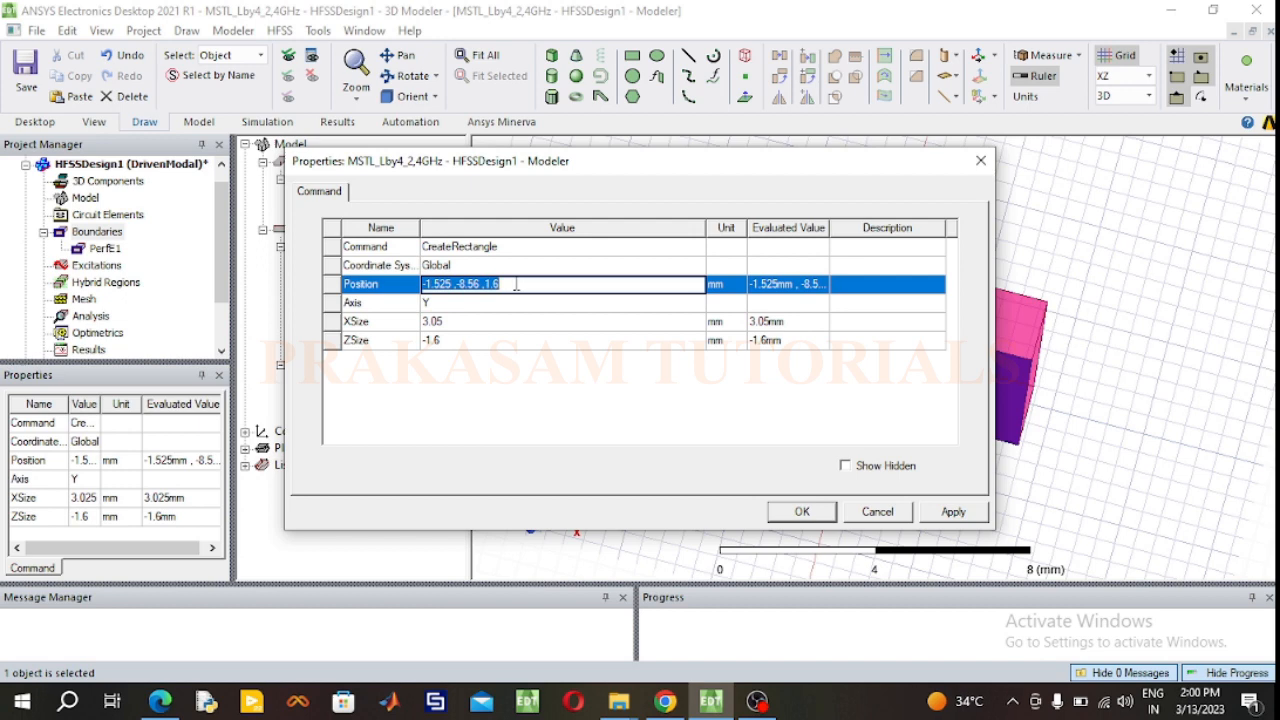
pyautogui.write('-')
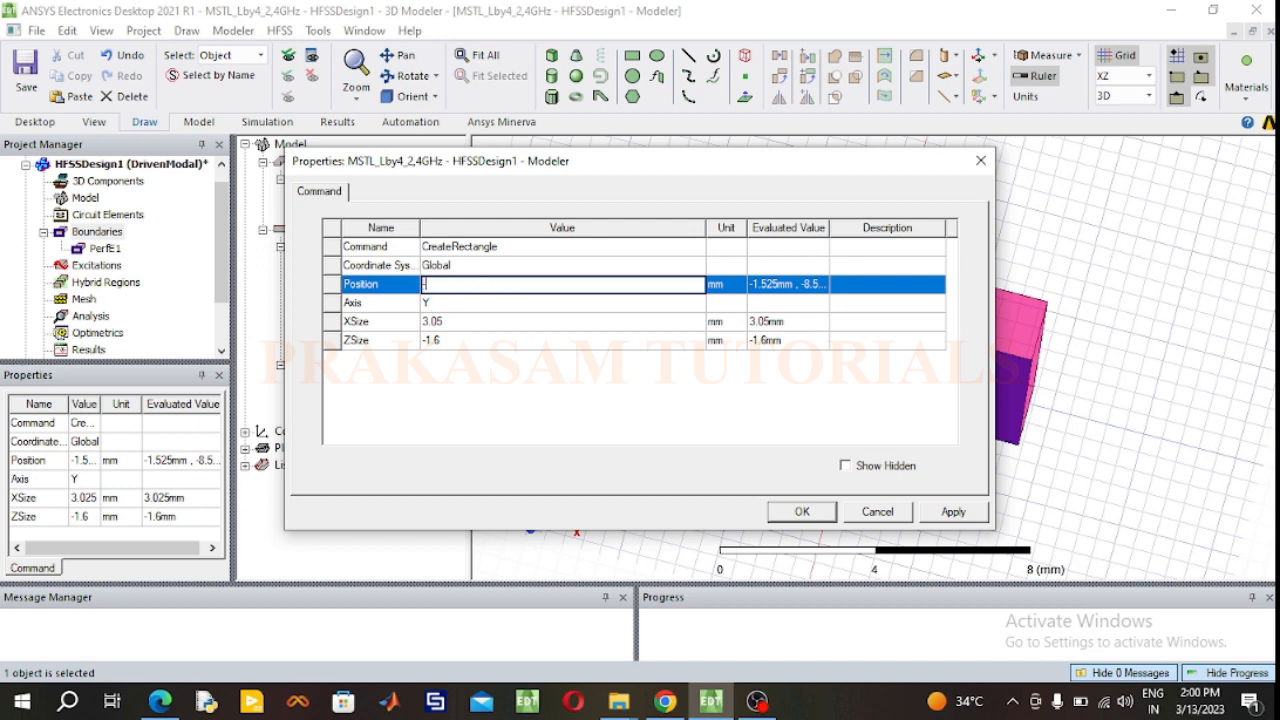
pyautogui.write('3.05/2, -17.')
pyautogui.write('12/2')
pyautogui.write(', 1.6')
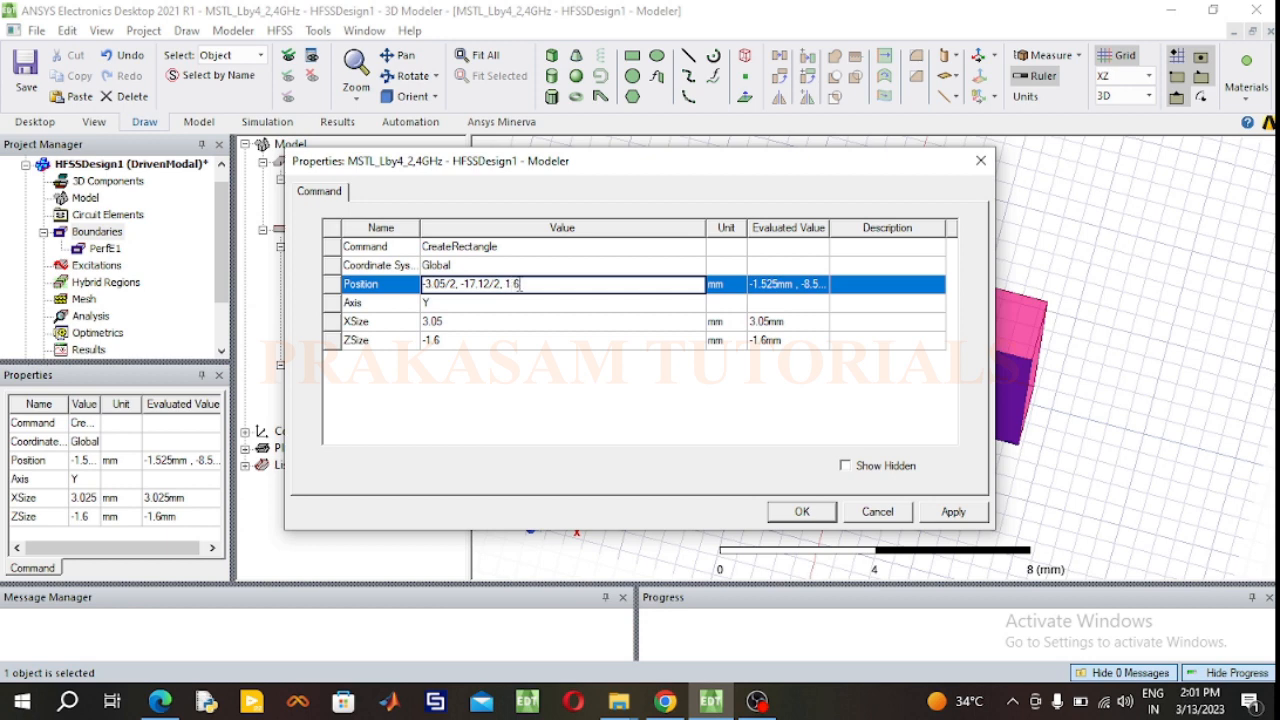
pyautogui.click(829, 514)
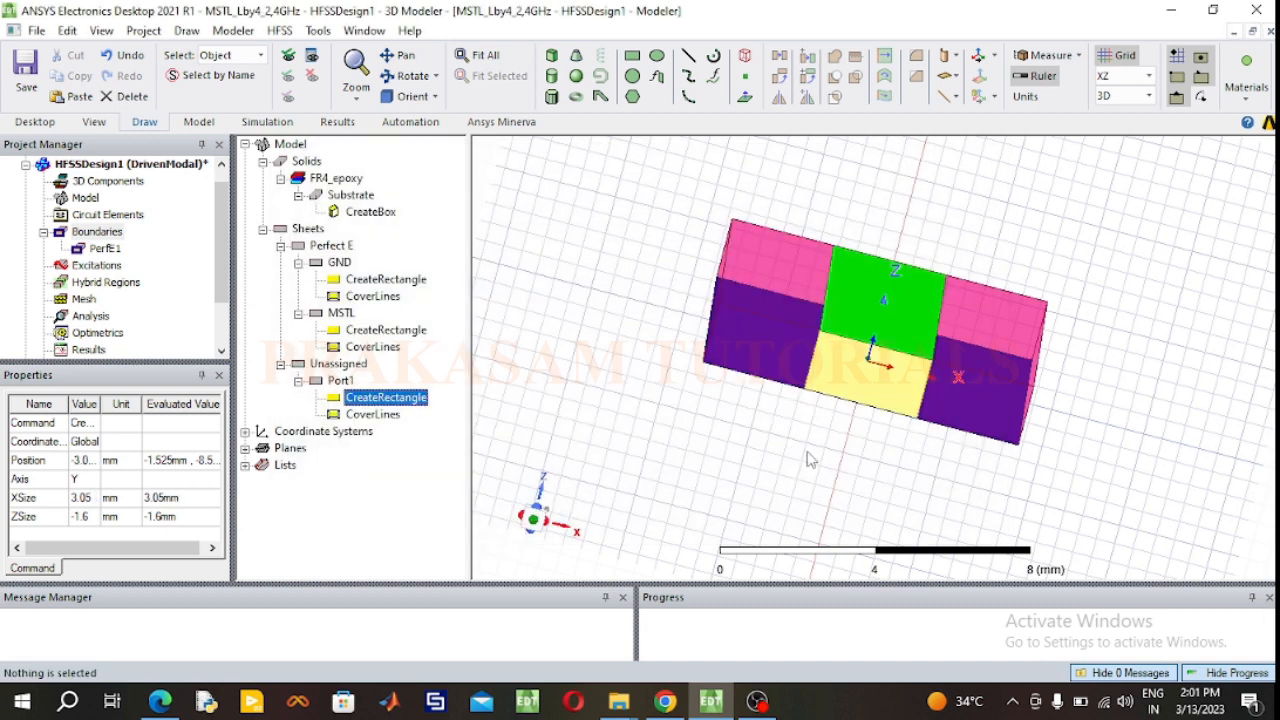
# Step: Start a lumped port excitation on the Port1 sheet with a full port impedance of 50 ohm
pyautogui.click(341, 381)
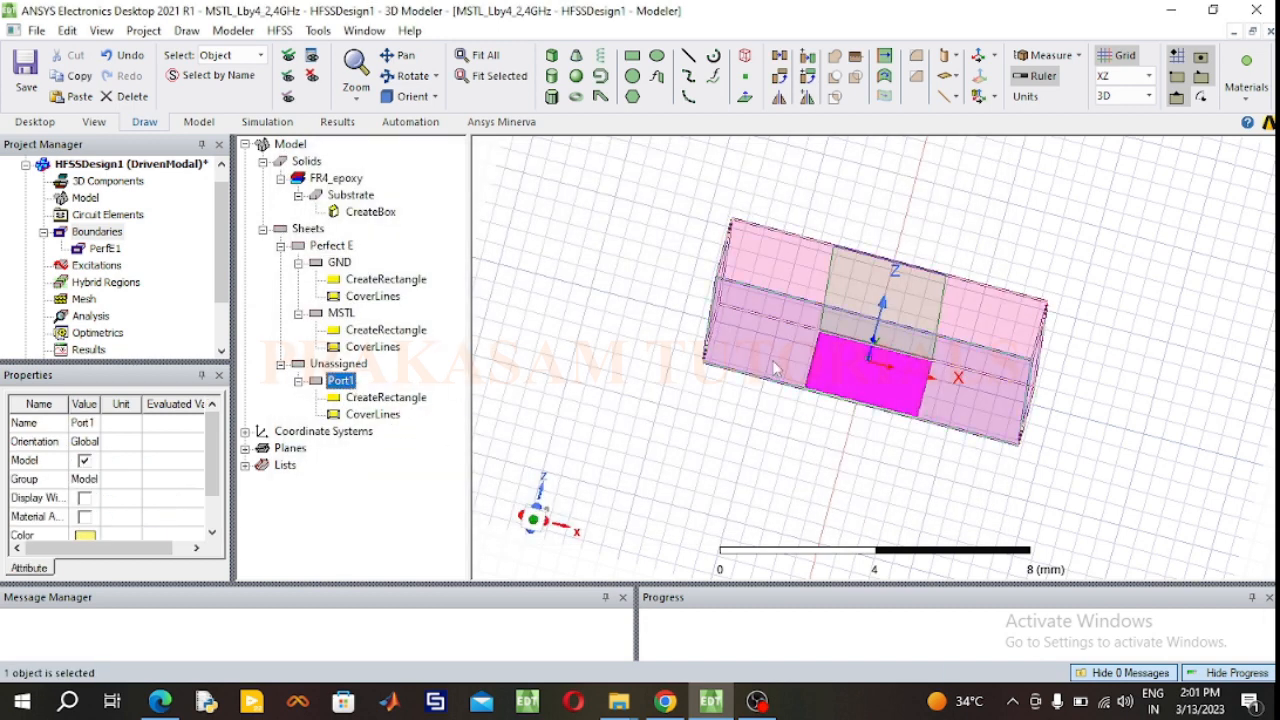
pyautogui.click(863, 369)
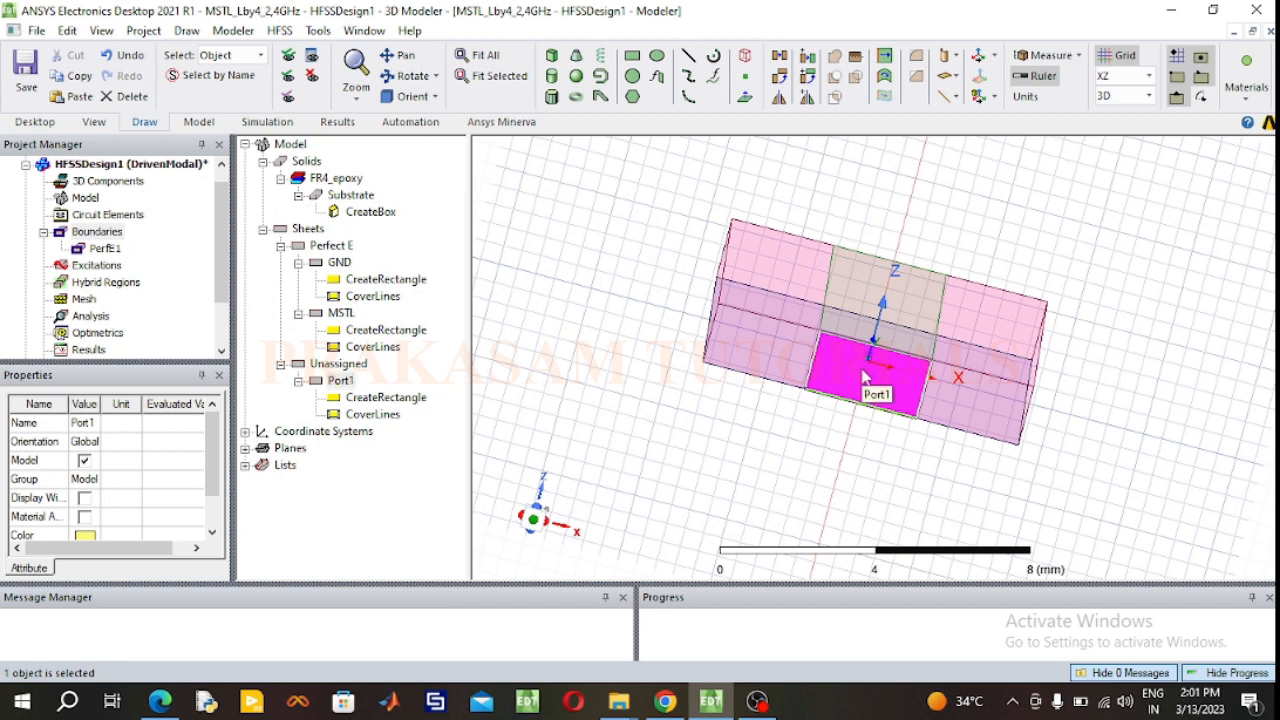
pyautogui.rightClick(864, 380)
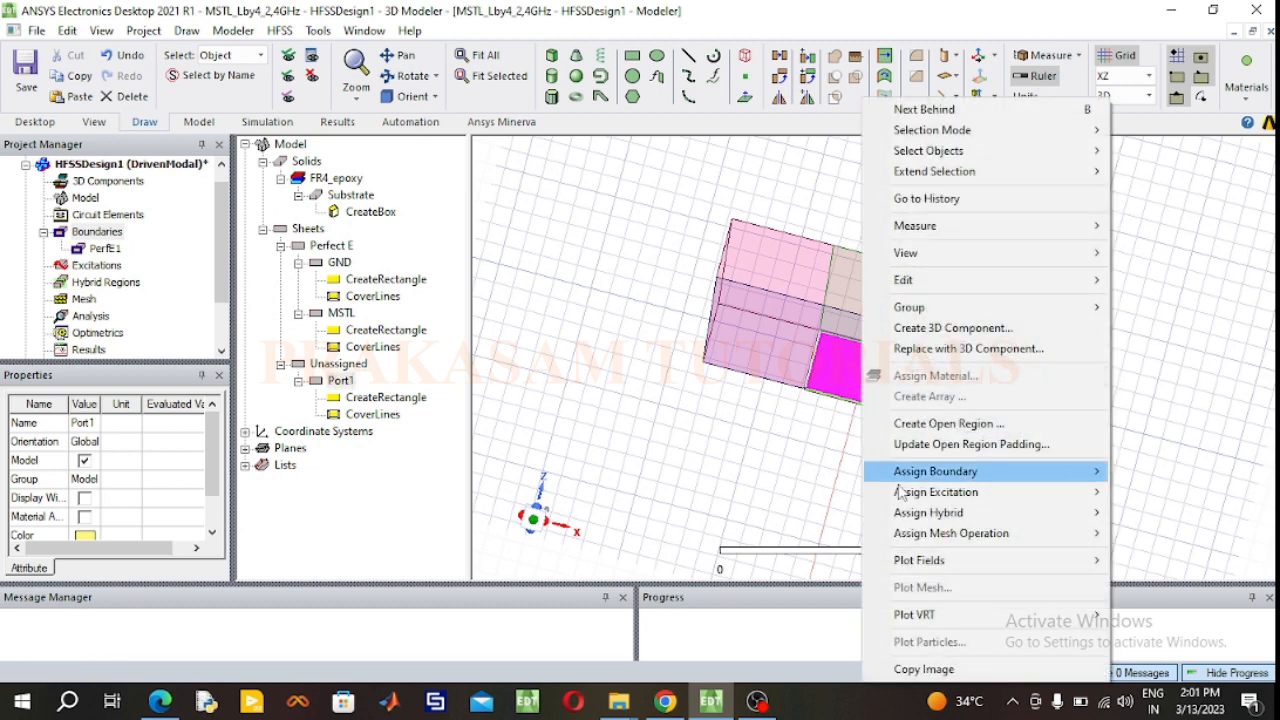
pyautogui.moveTo(930, 496)
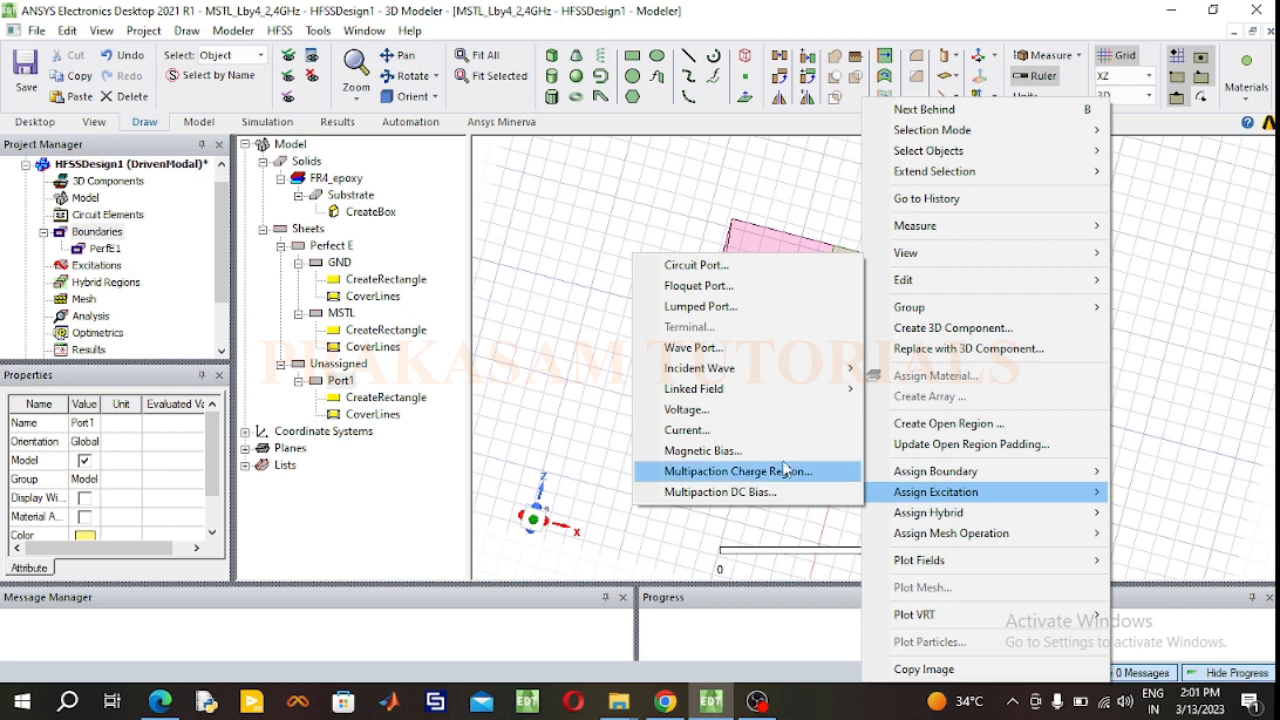
pyautogui.click(700, 306)
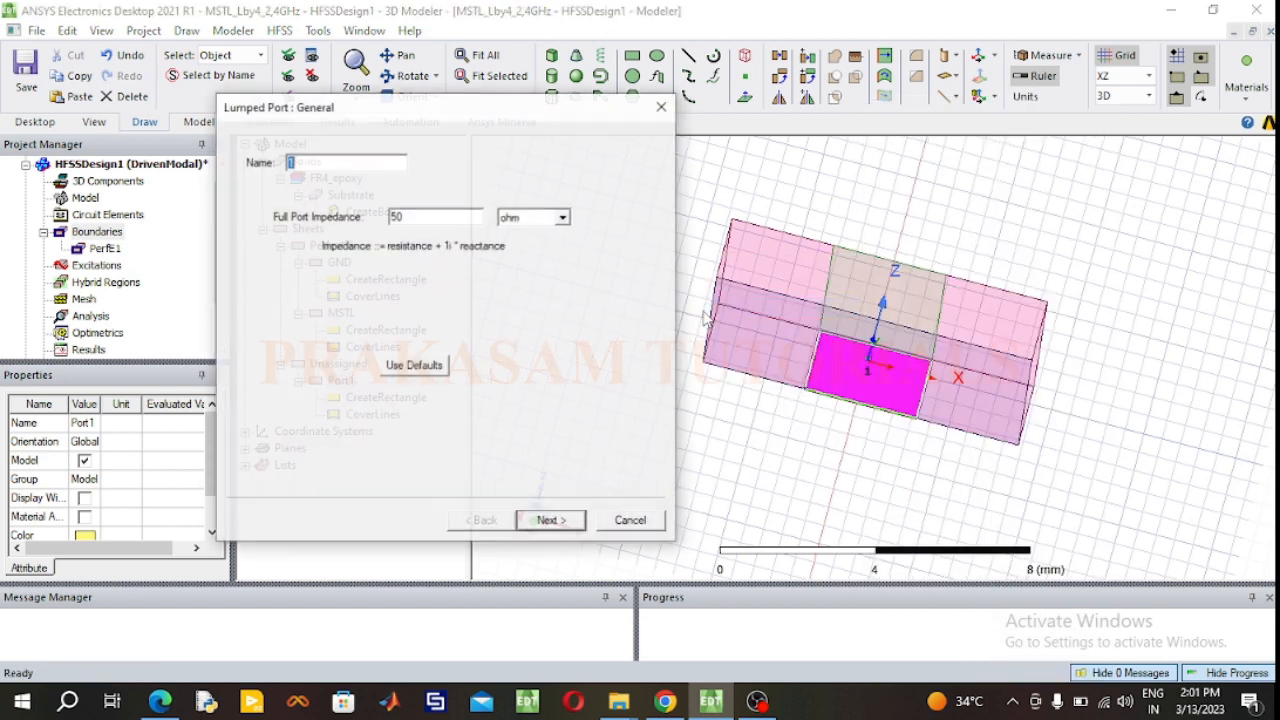
pyautogui.click(558, 521)
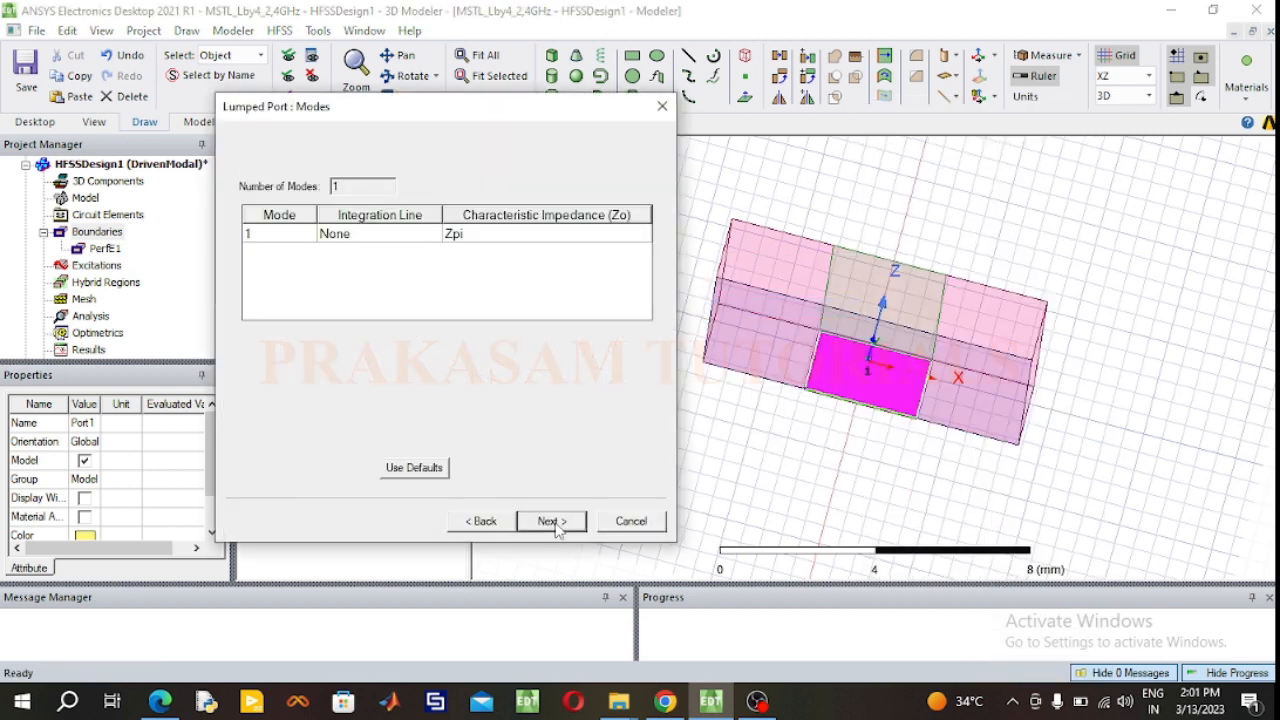
# Step: Define Port1's integration line from the midpoint of its ground edge to the midpoint of its strip edge, complete the port and check its excitation
pyautogui.click(382, 233)
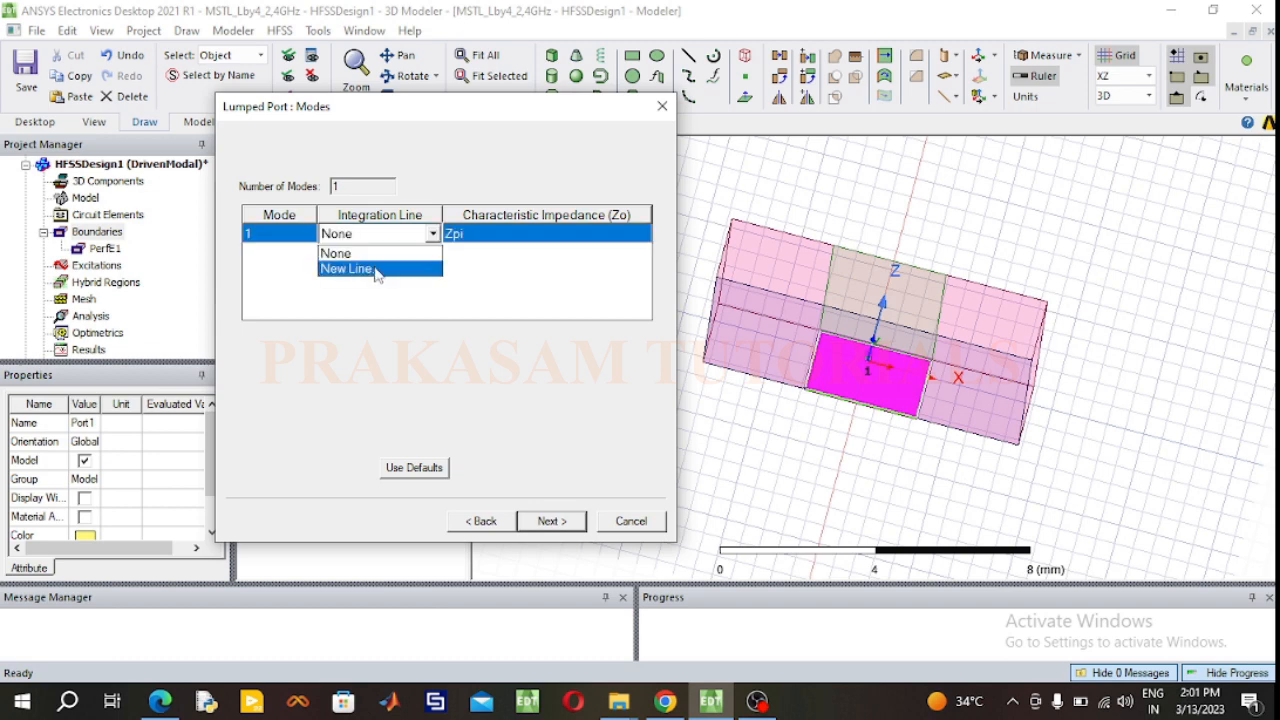
pyautogui.click(375, 270)
pyautogui.click(868, 360)
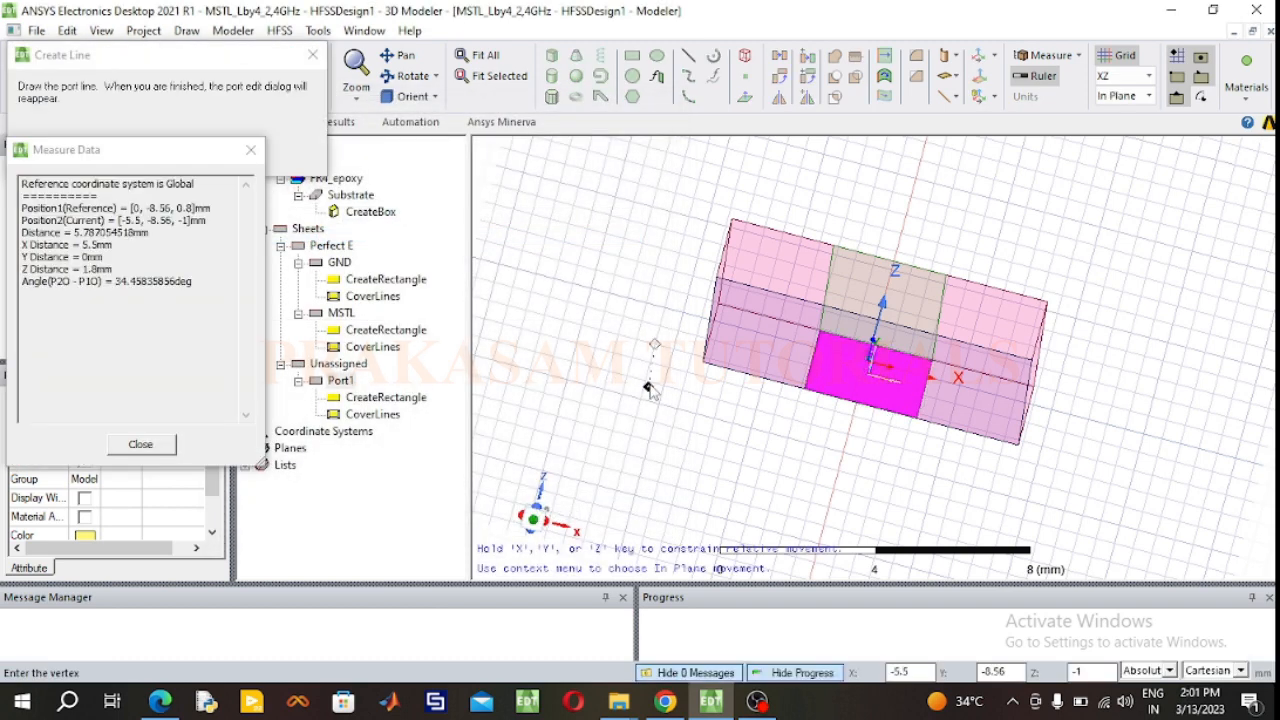
pyautogui.click(861, 405)
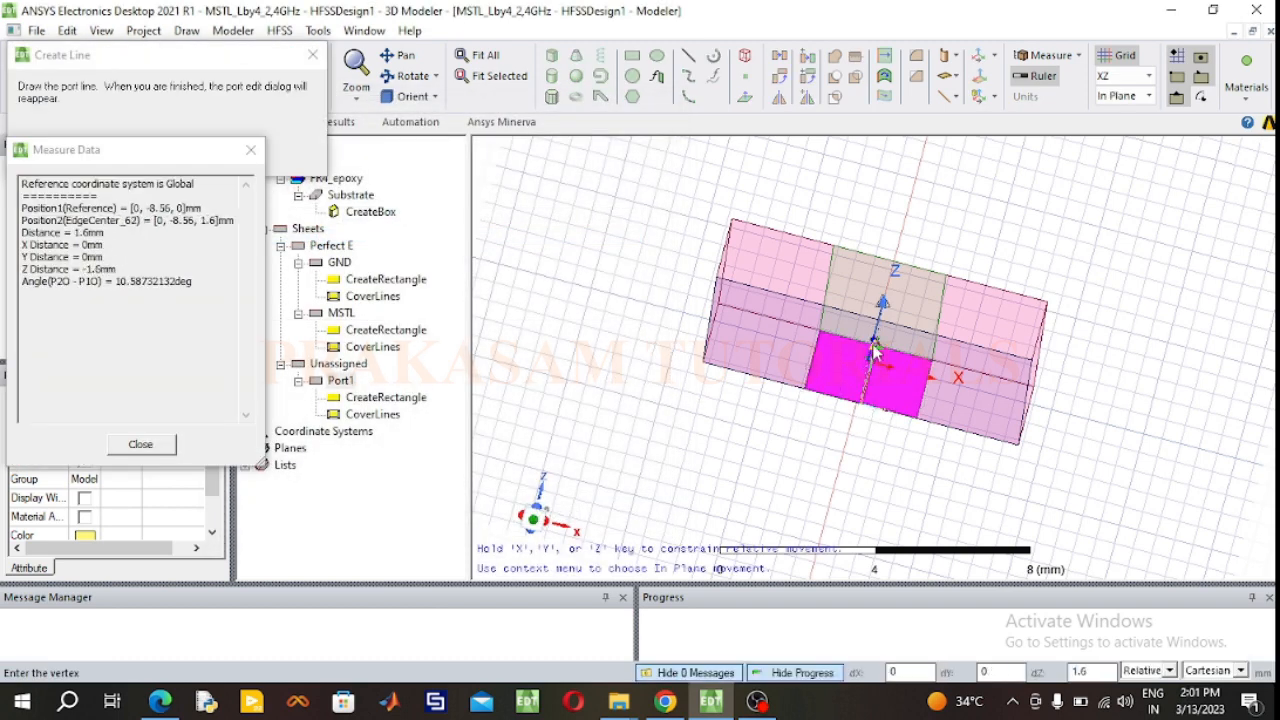
pyautogui.click(873, 348)
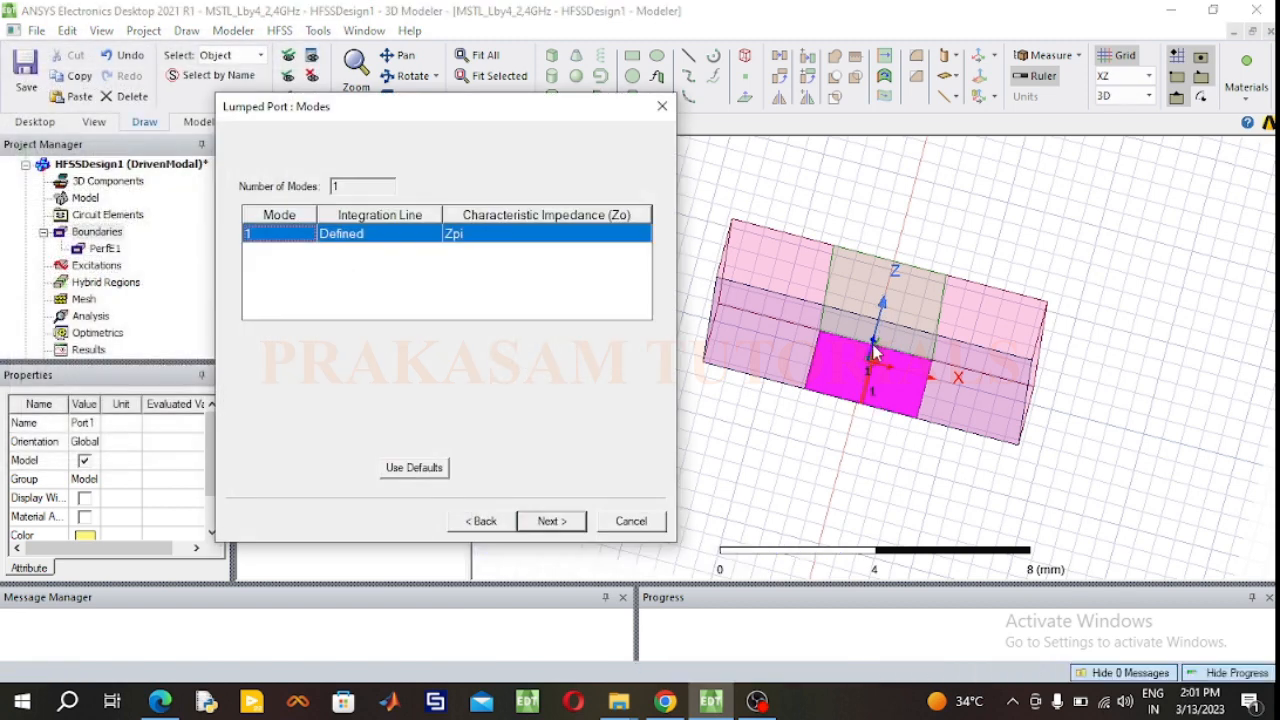
pyautogui.click(551, 521)
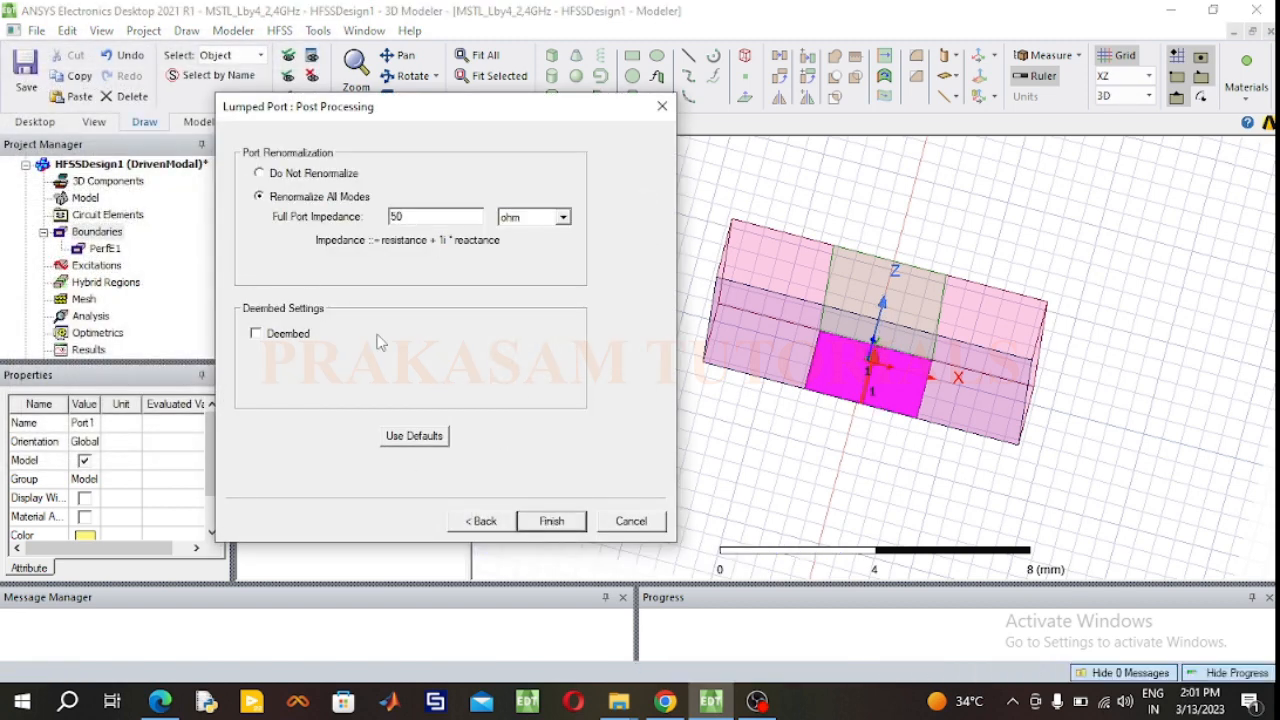
pyautogui.click(553, 524)
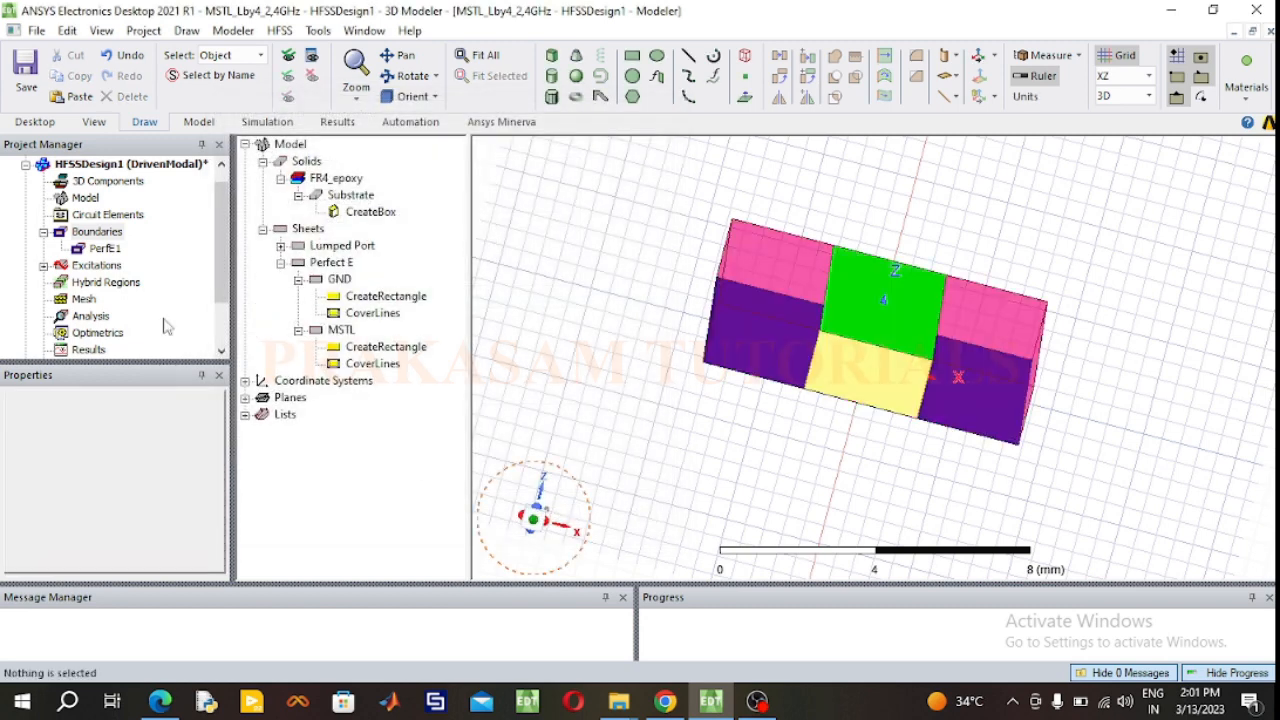
pyautogui.click(44, 265)
pyautogui.click(88, 283)
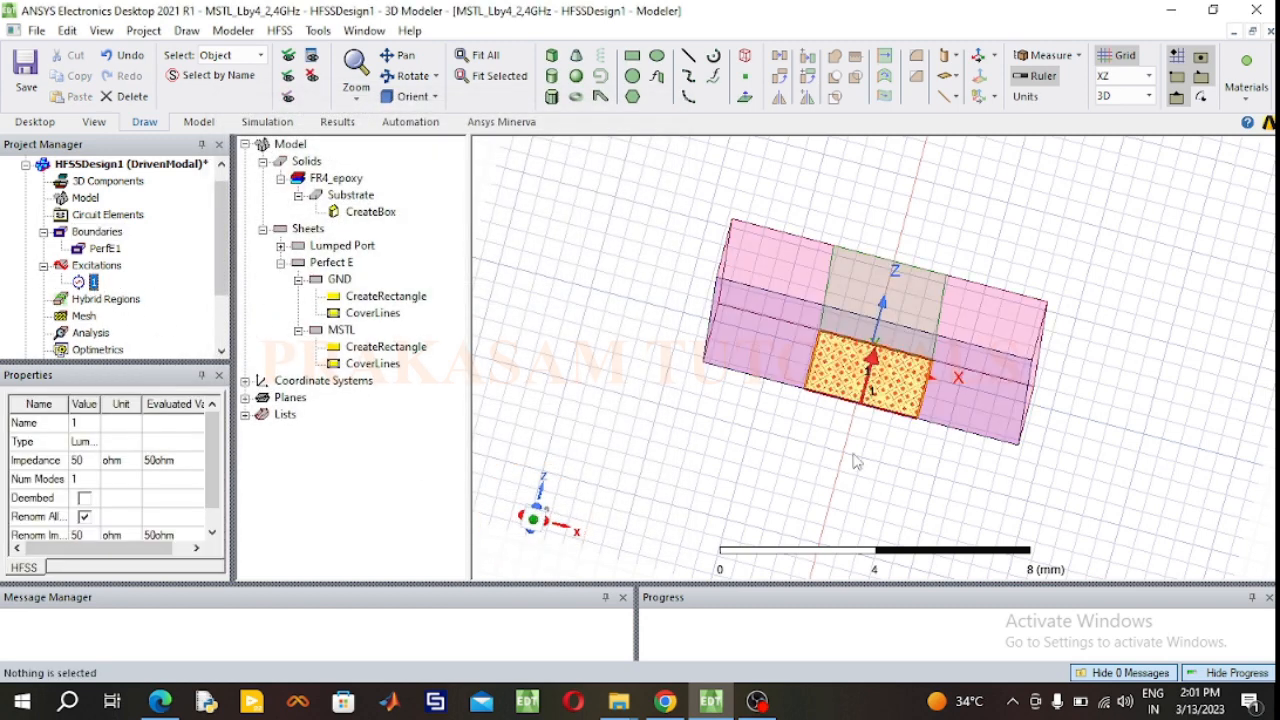
# Step: Draw an XZ-plane rectangle from the strip's corner at the opposite end down to the ground plane, about 3.03 mm by 1.6 mm
pyautogui.click(408, 78)
pyautogui.moveTo(1063, 391); pyautogui.dragTo(722, 463)
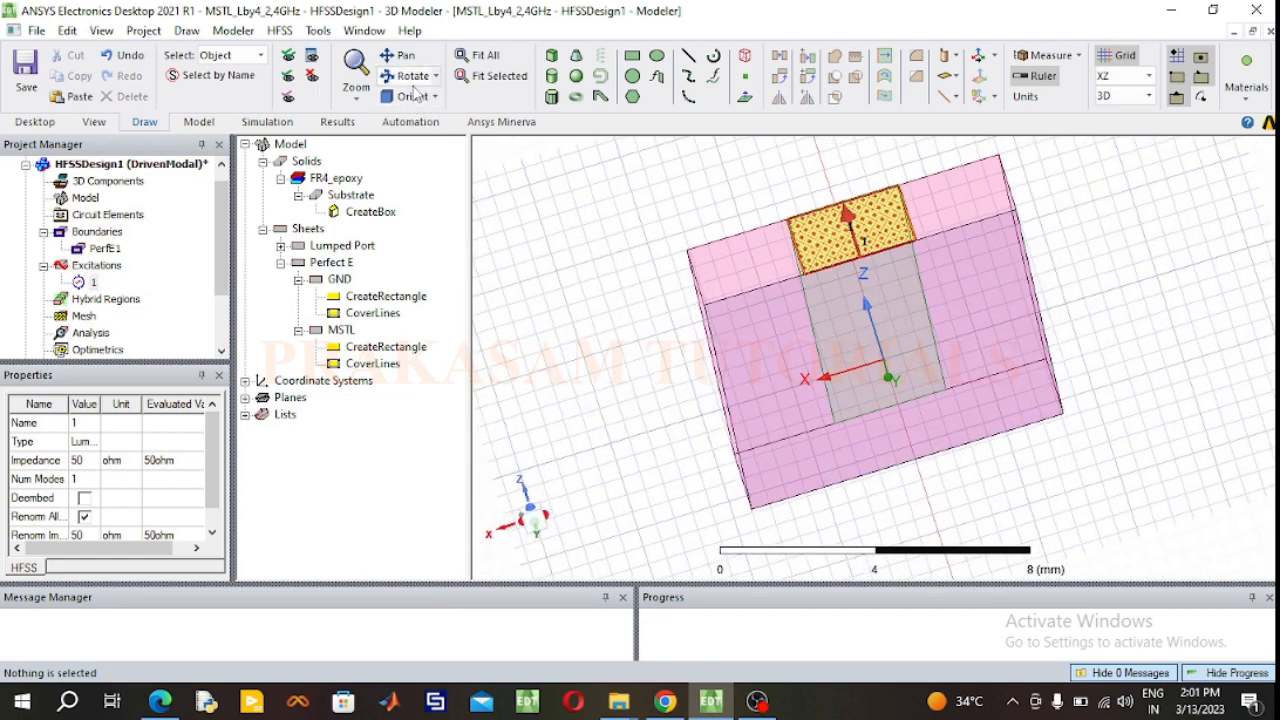
pyautogui.click(631, 59)
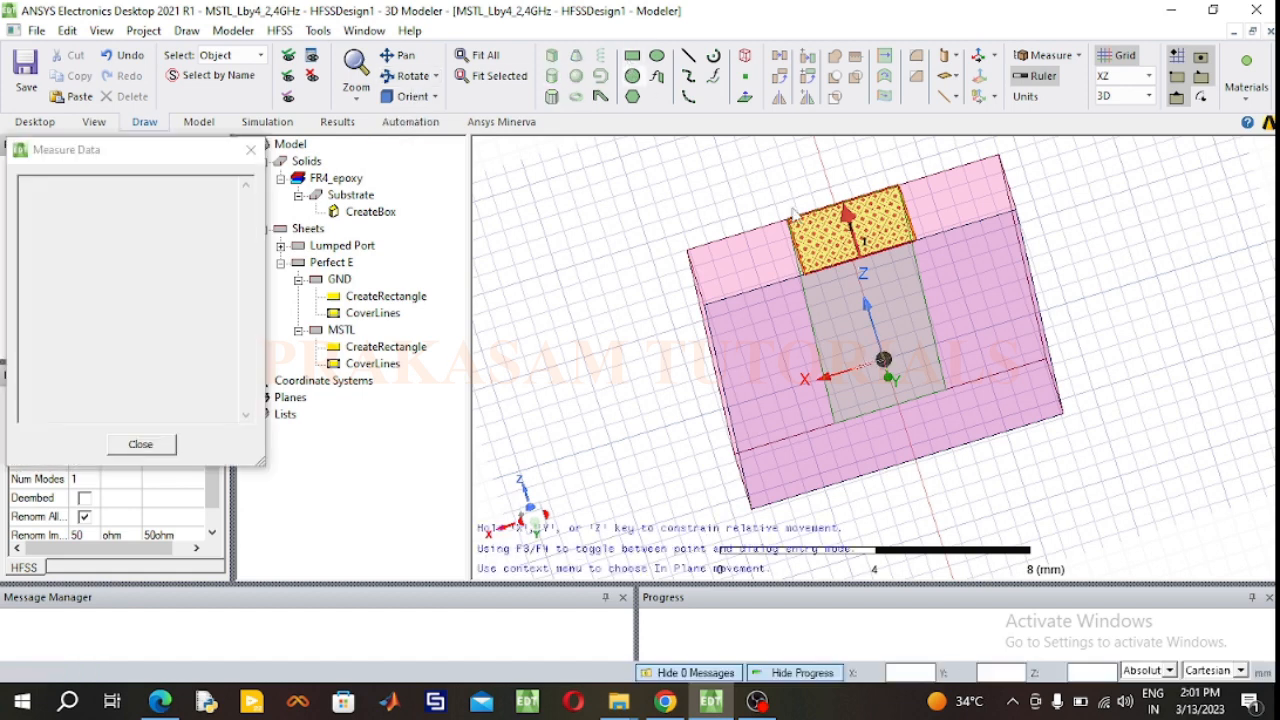
pyautogui.click(836, 426)
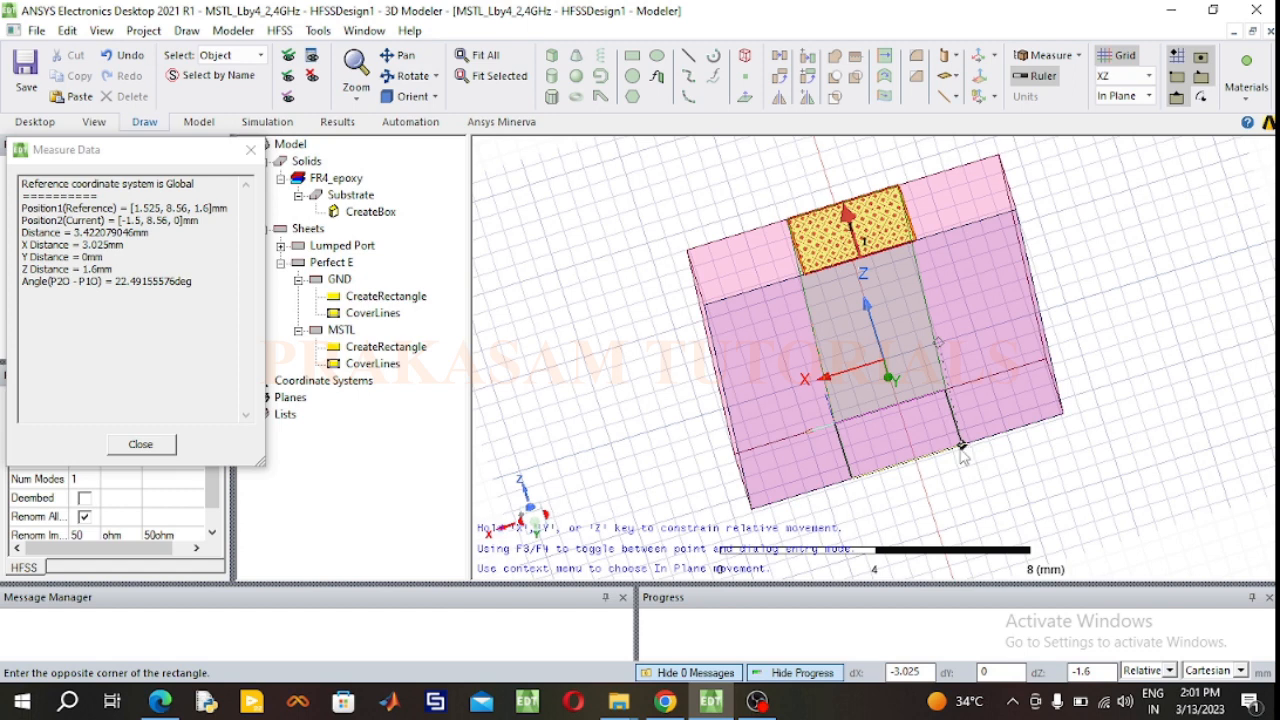
pyautogui.click(960, 447)
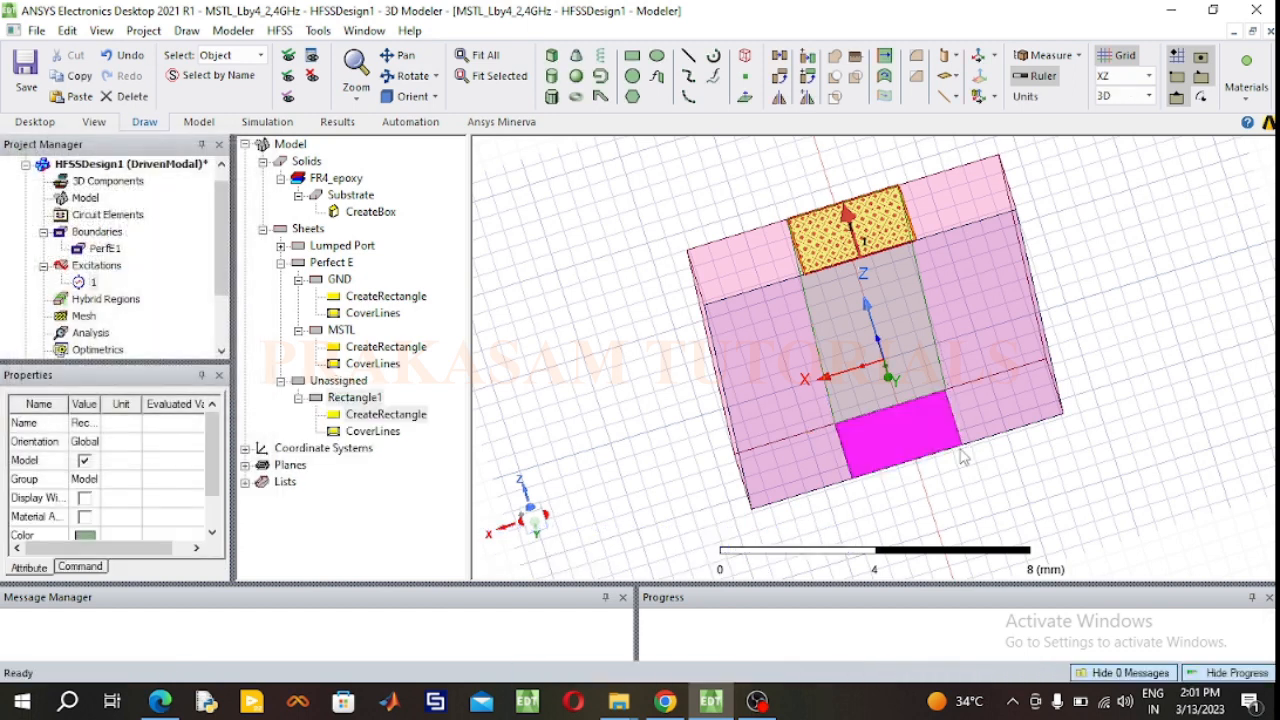
pyautogui.click(510, 426)
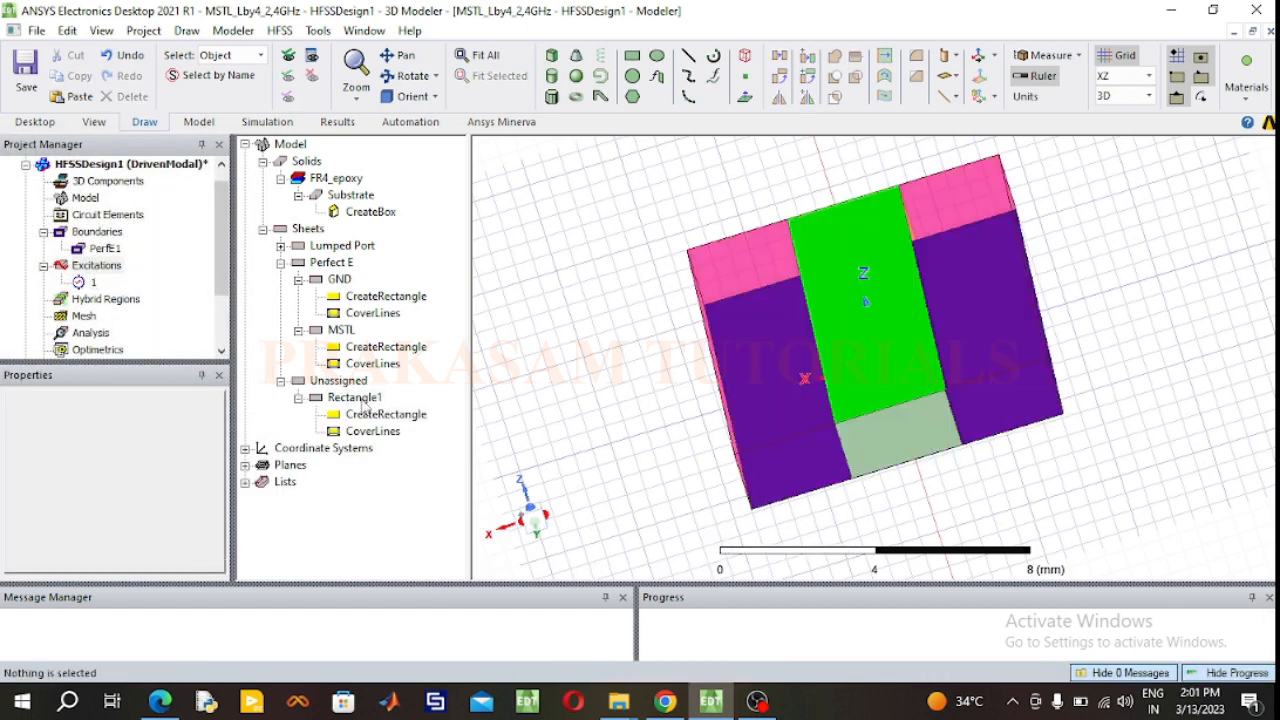
# Step: Rename the new end rectangle as Port2 and color it light yellow
pyautogui.doubleClick(360, 398)
pyautogui.click(478, 246)
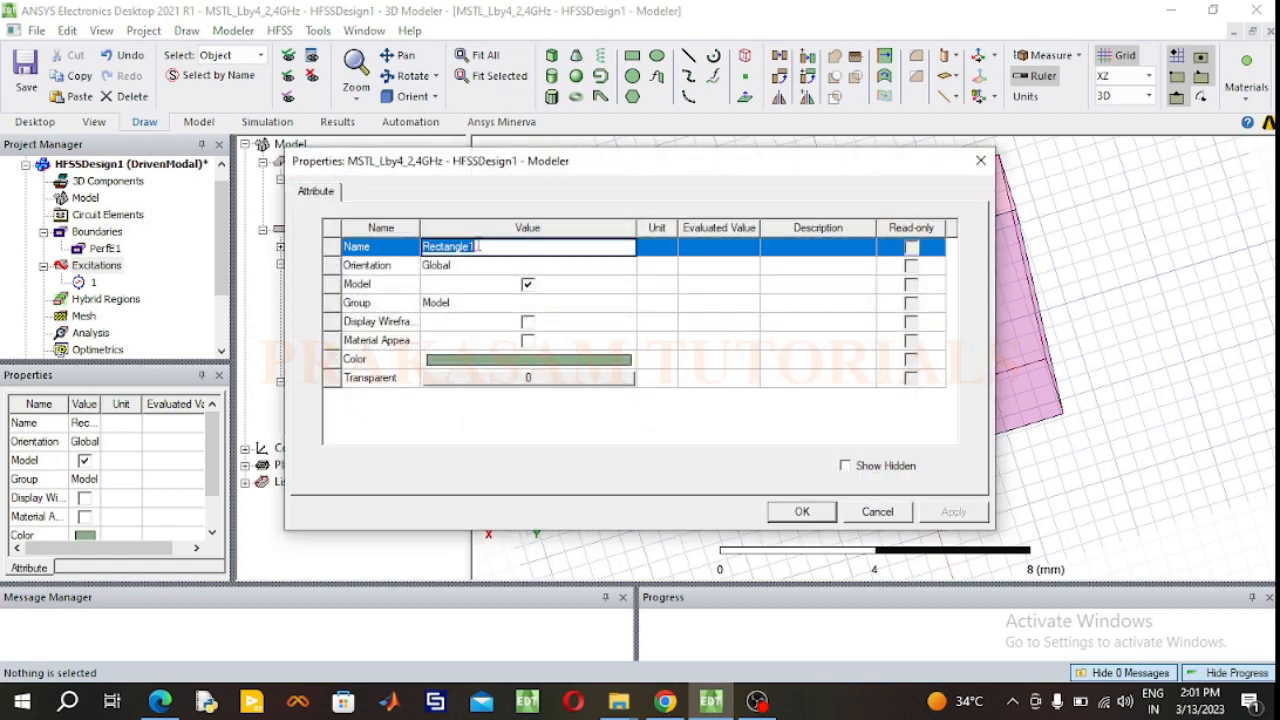
pyautogui.write('Port2')
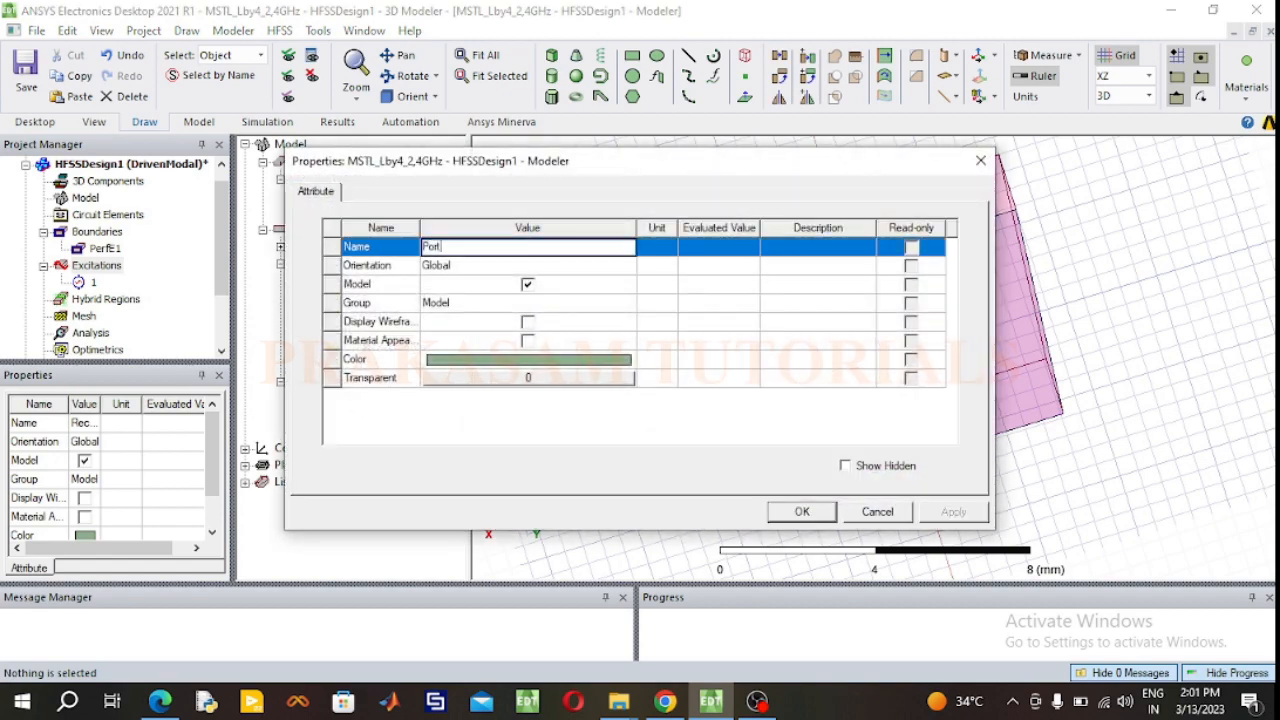
pyautogui.click(562, 360)
pyautogui.click(473, 246)
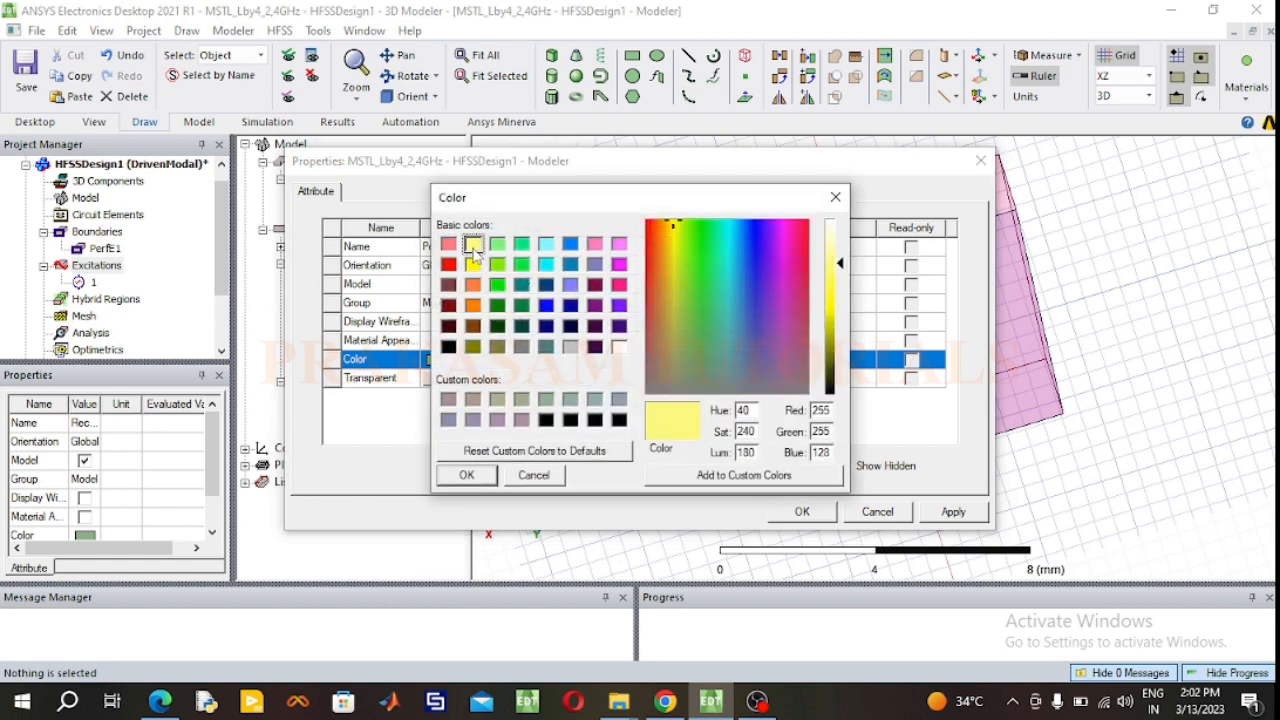
pyautogui.click(464, 475)
pyautogui.click(799, 514)
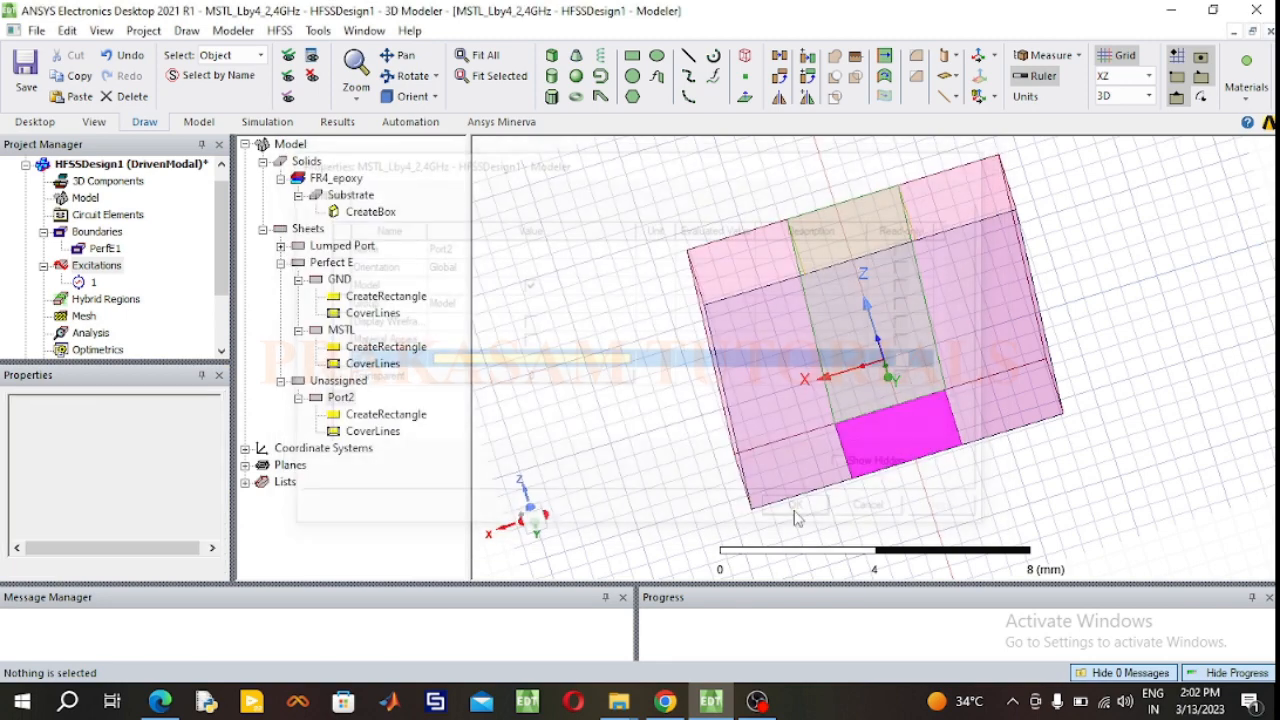
# Step: Set the Port2 rectangle's X size to -3.05 mm
pyautogui.doubleClick(392, 415)
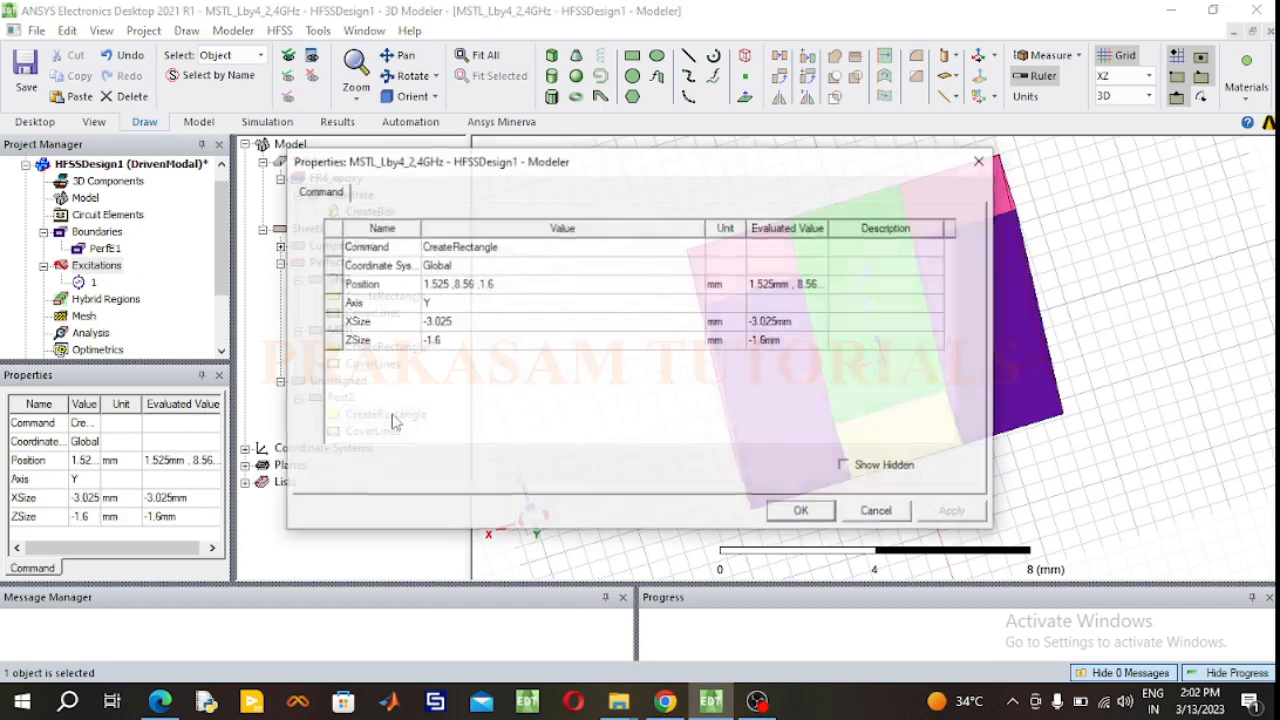
pyautogui.click(474, 323)
pyautogui.click(474, 323)
pyautogui.moveTo(474, 323); pyautogui.dragTo(404, 321)
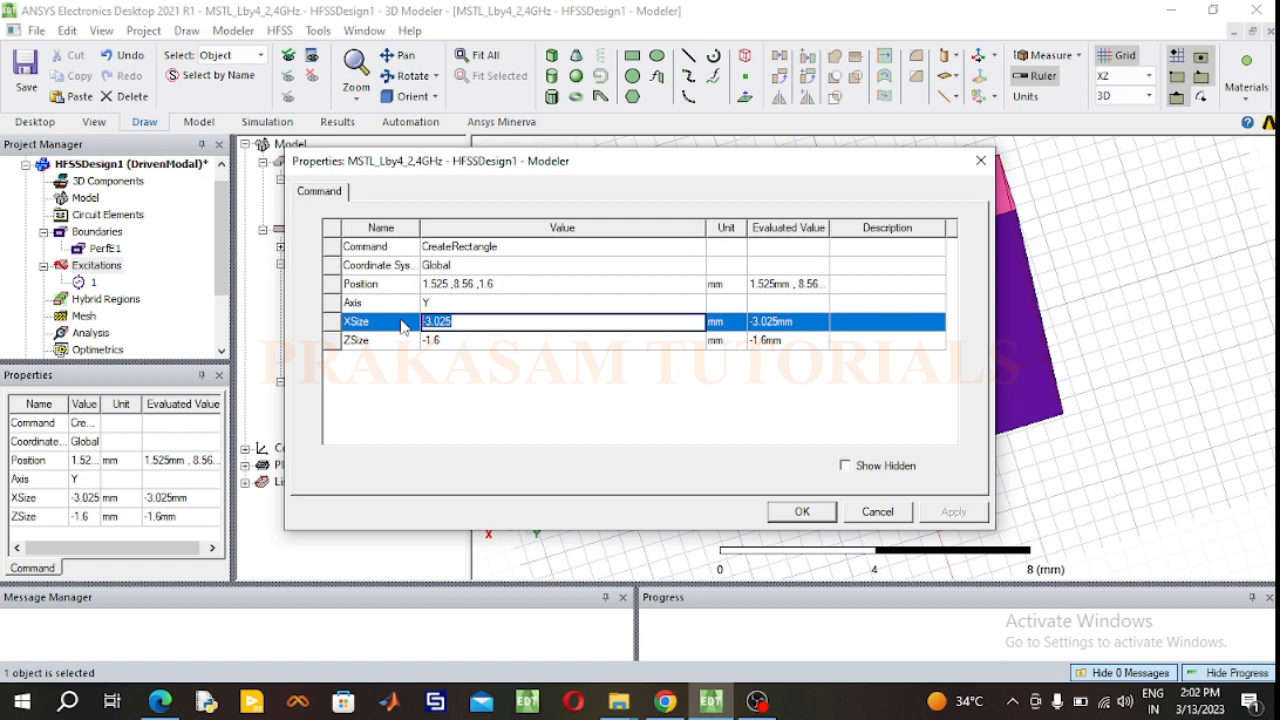
pyautogui.write('-3.05')
# Step: Set the Port2 rectangle's position to 3.05/2, 17.12/2, 1.6 mm and apply the changes
pyautogui.click(507, 283)
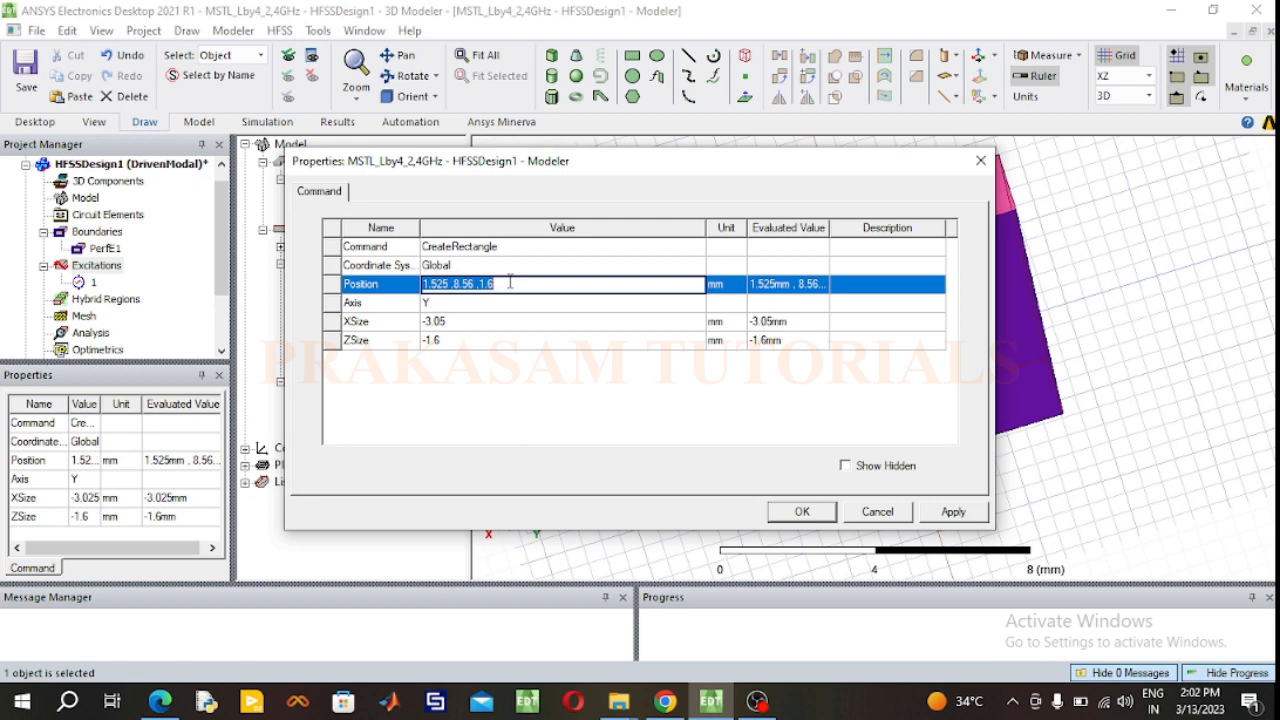
pyautogui.write('3.05/2,')
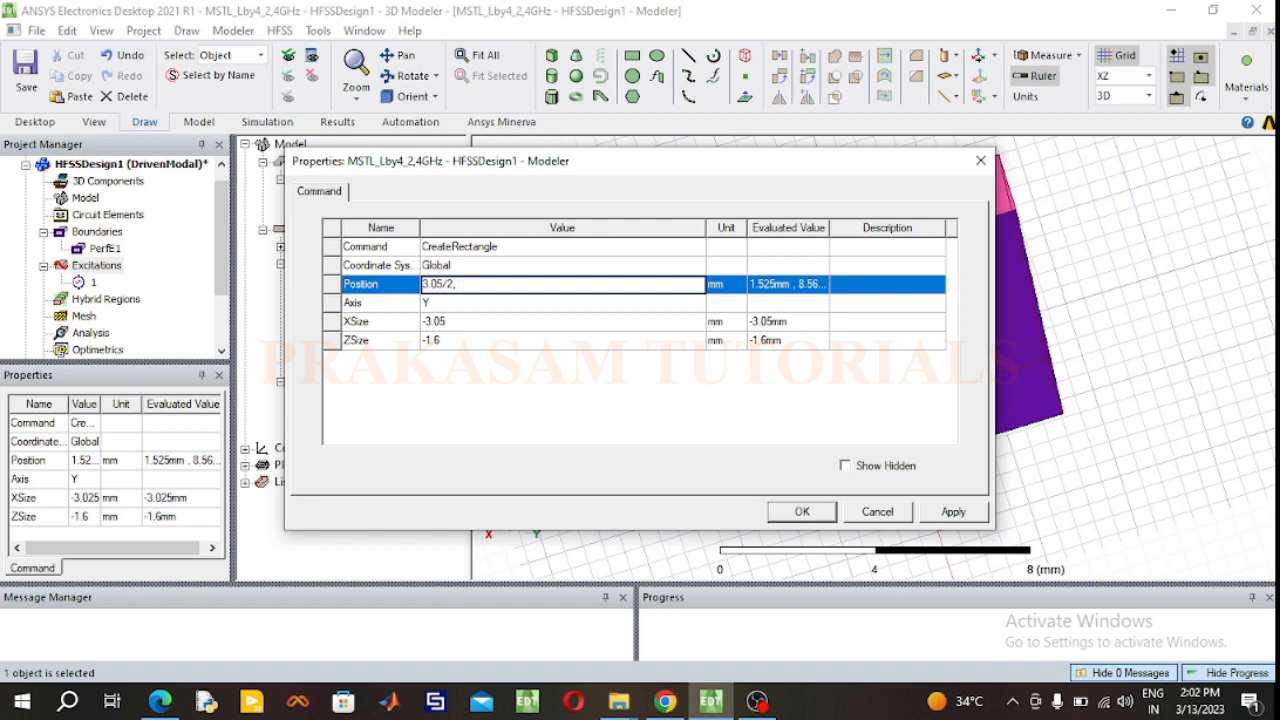
pyautogui.write('17.12/2, 1')
pyautogui.click(815, 512)
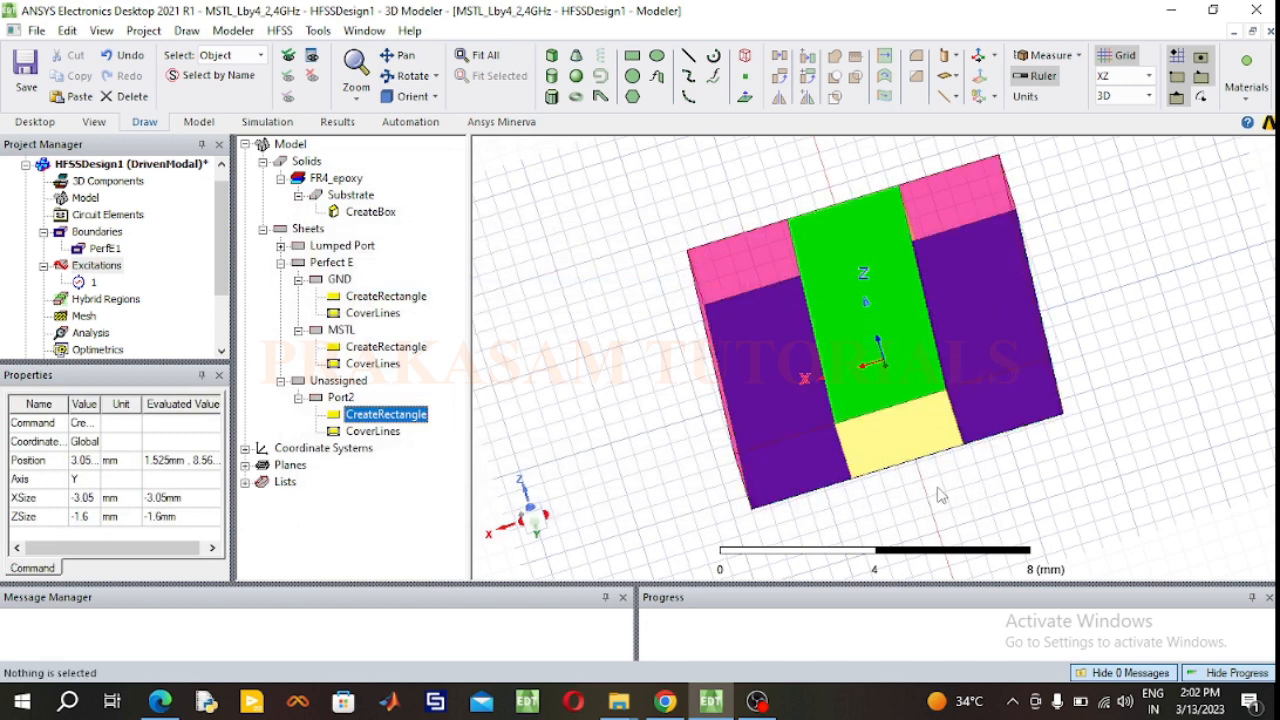
pyautogui.click(940, 495)
# Step: Start a lumped port excitation on the Port2 sheet, keeping the default name and impedance
pyautogui.click(895, 450)
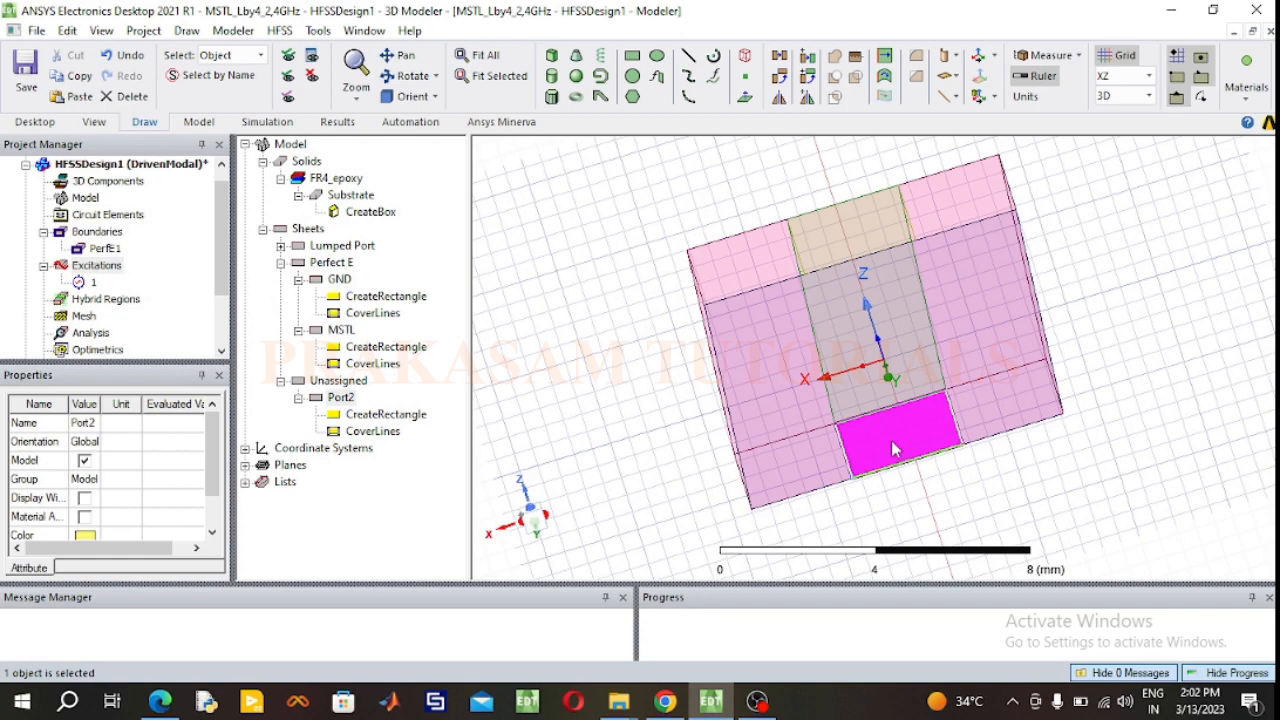
pyautogui.rightClick(895, 450)
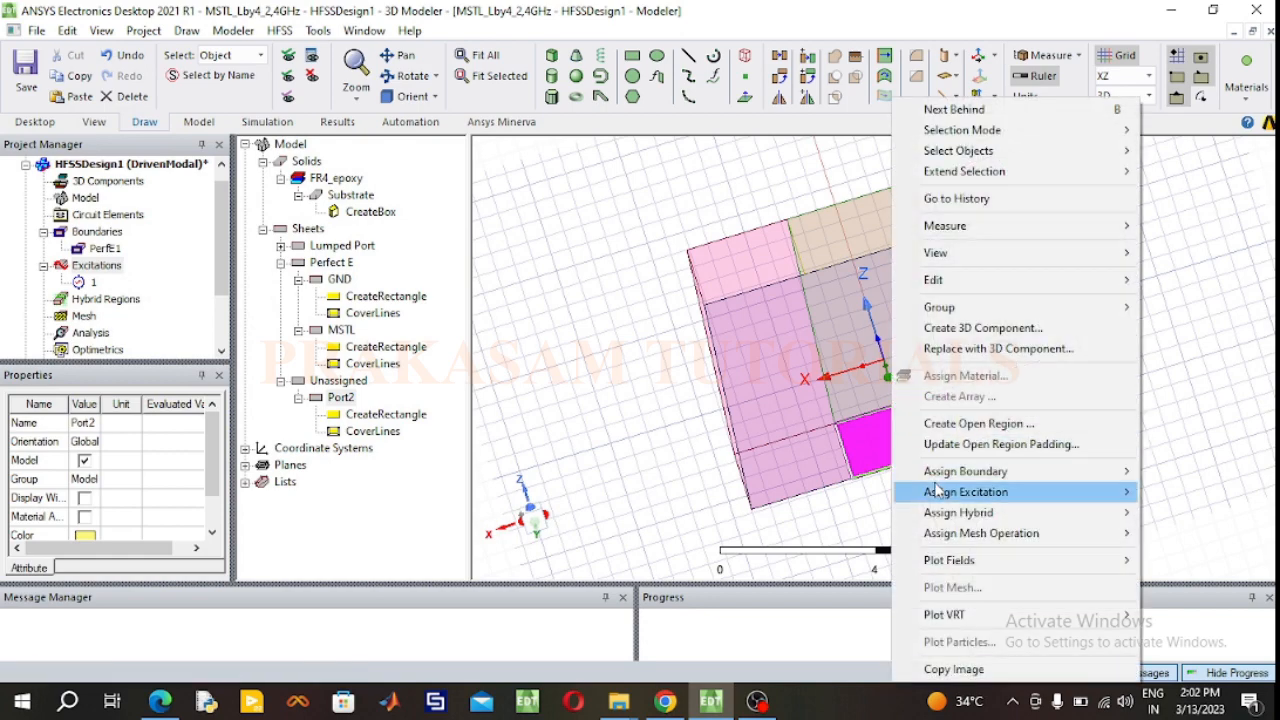
pyautogui.moveTo(937, 489)
pyautogui.click(744, 305)
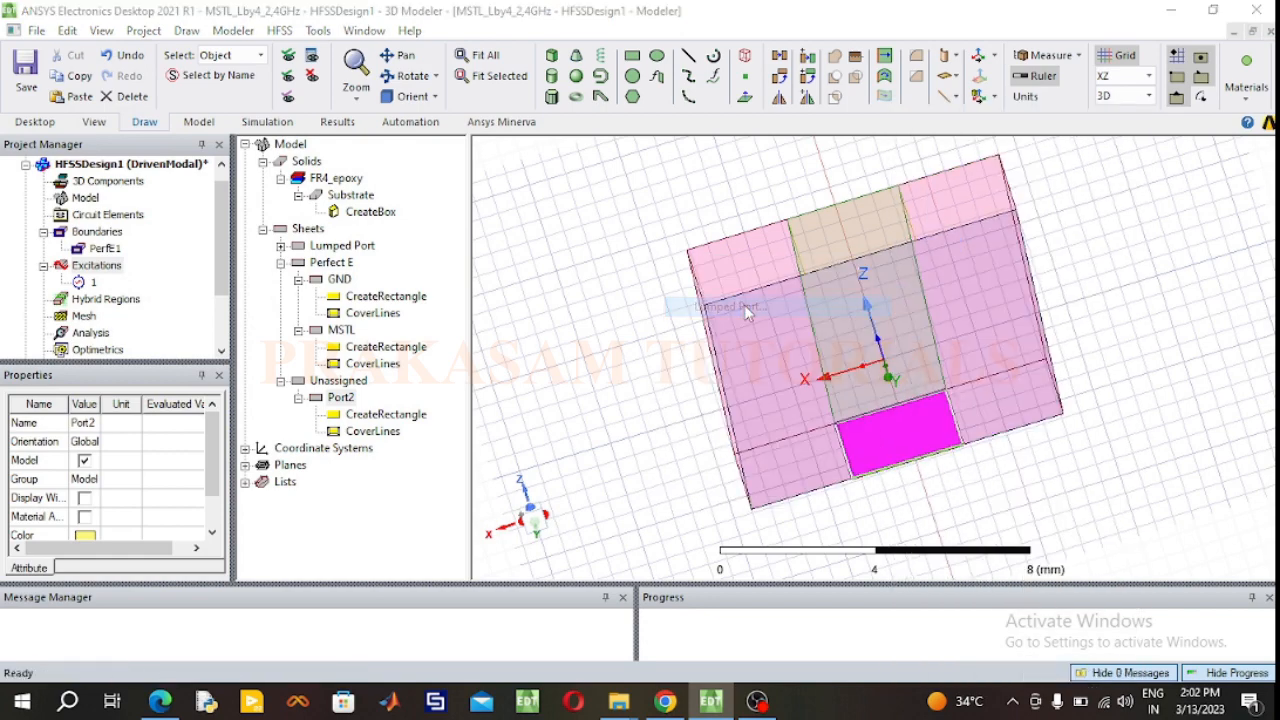
pyautogui.click(551, 521)
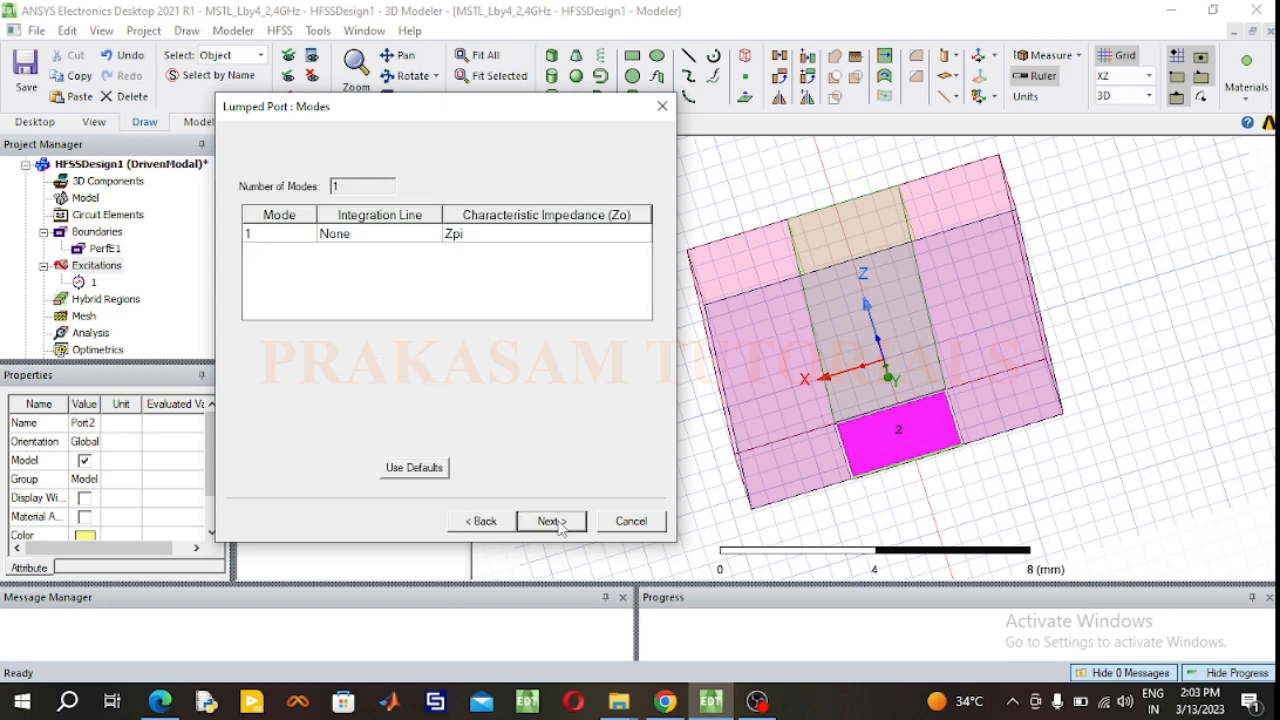
# Step: Define Port2's integration line from its ground edge to its strip edge, complete the port and inspect the model from another angle
pyautogui.click(365, 234)
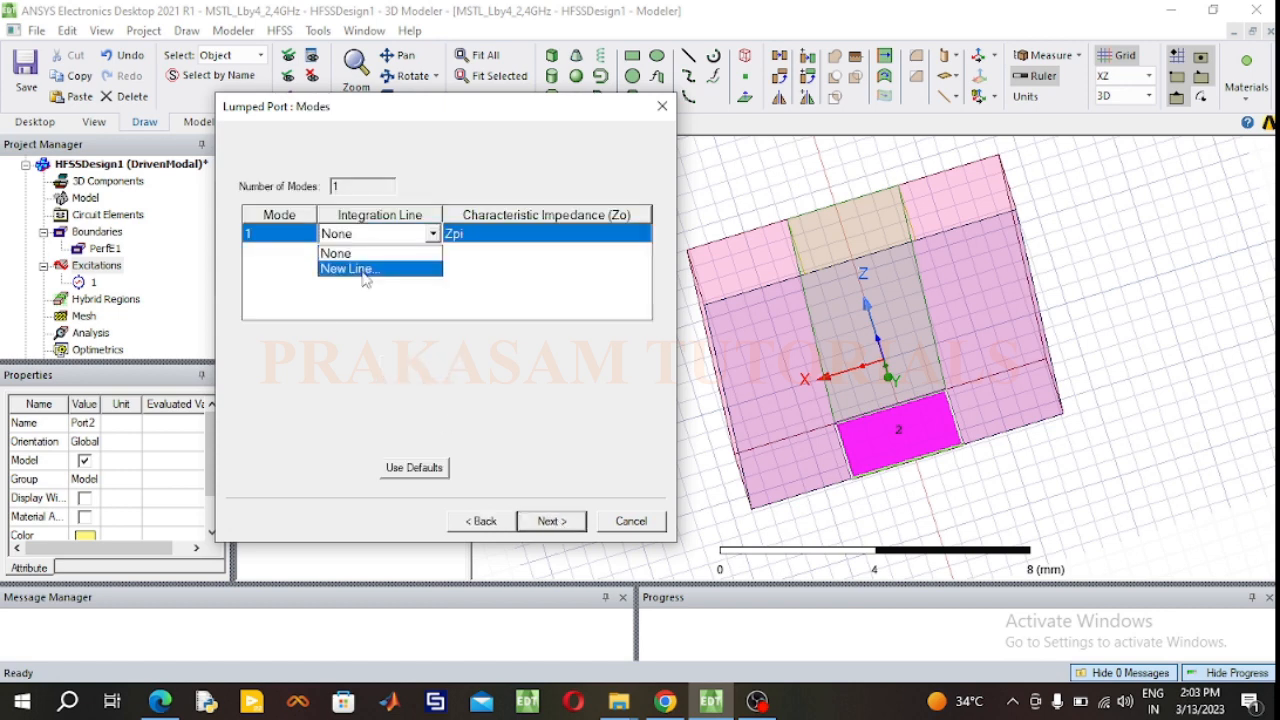
pyautogui.click(345, 266)
pyautogui.click(900, 467)
pyautogui.click(890, 418)
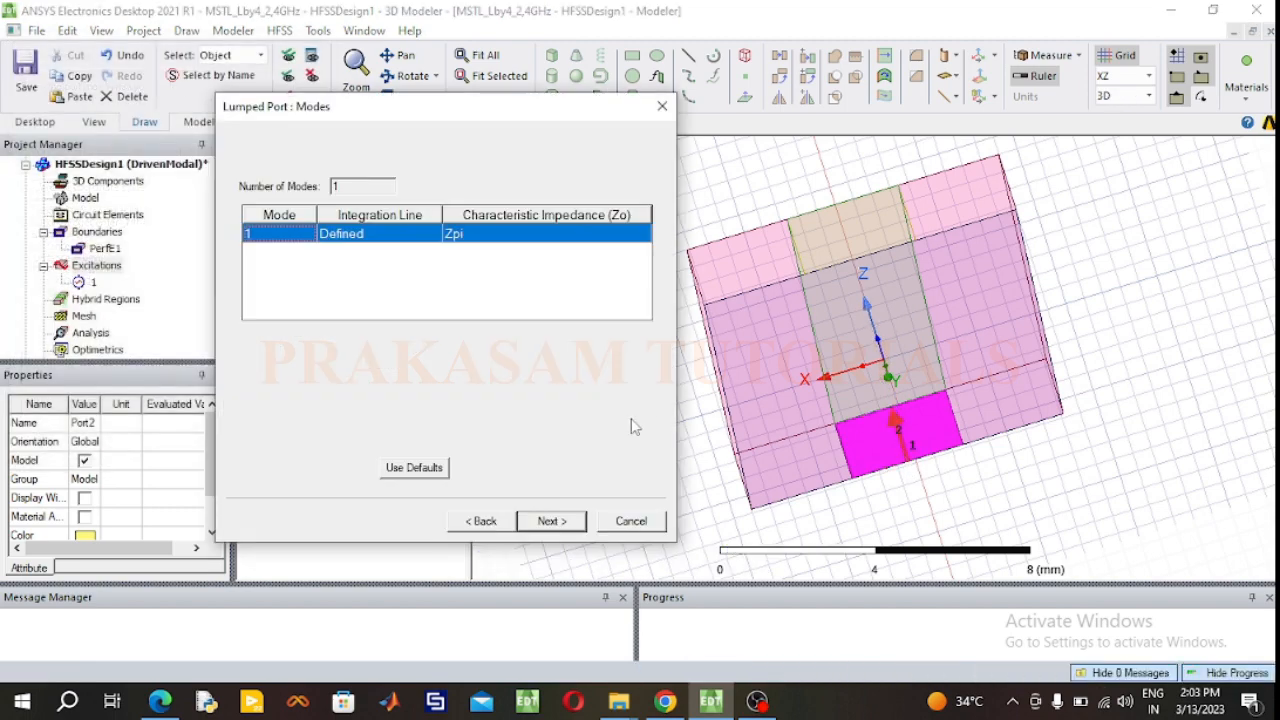
pyautogui.click(551, 521)
pyautogui.click(551, 521)
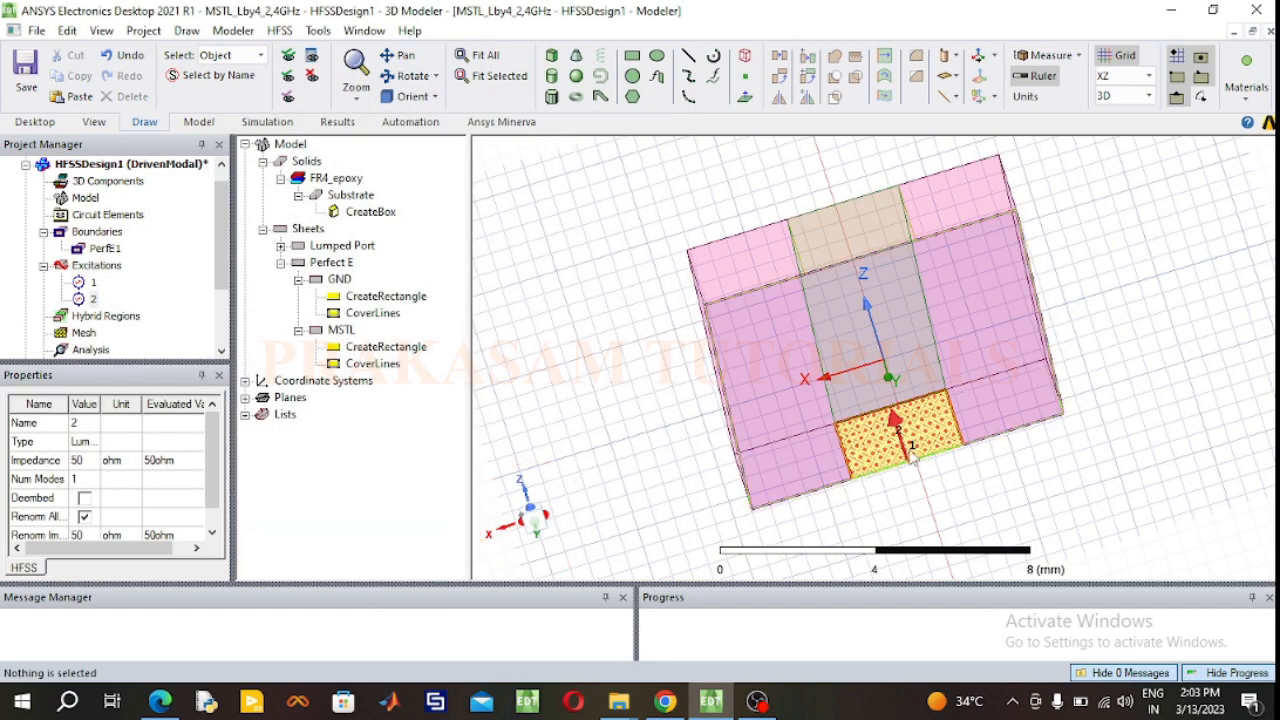
pyautogui.click(400, 78)
pyautogui.moveTo(660, 392); pyautogui.dragTo(962, 467)
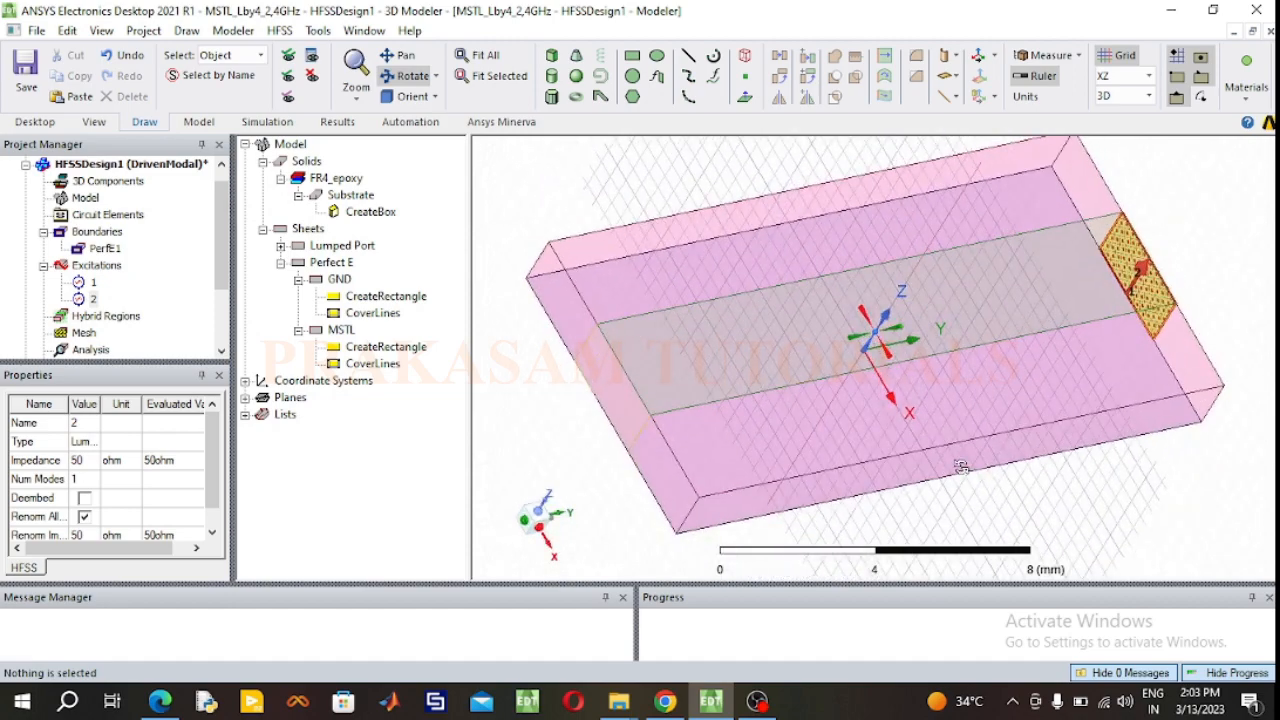
# Step: Draw a box about 7 × 2.5 × 1 mm beside the substrate, using the XY drawing plane
pyautogui.moveTo(1209, 447); pyautogui.dragTo(1134, 364)
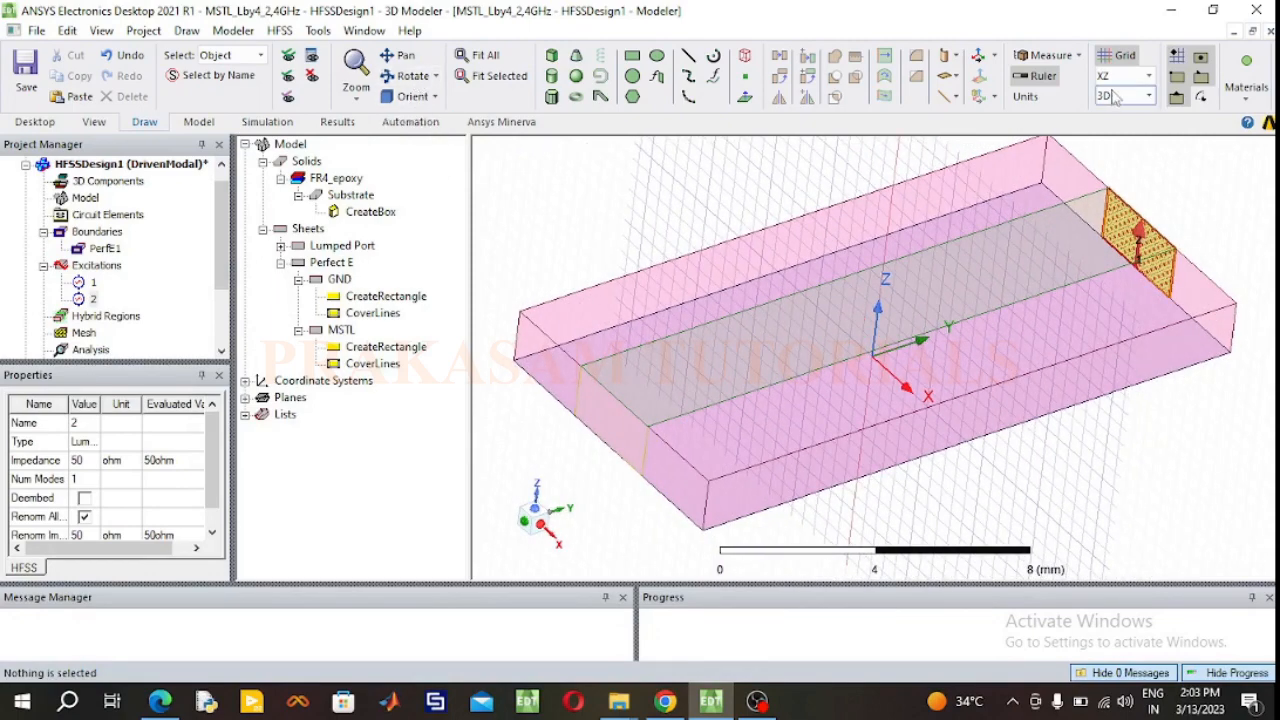
pyautogui.click(1149, 76)
pyautogui.click(1107, 97)
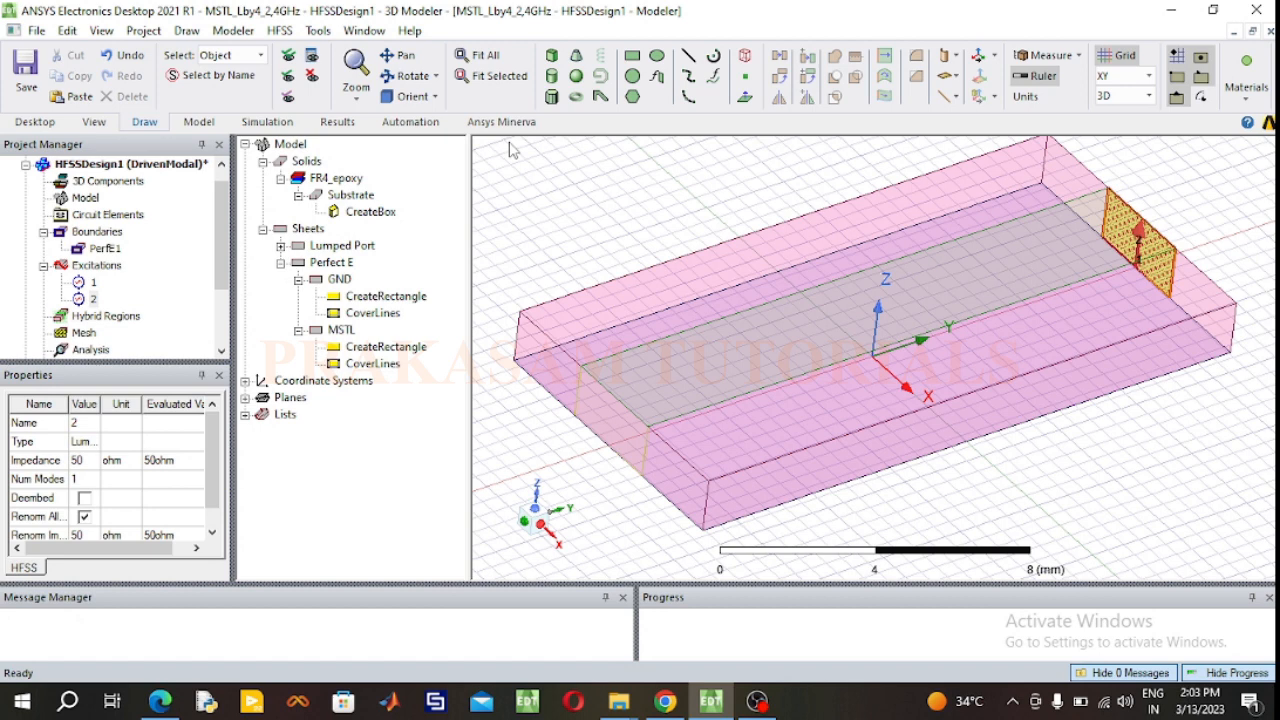
pyautogui.click(551, 55)
pyautogui.click(594, 181)
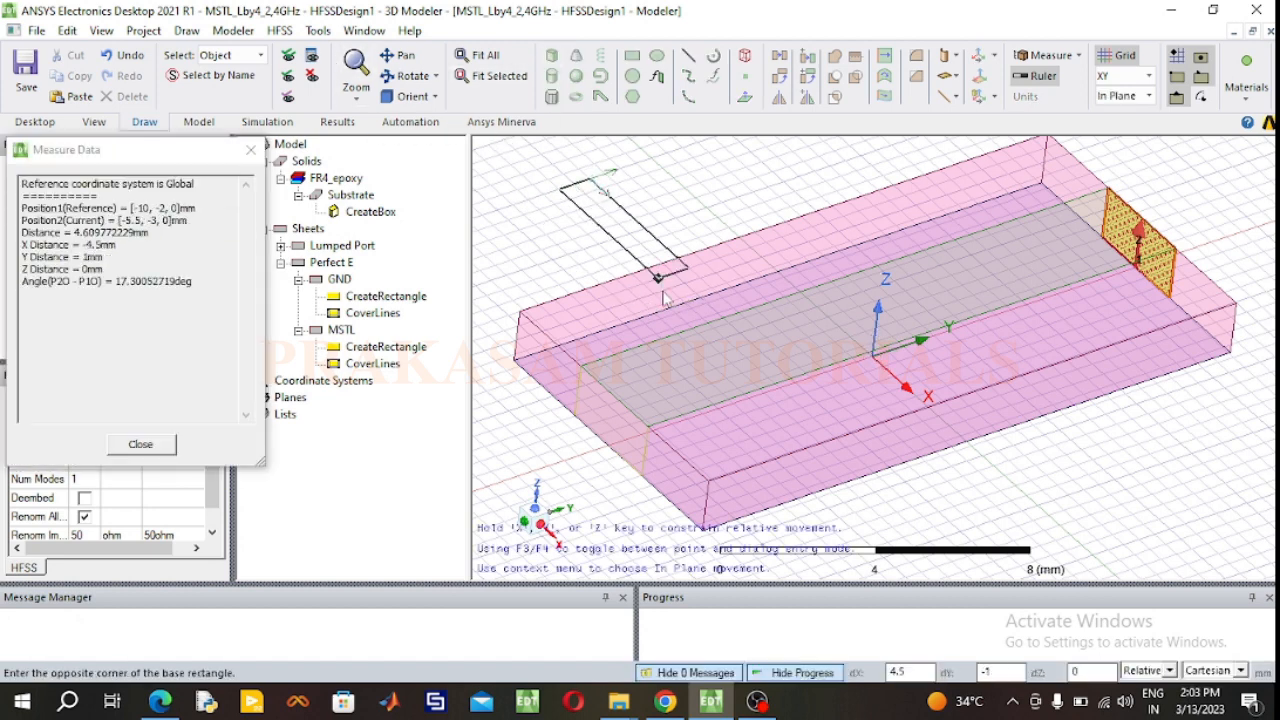
pyautogui.click(669, 333)
pyautogui.click(676, 335)
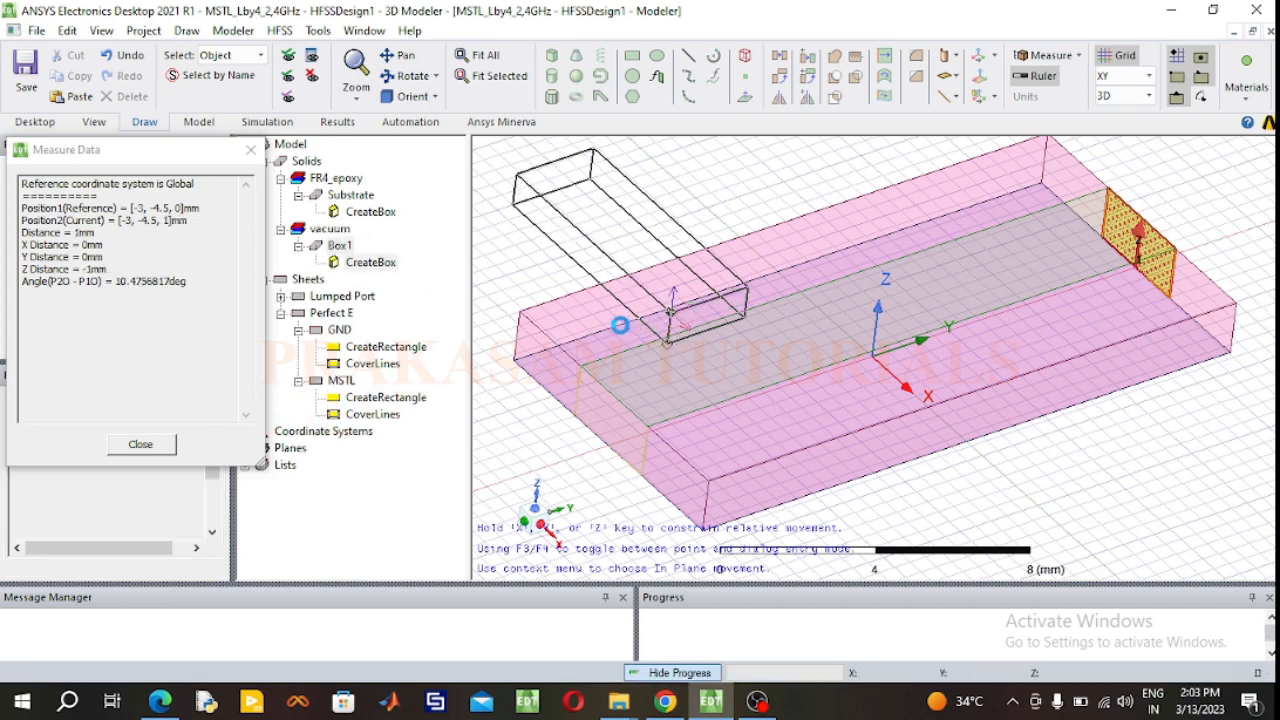
# Step: Rename the new box as RadBox and assign it the air material
pyautogui.doubleClick(342, 246)
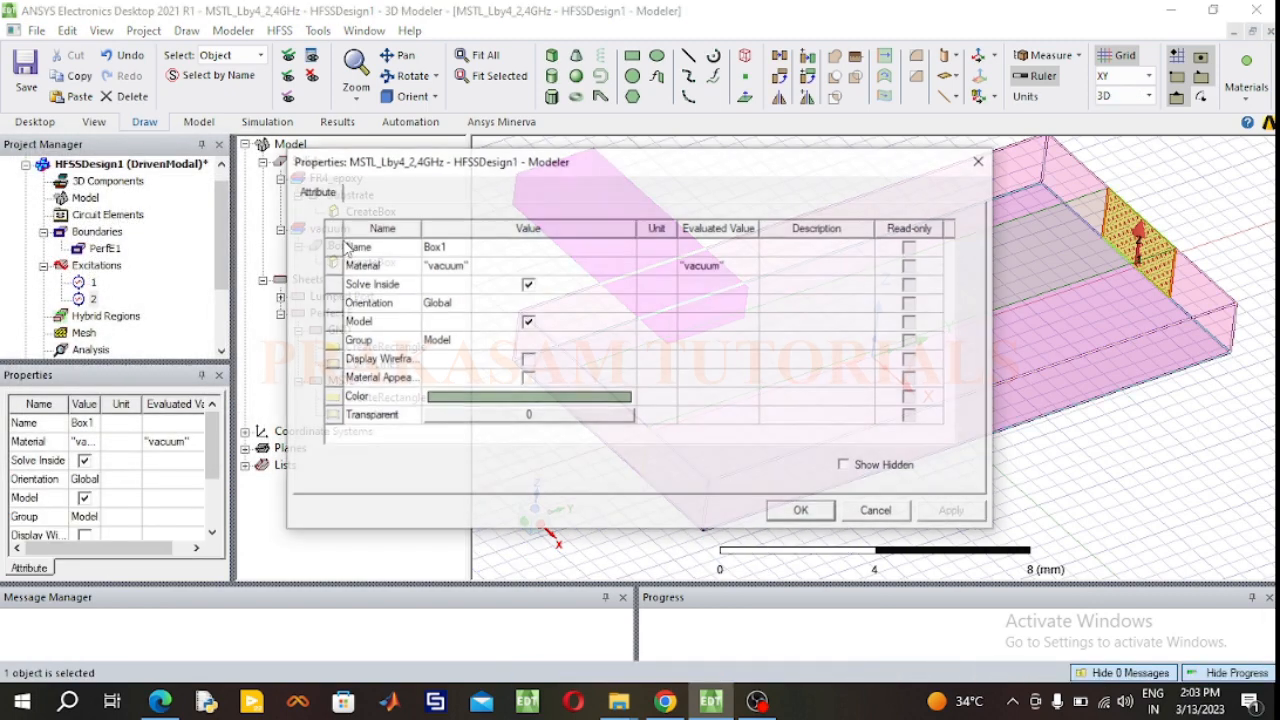
pyautogui.click(464, 248)
pyautogui.write('Rad')
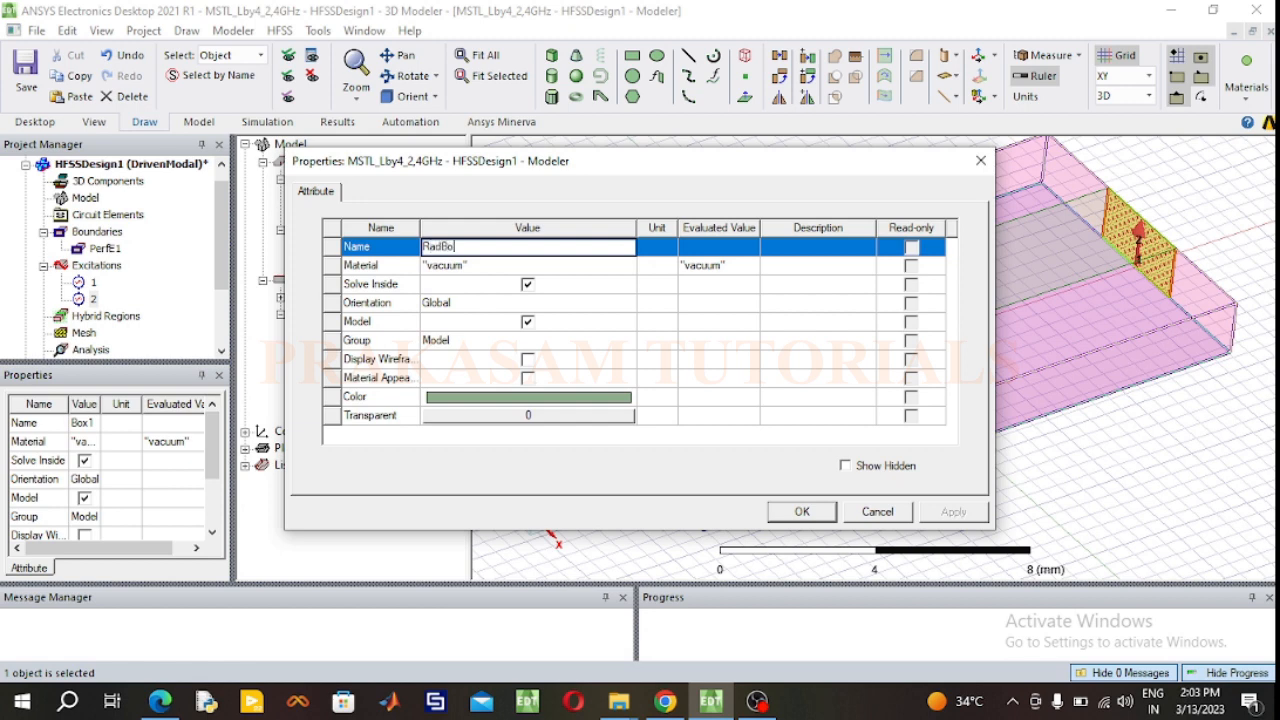
pyautogui.click(485, 270)
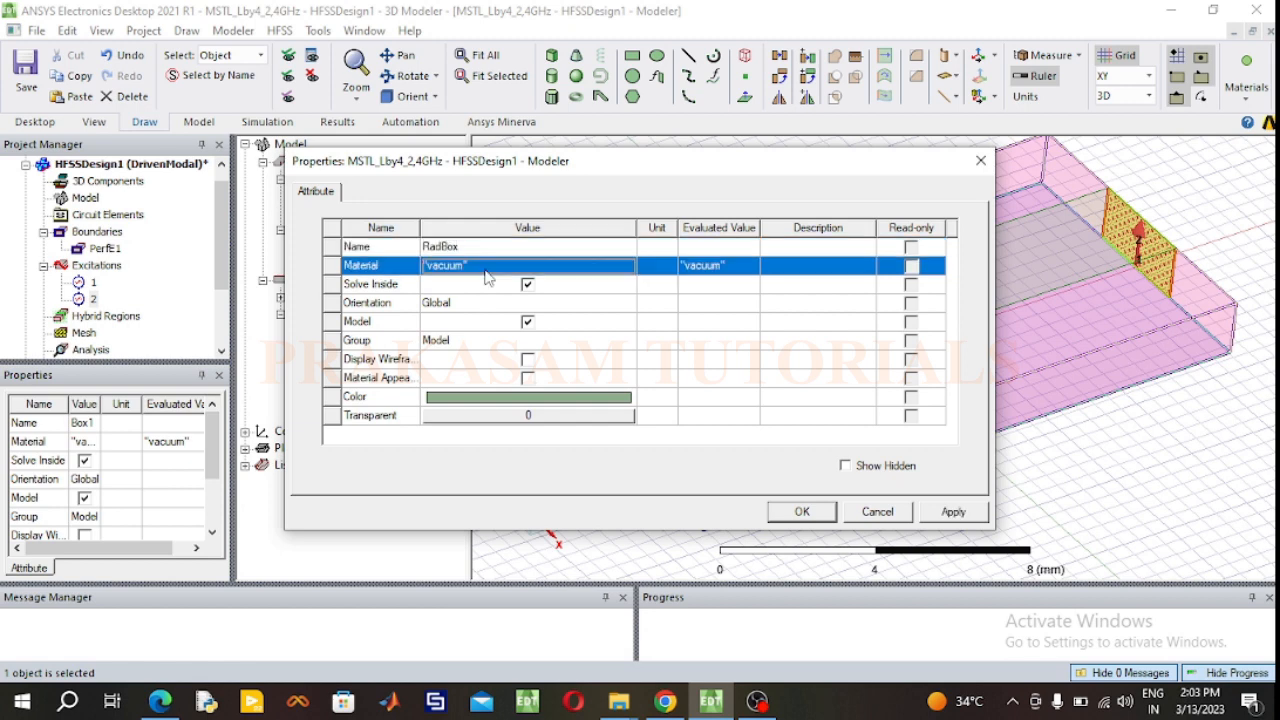
pyautogui.click(470, 284)
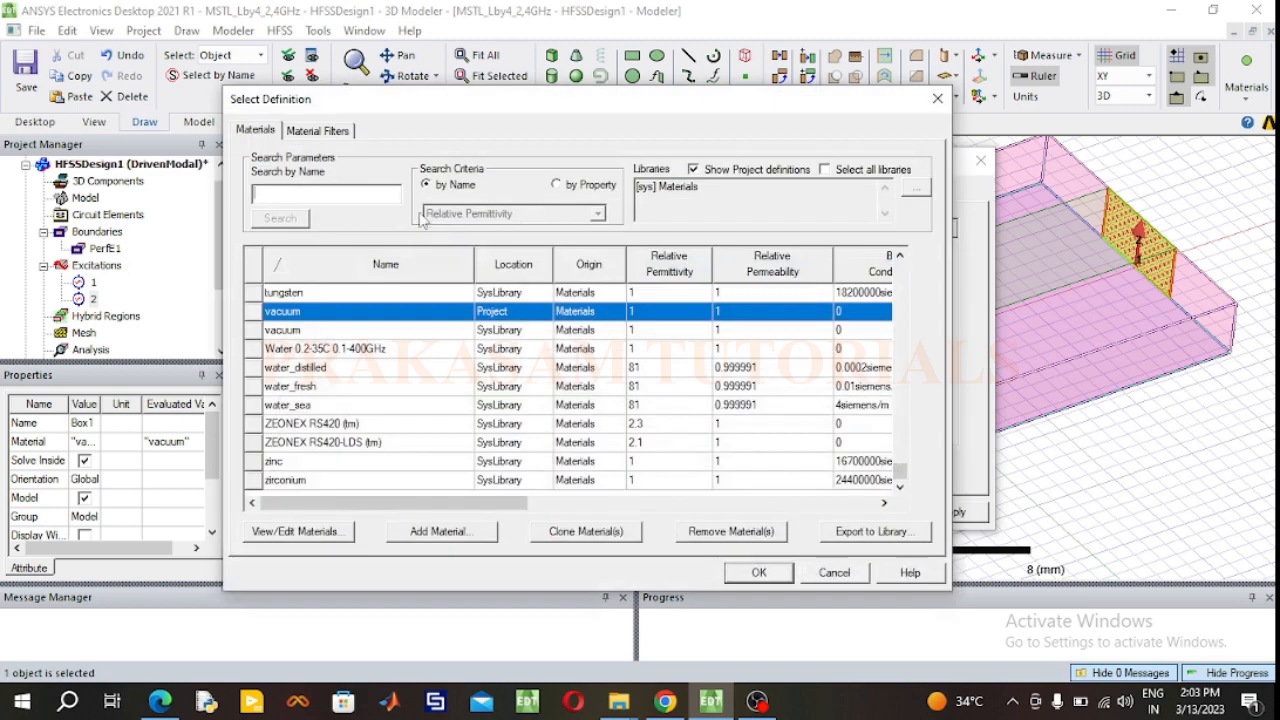
pyautogui.write('air')
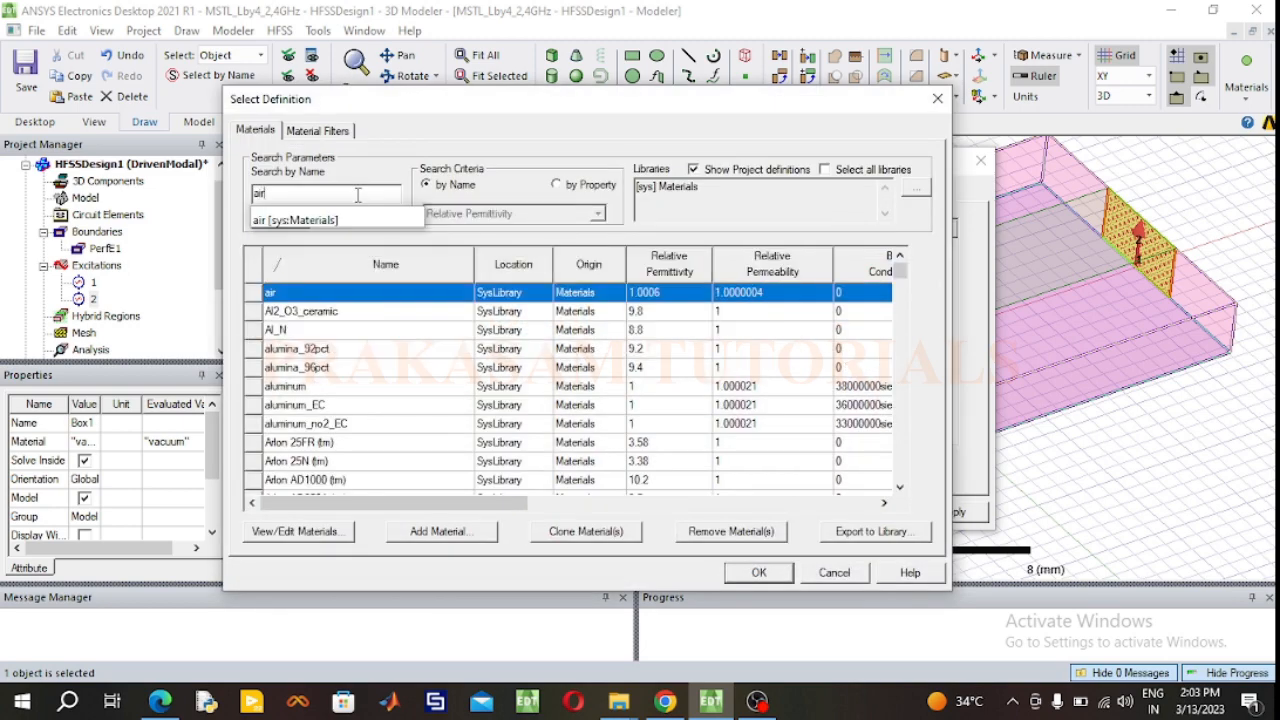
pyautogui.click(757, 573)
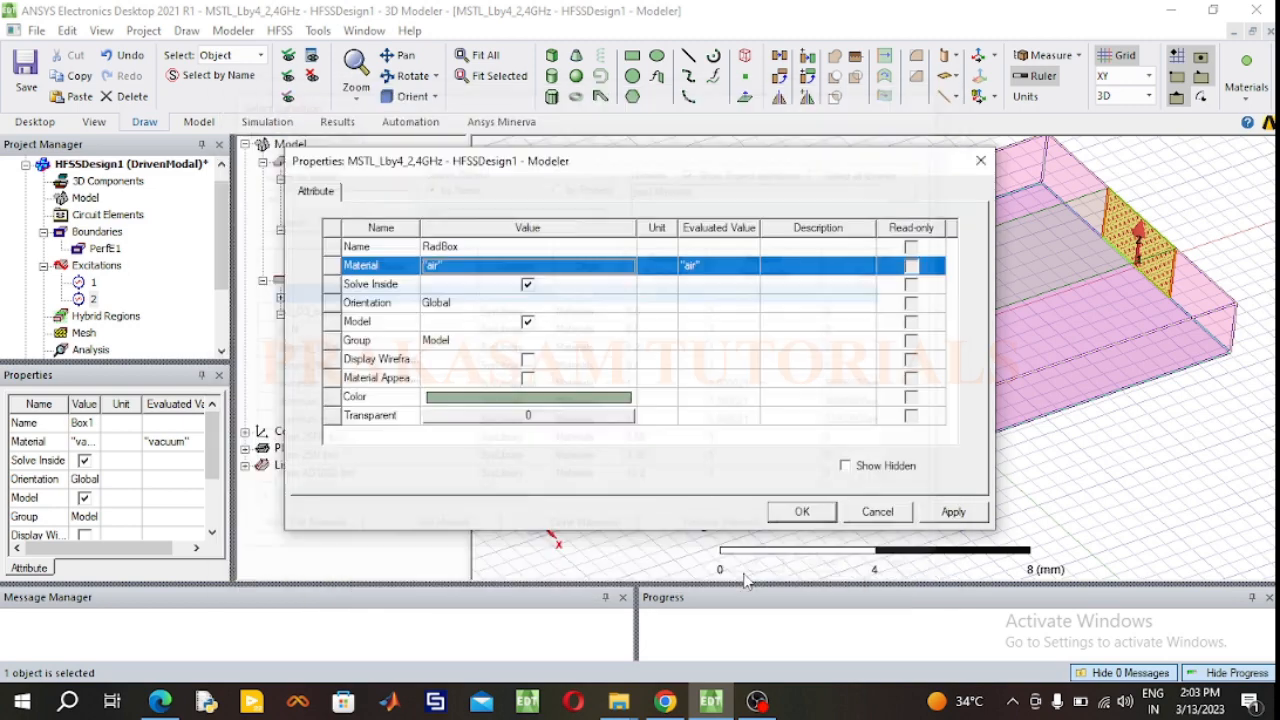
# Step: Give RadBox a light cyan color and a transparency of 0.9, and apply the attributes
pyautogui.click(491, 400)
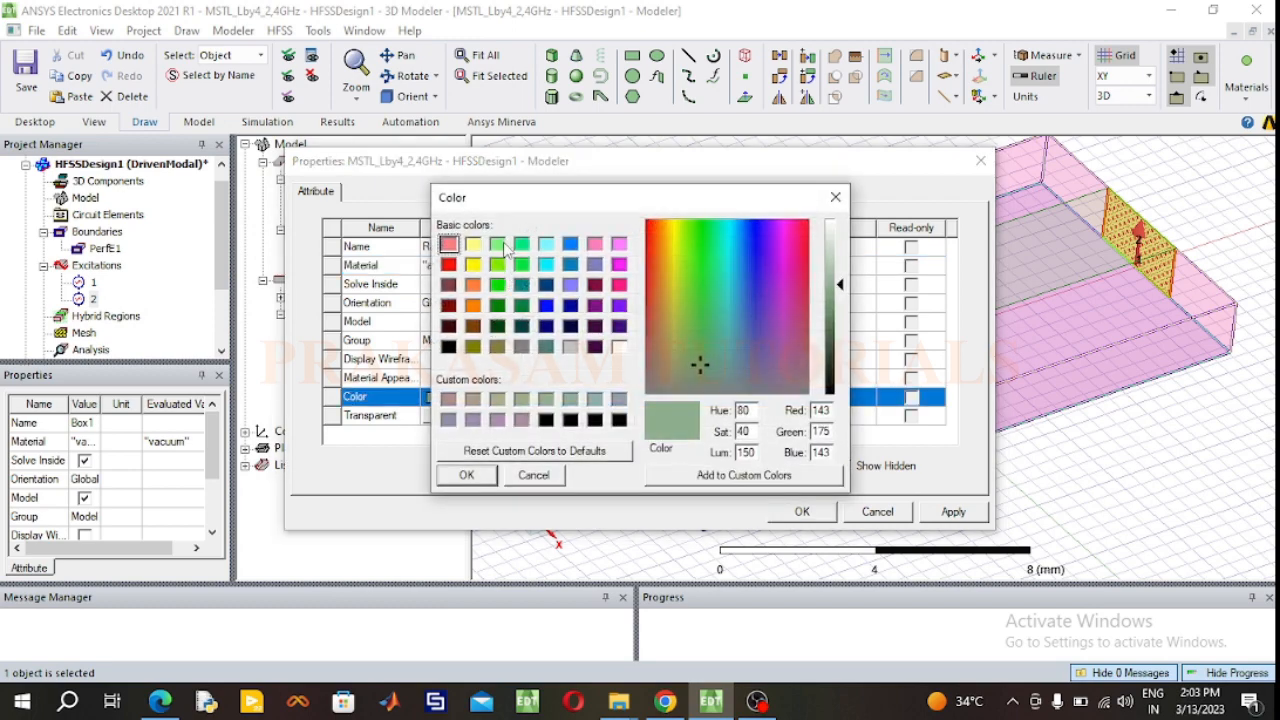
pyautogui.click(499, 245)
pyautogui.click(547, 246)
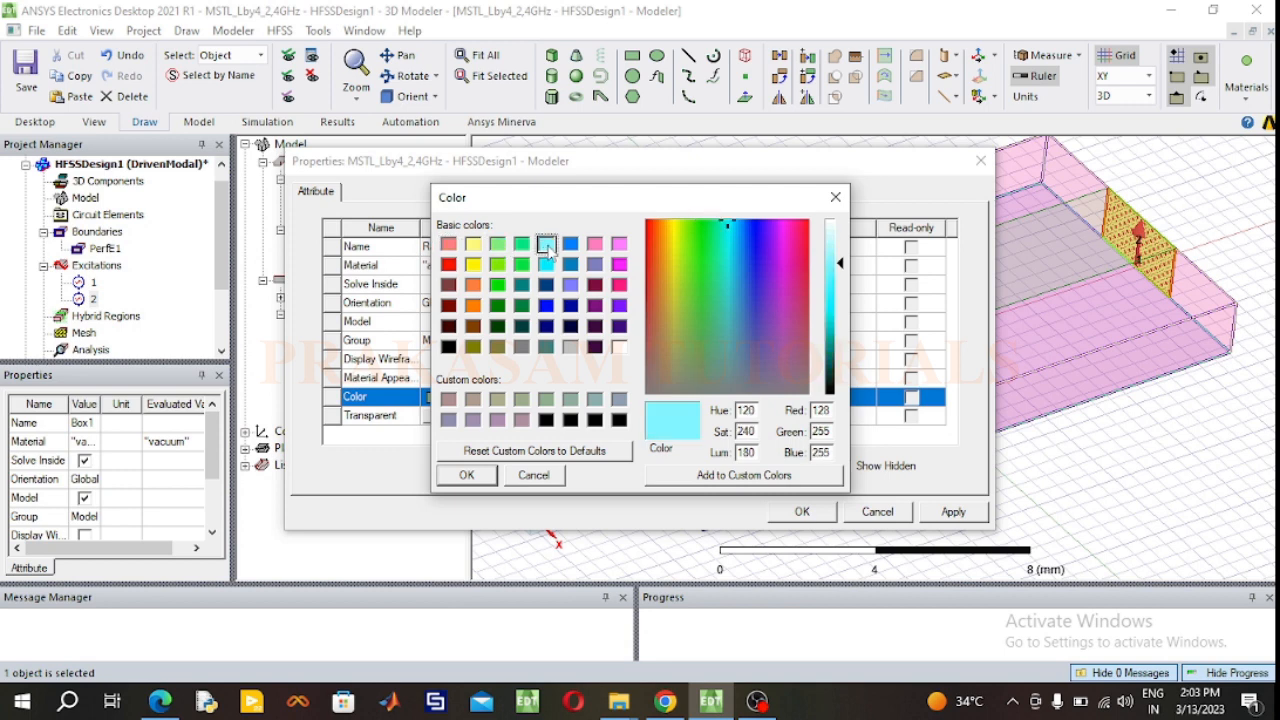
pyautogui.click(477, 478)
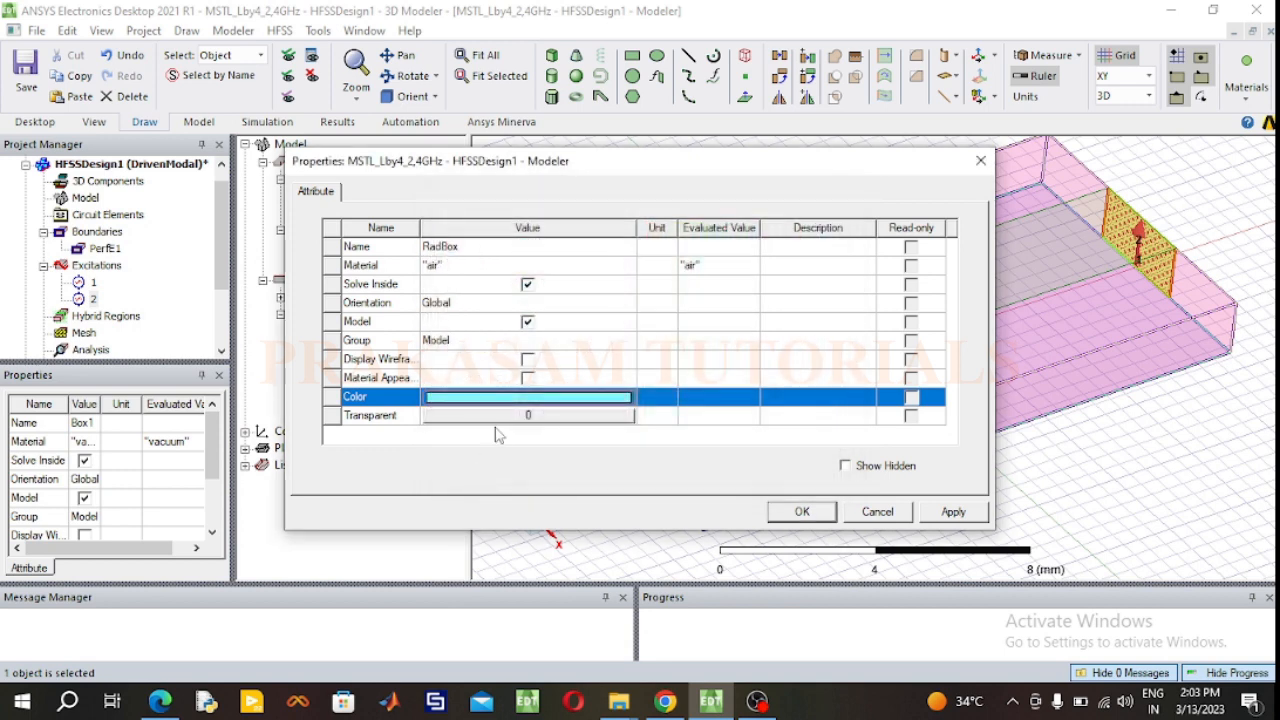
pyautogui.click(500, 420)
pyautogui.click(500, 420)
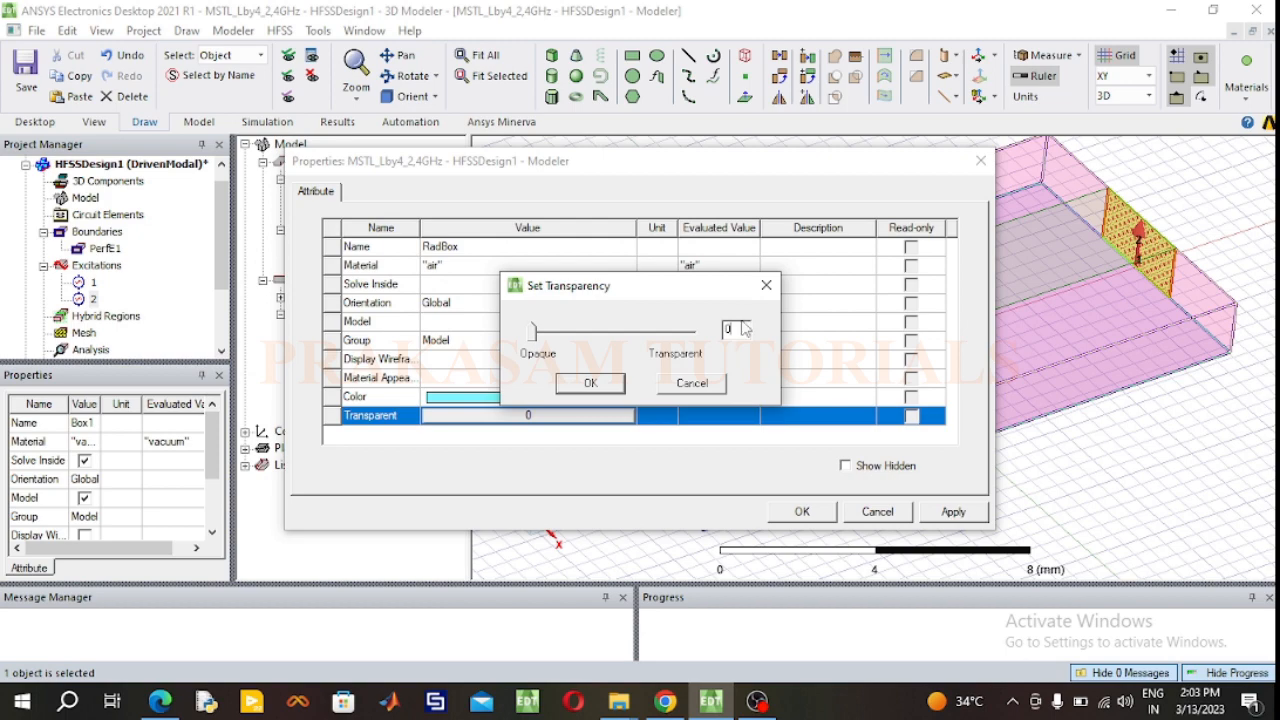
pyautogui.write('.9')
pyautogui.click(590, 383)
pyautogui.click(801, 511)
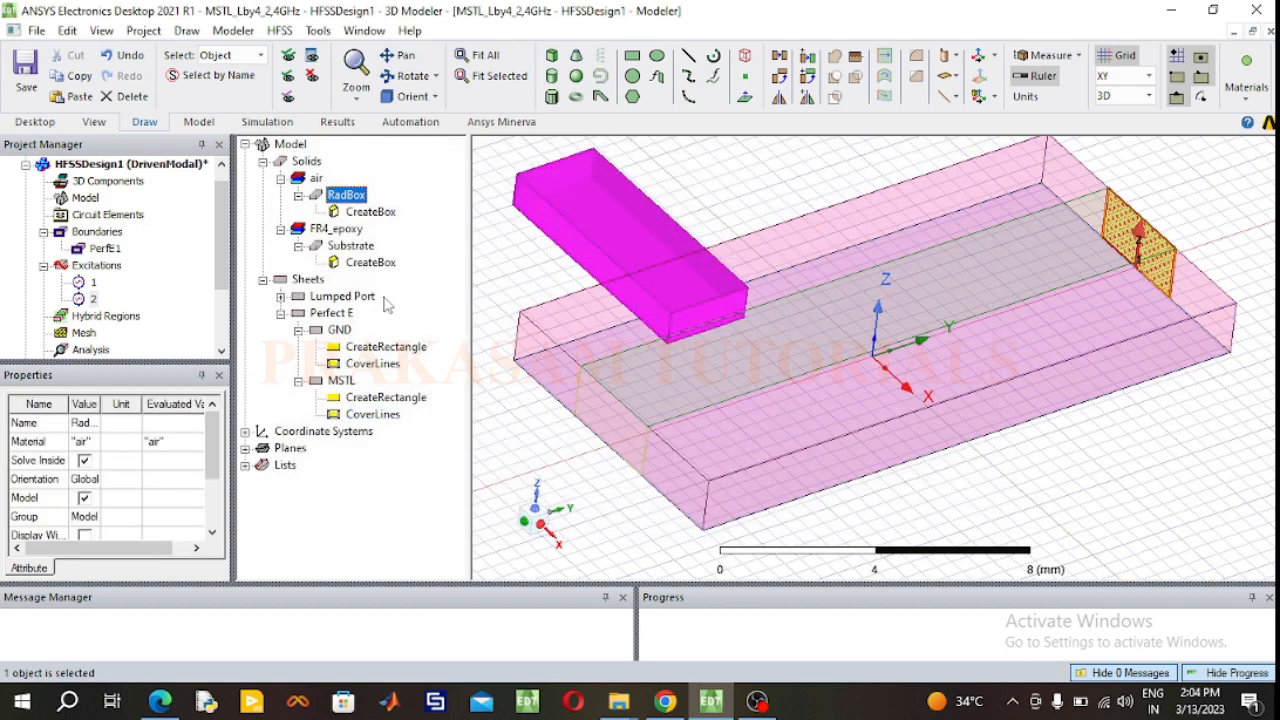
# Step: Set RadBox's dimensions to an X size of 17 mm, Y size of 34 mm and Z size of 17 mm
pyautogui.doubleClick(370, 211)
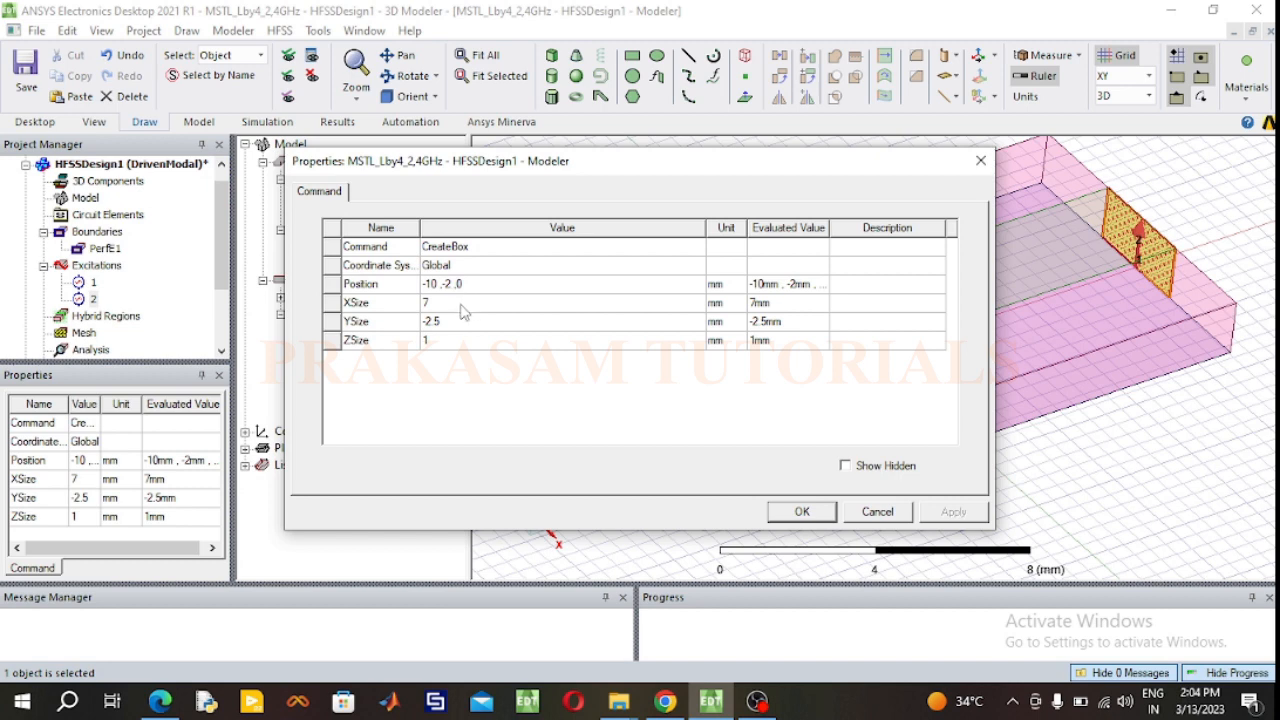
pyautogui.click(452, 322)
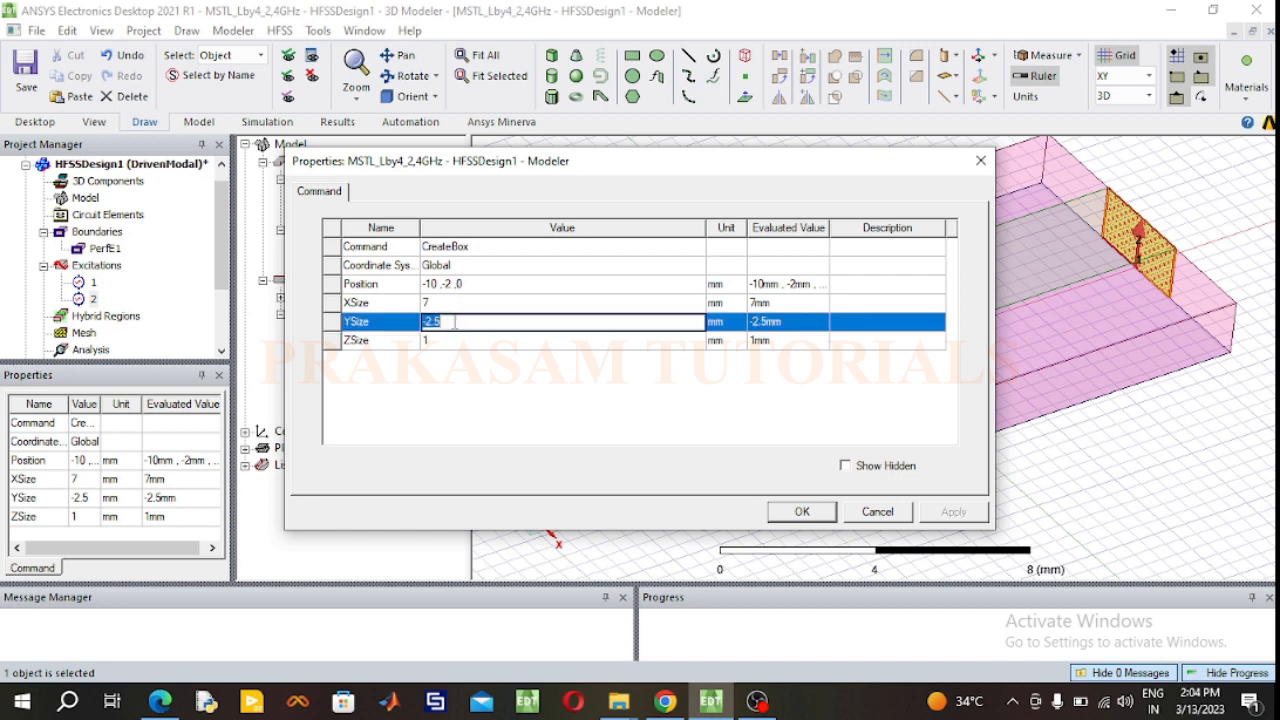
pyautogui.write('34')
pyautogui.click(470, 305)
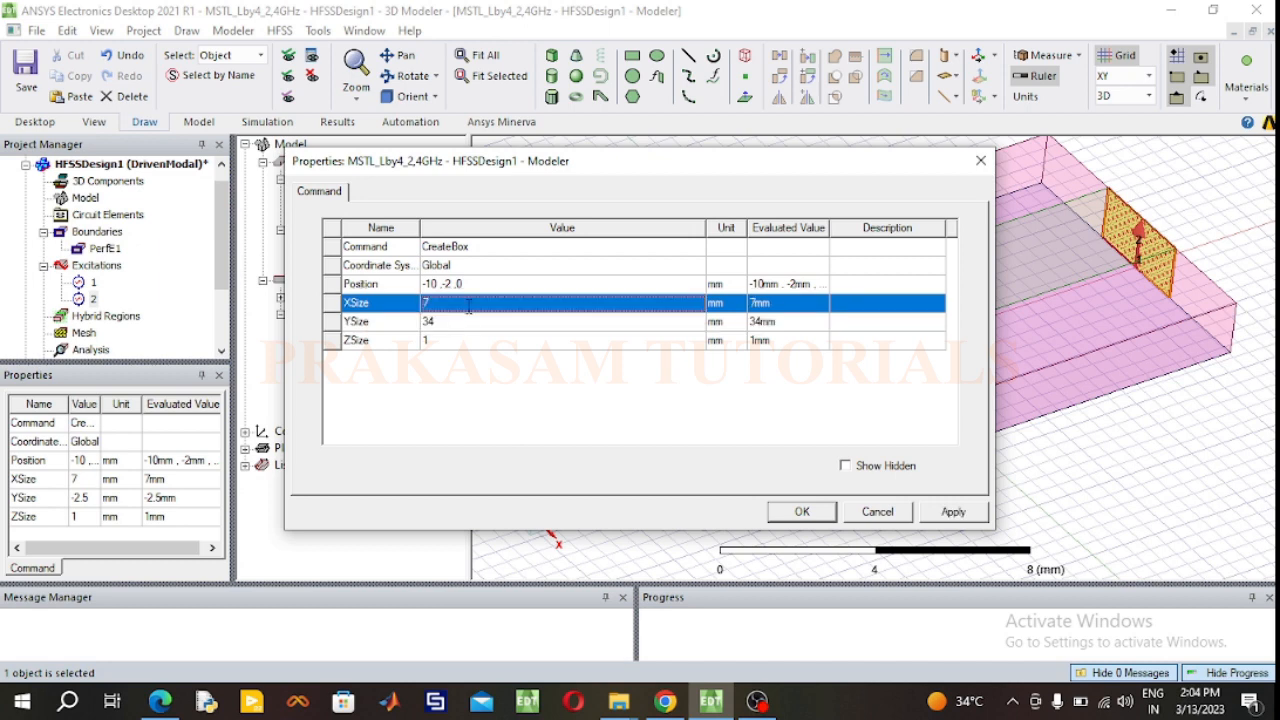
pyautogui.write('1')
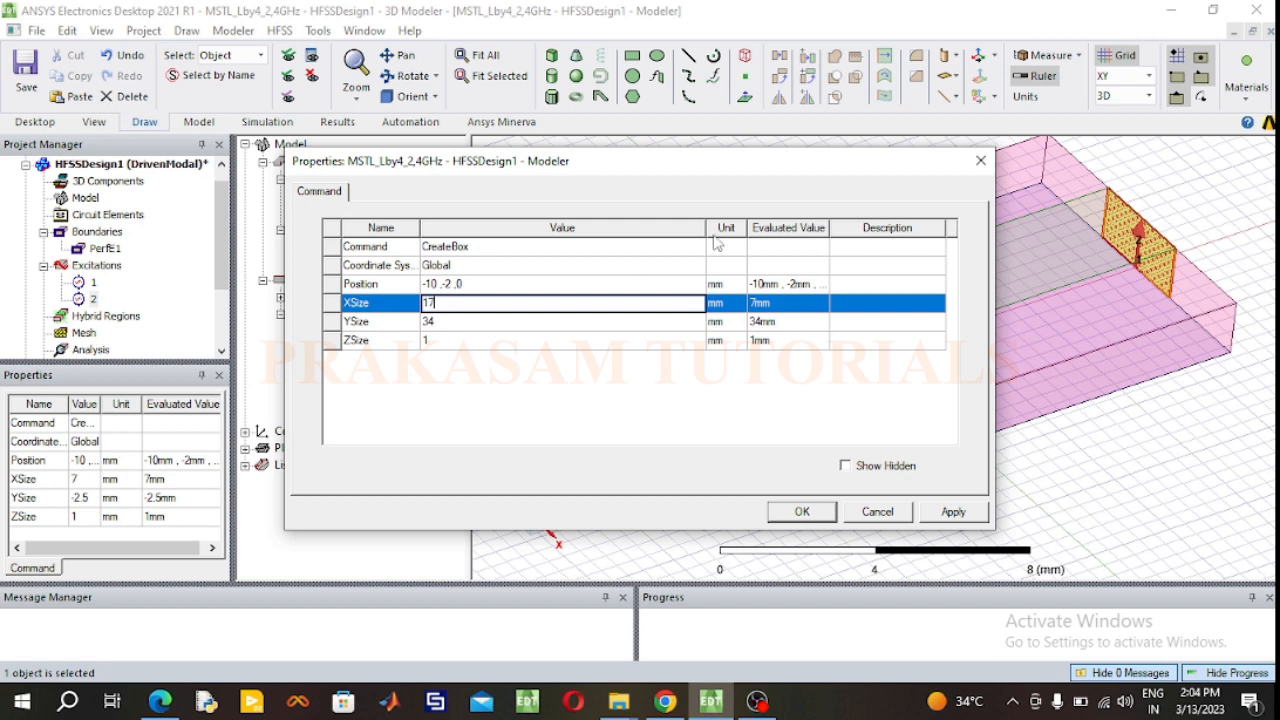
pyautogui.click(526, 341)
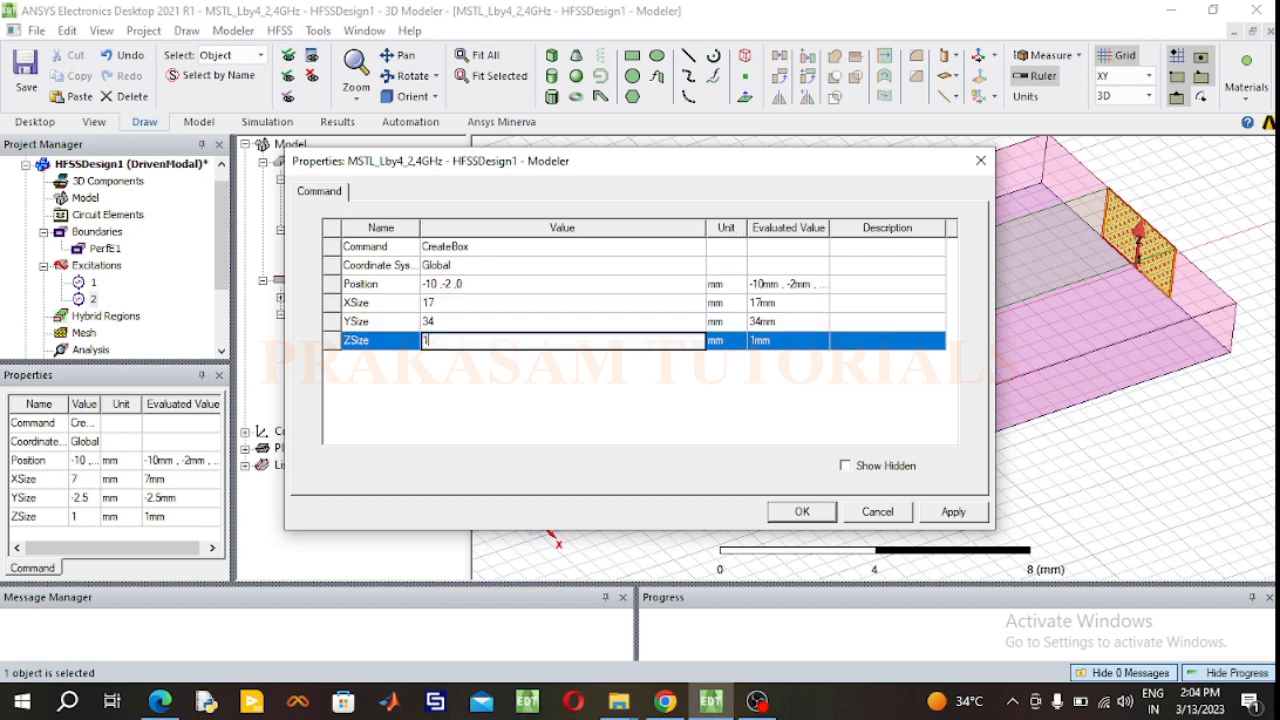
pyautogui.write('17')
# Step: Set RadBox's position to -17/2, -34/2, -17/2 mm and apply the changes
pyautogui.click(492, 284)
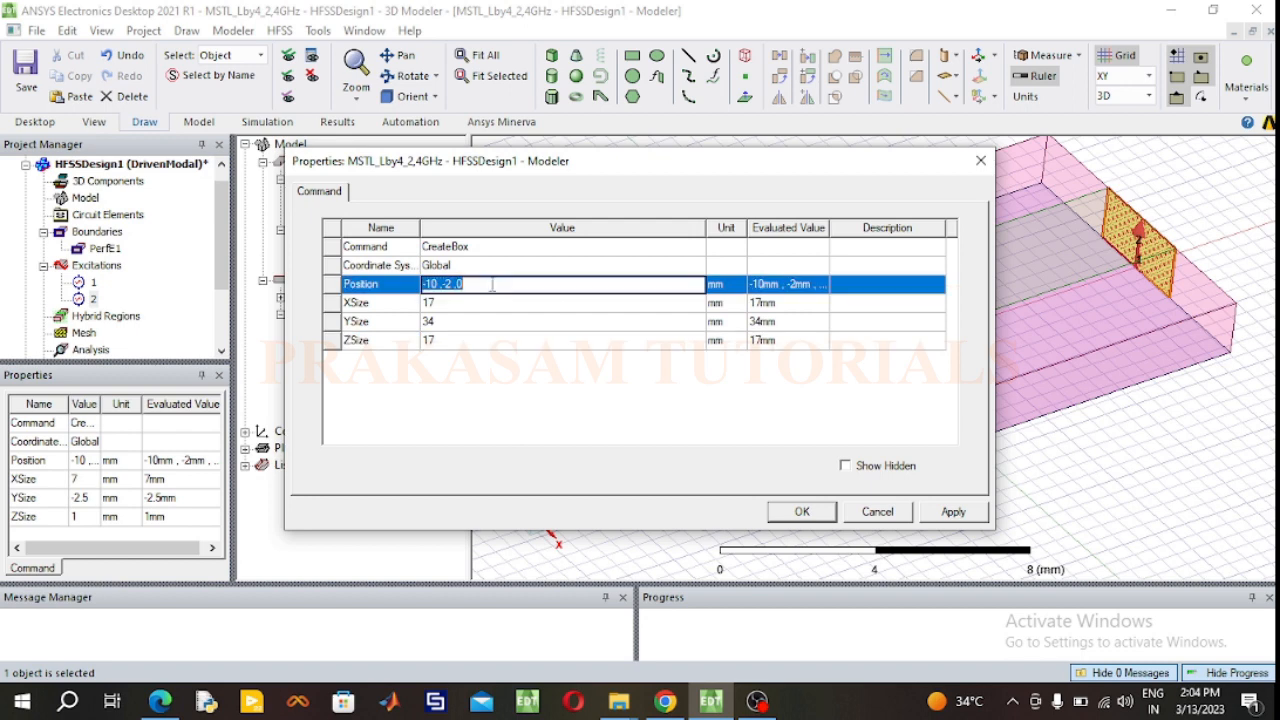
pyautogui.press('BackSpace')
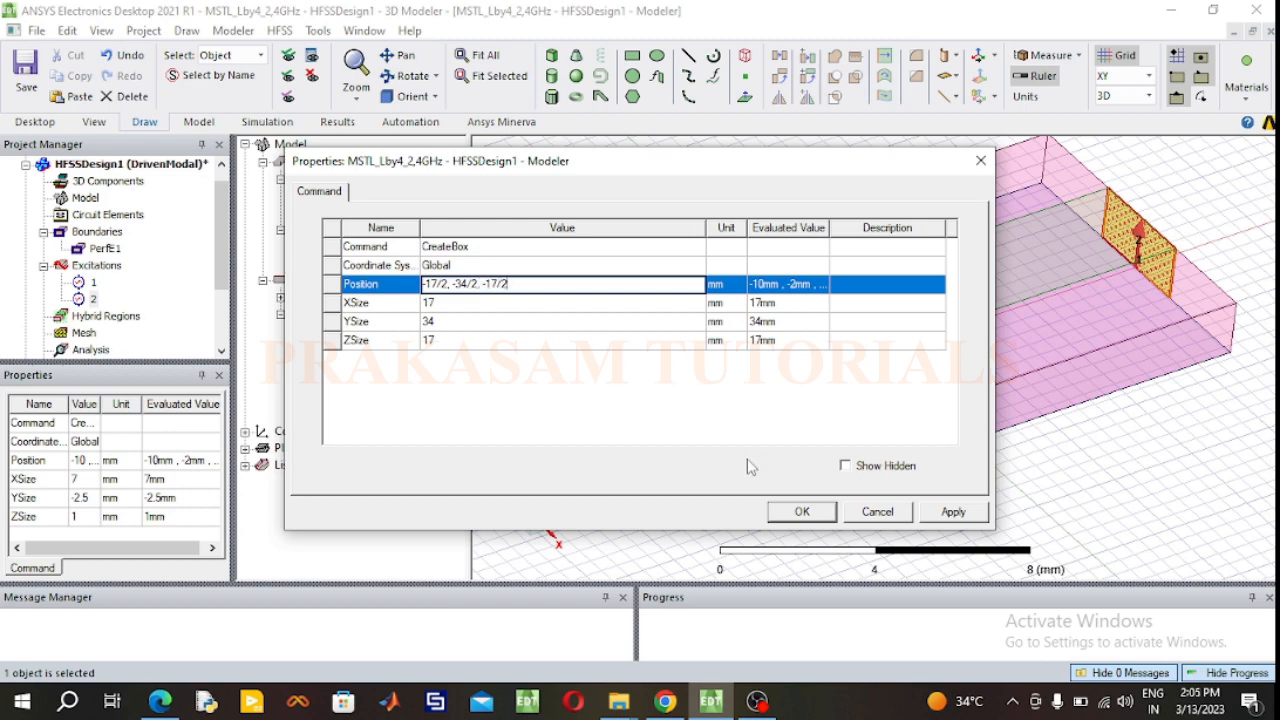
pyautogui.click(802, 511)
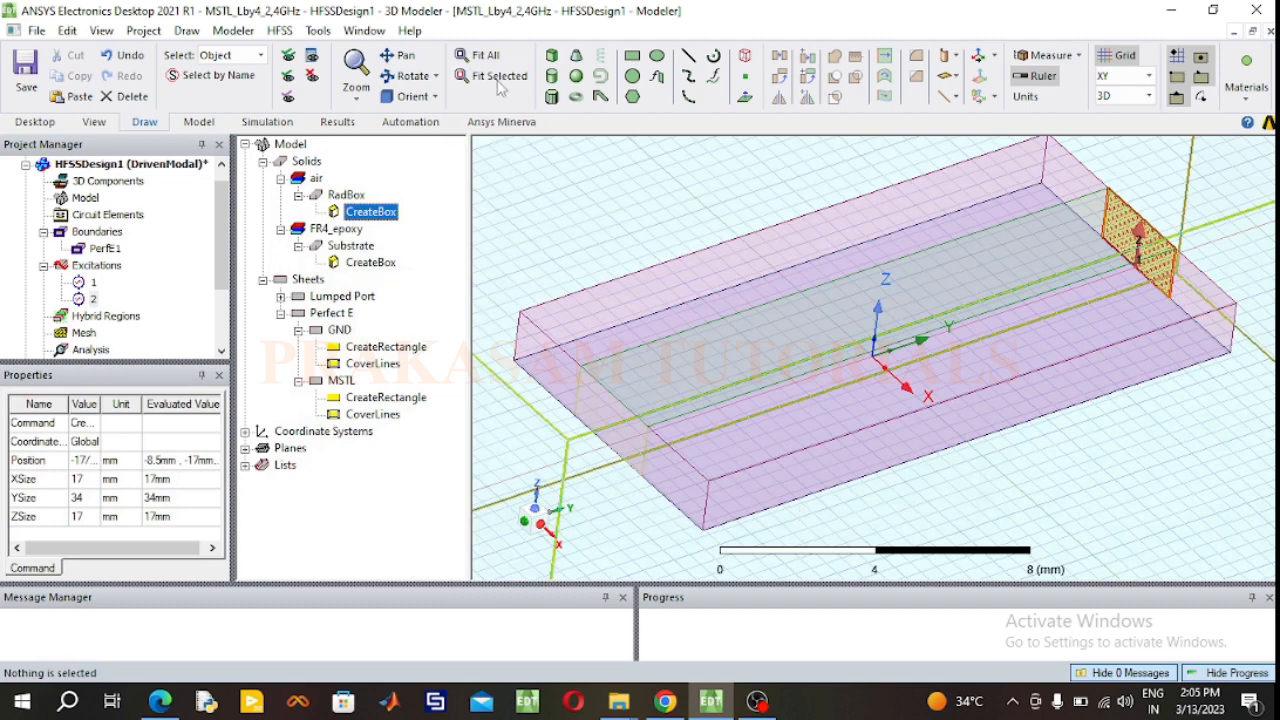
# Step: Examine from several angles how RadBox encloses the whole transmission line
pyautogui.click(480, 55)
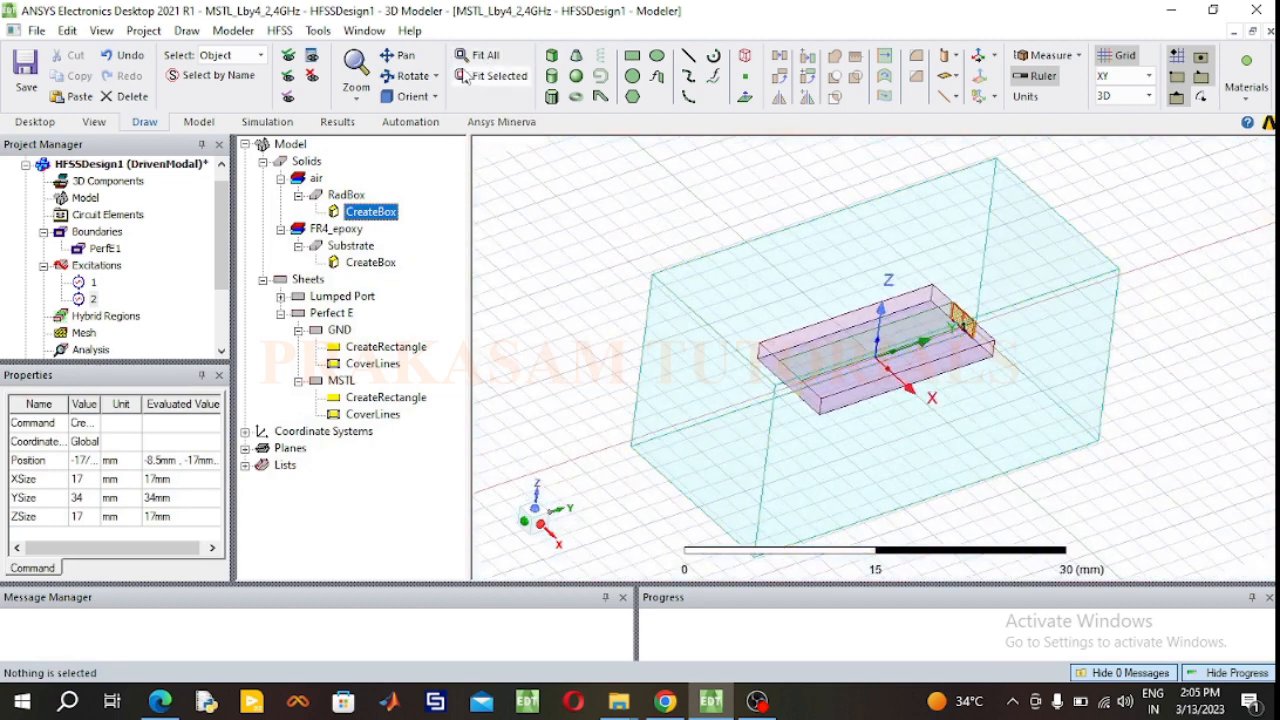
pyautogui.click(407, 75)
pyautogui.moveTo(748, 276); pyautogui.dragTo(689, 388)
pyautogui.moveTo(1207, 341); pyautogui.dragTo(1181, 266)
pyautogui.moveTo(663, 357); pyautogui.dragTo(683, 425)
pyautogui.moveTo(1219, 273); pyautogui.dragTo(1104, 211)
pyautogui.moveTo(894, 347); pyautogui.dragTo(855, 324)
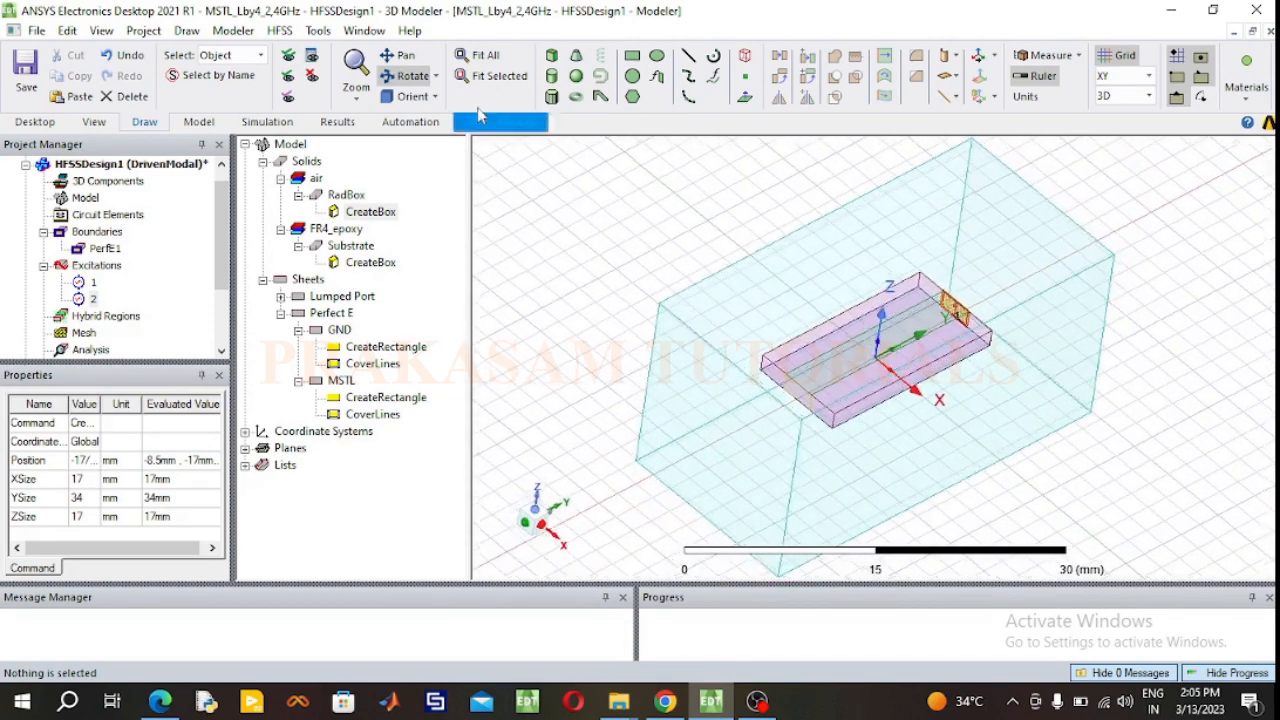
pyautogui.click(427, 78)
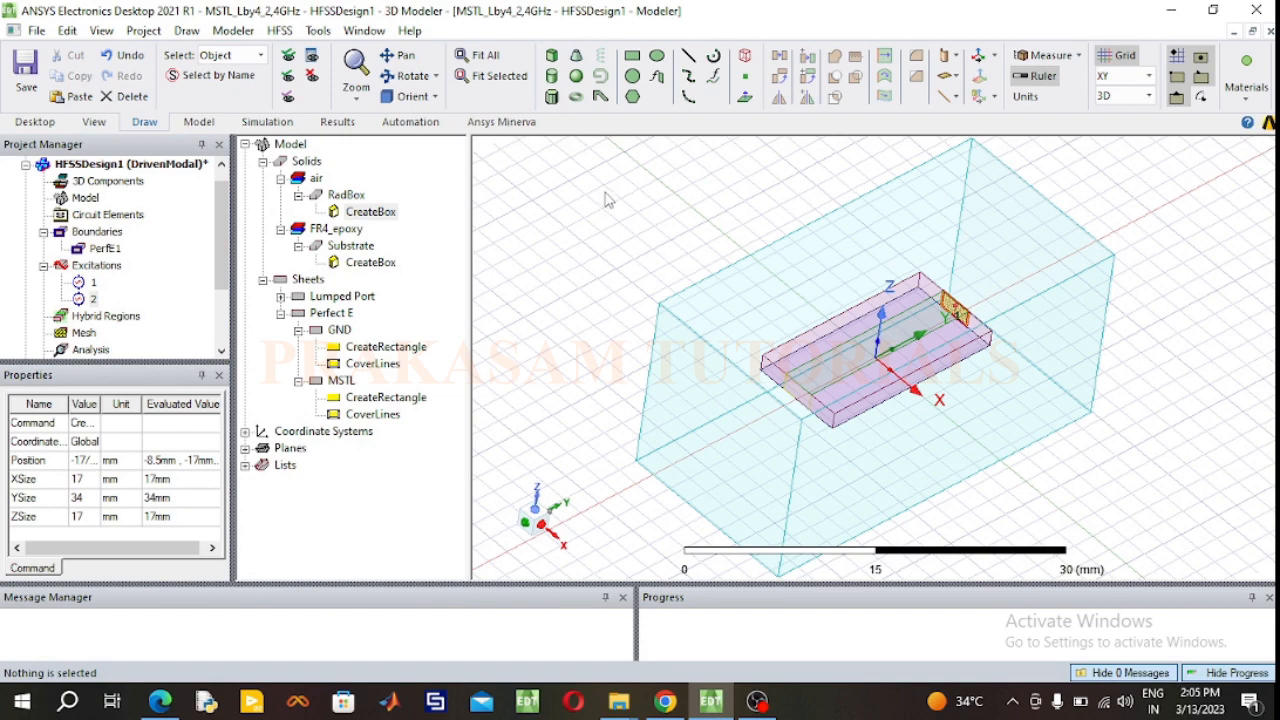
# Step: Assign a radiation boundary to RadBox, keeping the default name
pyautogui.click(733, 323)
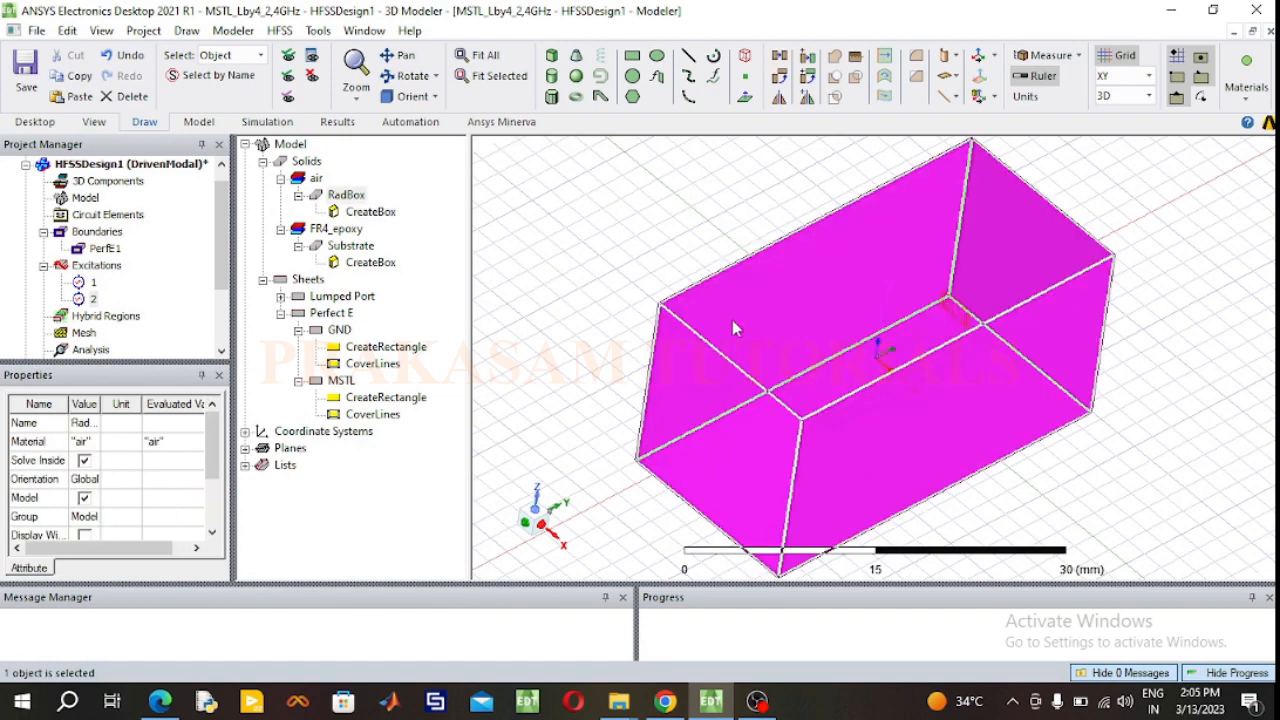
pyautogui.click(601, 248)
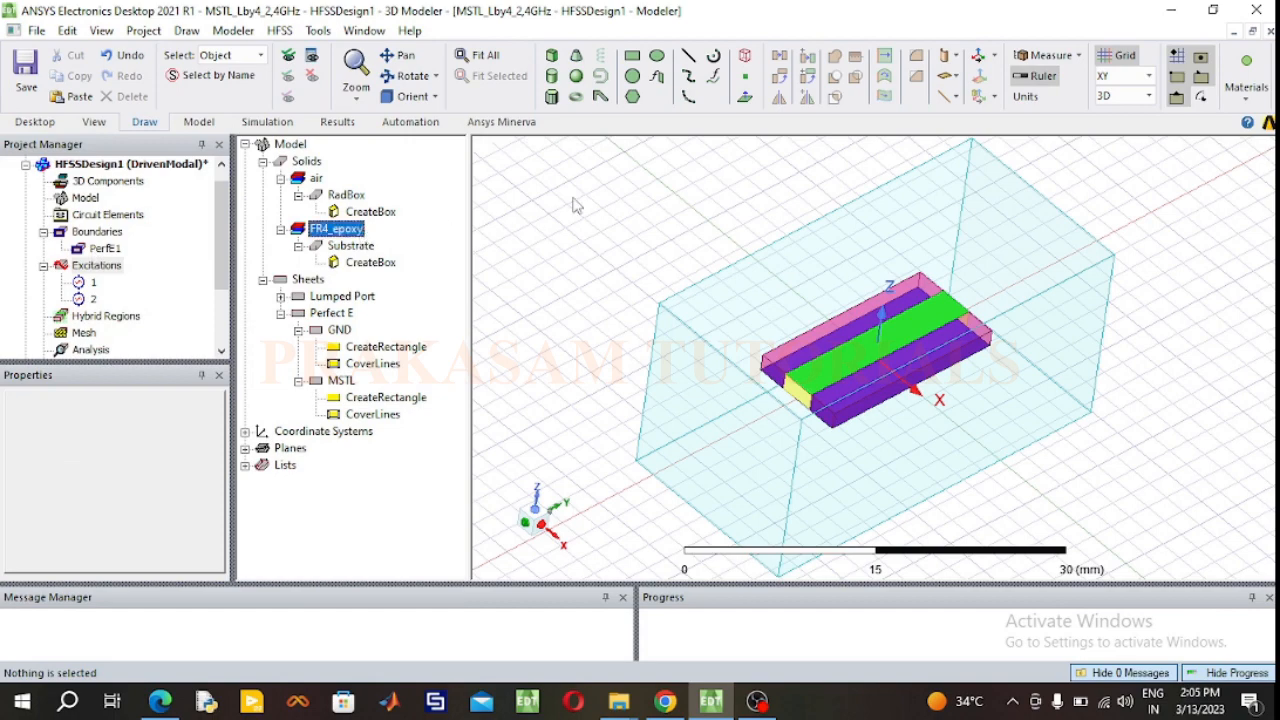
pyautogui.click(786, 306)
pyautogui.rightClick(786, 304)
pyautogui.moveTo(888, 474)
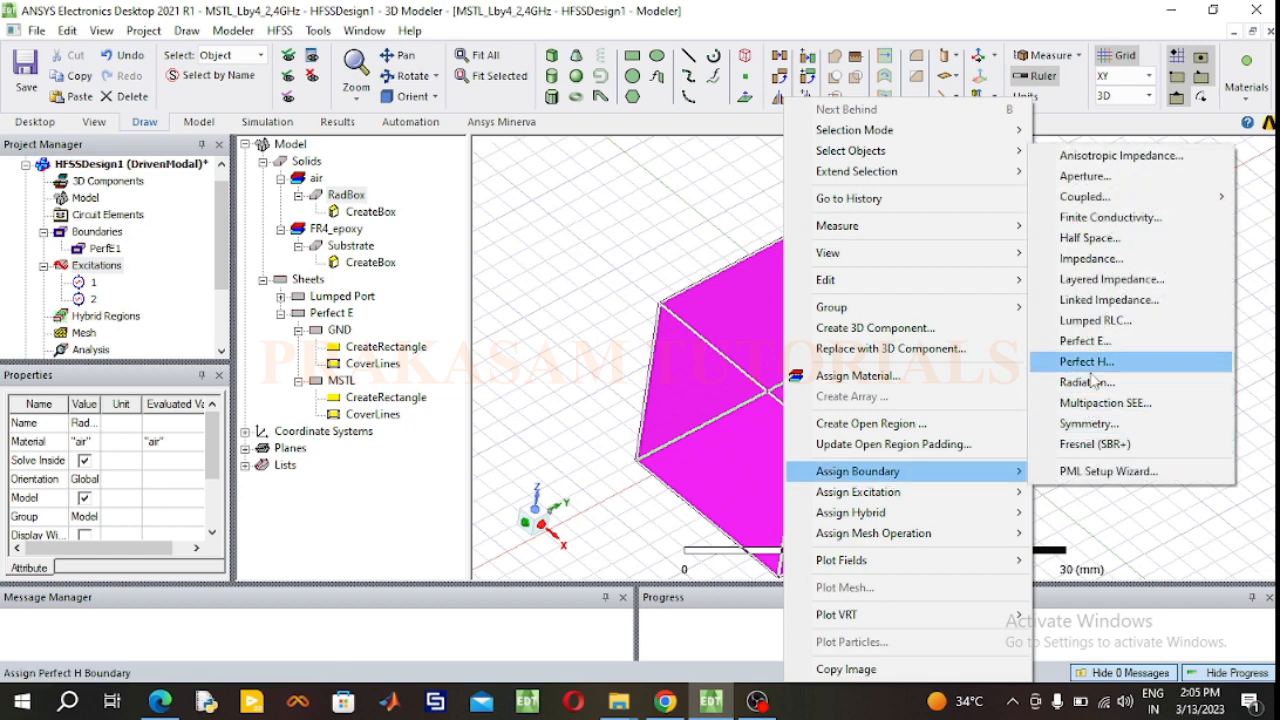
pyautogui.click(1088, 382)
pyautogui.click(569, 491)
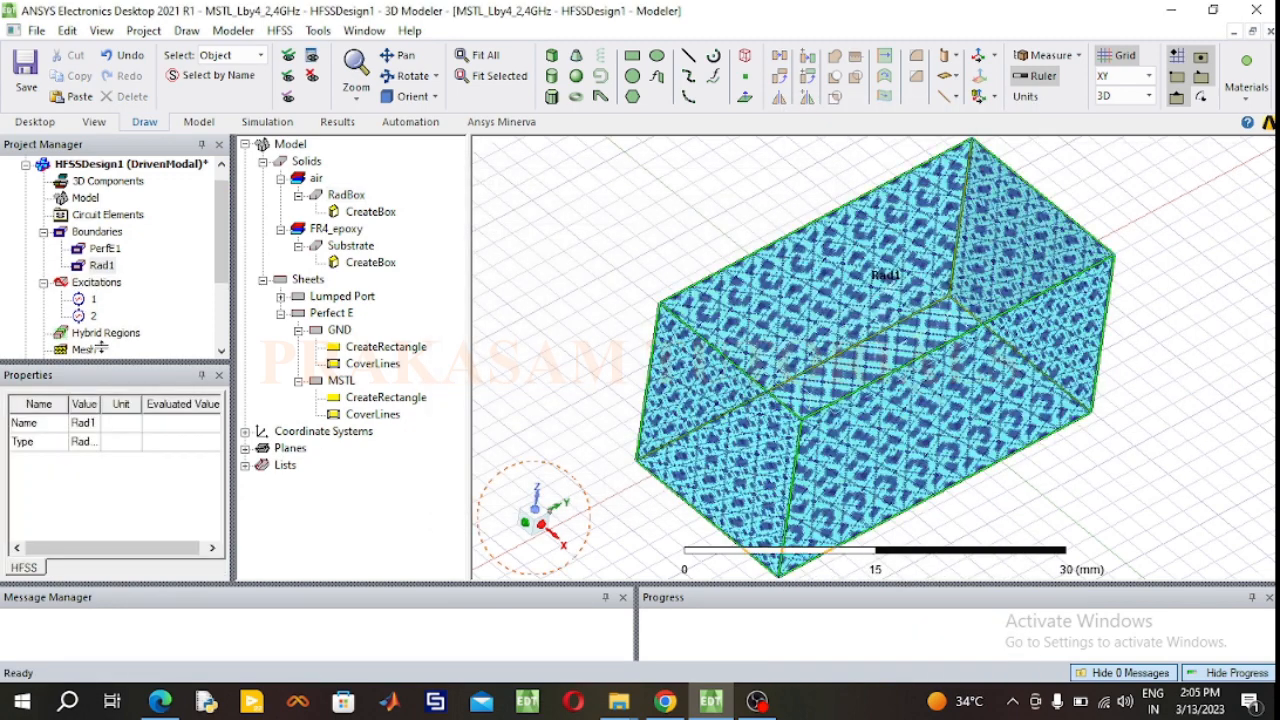
pyautogui.click(563, 261)
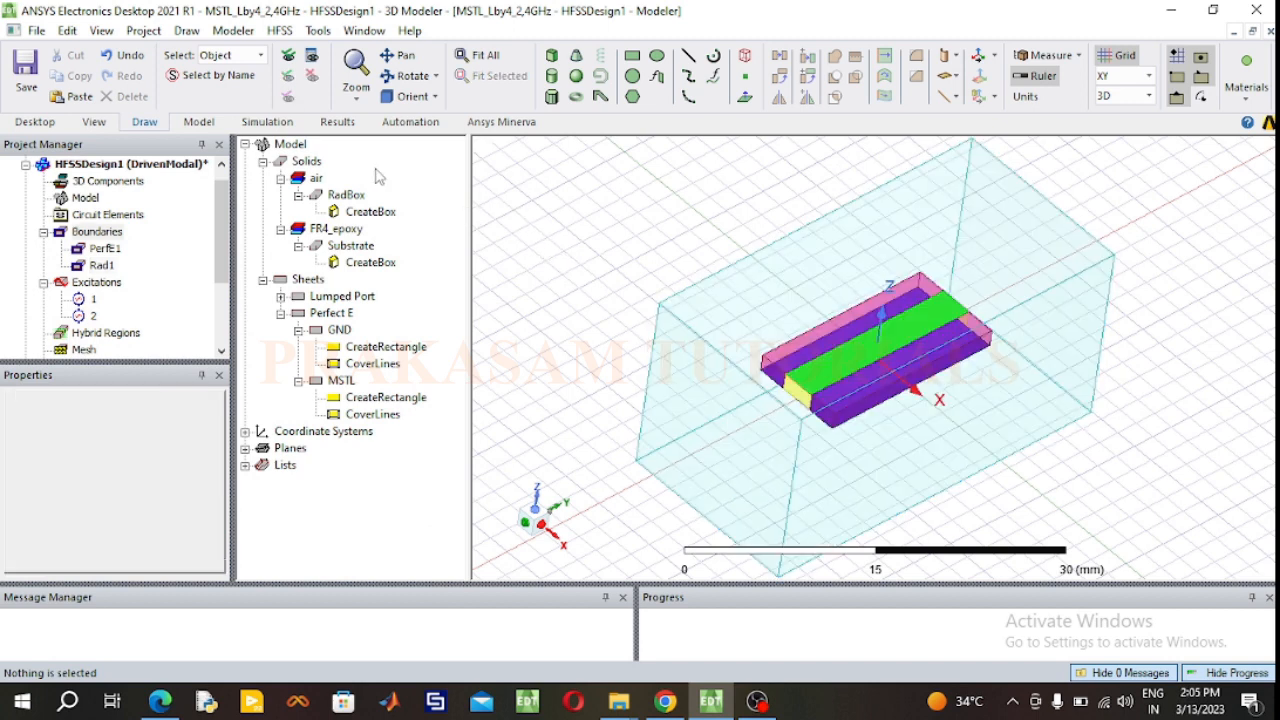
# Step: Add a driven solution setup at a single frequency of 2.4 GHz with a maximum of 12 passes
pyautogui.click(278, 124)
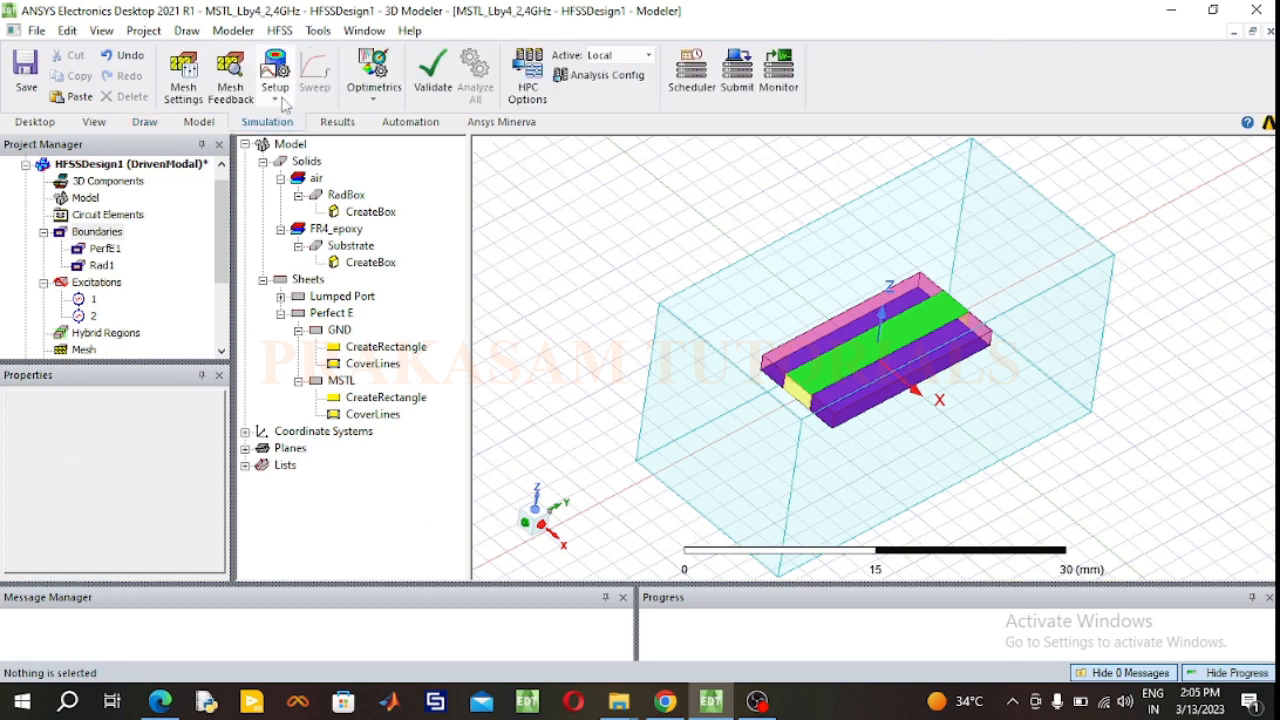
pyautogui.click(278, 100)
pyautogui.click(298, 143)
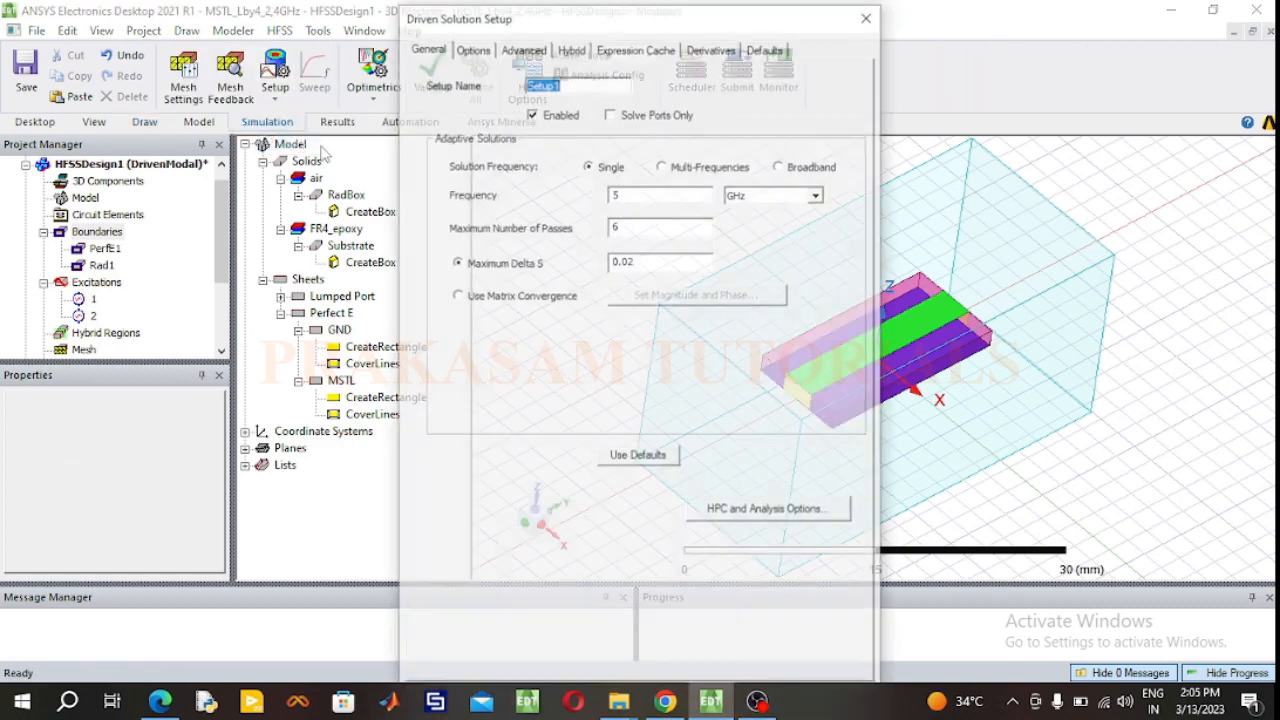
pyautogui.moveTo(635, 195); pyautogui.dragTo(603, 203)
pyautogui.write('2.4')
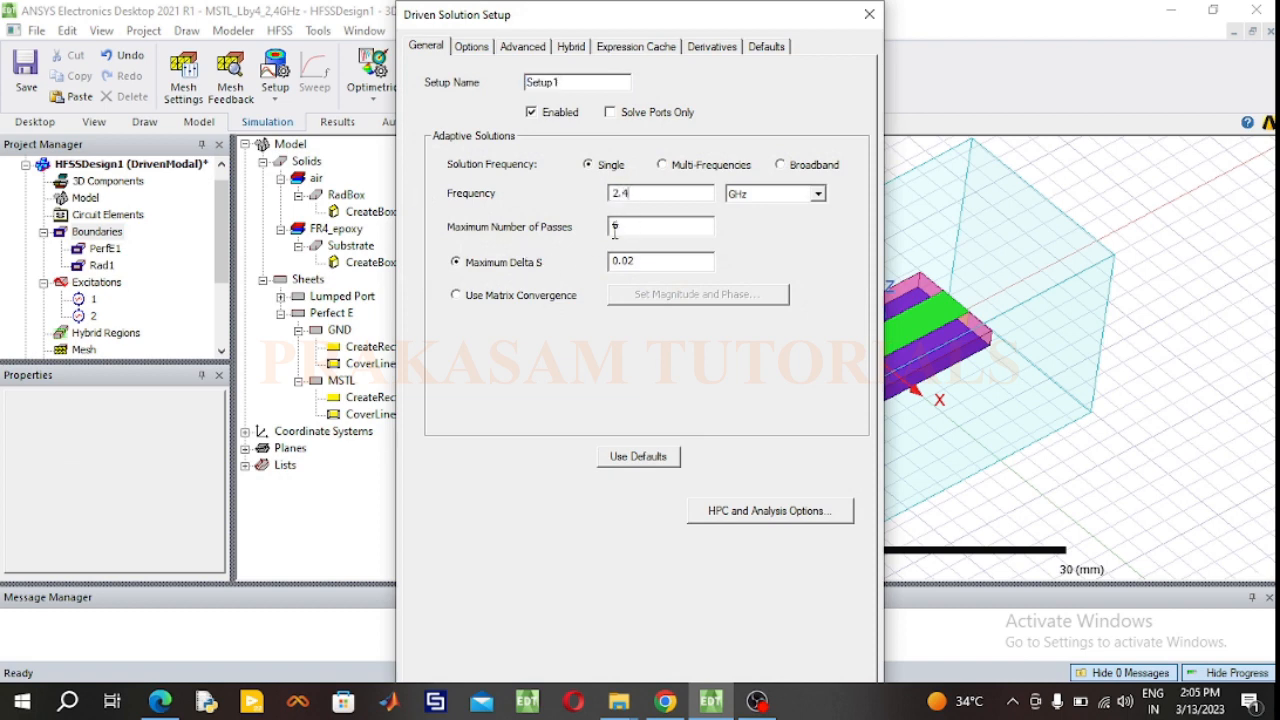
pyautogui.moveTo(629, 227); pyautogui.dragTo(600, 235)
pyautogui.write('12')
pyautogui.press('Return')
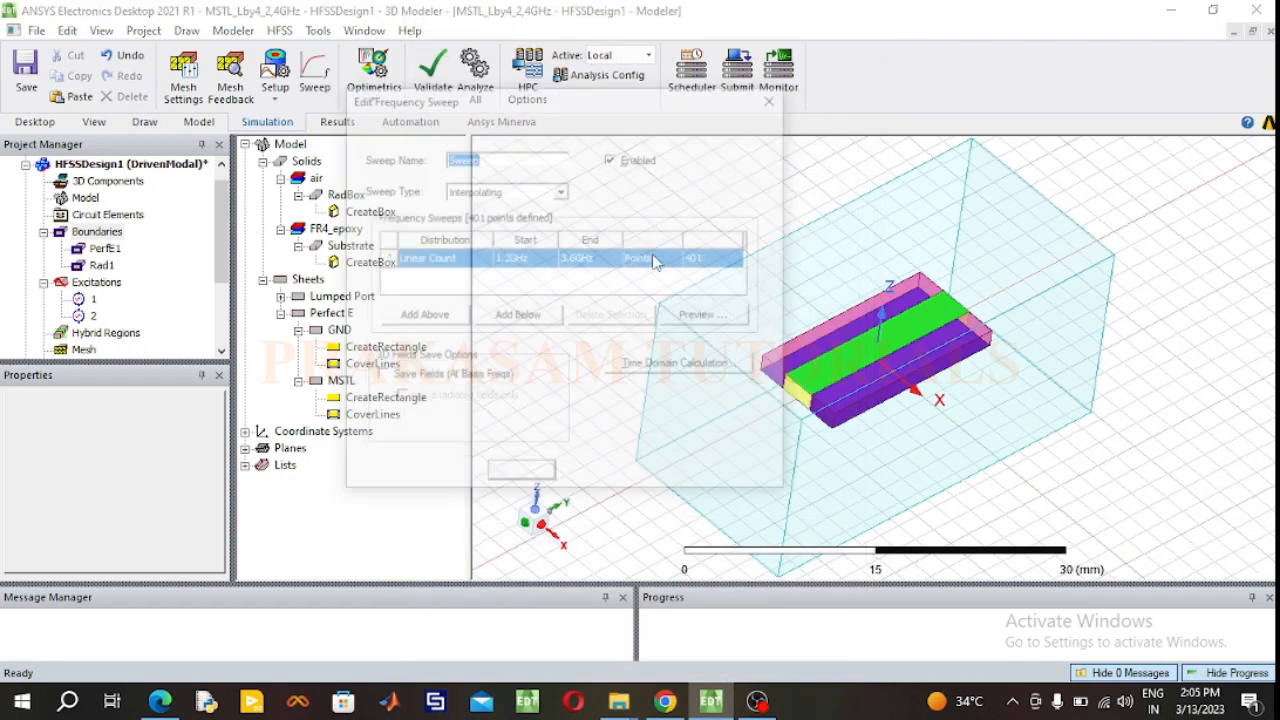
# Step: Set the frequency sweep type to Fast and its start frequency to 1 GHz
pyautogui.click(562, 192)
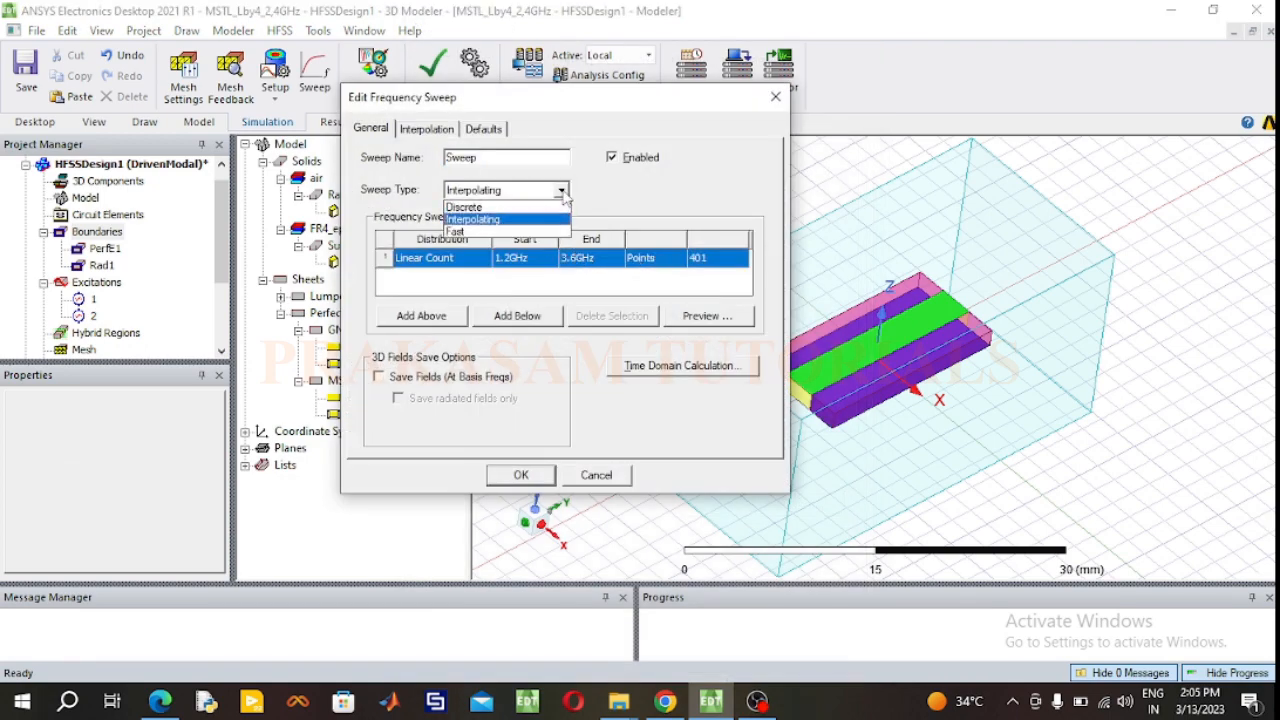
pyautogui.click(510, 232)
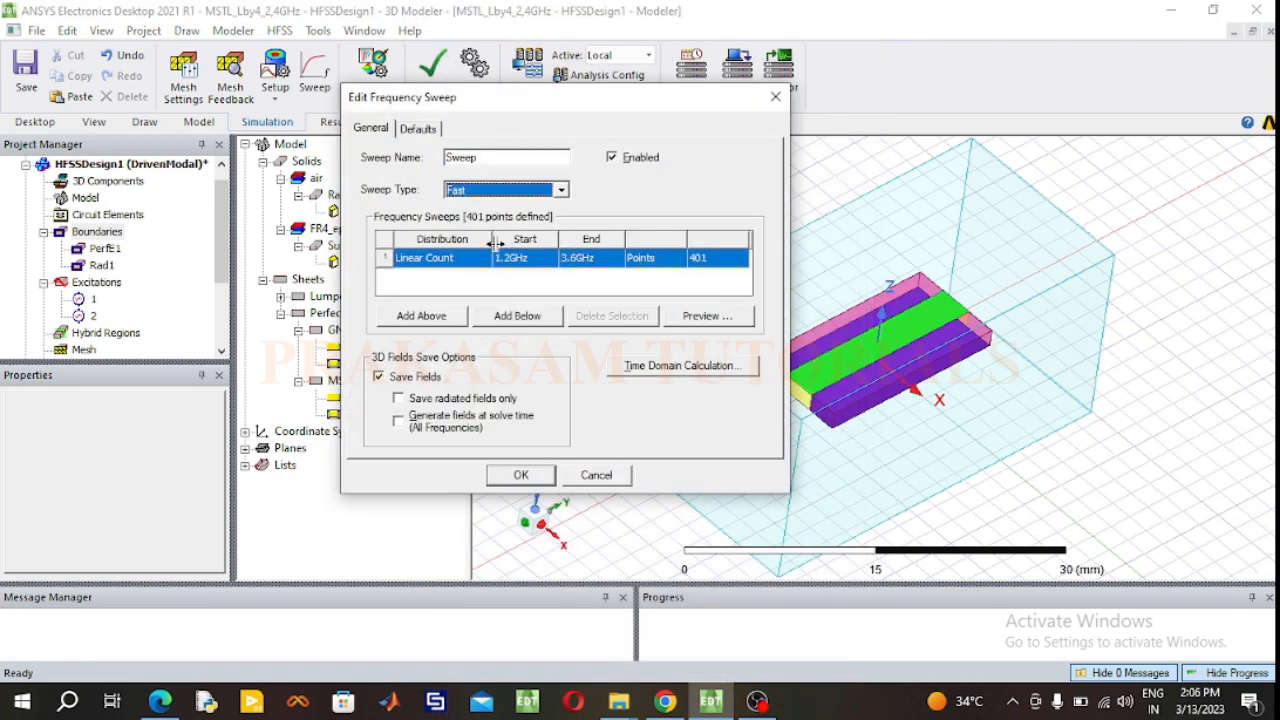
pyautogui.doubleClick(507, 258)
pyautogui.click(508, 258)
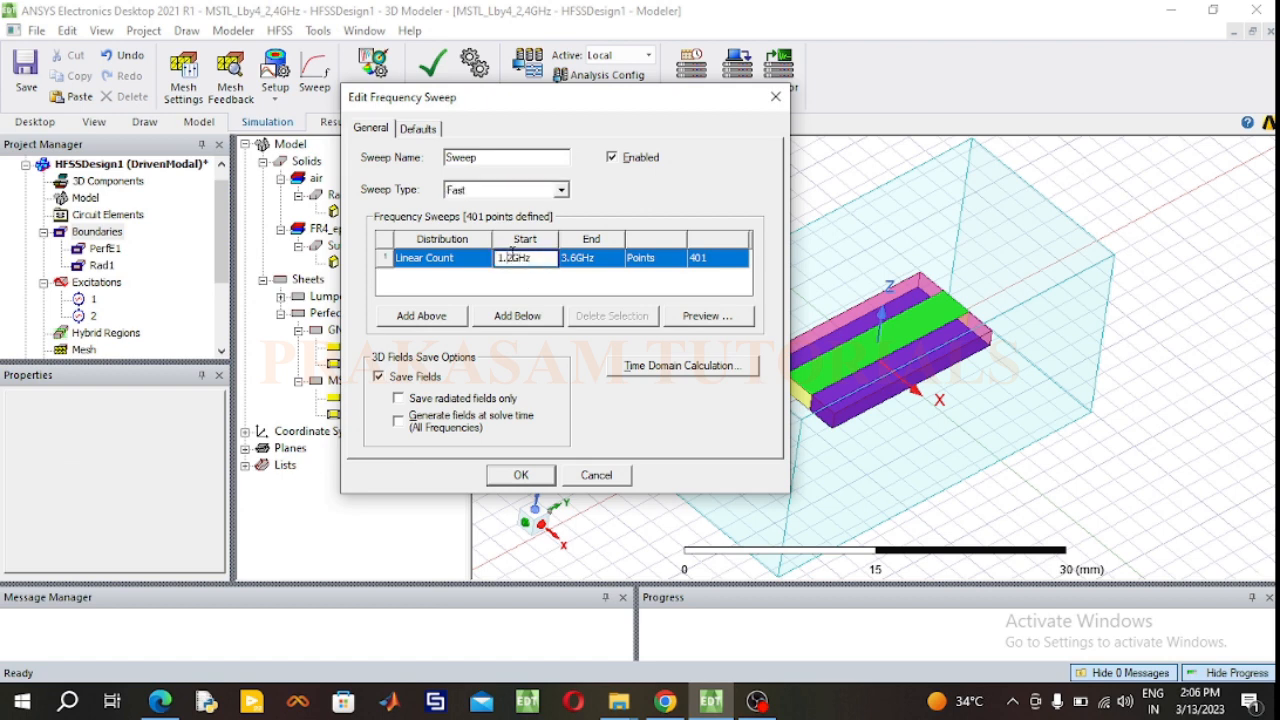
pyautogui.moveTo(513, 258); pyautogui.dragTo(496, 258)
# Step: Set the sweep's end frequency to 4 GHz with 91 points and accept the sweep
pyautogui.click(576, 257)
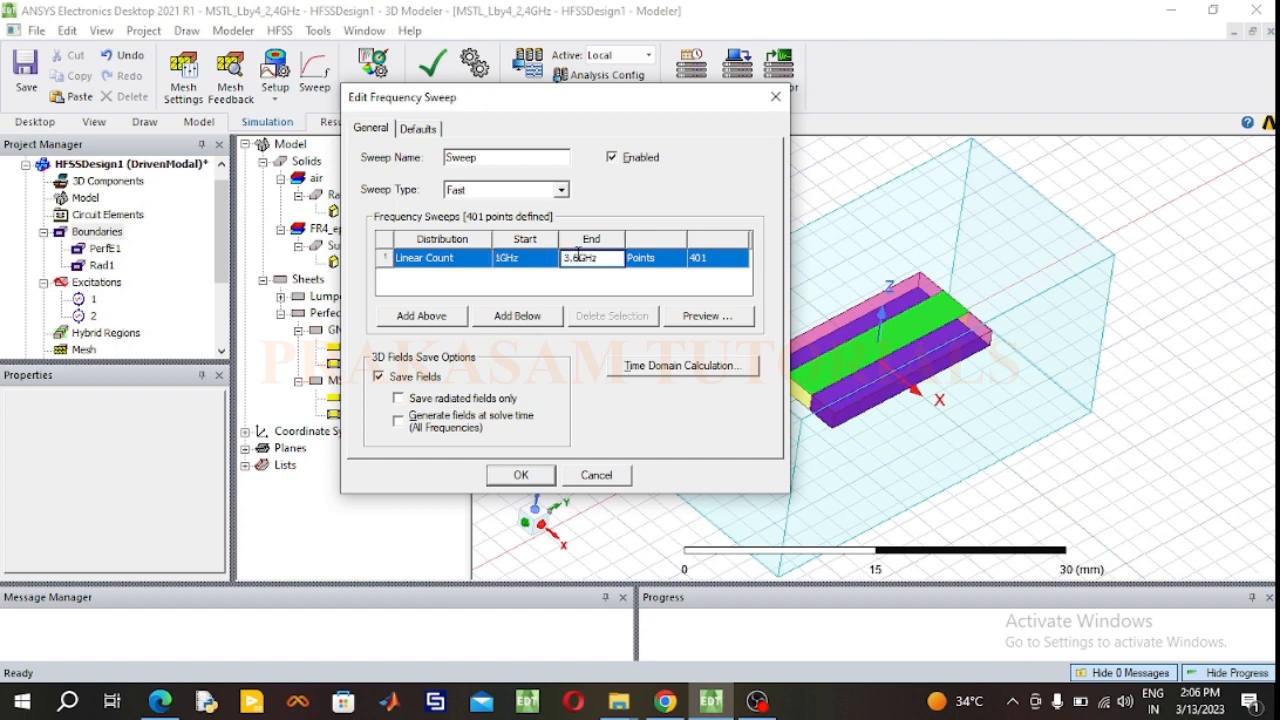
pyautogui.press('BackSpace')
pyautogui.press('BackSpace')
pyautogui.press('BackSpace')
pyautogui.write('5')
pyautogui.press('BackSpace')
pyautogui.write('4')
pyautogui.click(706, 257)
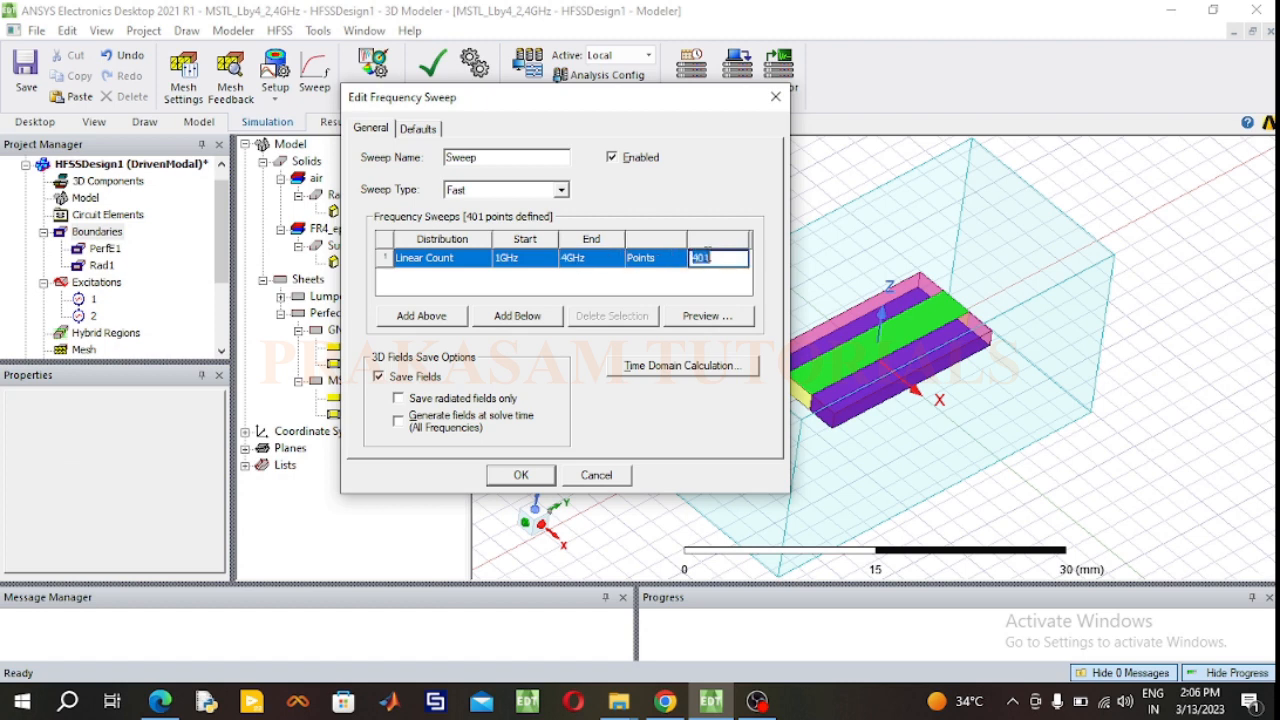
pyautogui.write('91')
pyautogui.click(521, 476)
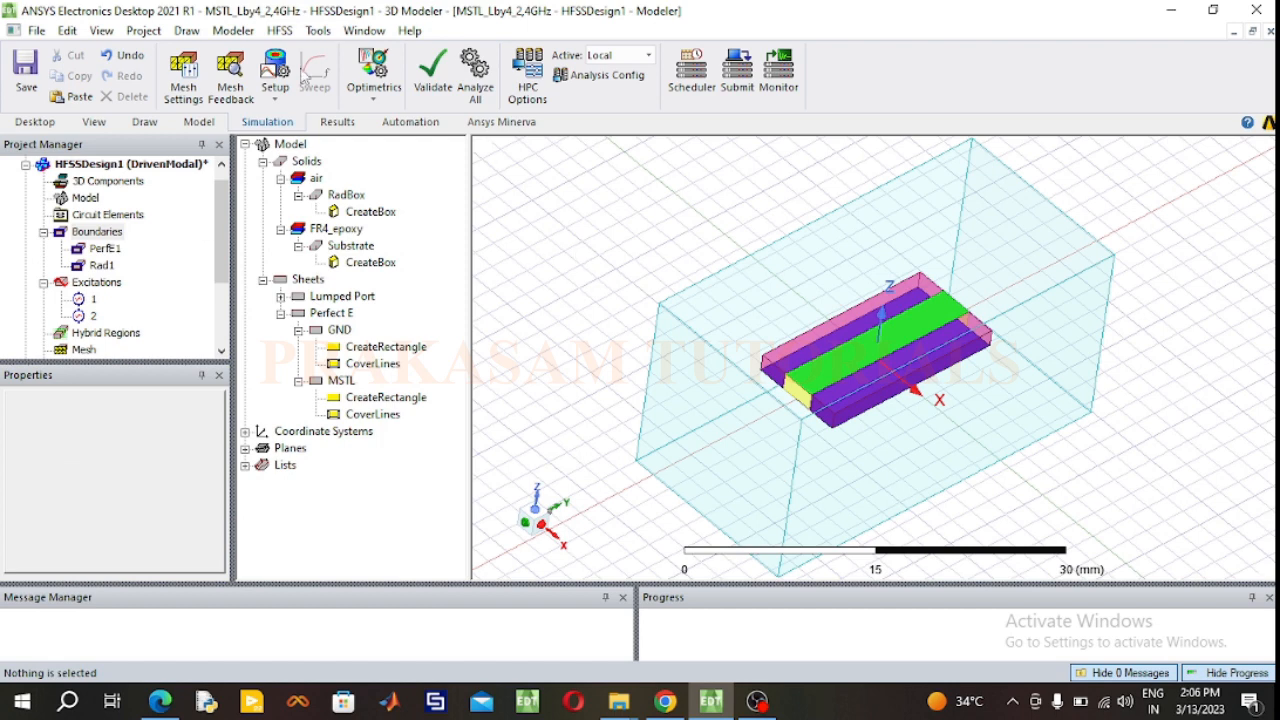
# Step: Run the validation check on the design, close its report and analyze all solution setups
pyautogui.click(433, 90)
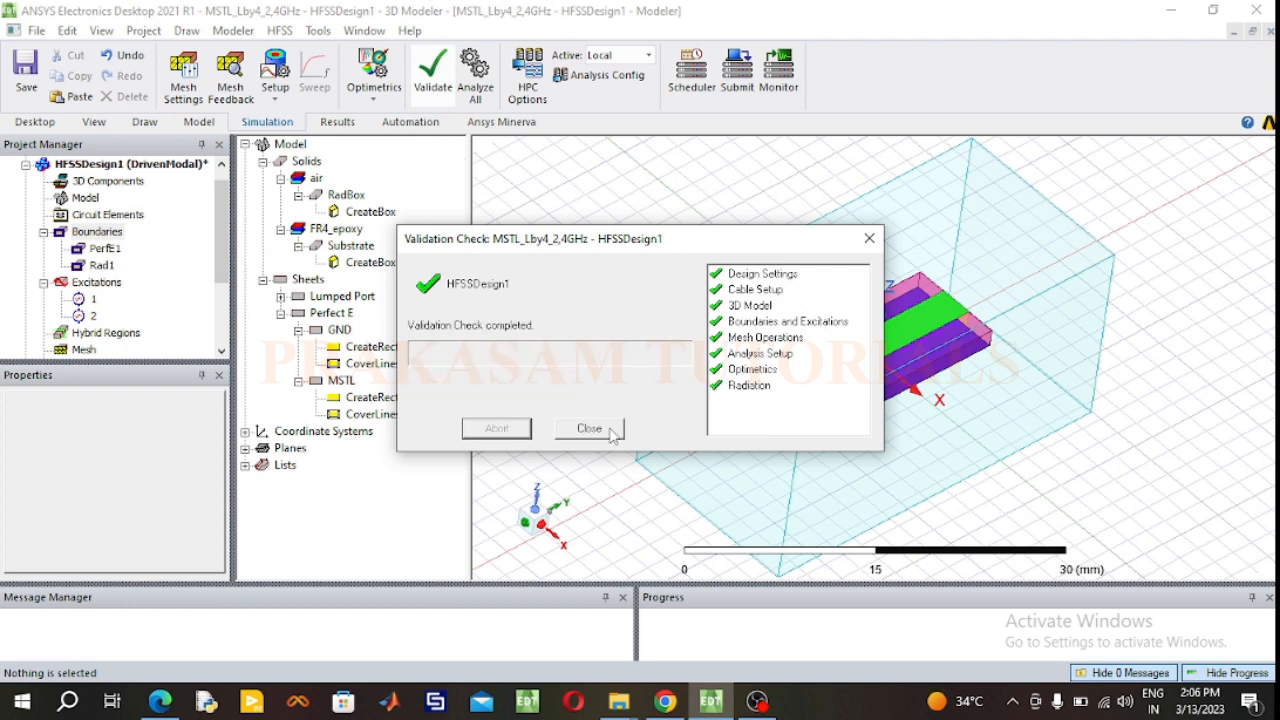
pyautogui.click(590, 428)
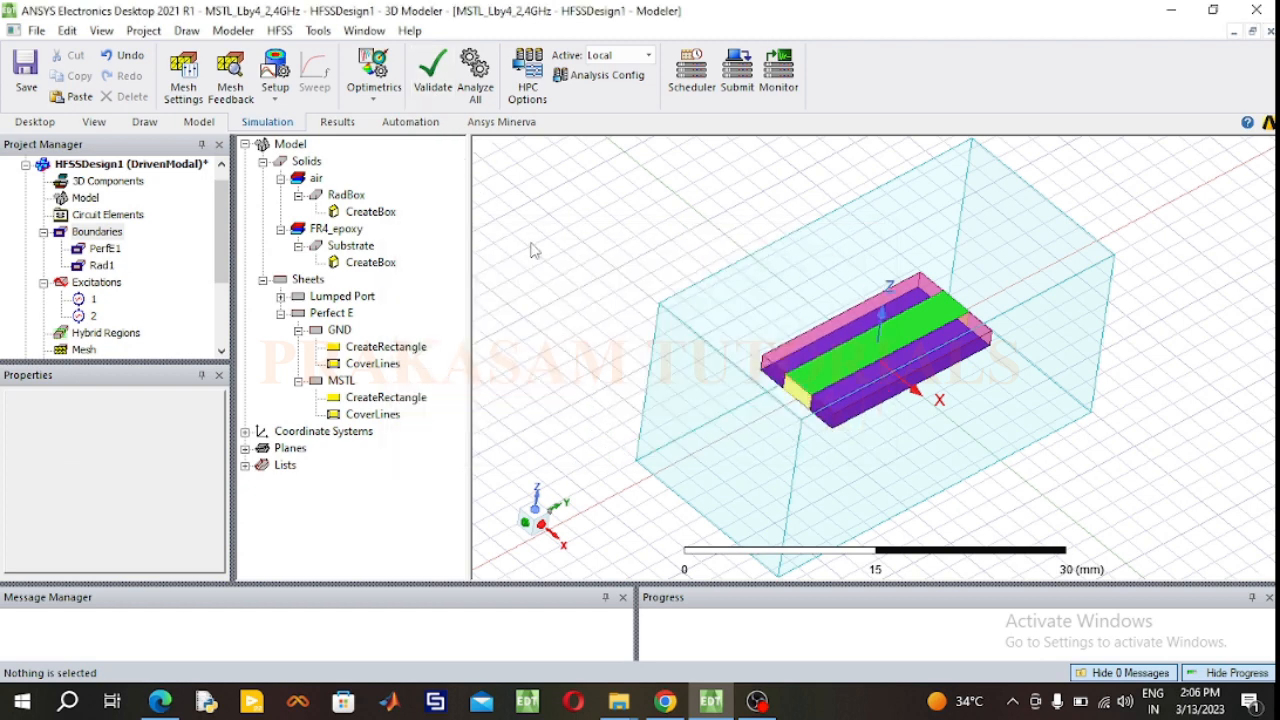
pyautogui.click(477, 95)
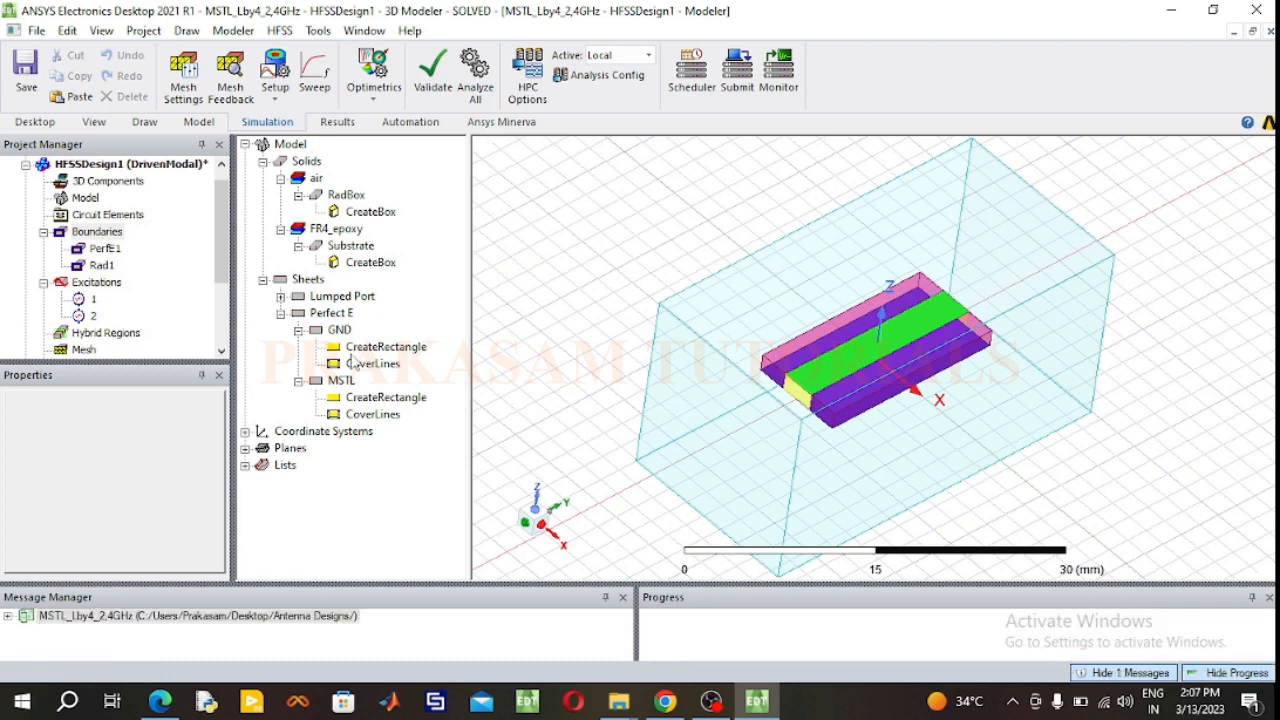
# Step: Create a rectangular modal solution data plot of S(1,1), S(2,1), S(1,2) and S(2,2) in dB over the frequency sweep
pyautogui.click(43, 231)
pyautogui.click(43, 248)
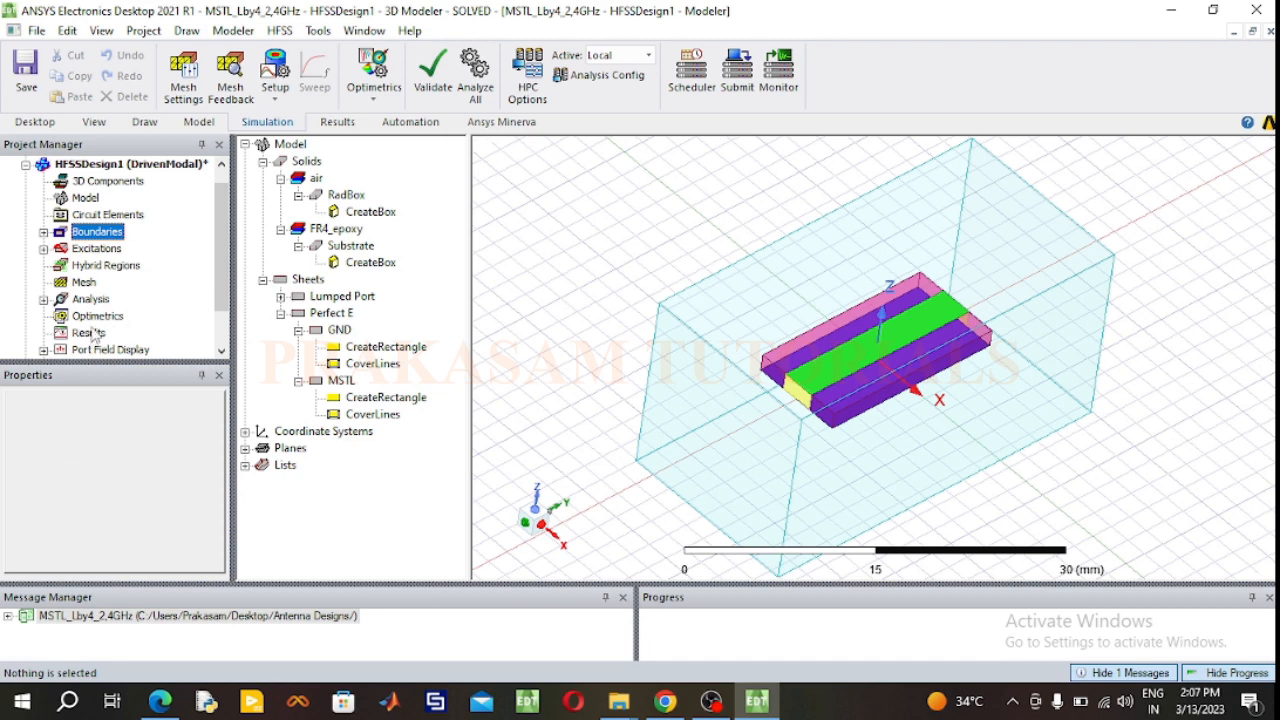
pyautogui.click(90, 338)
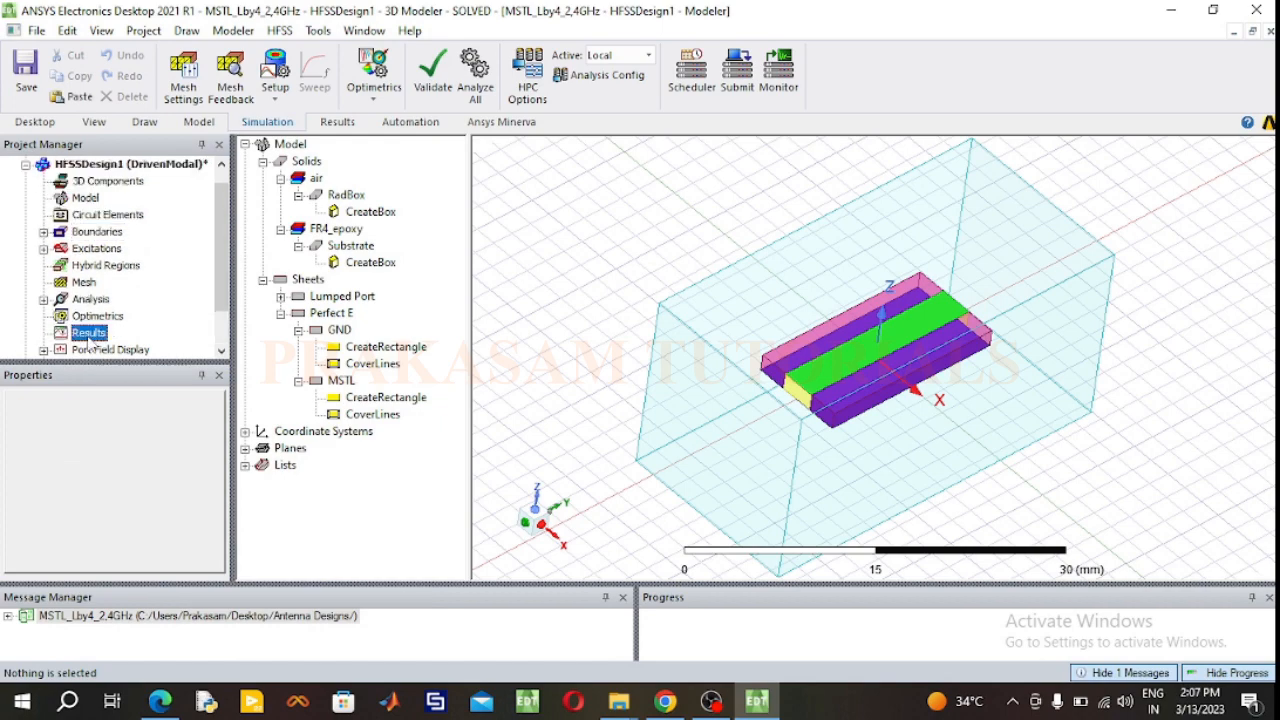
pyautogui.rightClick(88, 338)
pyautogui.moveTo(188, 162)
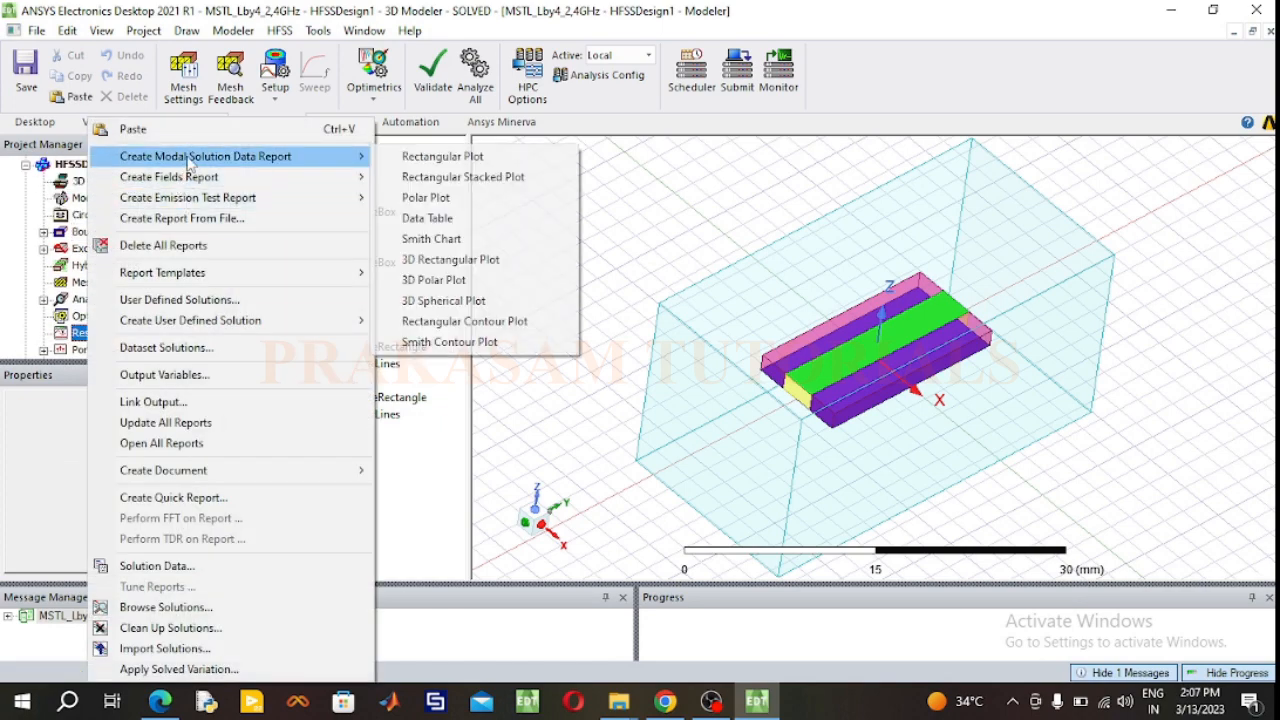
pyautogui.click(443, 157)
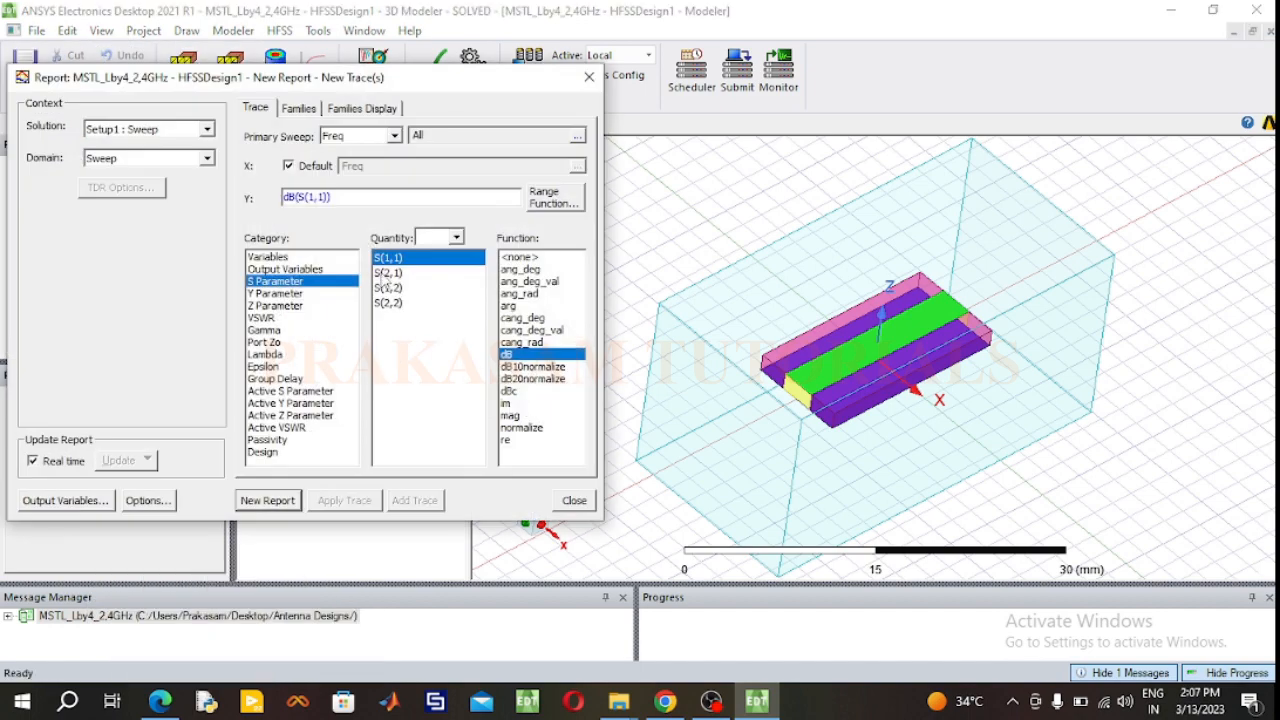
pyautogui.keyDown('ctrl'); pyautogui.click(389, 274); pyautogui.keyUp('ctrl')
pyautogui.keyDown('ctrl'); pyautogui.click(392, 289); pyautogui.keyUp('ctrl')
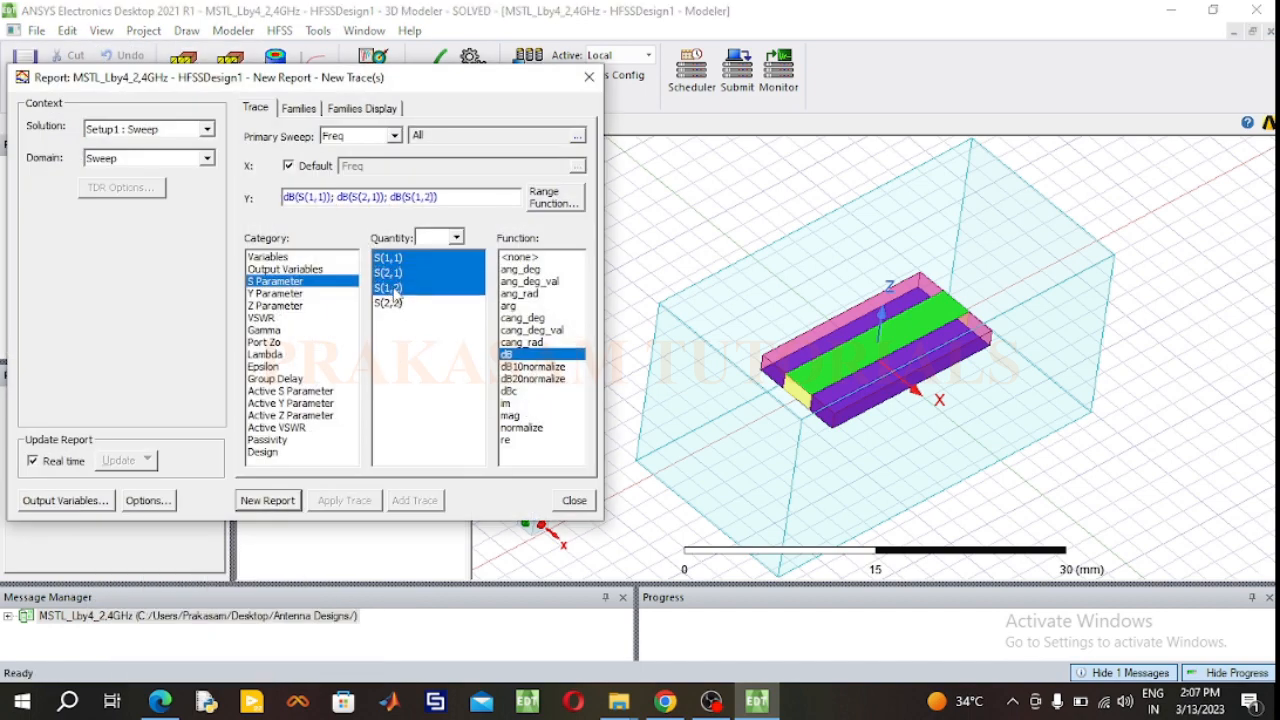
pyautogui.keyDown('ctrl'); pyautogui.click(390, 303); pyautogui.keyUp('ctrl')
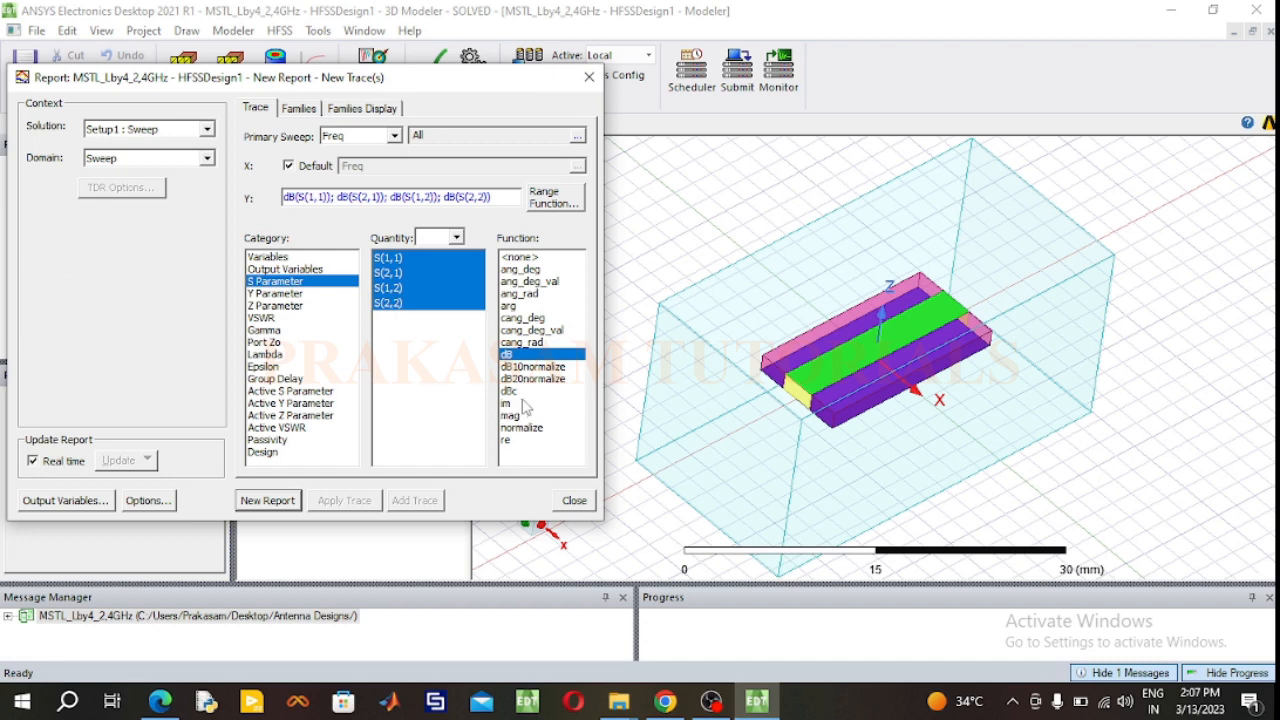
pyautogui.click(273, 499)
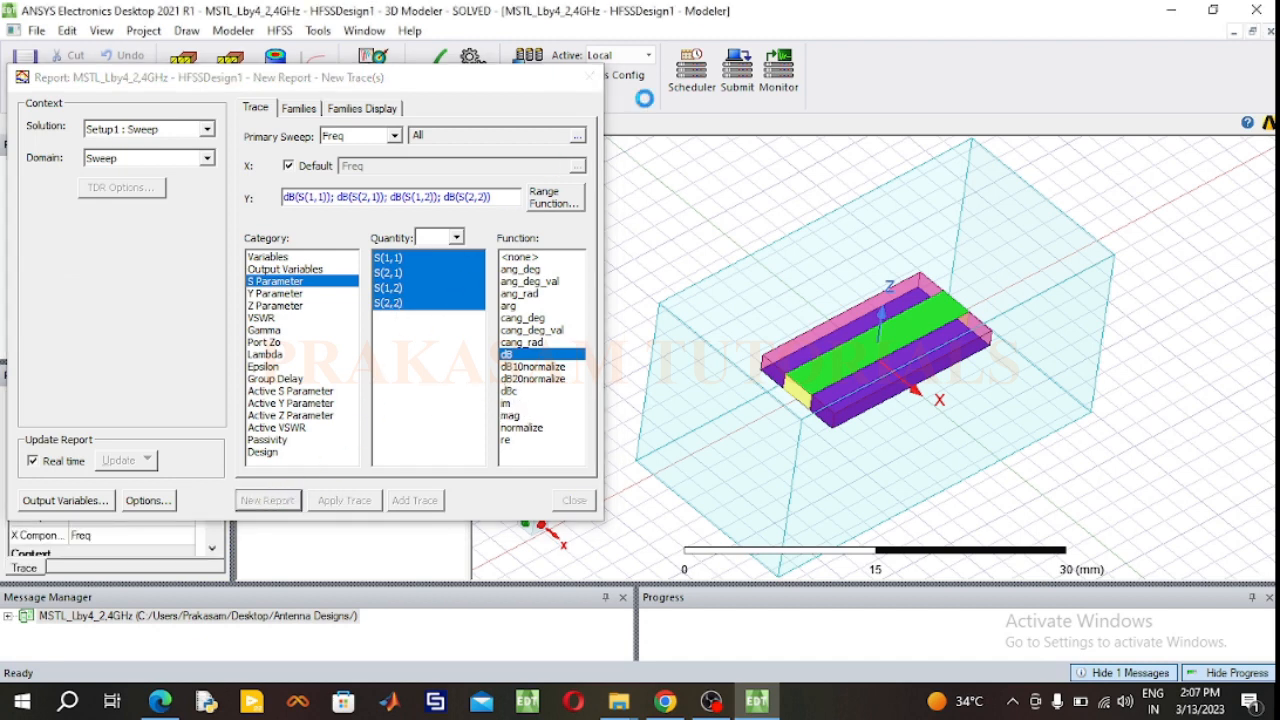
pyautogui.click(591, 77)
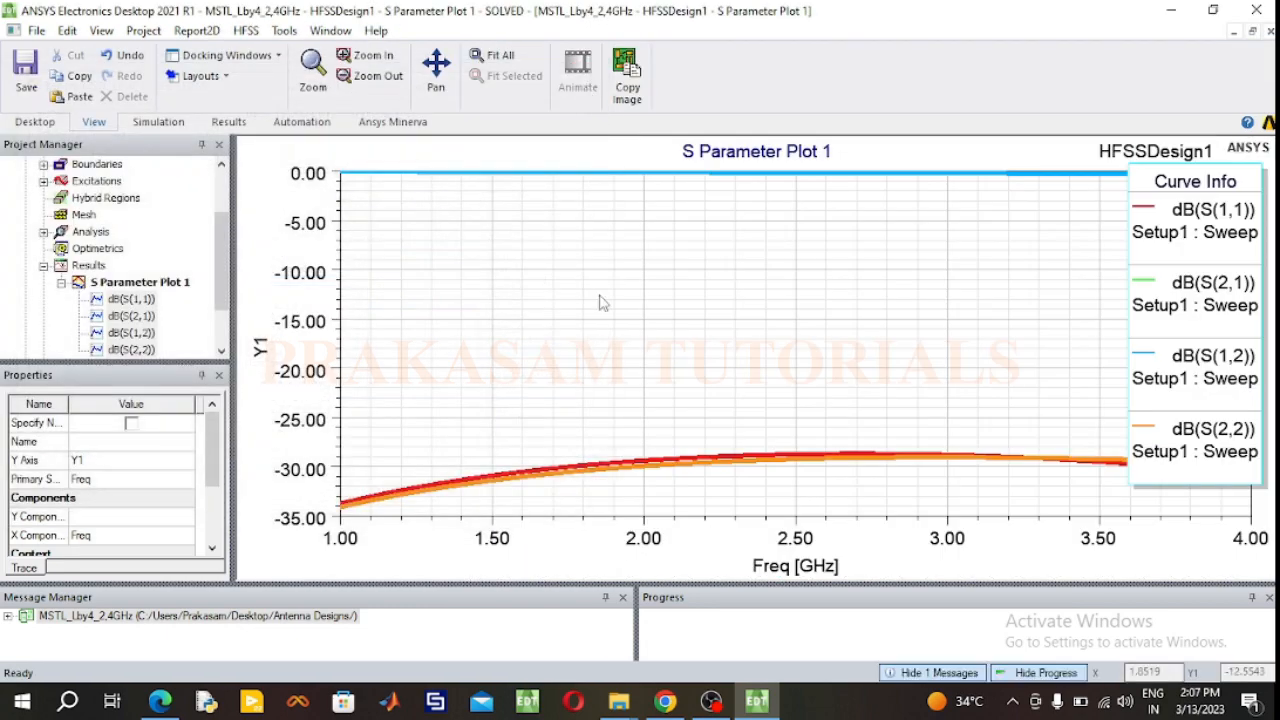
# Step: Place markers at 2.4 GHz on the S(1,1) and S(2,2) curves and end marker mode
pyautogui.rightClick(607, 264)
pyautogui.moveTo(663, 271)
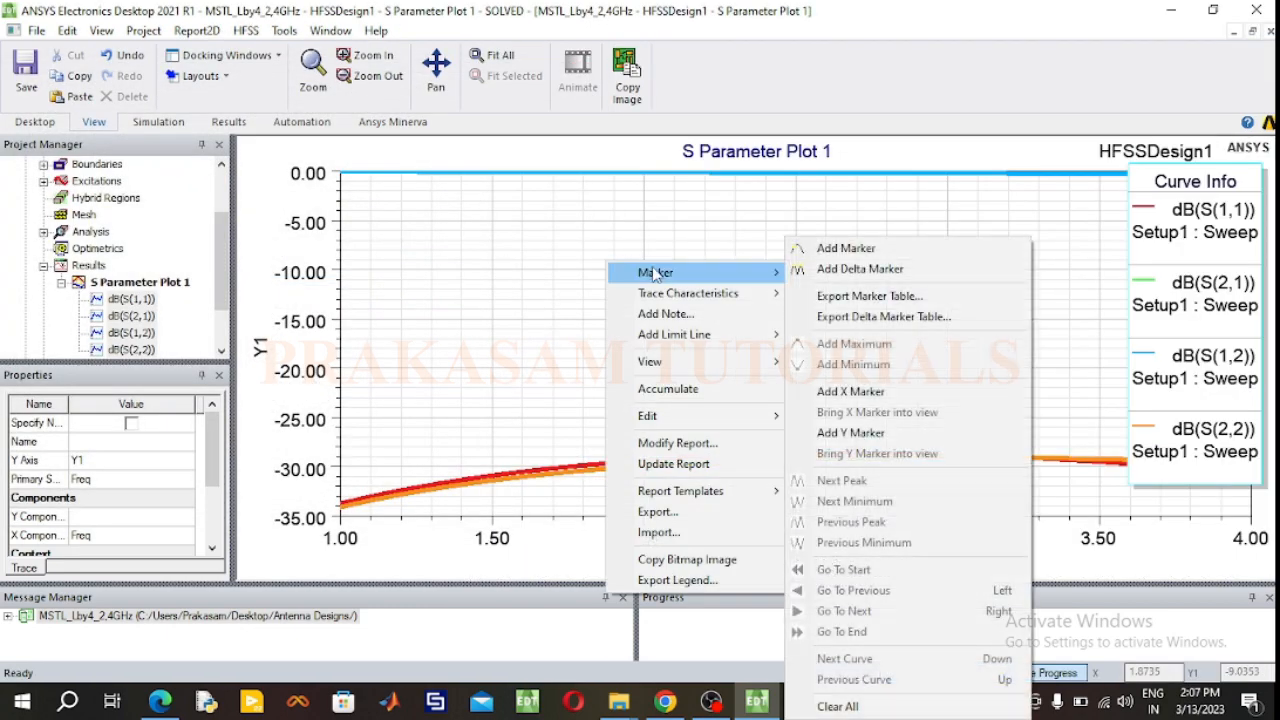
pyautogui.click(846, 249)
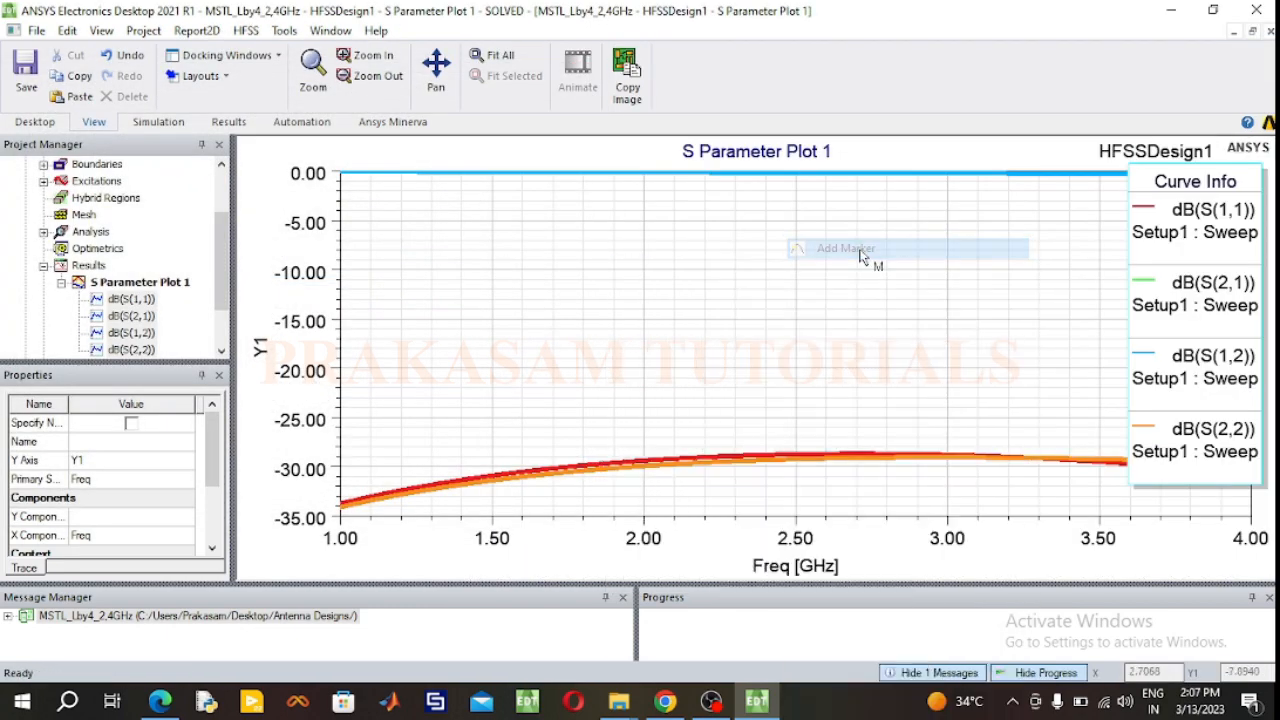
pyautogui.click(763, 459)
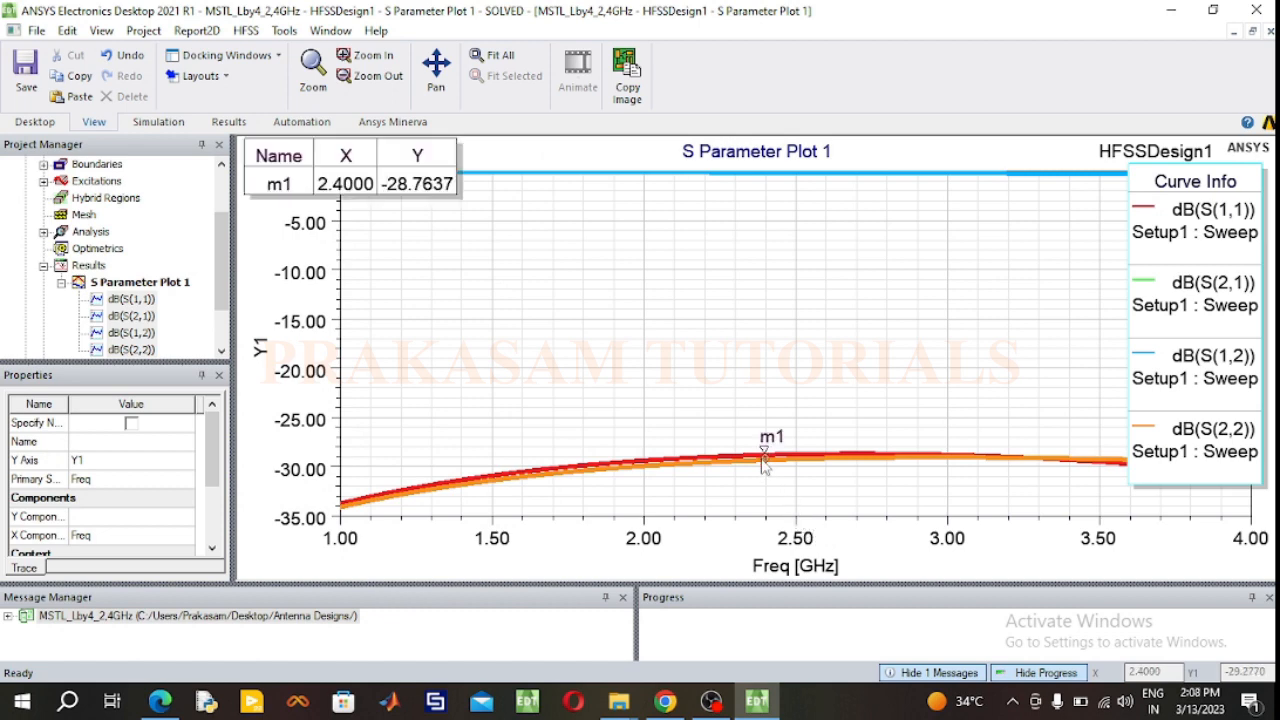
pyautogui.click(763, 461)
pyautogui.rightClick(646, 337)
pyautogui.click(707, 316)
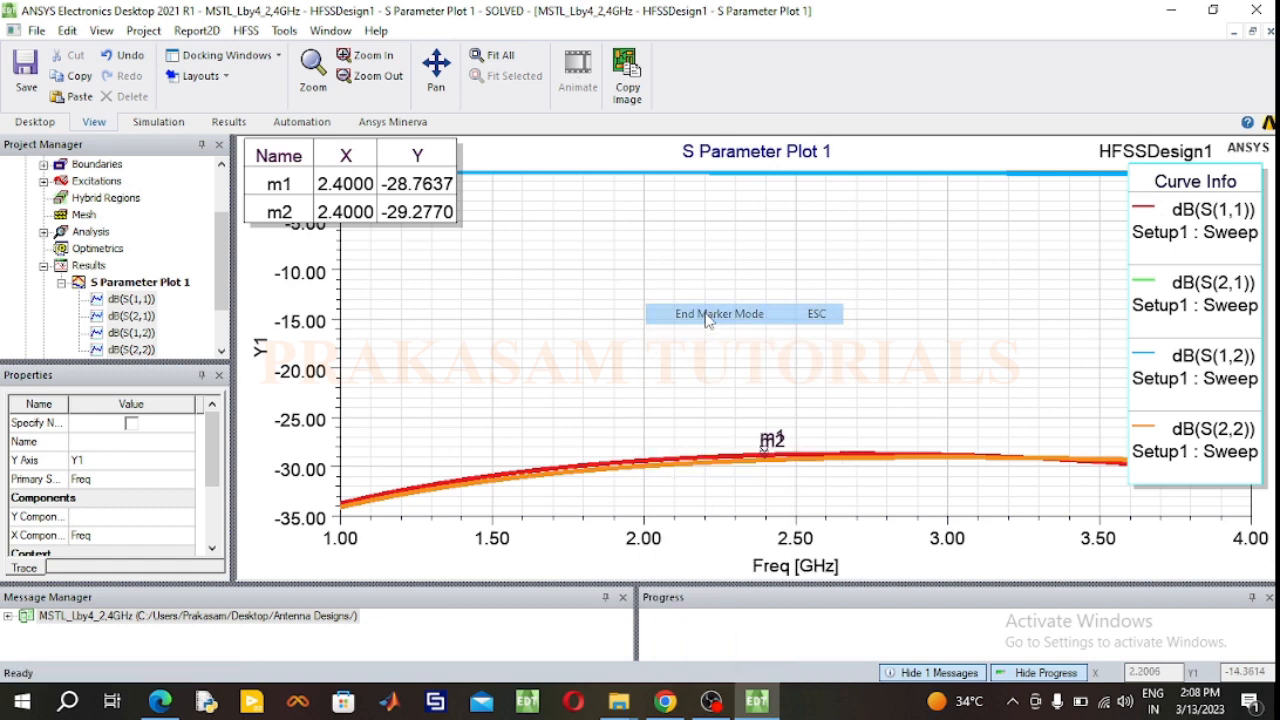
# Step: Highlight the reflection and transmission traces from the legend to compare the S-parameter curves
pyautogui.click(1172, 222)
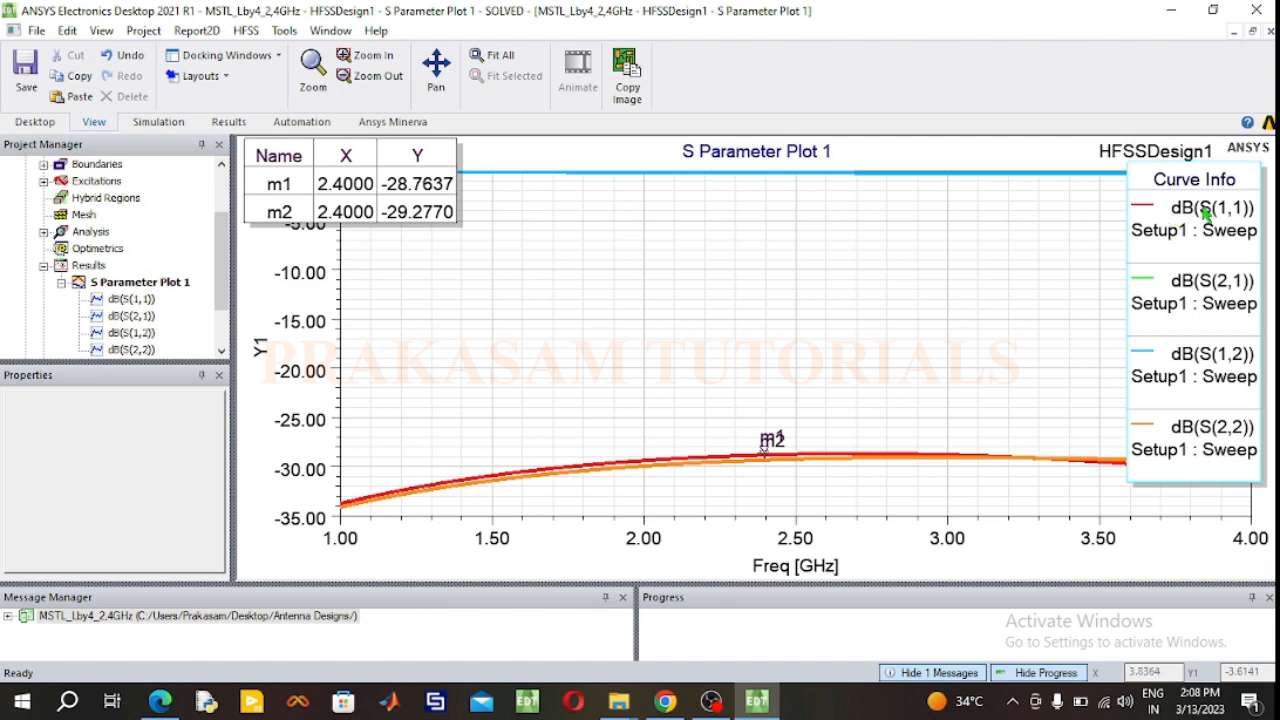
pyautogui.click(1226, 445)
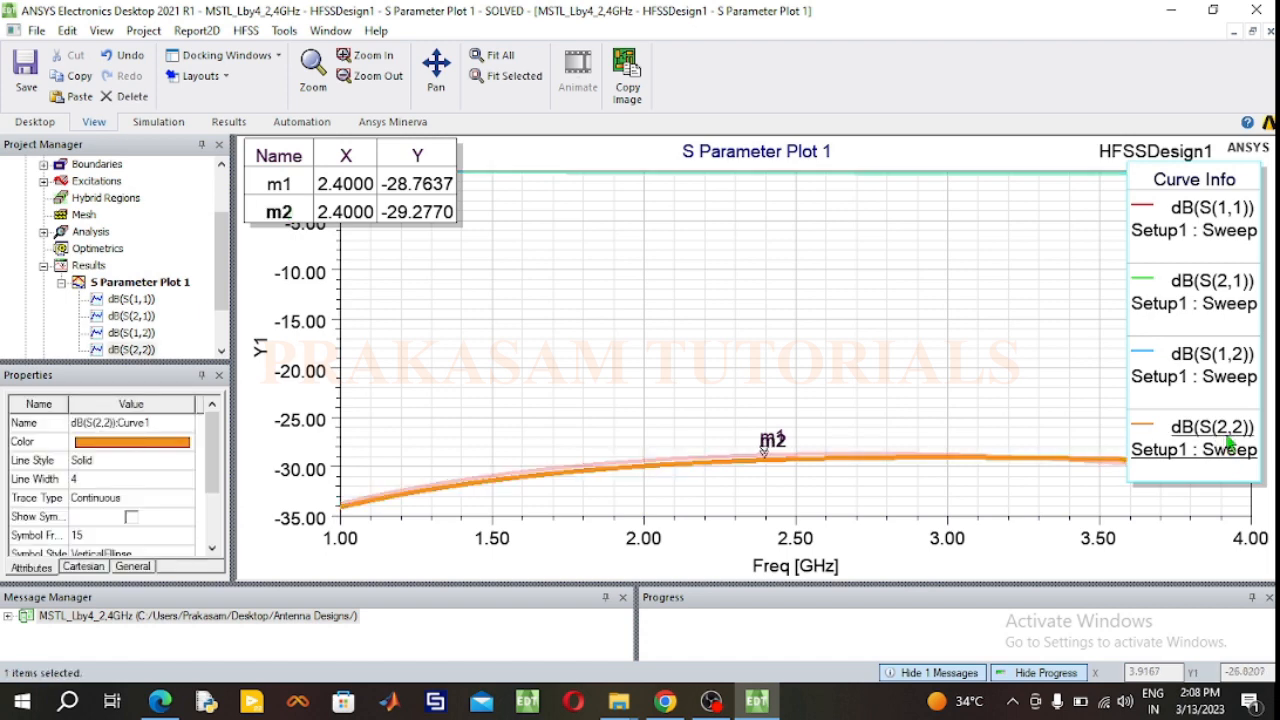
pyautogui.click(1215, 289)
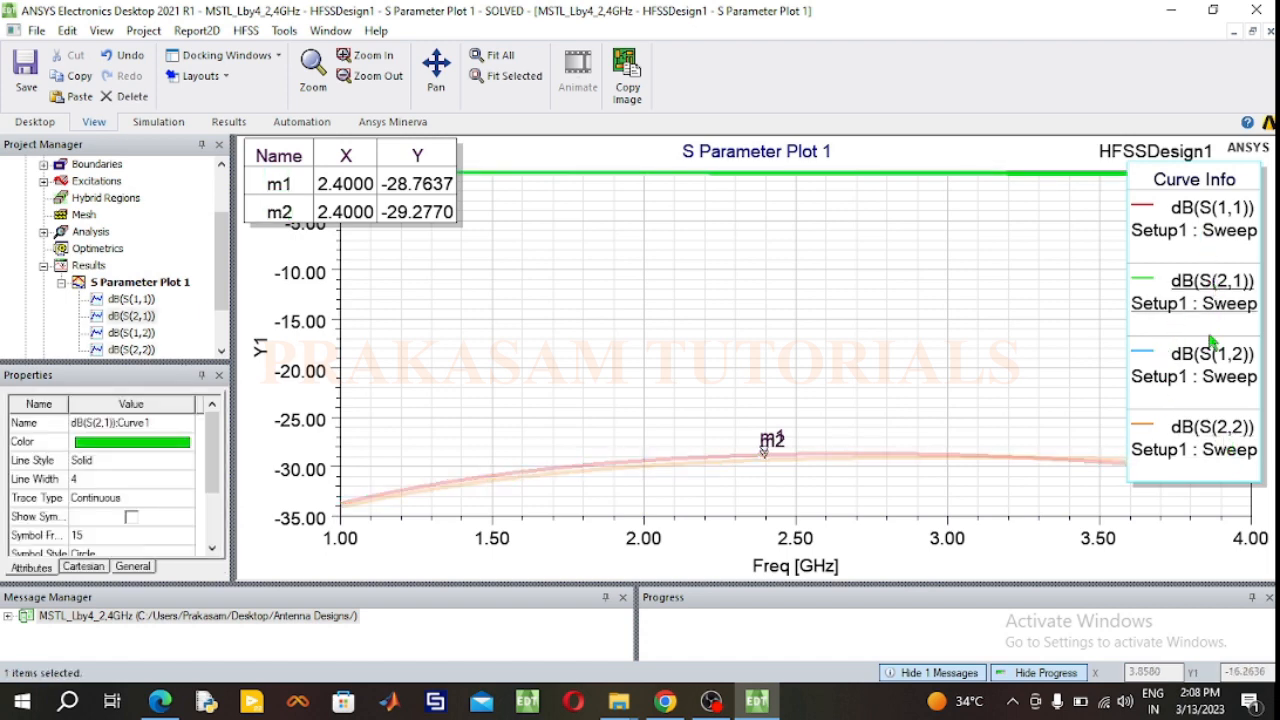
pyautogui.click(1204, 370)
pyautogui.click(1207, 304)
pyautogui.click(1207, 356)
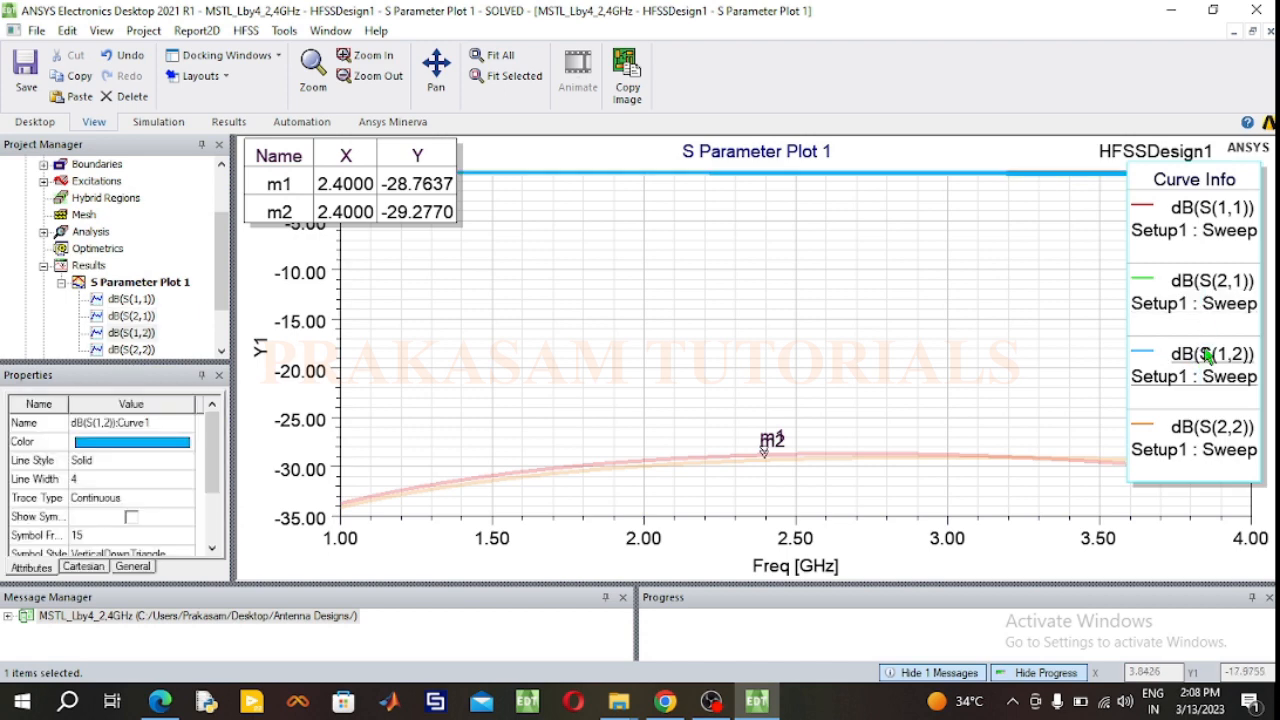
# Step: Move the marker table into the empty middle of the S-parameter plot and highlight each of the four traces again
pyautogui.moveTo(415, 185)
pyautogui.mouseDown()
pyautogui.moveTo(523, 249)
pyautogui.moveTo(621, 285)
pyautogui.mouseUp()
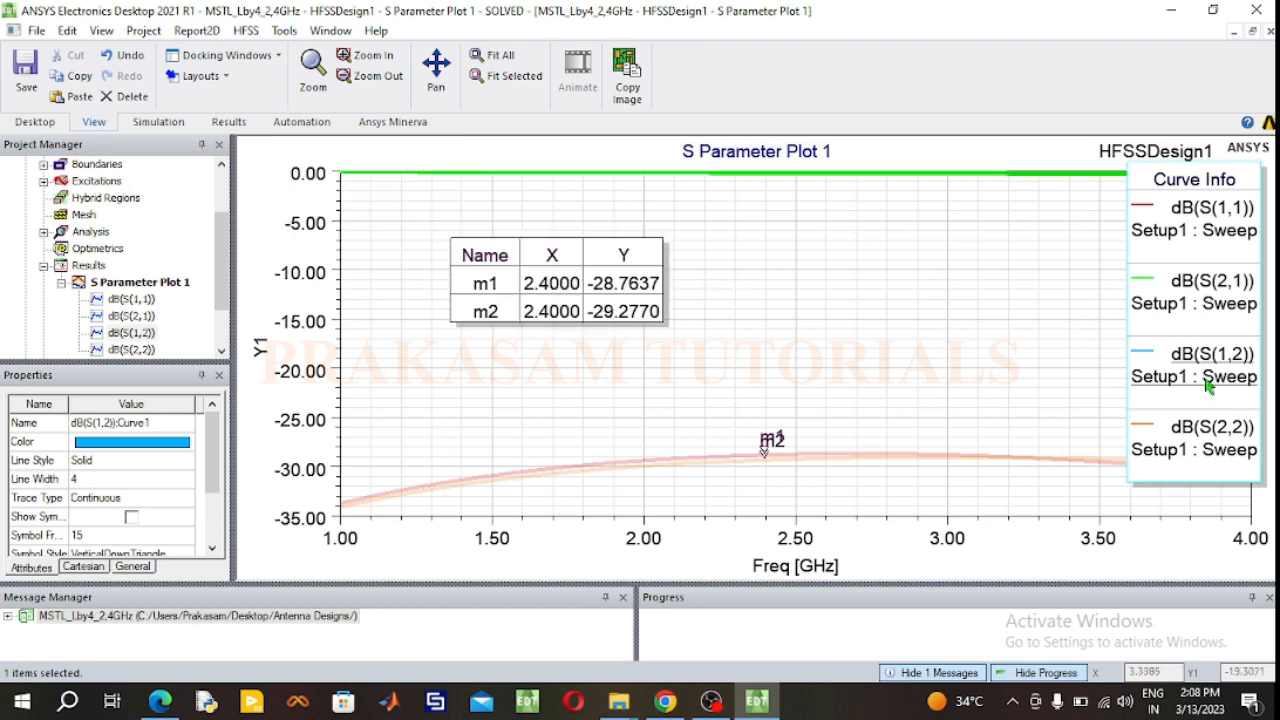
pyautogui.click(1229, 312)
pyautogui.click(1216, 367)
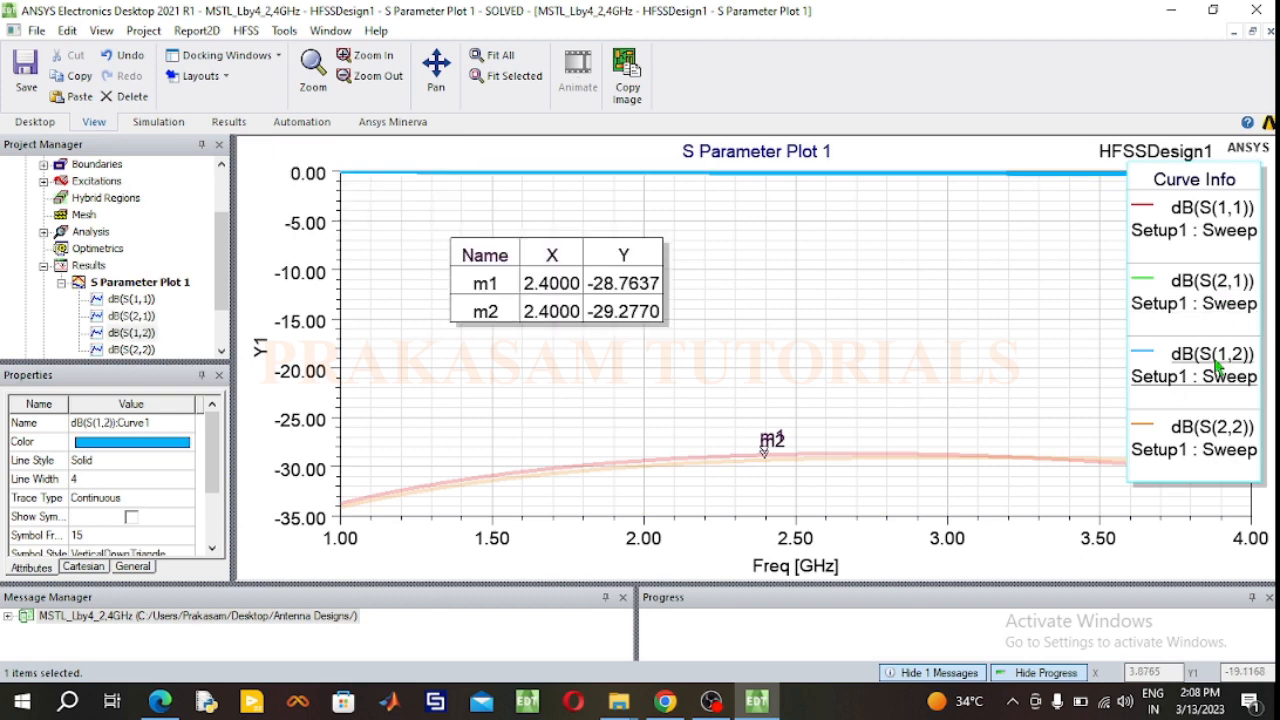
pyautogui.click(1180, 212)
pyautogui.click(1208, 440)
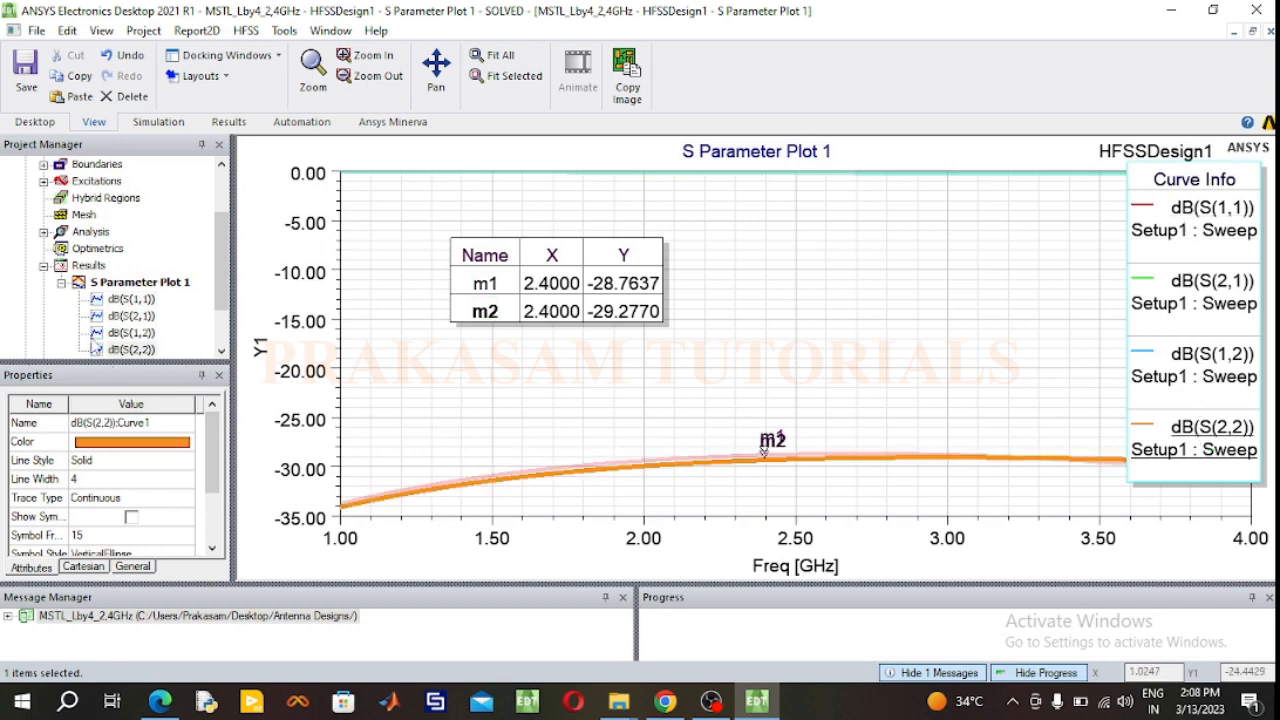
# Step: Create a rectangular modal solution data plot of VSWR(1) and VSWR(2) over the frequency sweep with no function applied
pyautogui.click(61, 282)
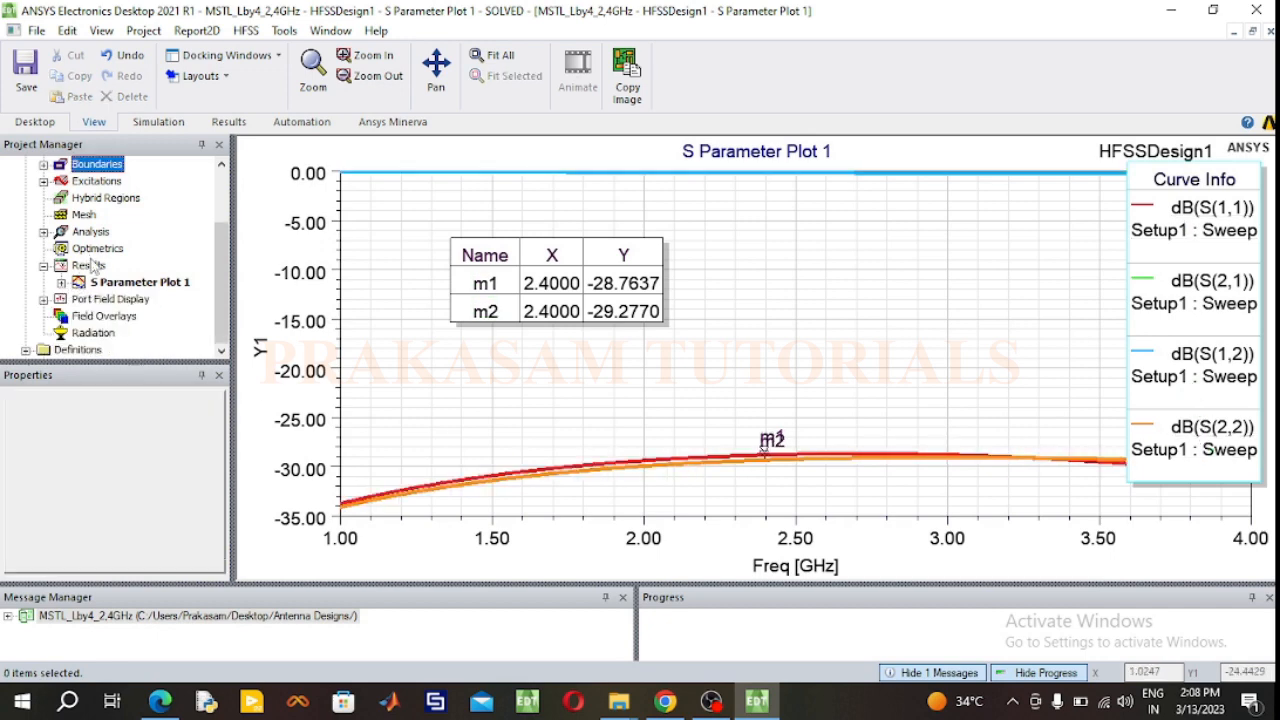
pyautogui.rightClick(88, 265)
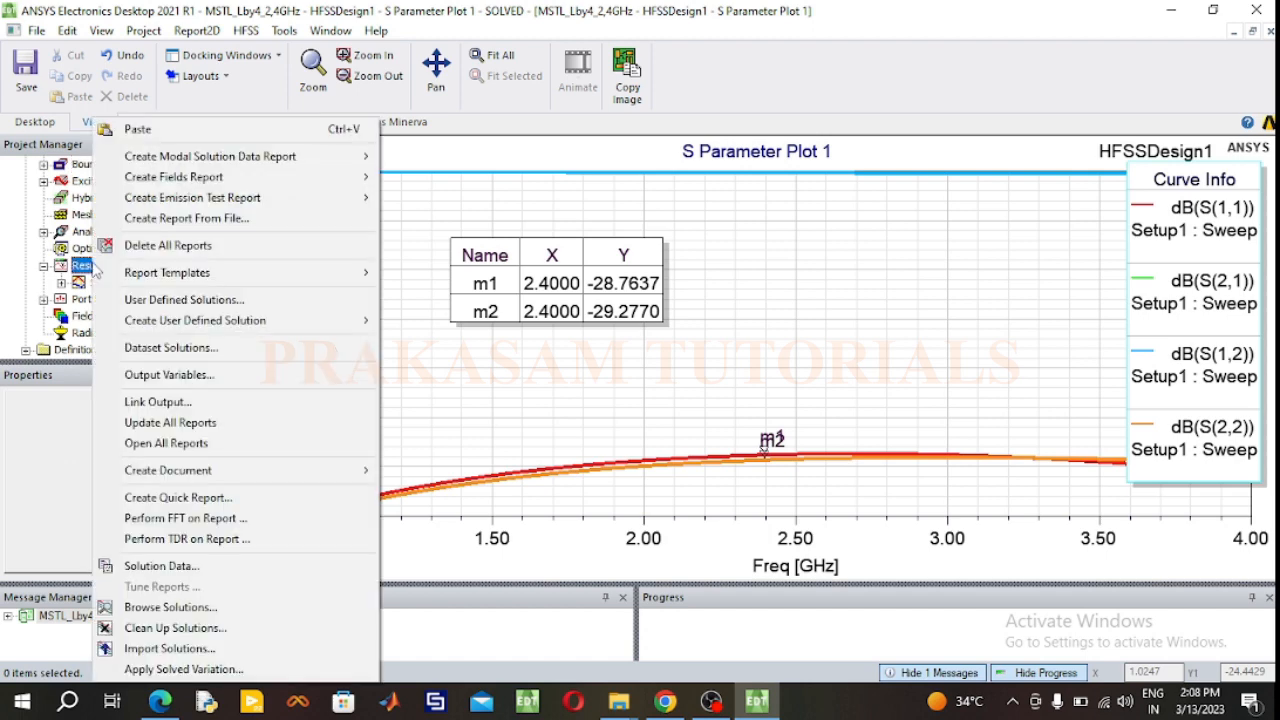
pyautogui.moveTo(170, 157)
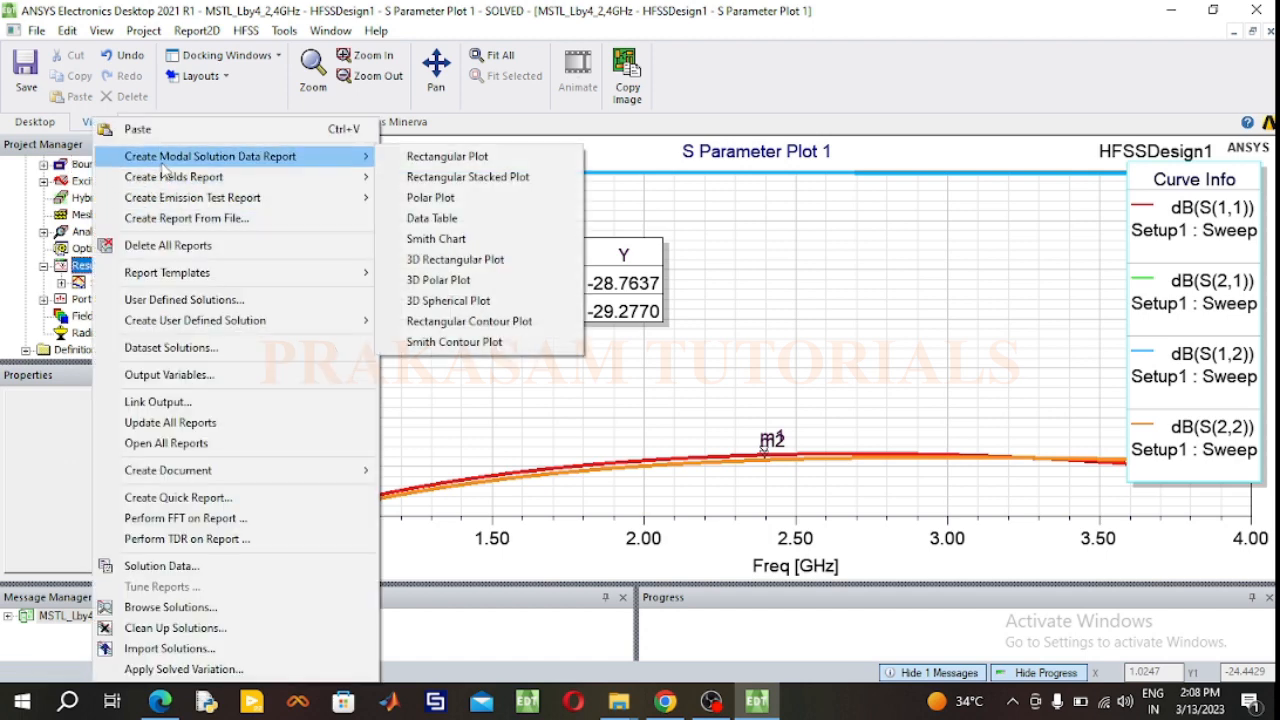
pyautogui.click(431, 156)
pyautogui.click(264, 318)
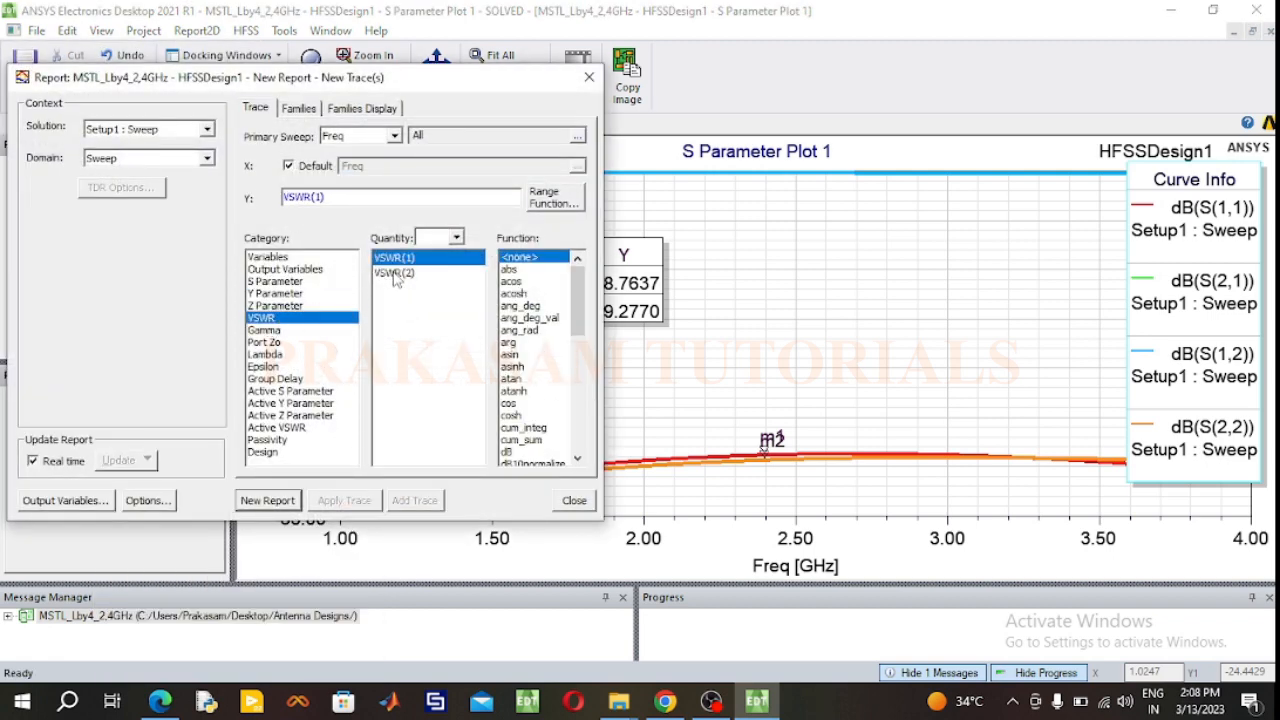
pyautogui.keyDown('ctrl'); pyautogui.click(395, 273); pyautogui.keyUp('ctrl')
pyautogui.click(266, 500)
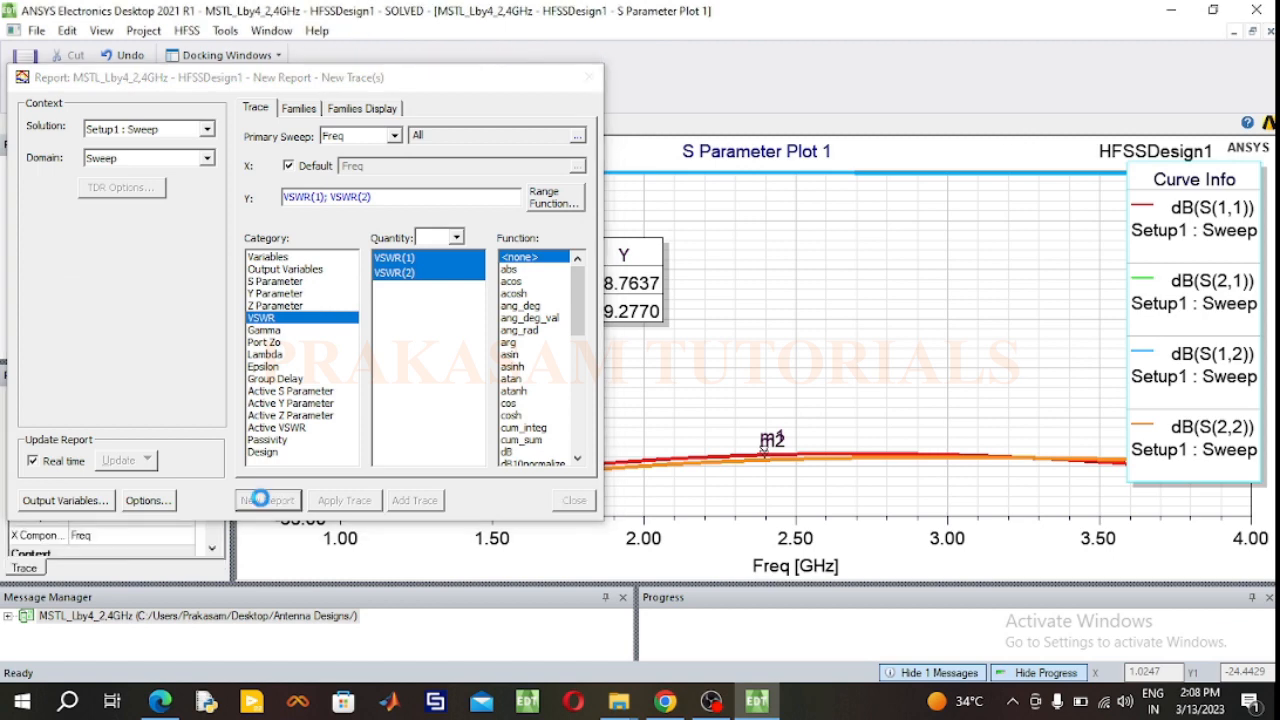
pyautogui.click(590, 78)
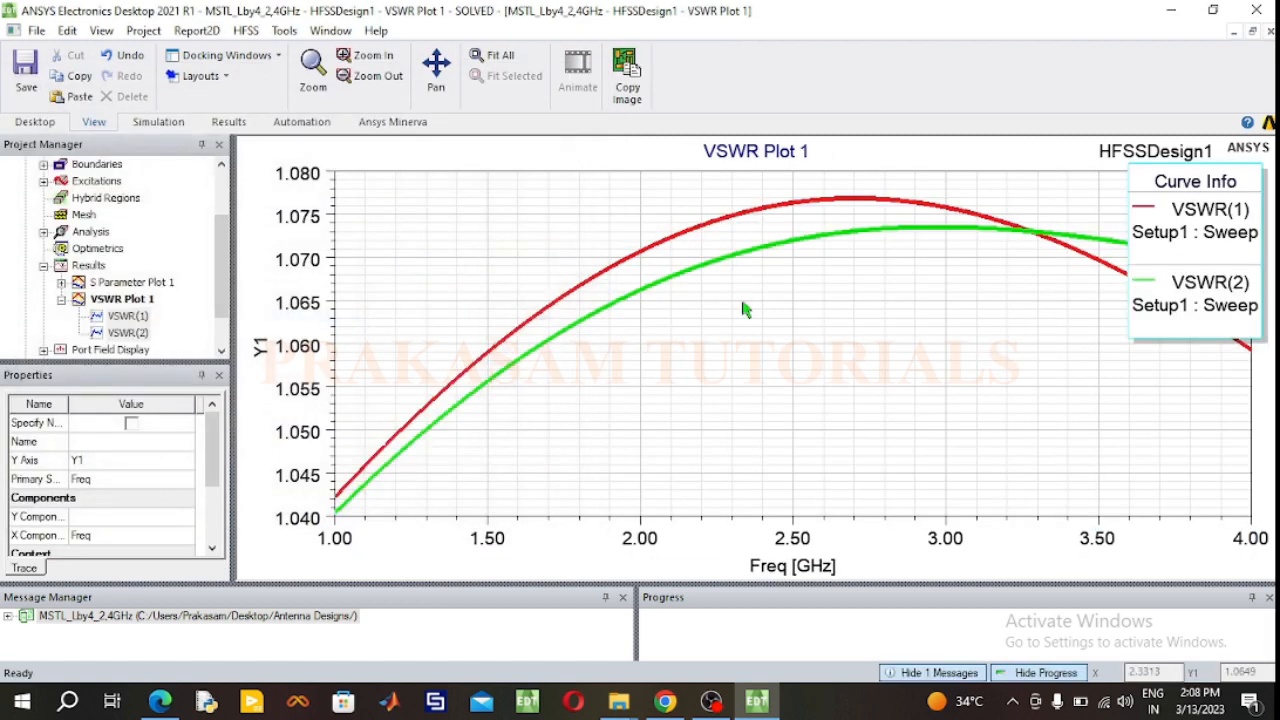
# Step: Place markers at 2.4 GHz on both VSWR curves and move the marker table into the free area below them
pyautogui.rightClick(809, 311)
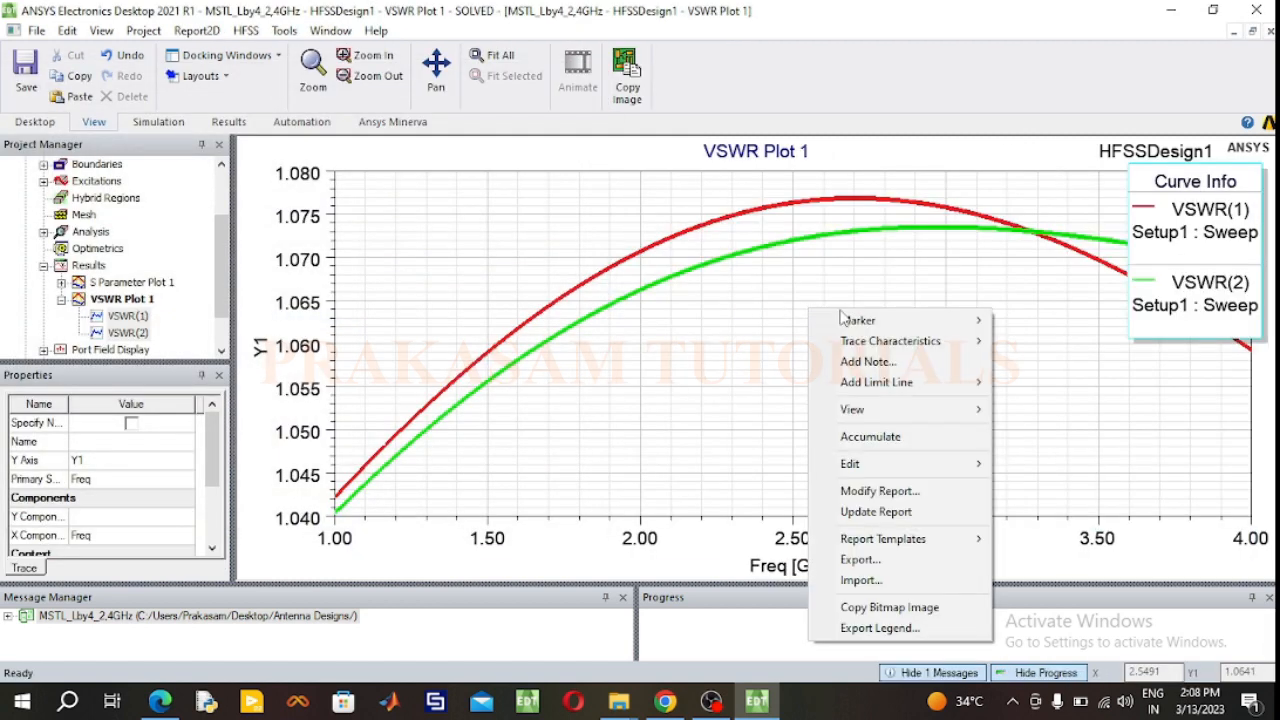
pyautogui.moveTo(866, 322)
pyautogui.click(1005, 163)
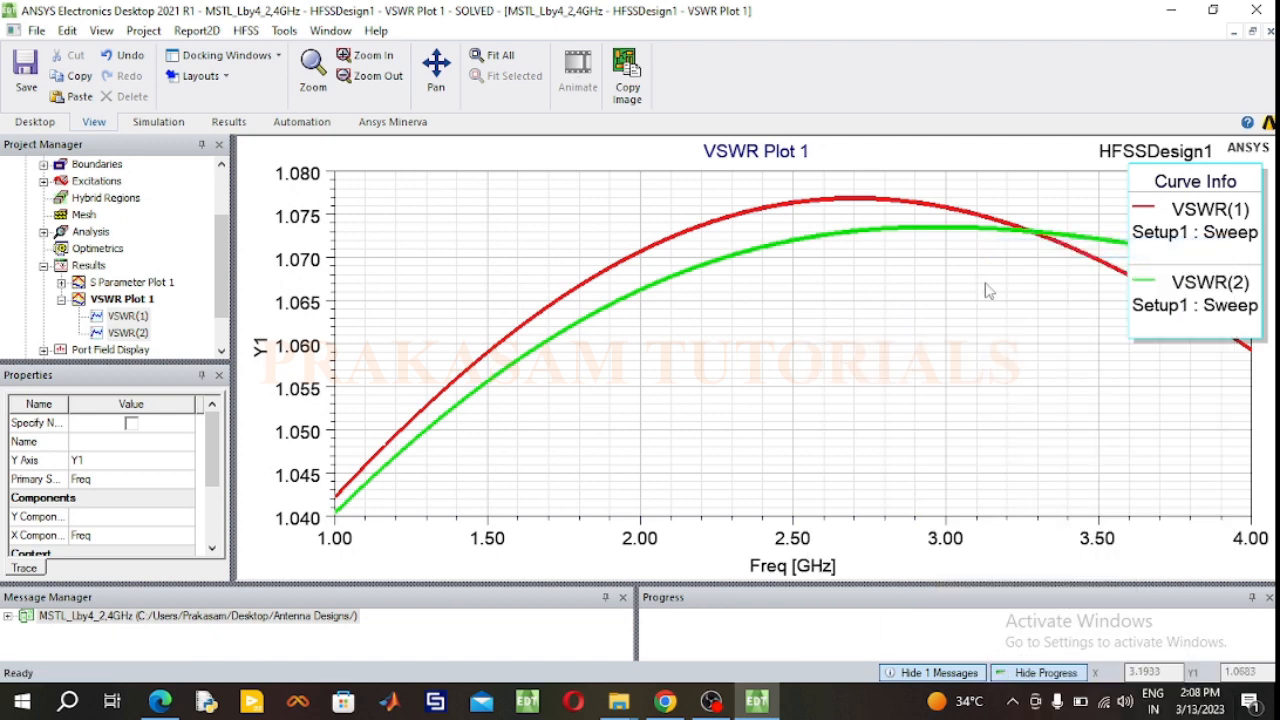
pyautogui.click(765, 276)
pyautogui.click(764, 214)
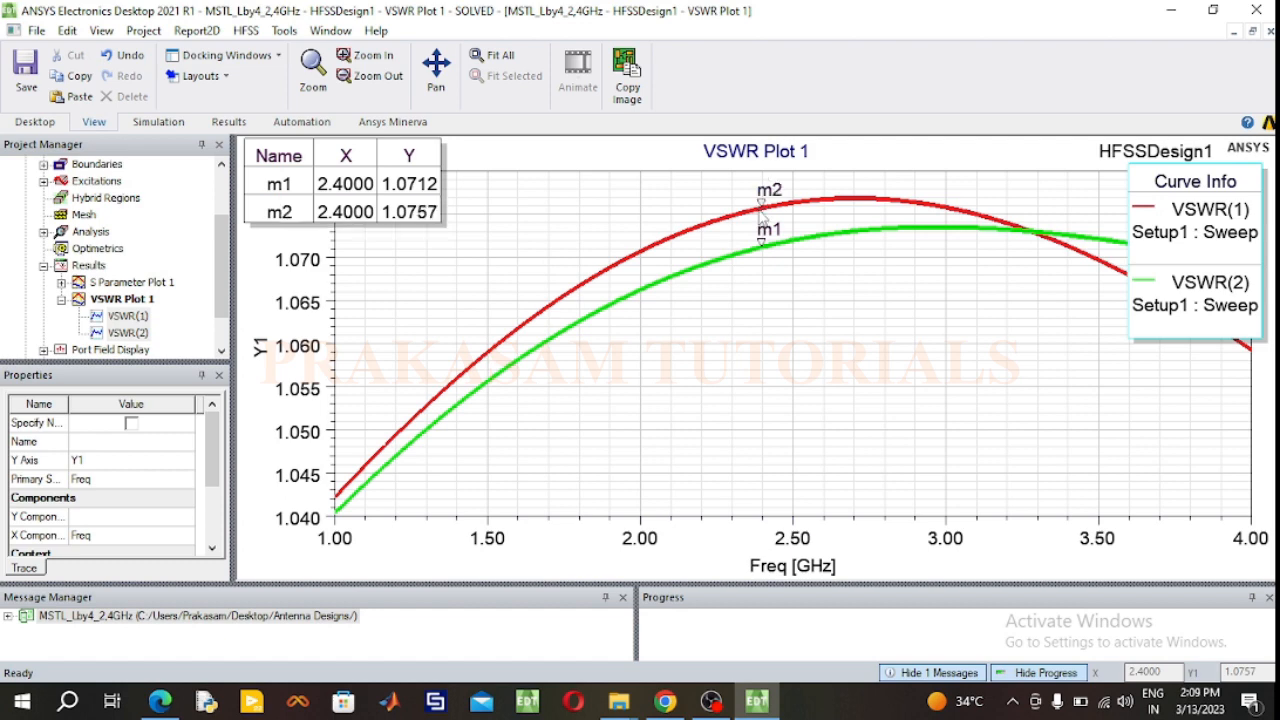
pyautogui.rightClick(824, 288)
pyautogui.click(872, 294)
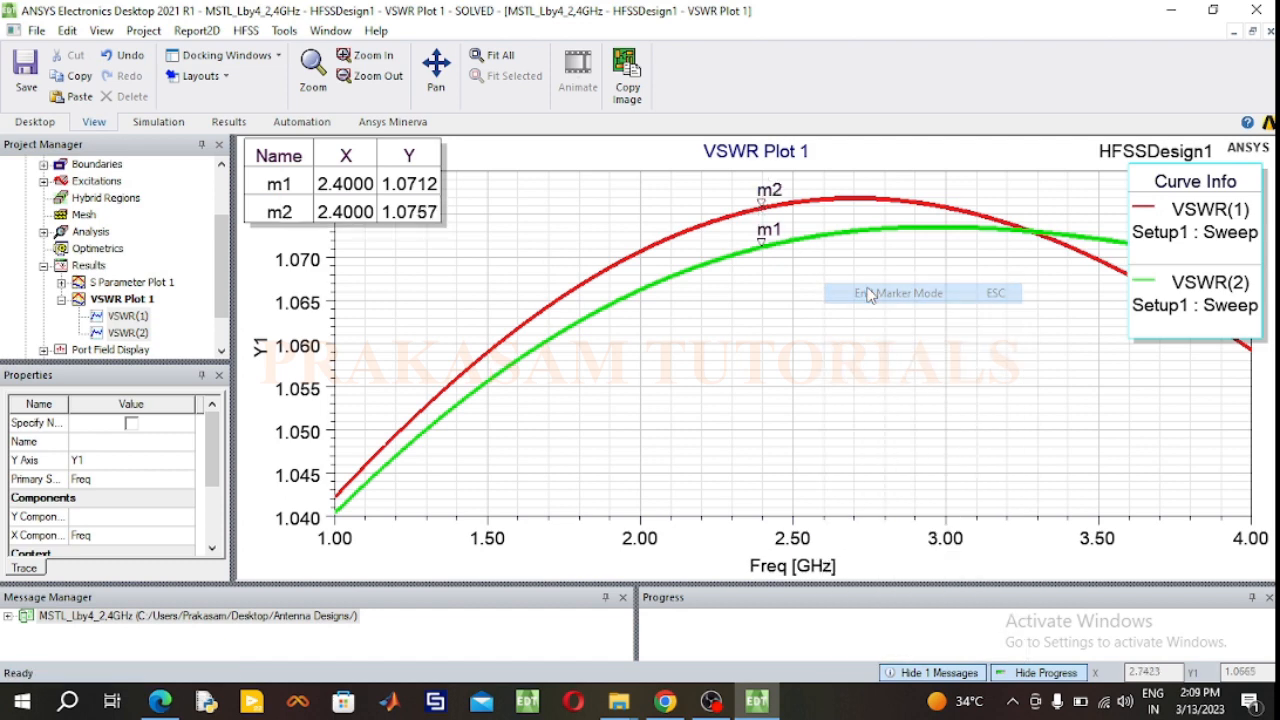
pyautogui.moveTo(410, 188); pyautogui.dragTo(716, 391)
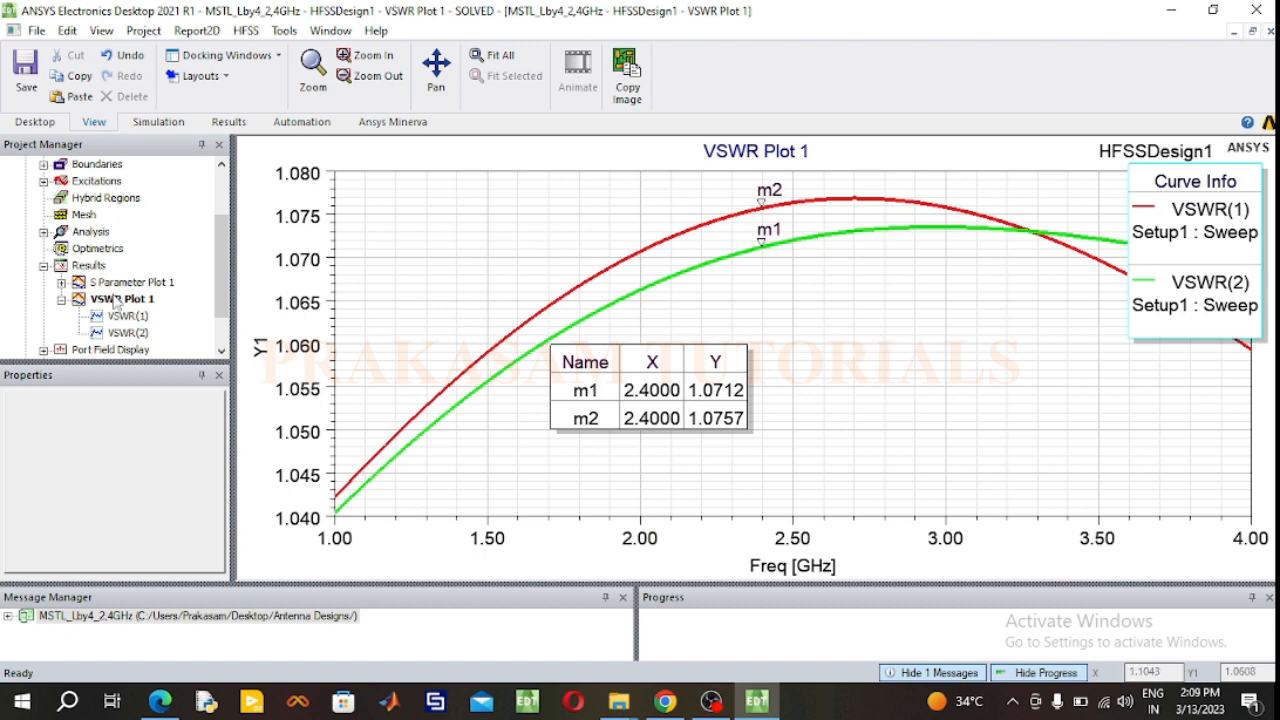
# Step: Create a rectangular modal solution data plot of the magnitude of Z(1,1), Z(2,1), Z(1,2) and Z(2,2) over the frequency sweep
pyautogui.click(61, 299)
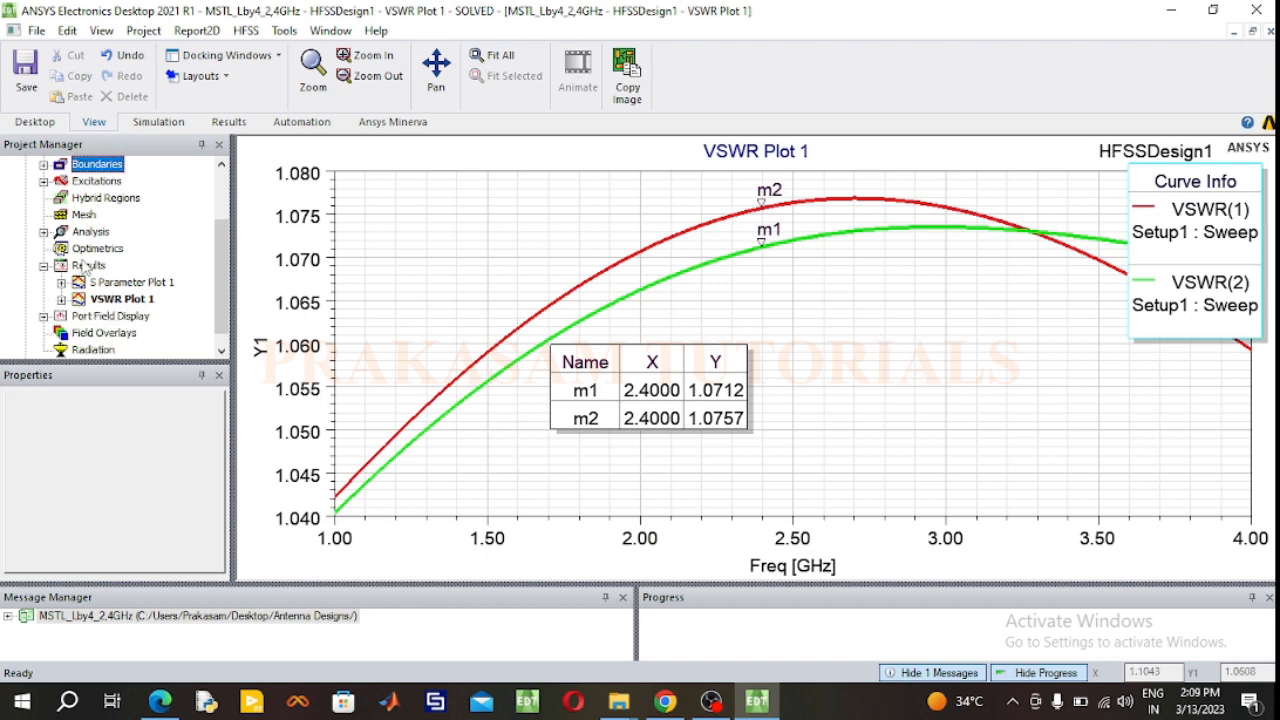
pyautogui.rightClick(87, 268)
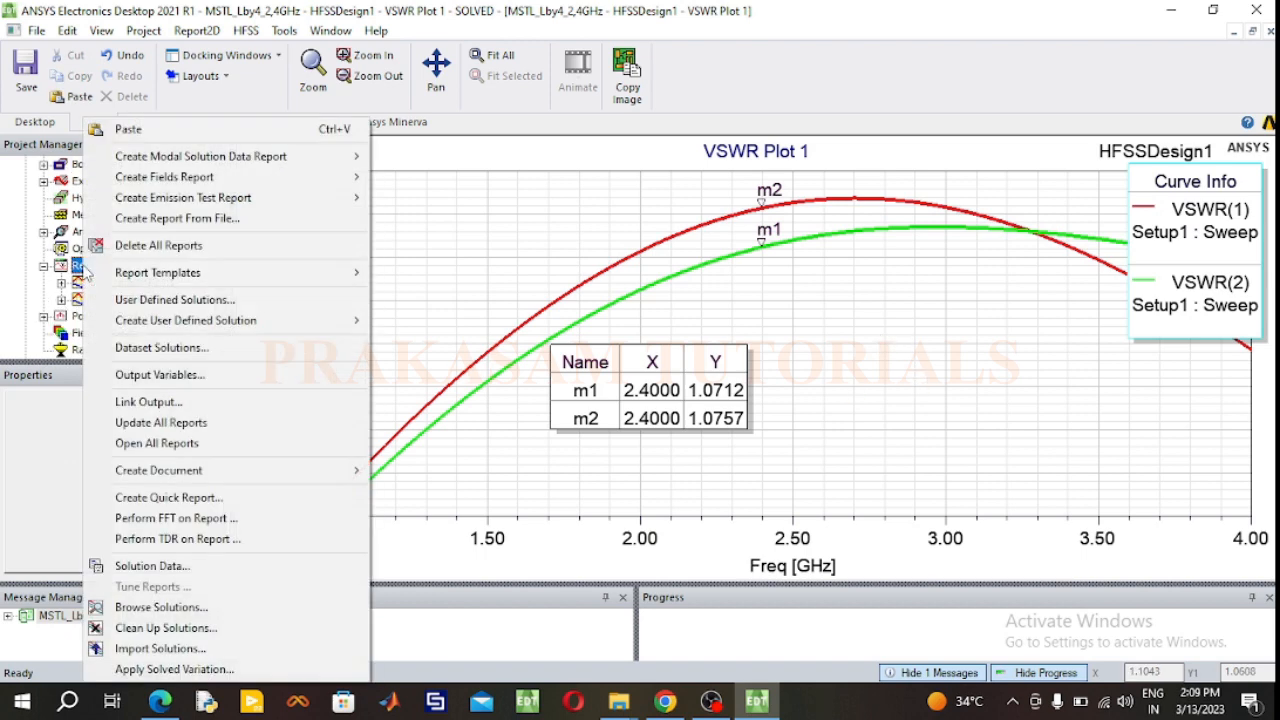
pyautogui.moveTo(181, 158)
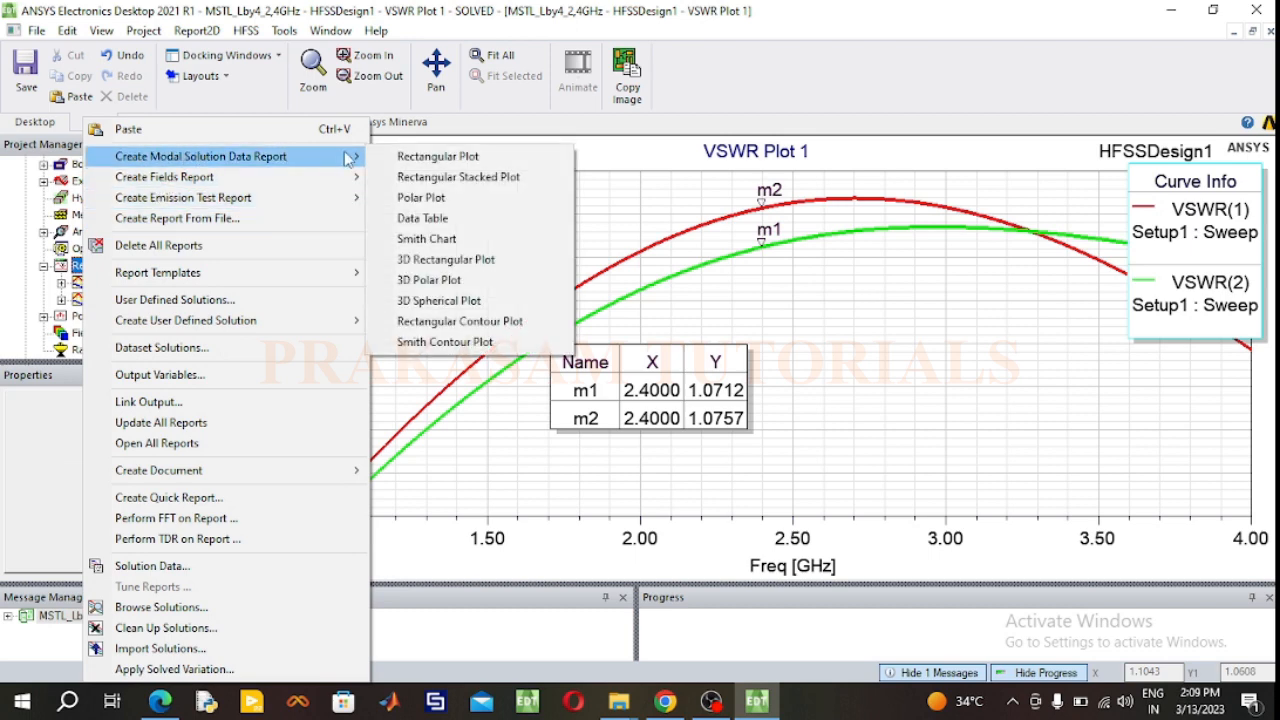
pyautogui.click(420, 162)
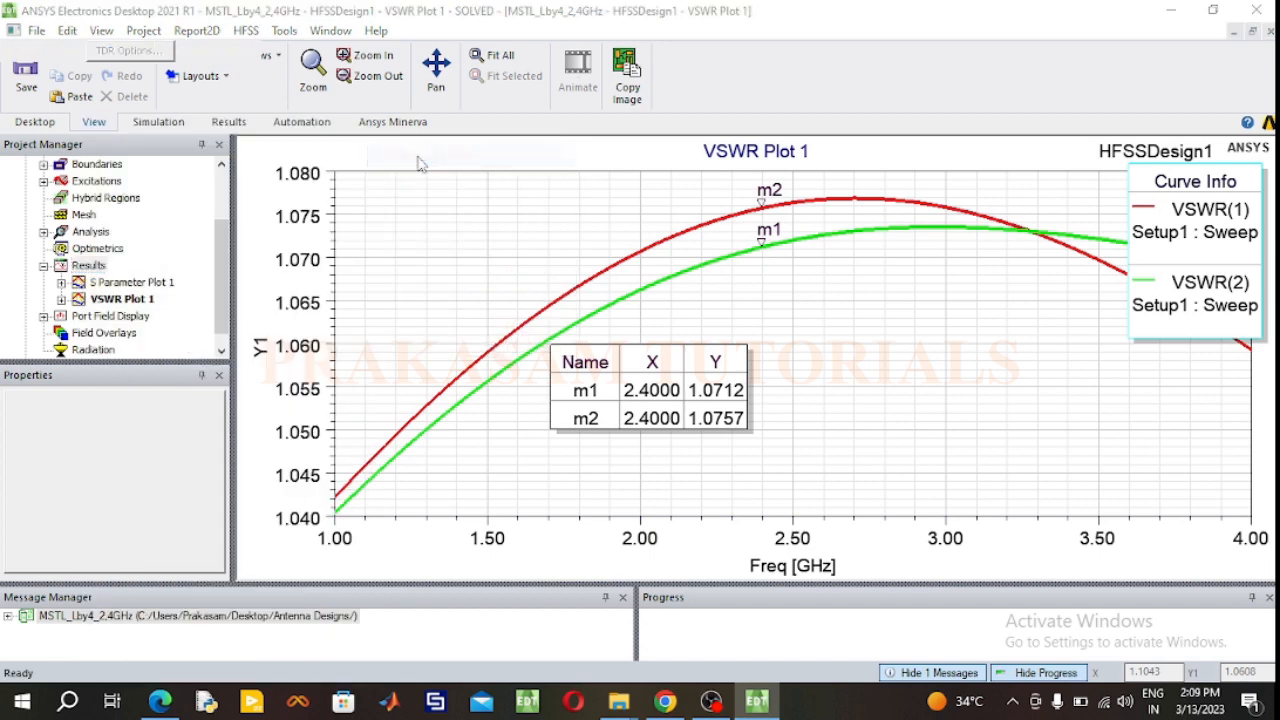
pyautogui.click(282, 309)
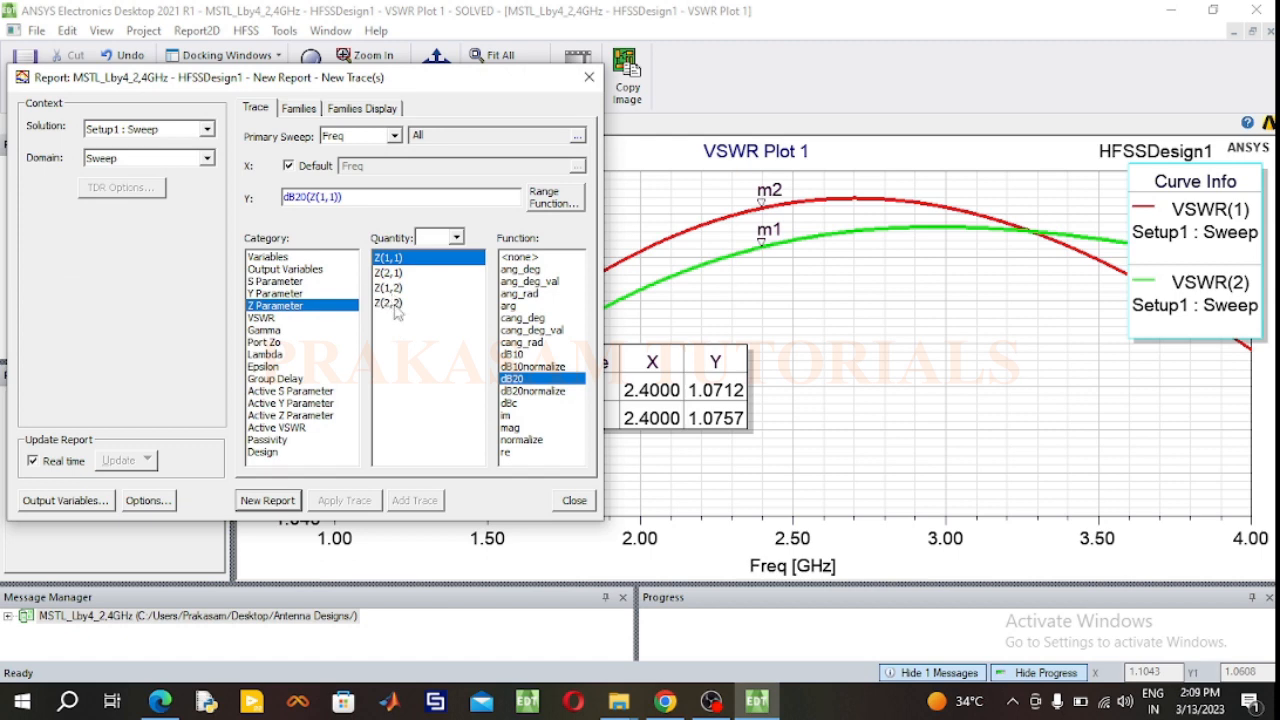
pyautogui.keyDown('ctrl'); pyautogui.click(396, 276); pyautogui.keyUp('ctrl')
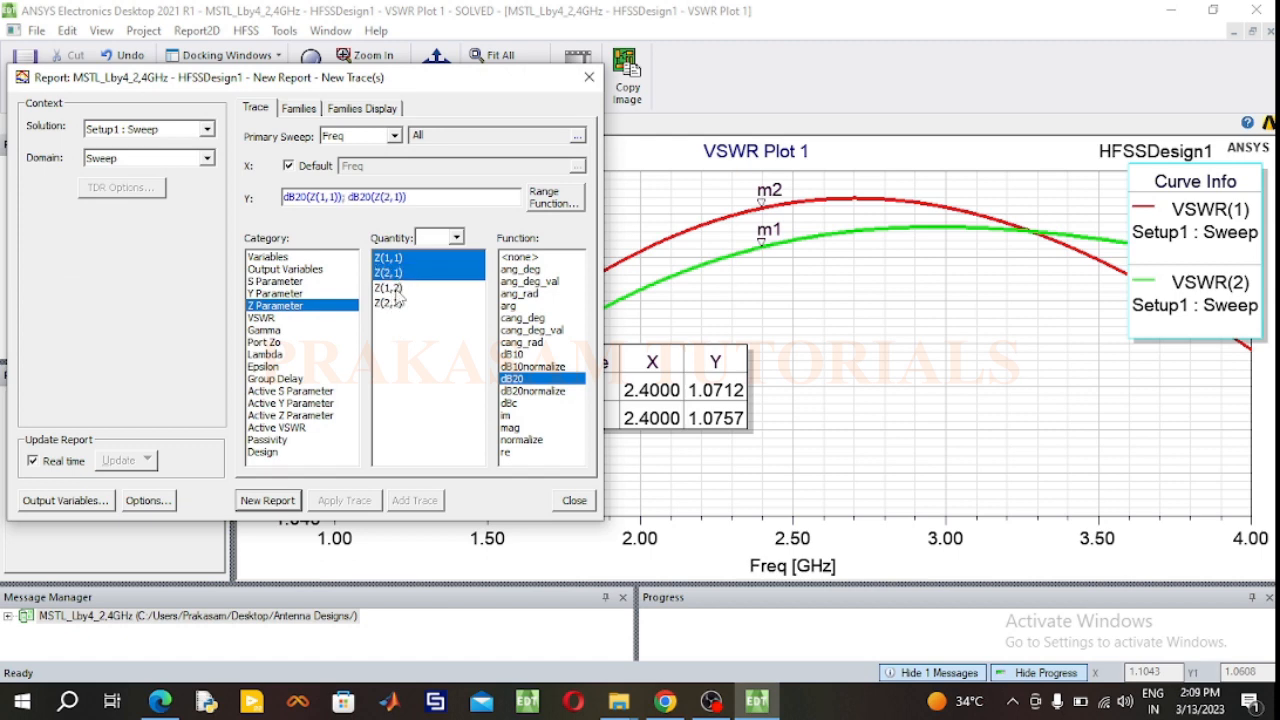
pyautogui.keyDown('ctrl'); pyautogui.click(392, 288); pyautogui.keyUp('ctrl')
pyautogui.keyDown('ctrl'); pyautogui.click(391, 303); pyautogui.keyUp('ctrl')
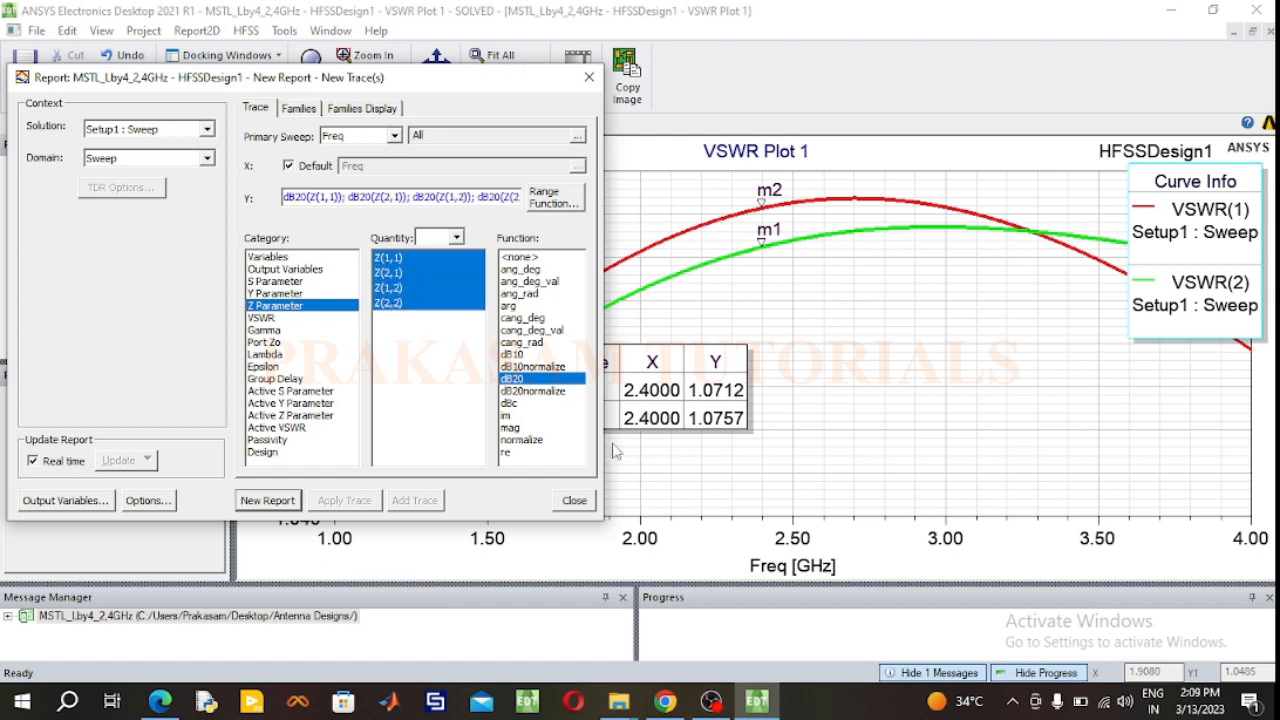
pyautogui.click(511, 428)
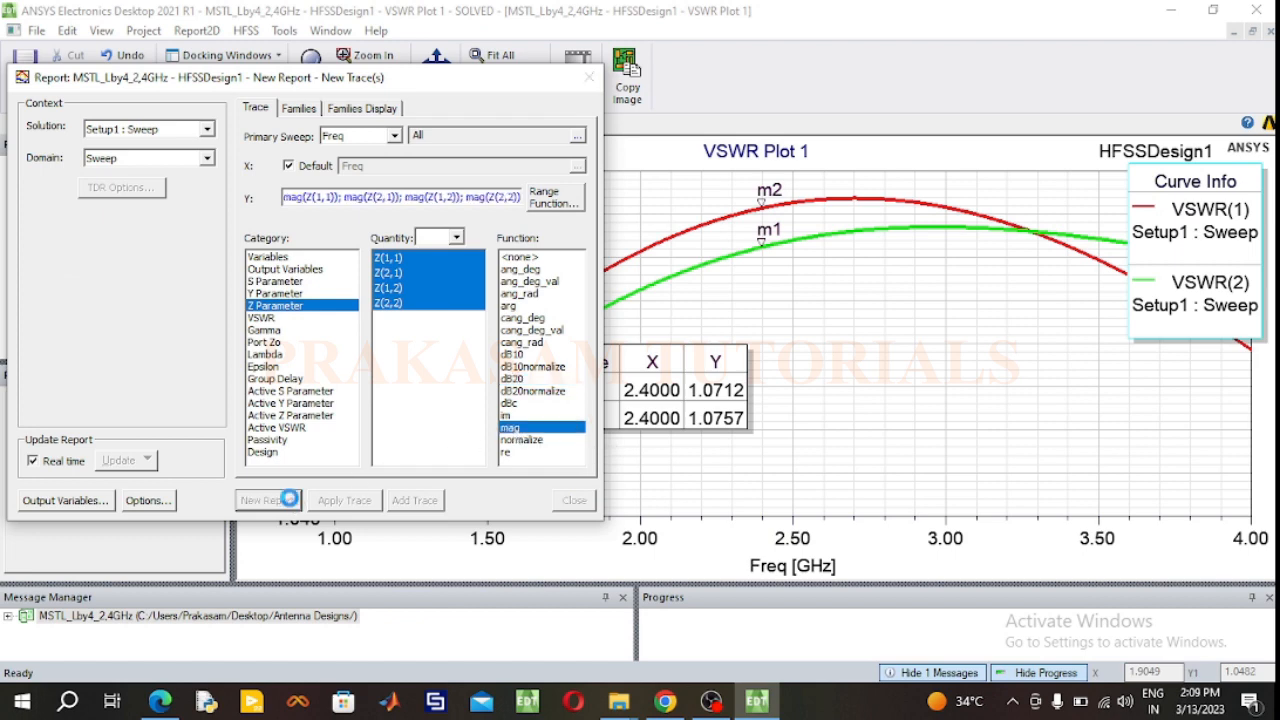
pyautogui.click(289, 498)
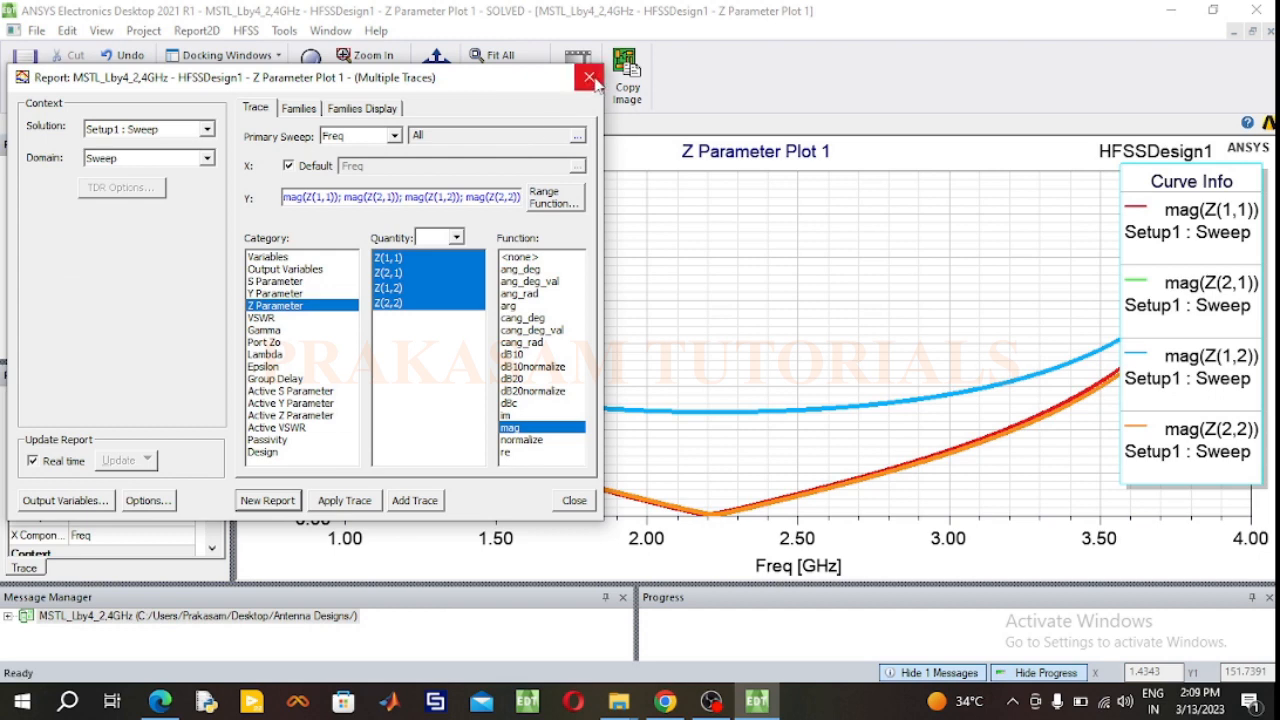
pyautogui.click(594, 78)
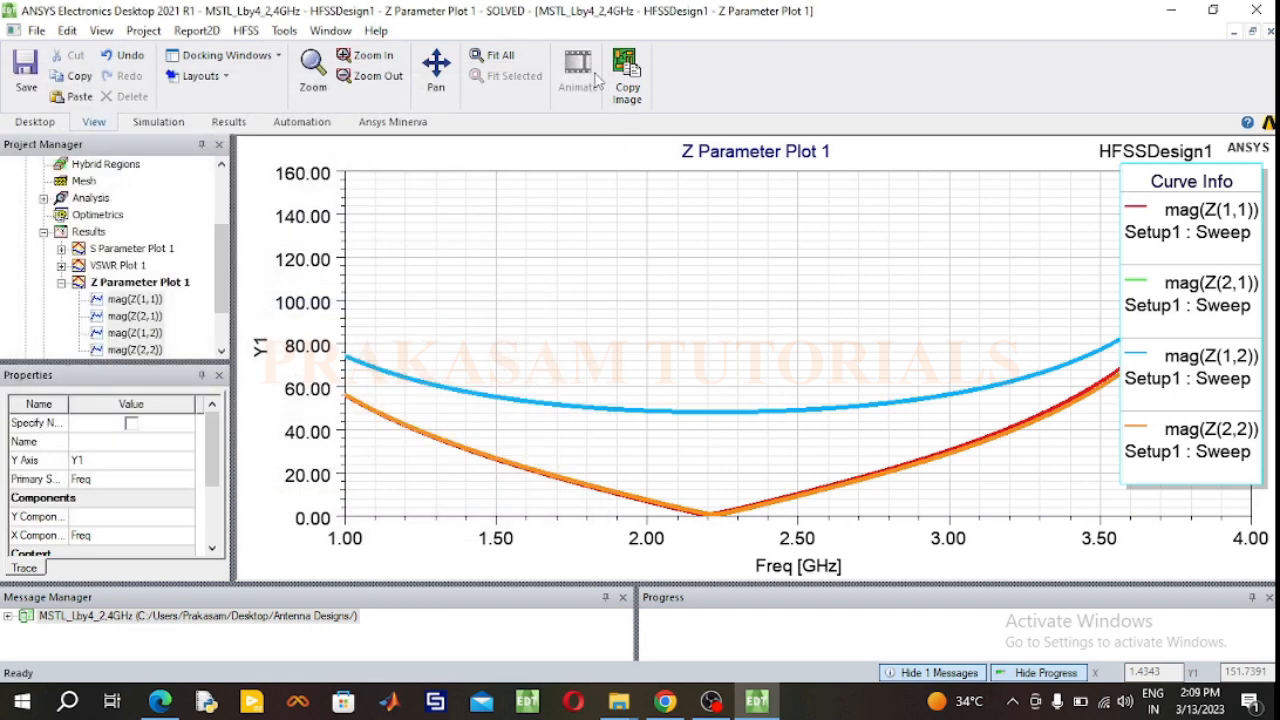
# Step: Place markers at 2.4 GHz on the mag(Z(1,1)) curve and on the upper transfer impedance curve of the Z-parameter plot
pyautogui.click(1202, 236)
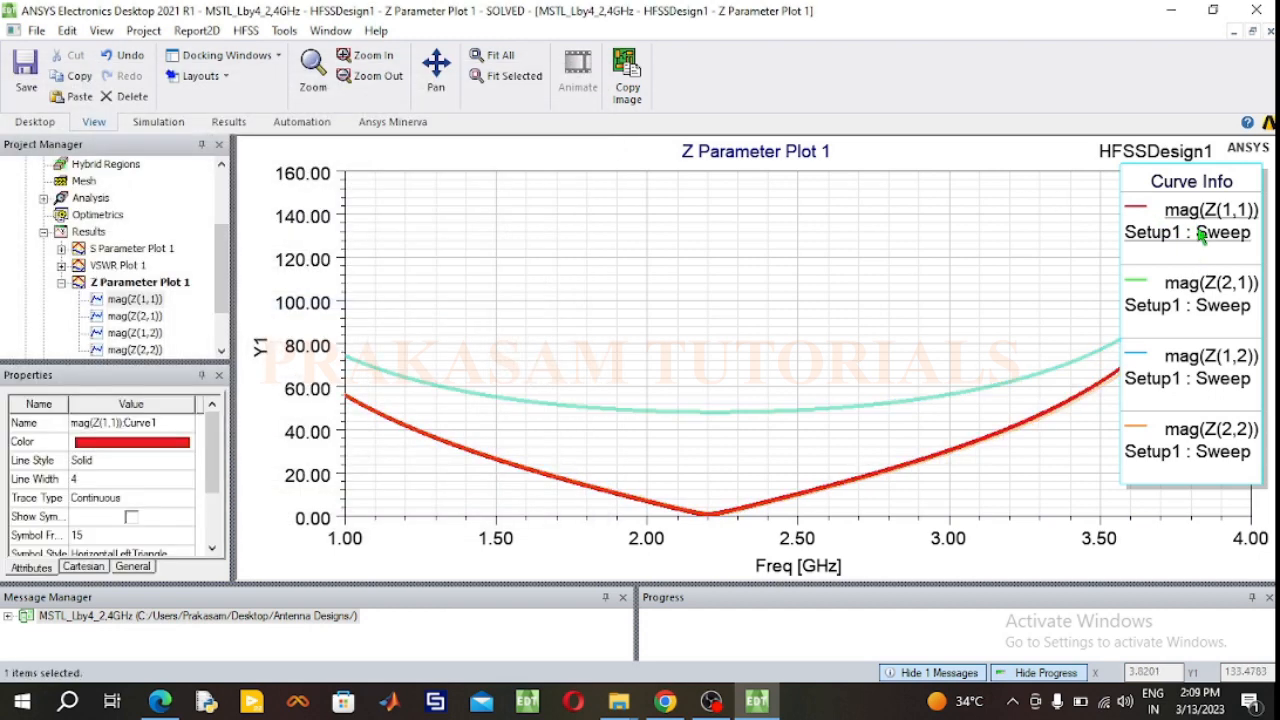
pyautogui.rightClick(840, 326)
pyautogui.moveTo(875, 336)
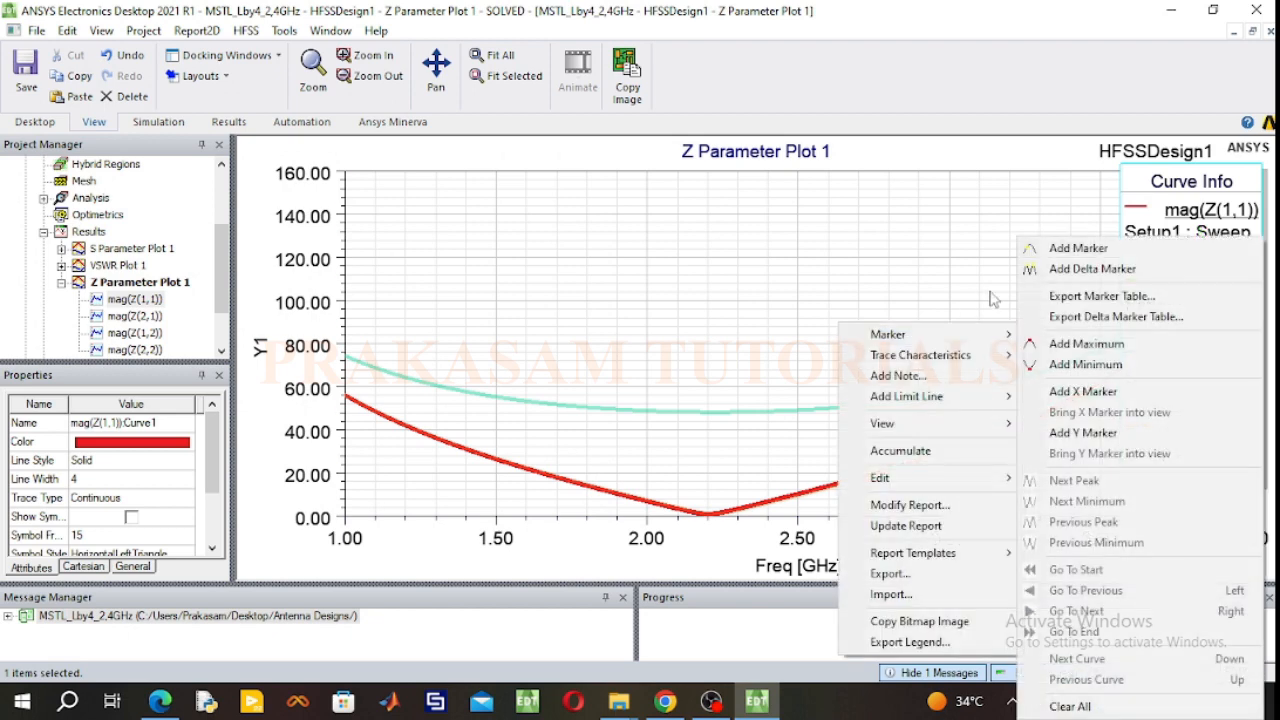
pyautogui.click(1068, 249)
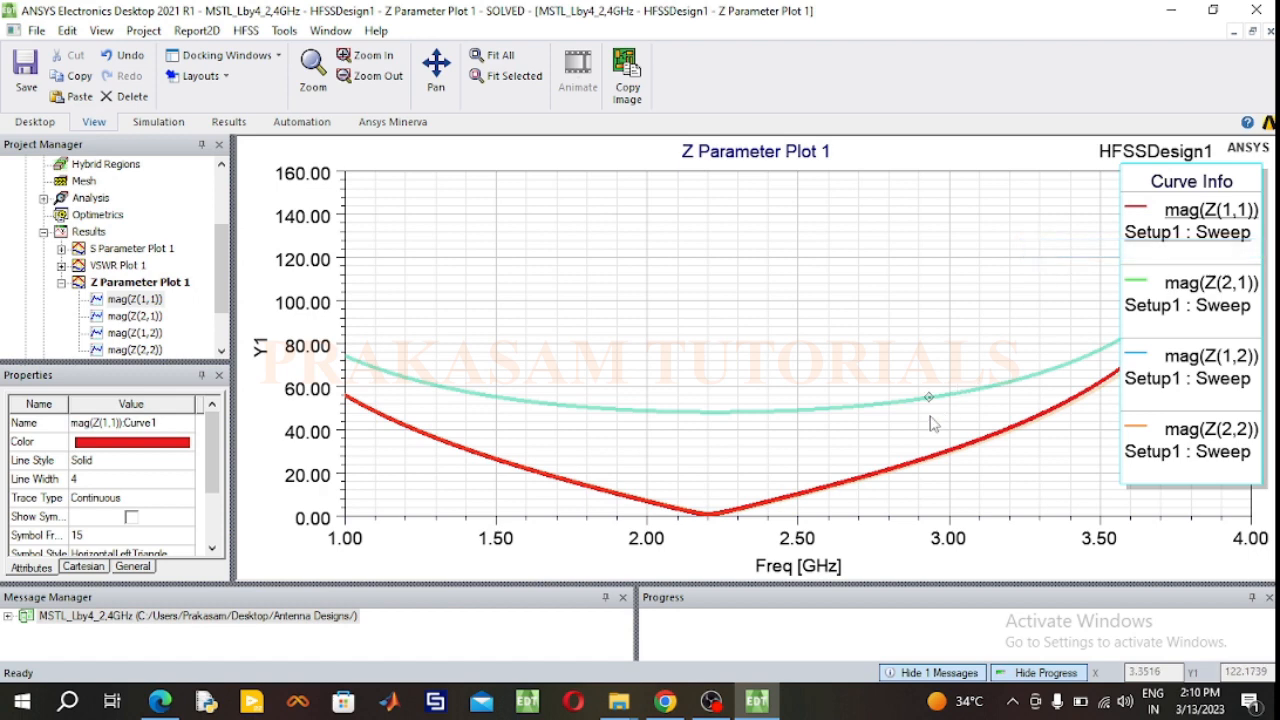
pyautogui.click(768, 504)
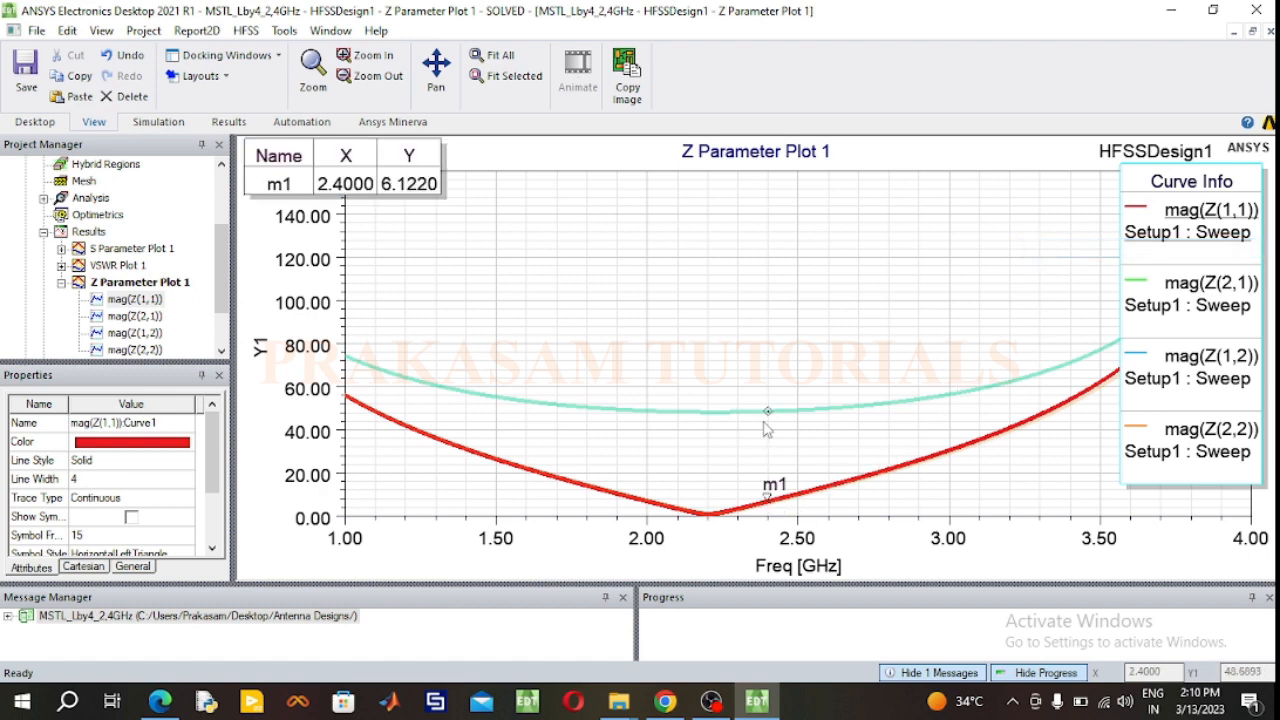
pyautogui.click(765, 428)
pyautogui.rightClick(743, 278)
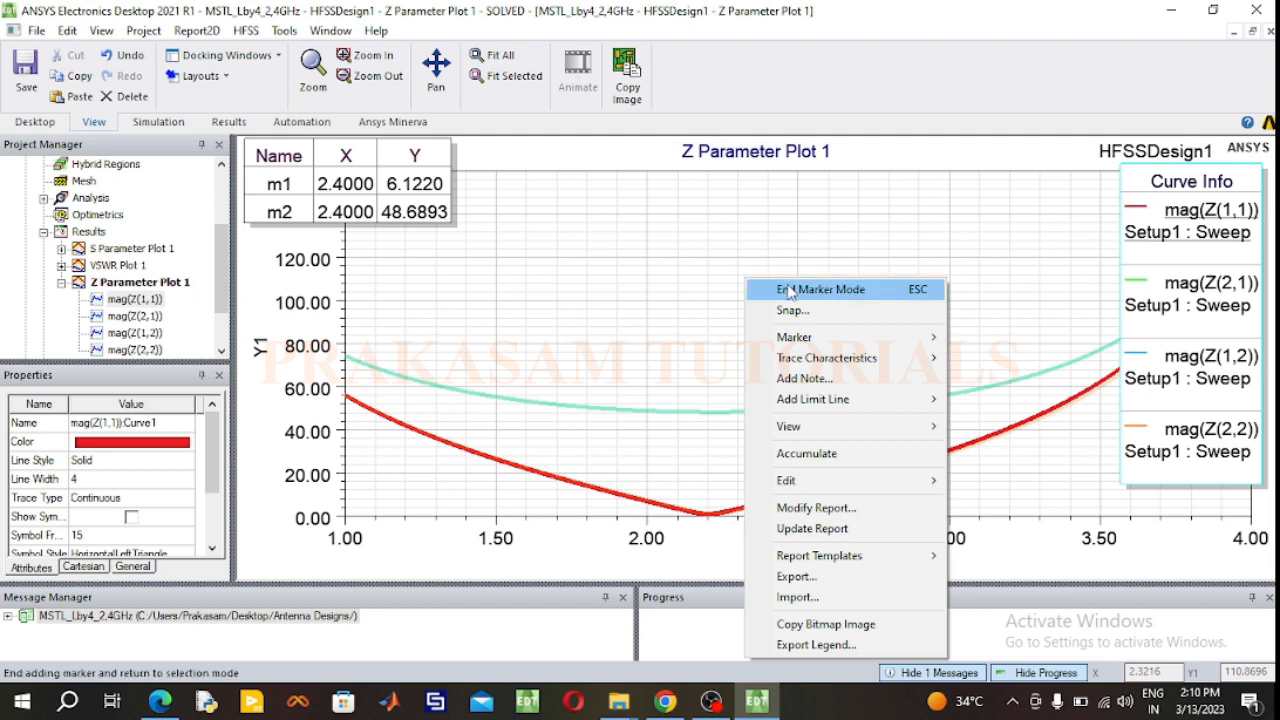
pyautogui.click(752, 286)
# Step: Highlight the mag(Z(1,1)), mag(Z(2,1)), mag(Z(1,2)) and mag(Z(2,2)) traces from the legend to compare the impedance curves
pyautogui.click(1181, 230)
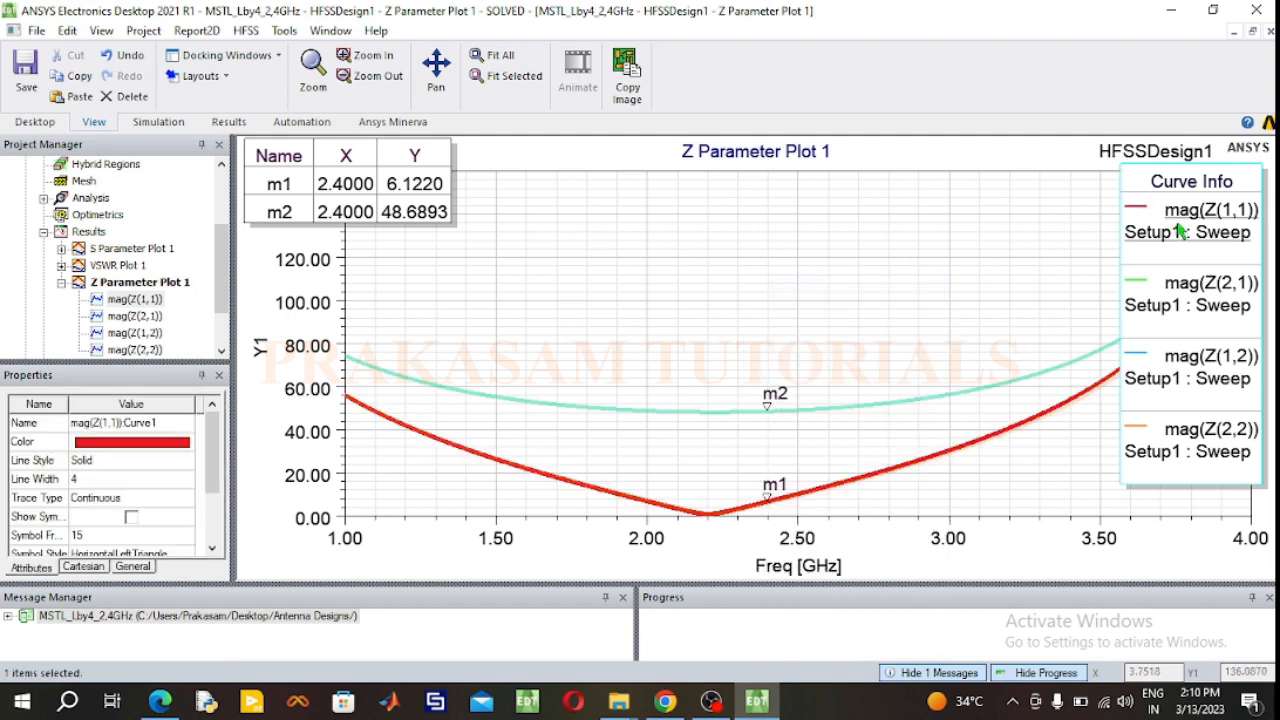
pyautogui.click(1184, 302)
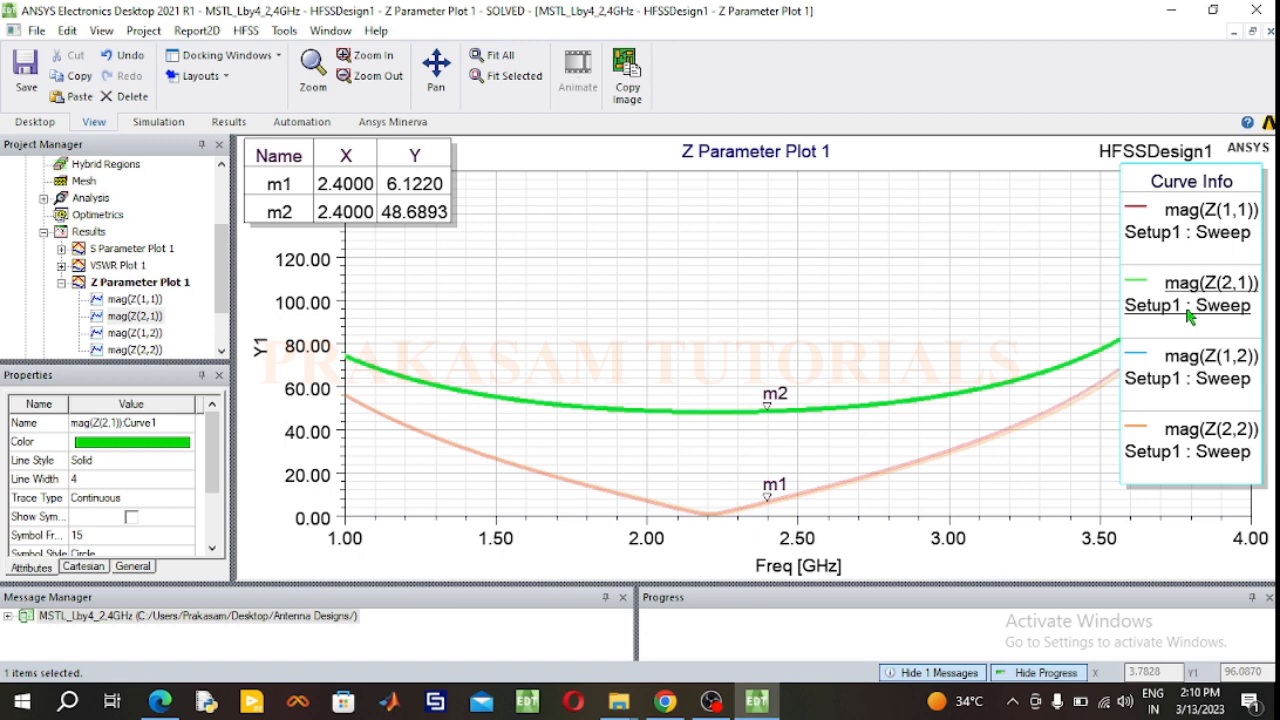
pyautogui.click(1187, 238)
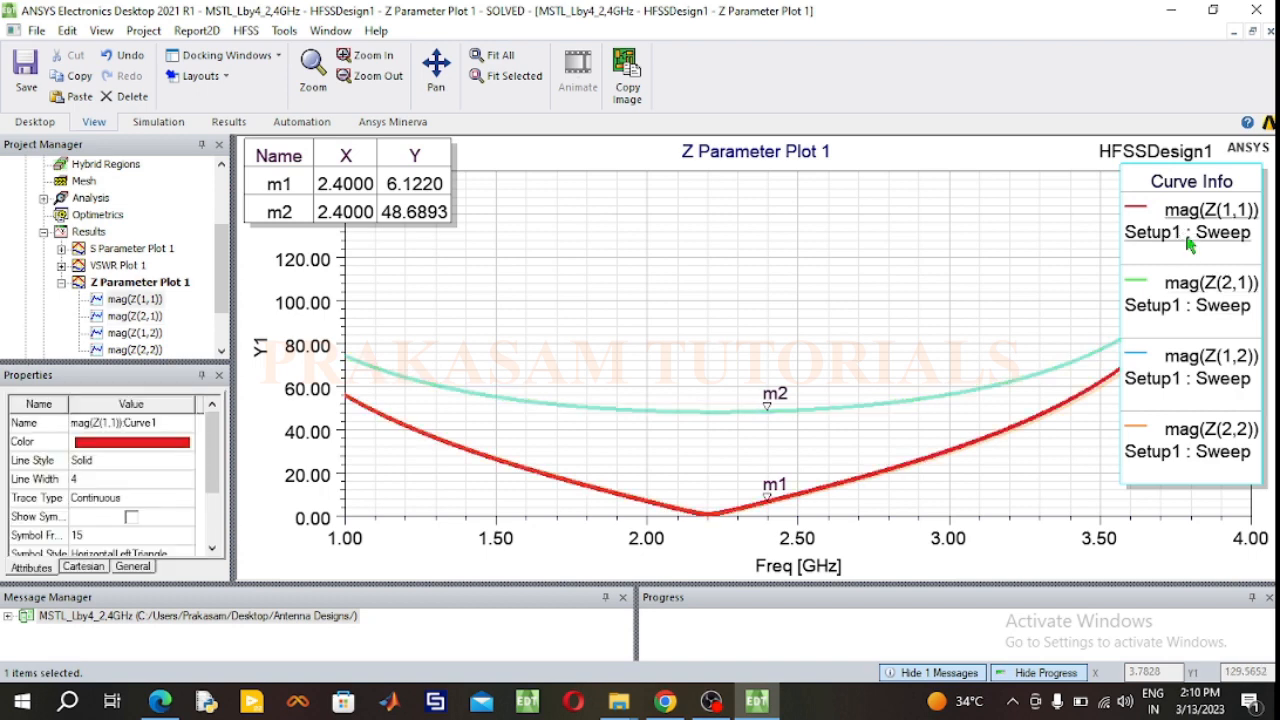
pyautogui.moveTo(1185, 231); pyautogui.dragTo(1183, 227)
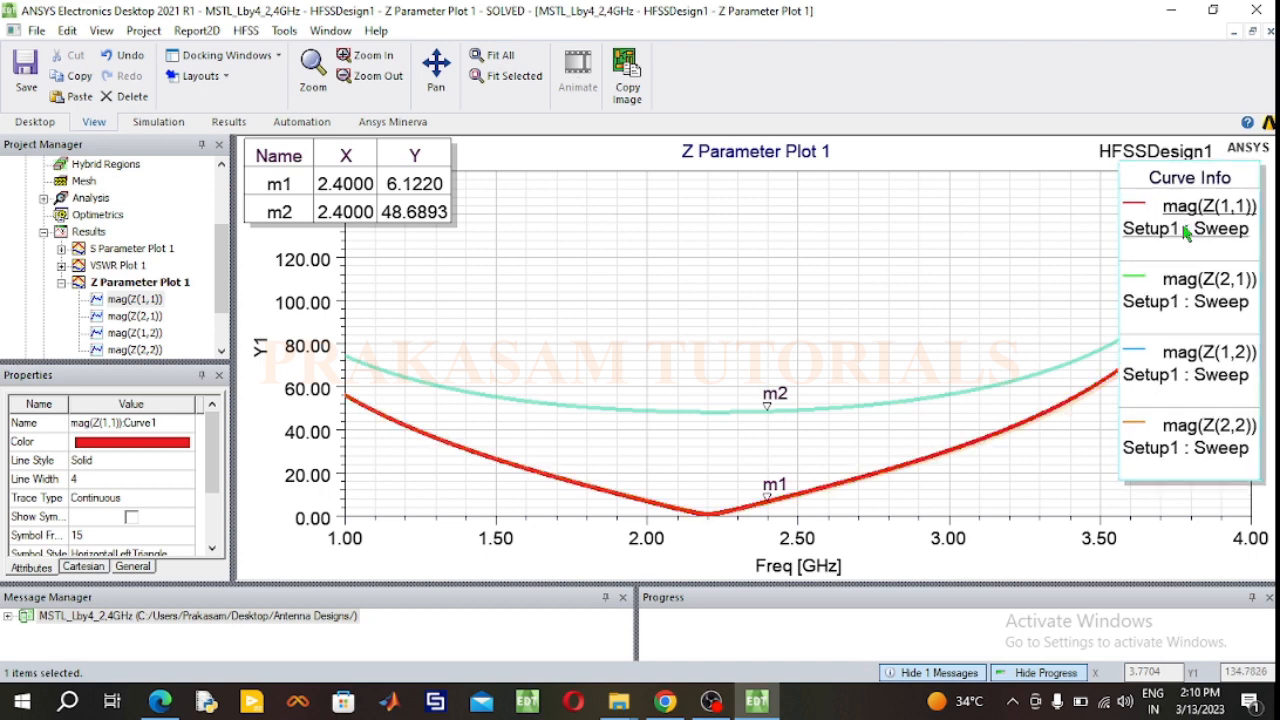
pyautogui.click(1181, 290)
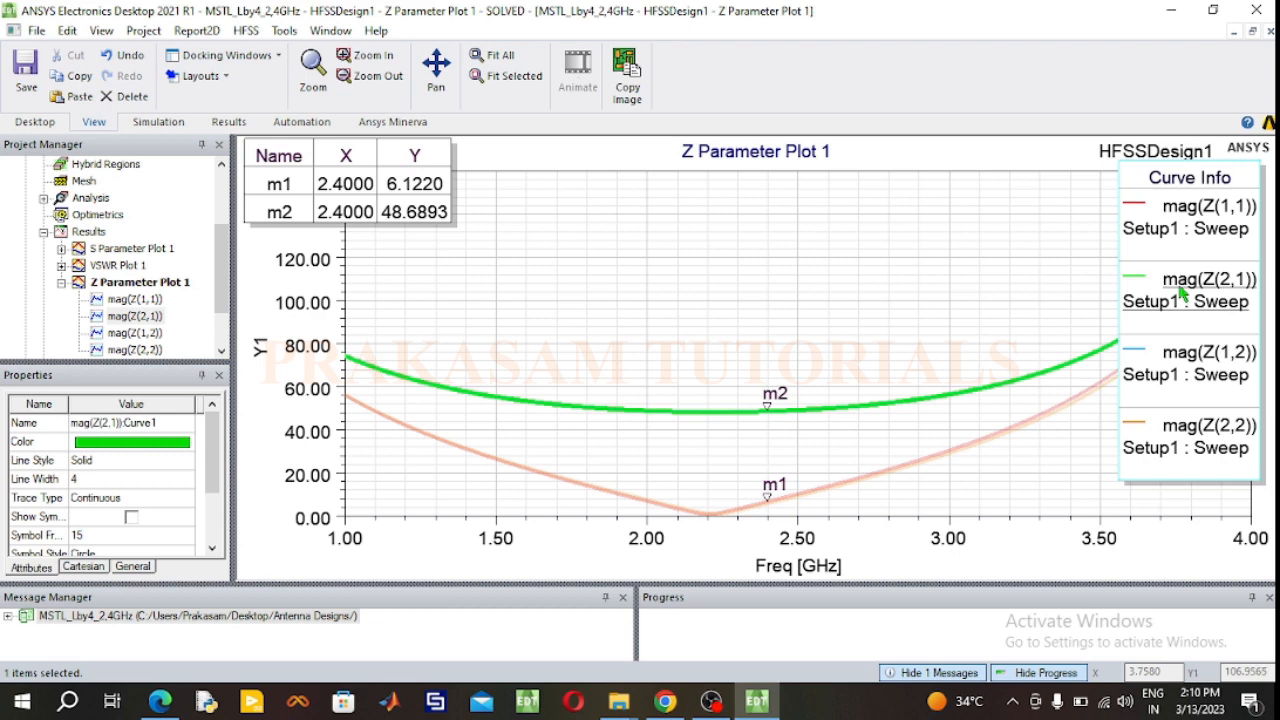
pyautogui.click(1195, 366)
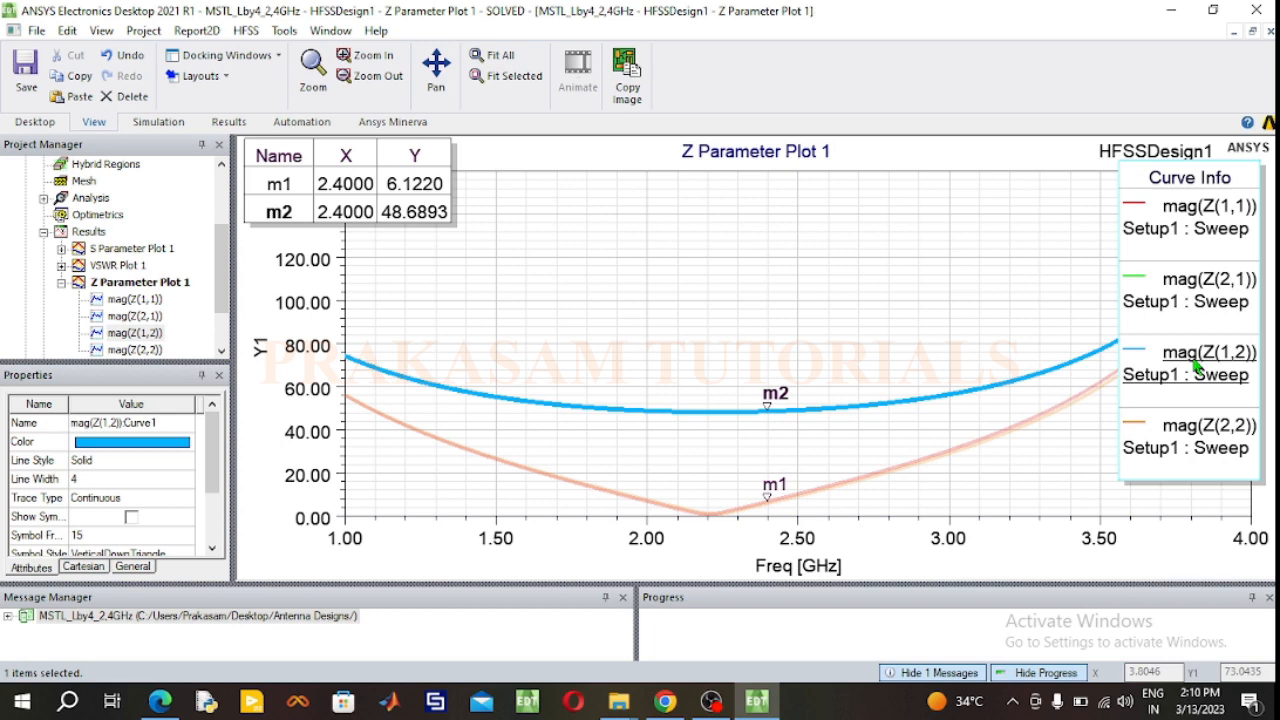
pyautogui.click(1208, 449)
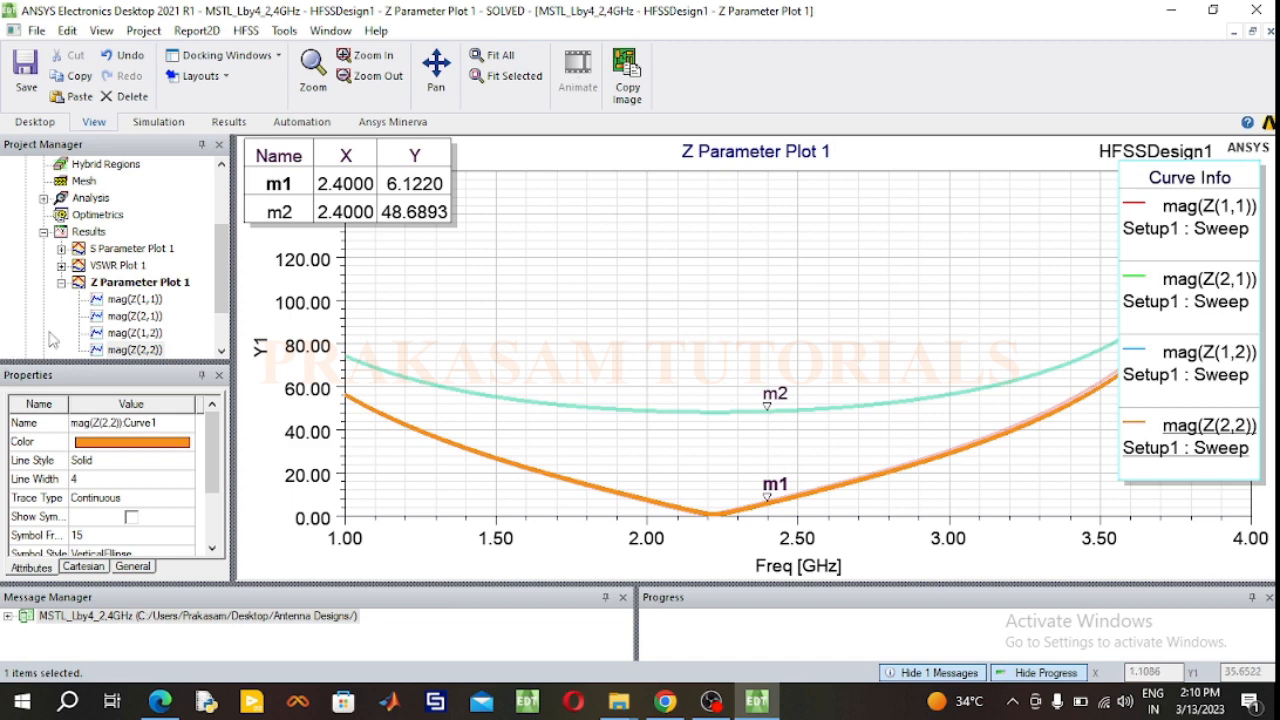
# Step: Create a rectangular modal solution data plot of the real part, magnitude and imaginary part of S(1,1) over the frequency sweep
pyautogui.click(61, 283)
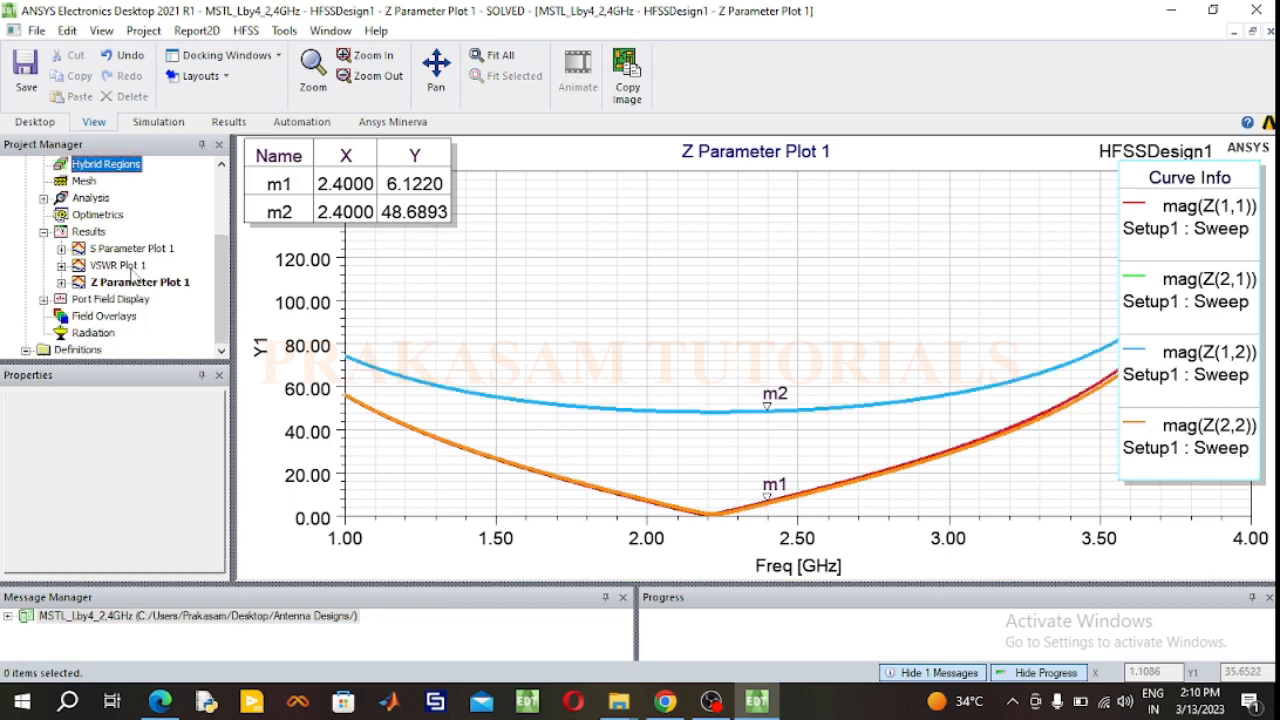
pyautogui.rightClick(88, 231)
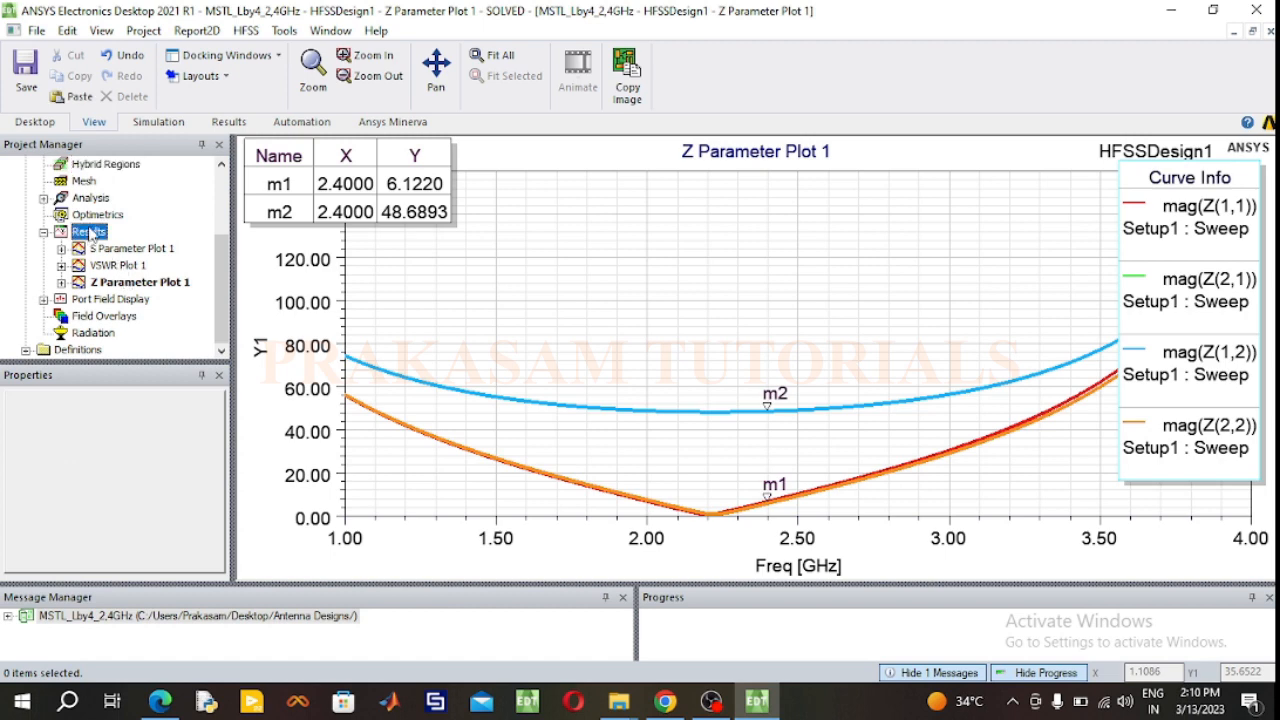
pyautogui.moveTo(200, 160)
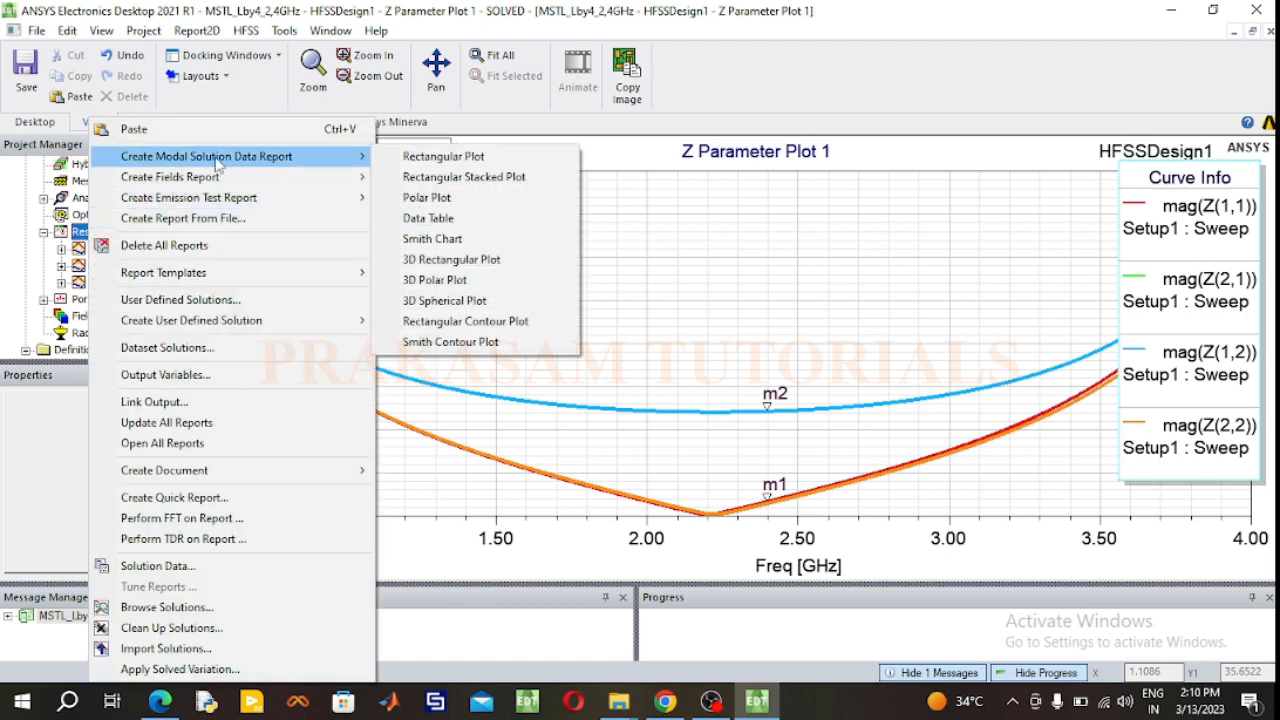
pyautogui.click(402, 160)
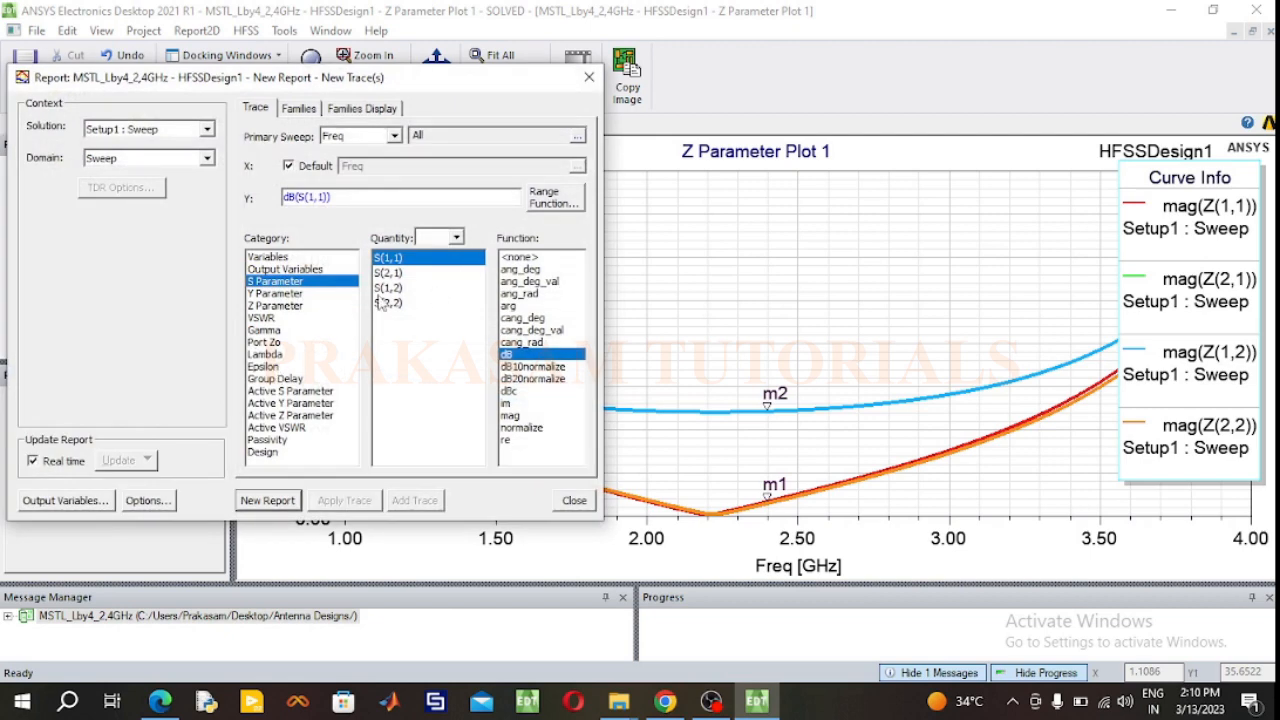
pyautogui.click(509, 438)
pyautogui.keyDown('ctrl'); pyautogui.click(506, 404); pyautogui.keyUp('ctrl')
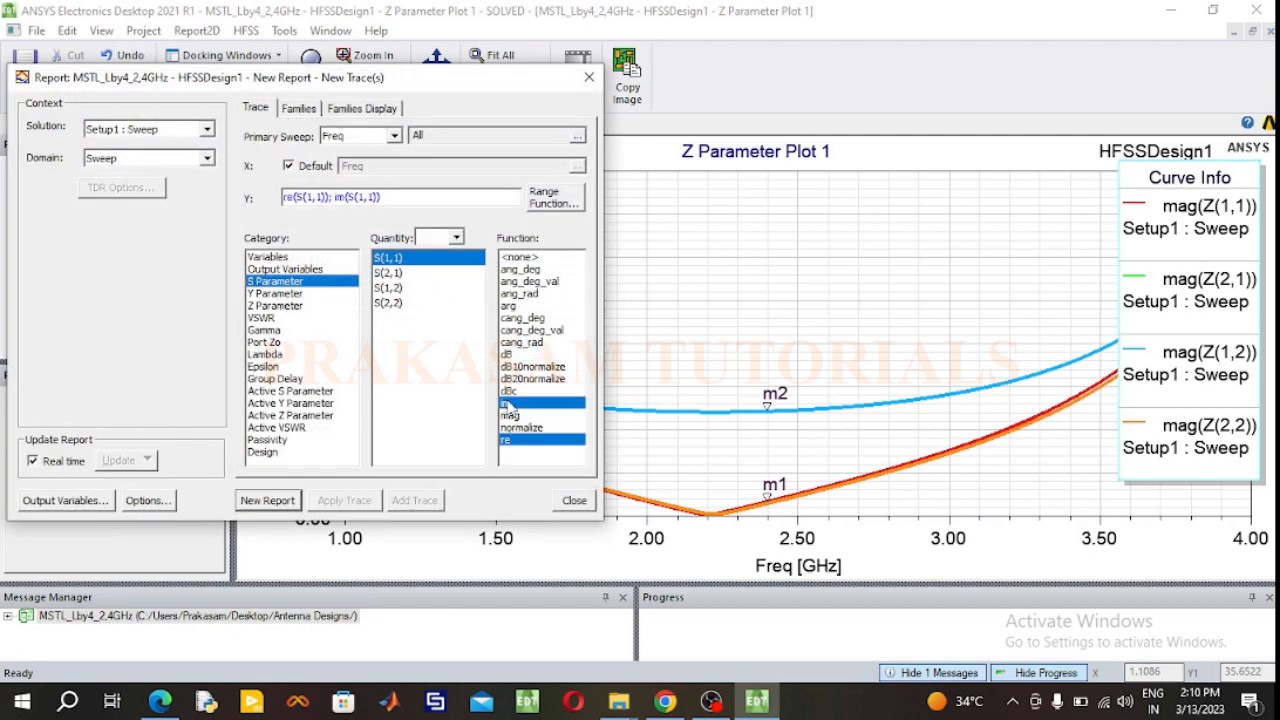
pyautogui.keyDown('ctrl'); pyautogui.click(510, 415); pyautogui.keyUp('ctrl')
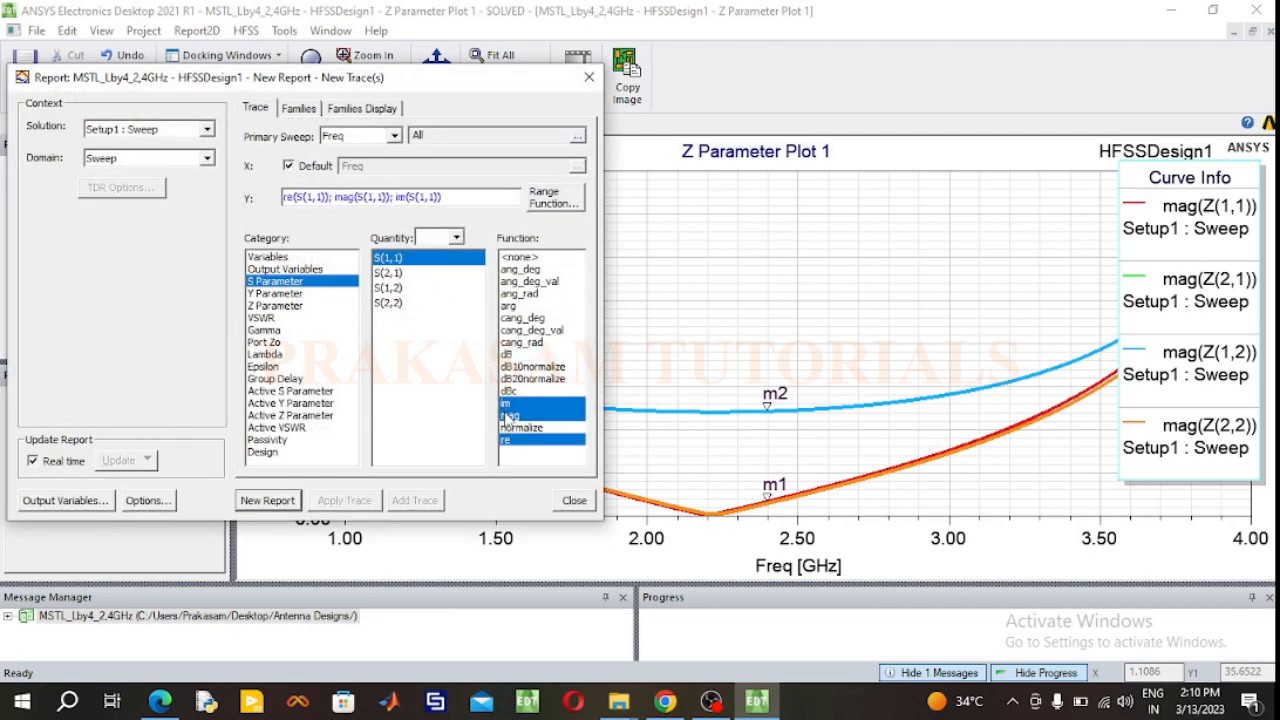
pyautogui.click(277, 500)
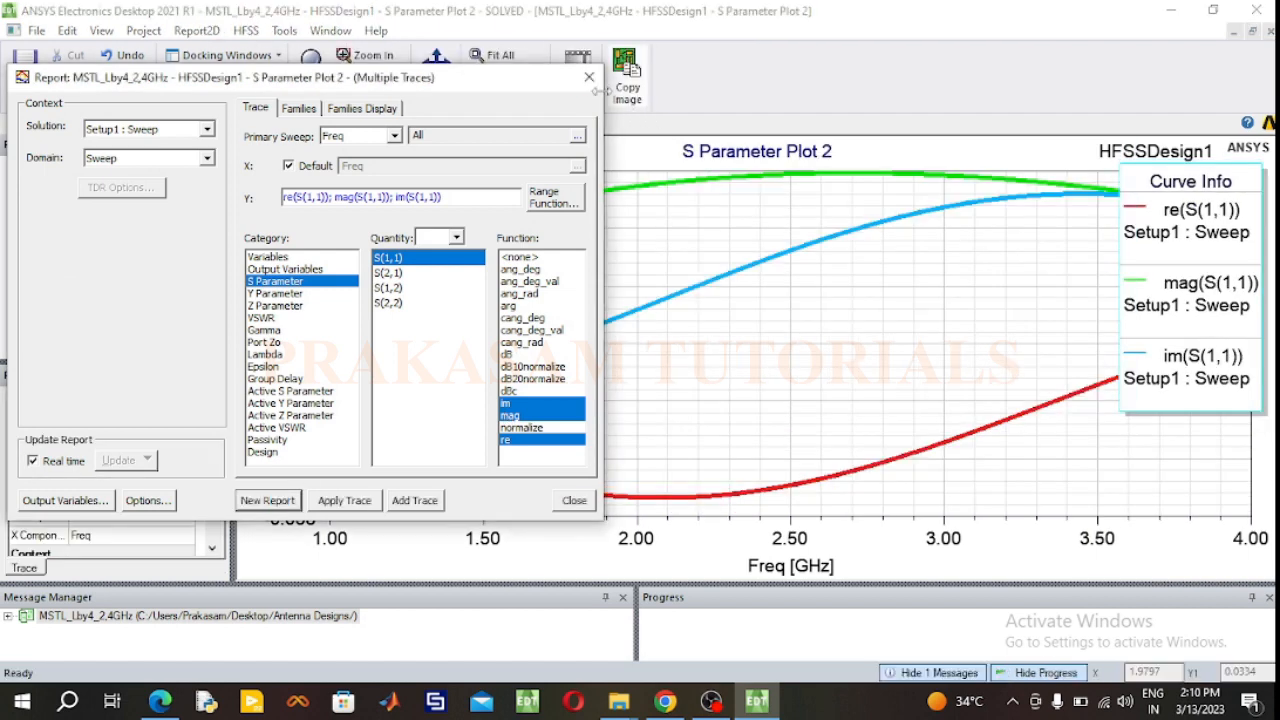
pyautogui.click(587, 79)
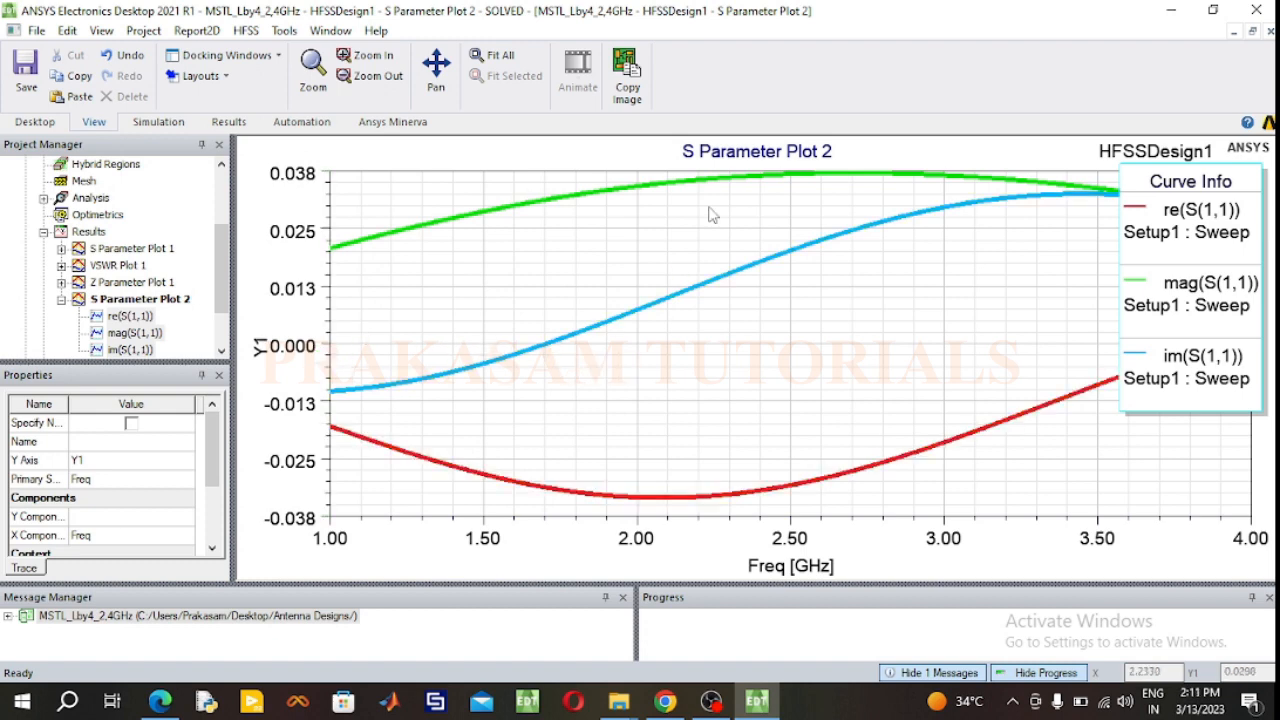
# Step: Highlight the re(S(1,1)), mag(S(1,1)) and im(S(1,1)) traces one by one, and collapse the new plot's trace list
pyautogui.click(1176, 222)
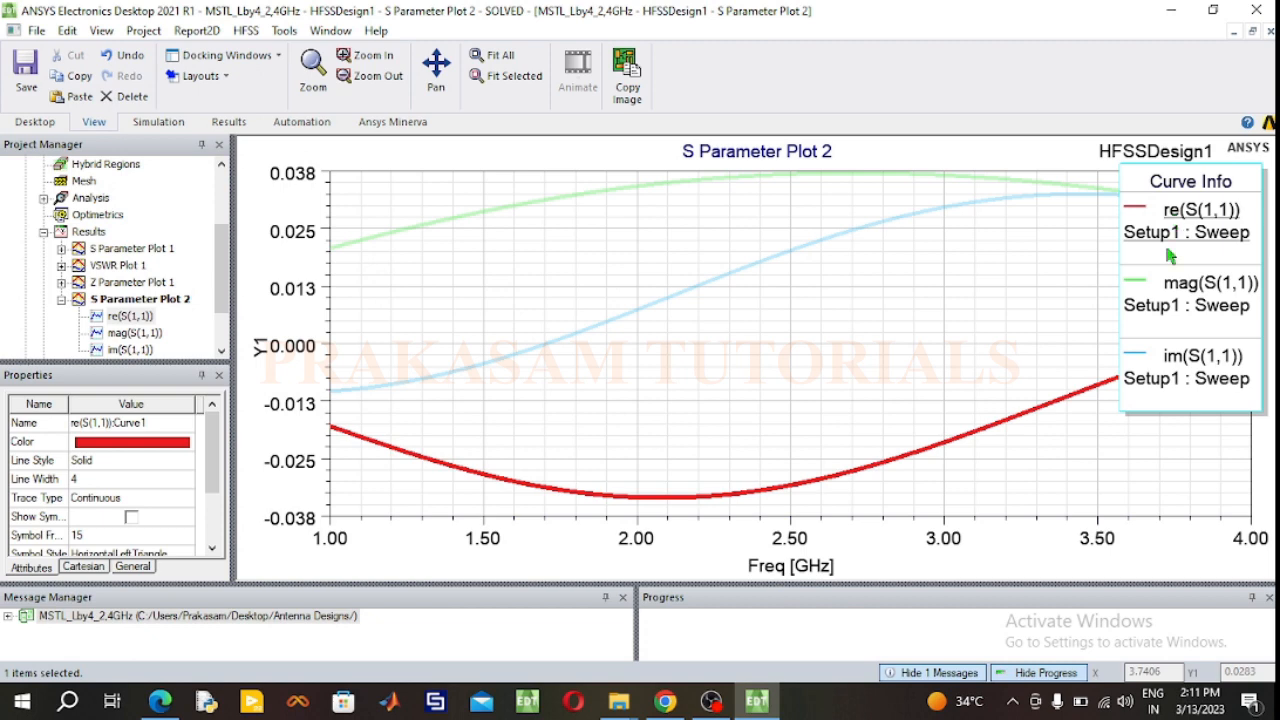
pyautogui.click(1170, 308)
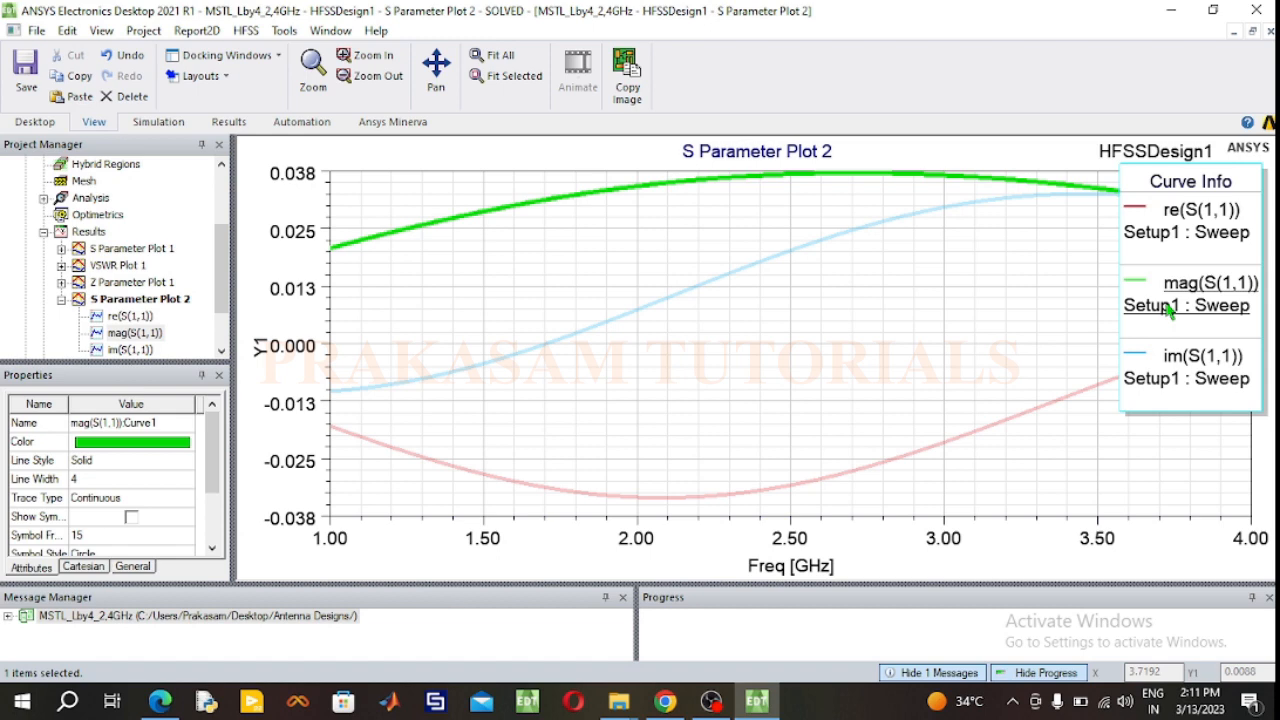
pyautogui.click(1180, 373)
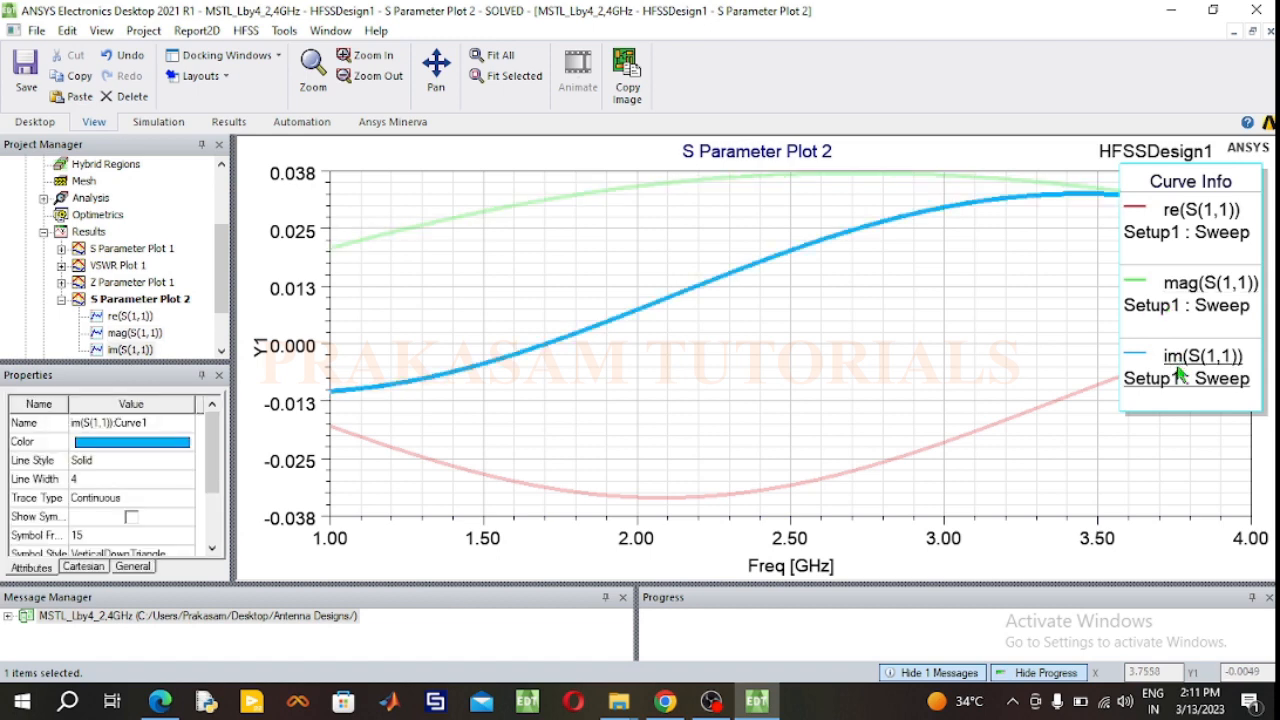
pyautogui.click(827, 432)
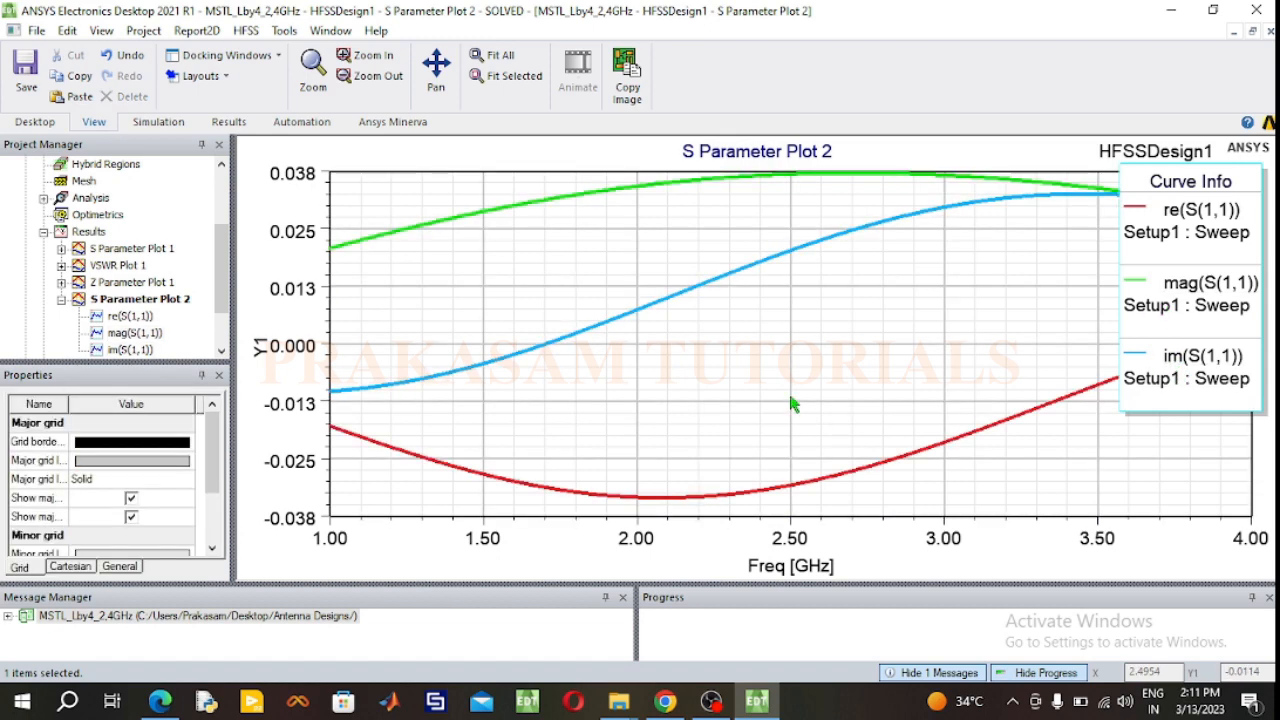
pyautogui.click(61, 299)
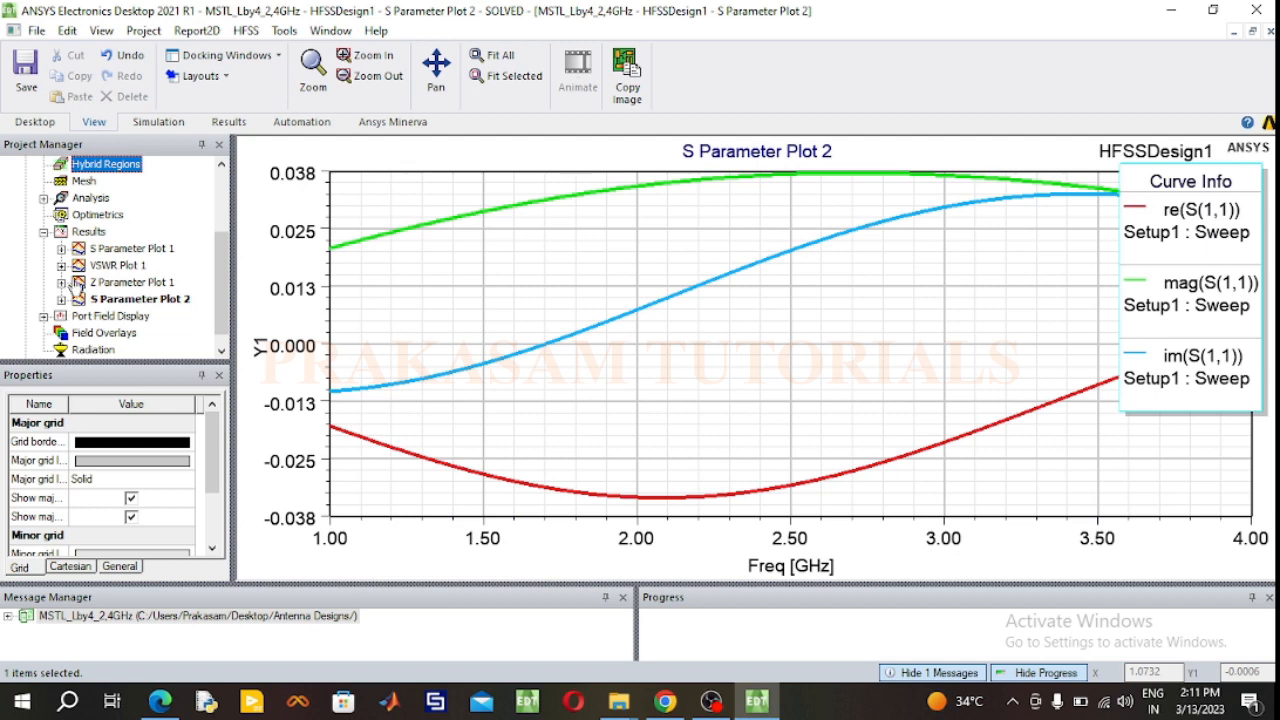
# Step: Add an infinite-sphere far field setup named Infinite Sphere1 under Radiation, with the Theta stop angle set to 360 deg
pyautogui.doubleClick(127, 250)
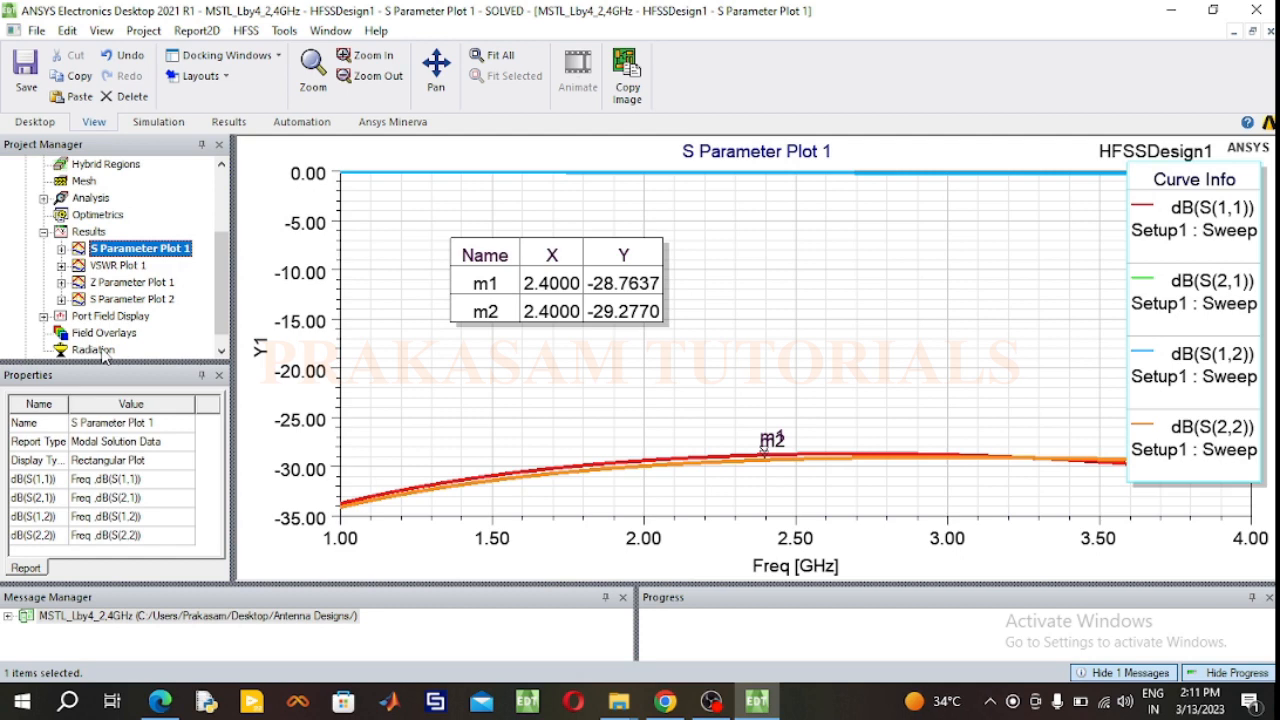
pyautogui.scroll(-1, 150, 338)
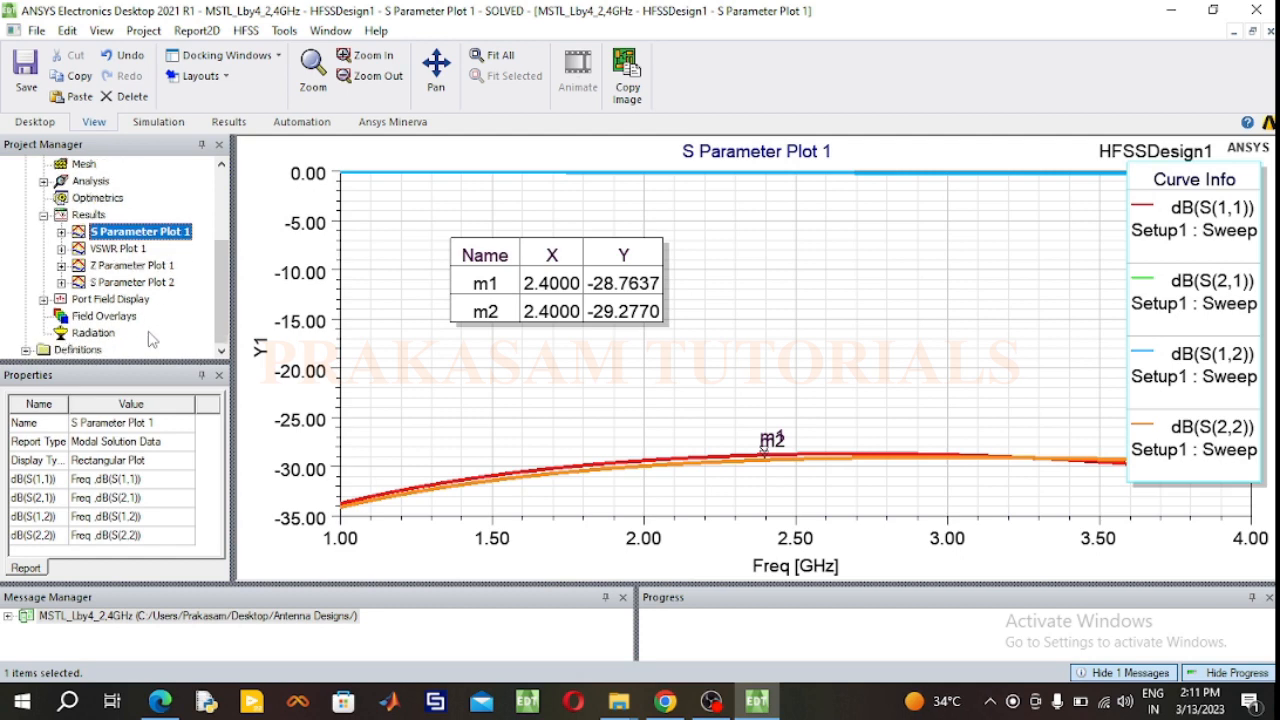
pyautogui.rightClick(90, 334)
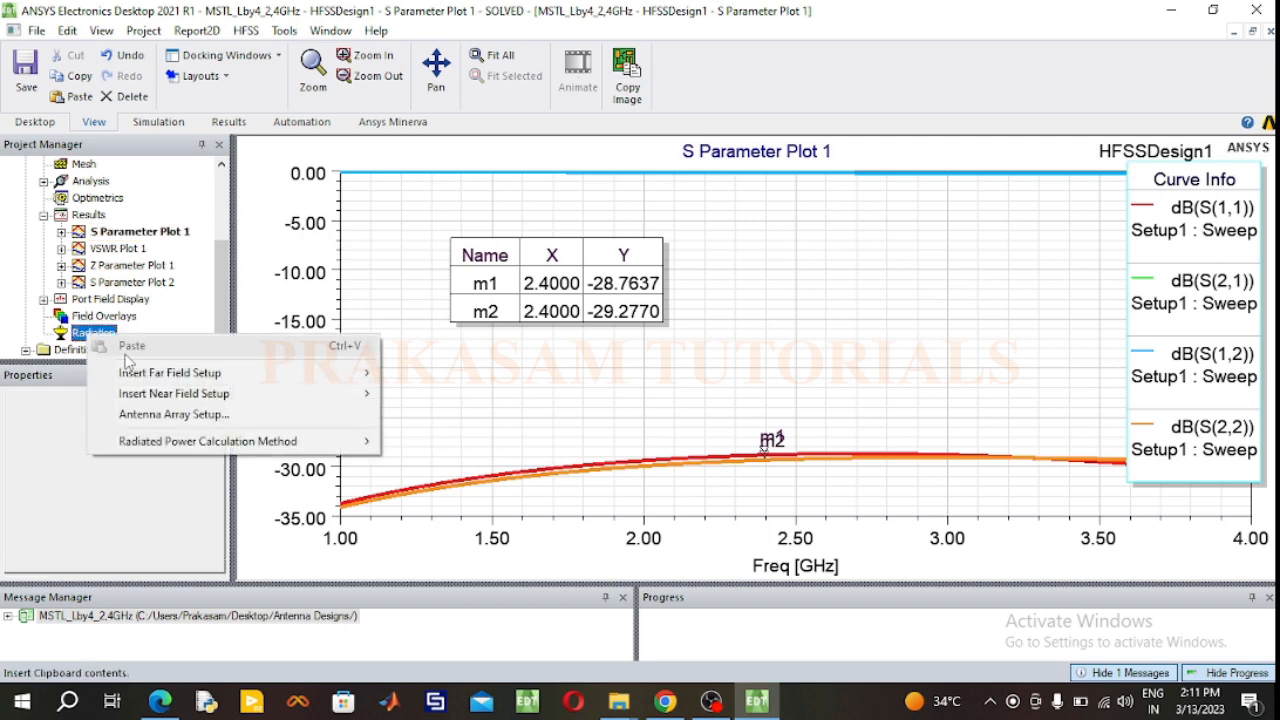
pyautogui.moveTo(145, 376)
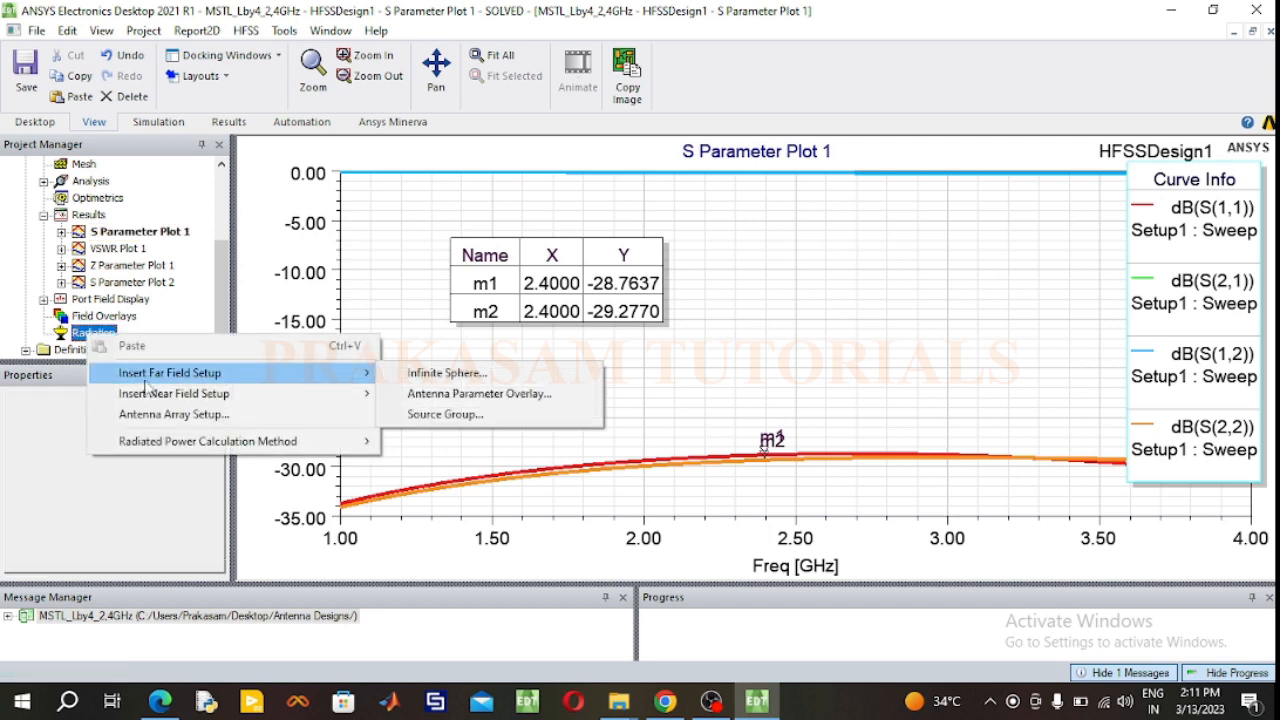
pyautogui.click(430, 376)
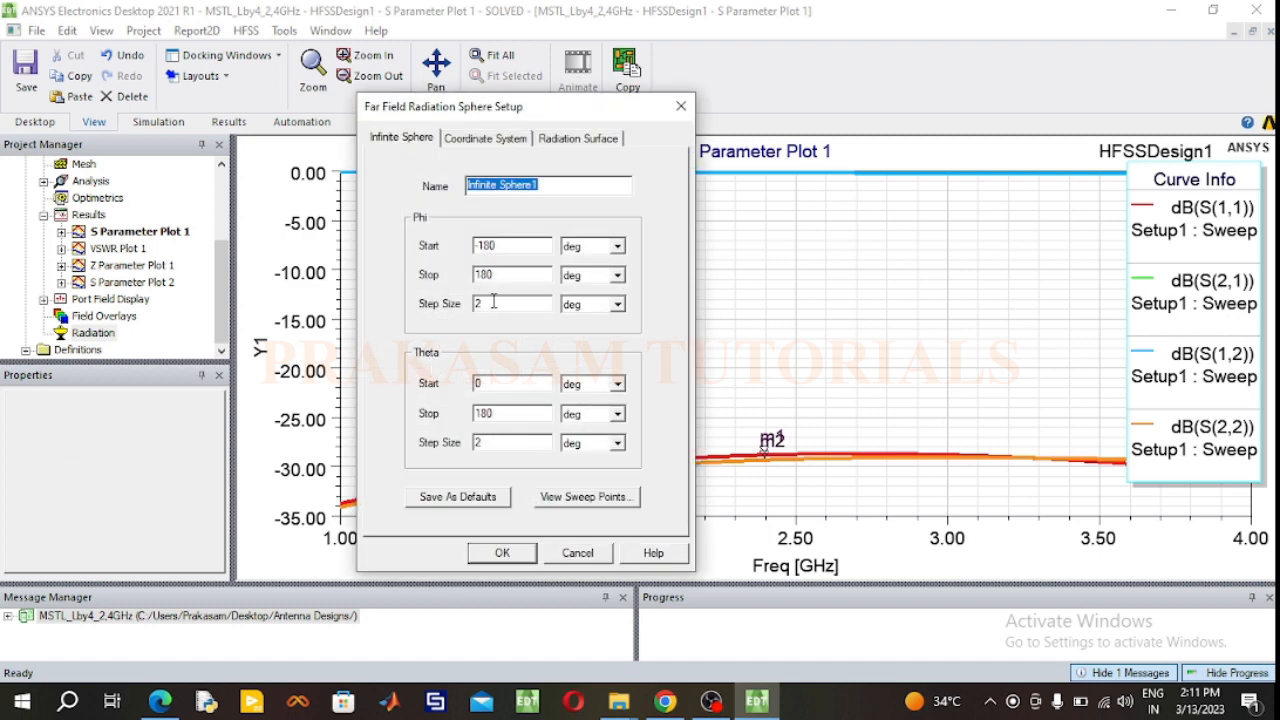
pyautogui.doubleClick(498, 416)
pyautogui.write('360')
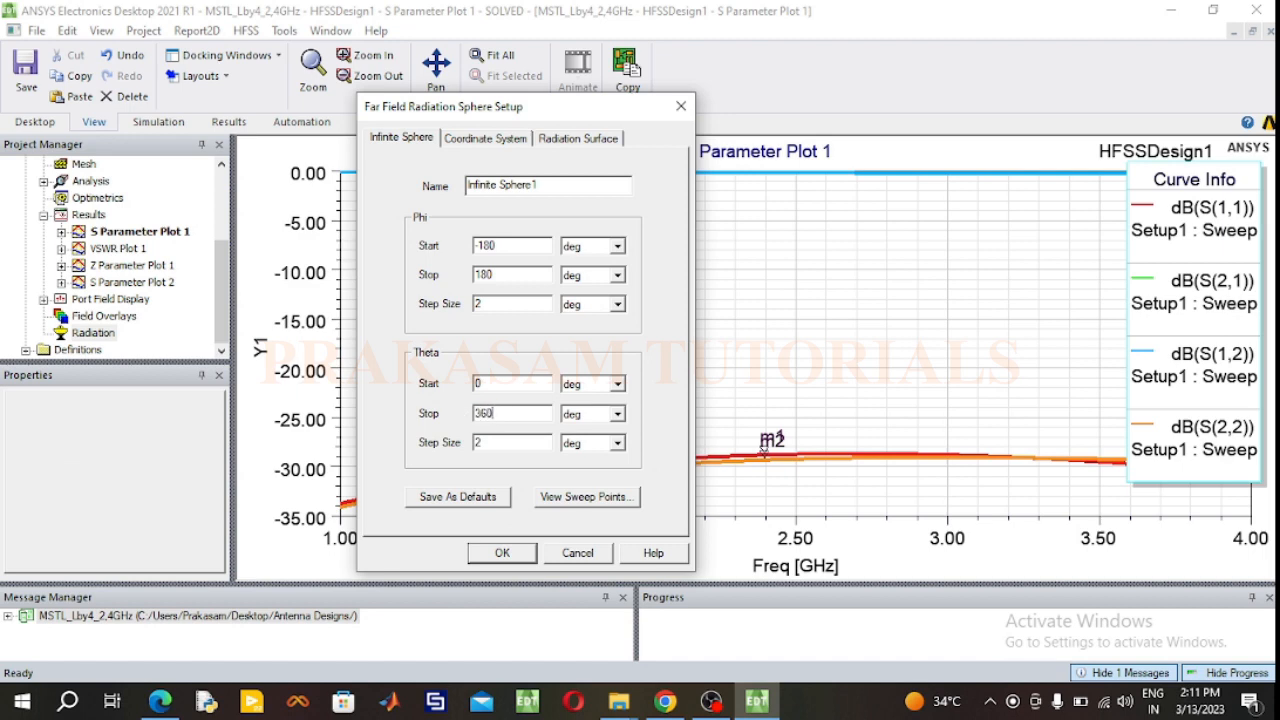
pyautogui.click(500, 553)
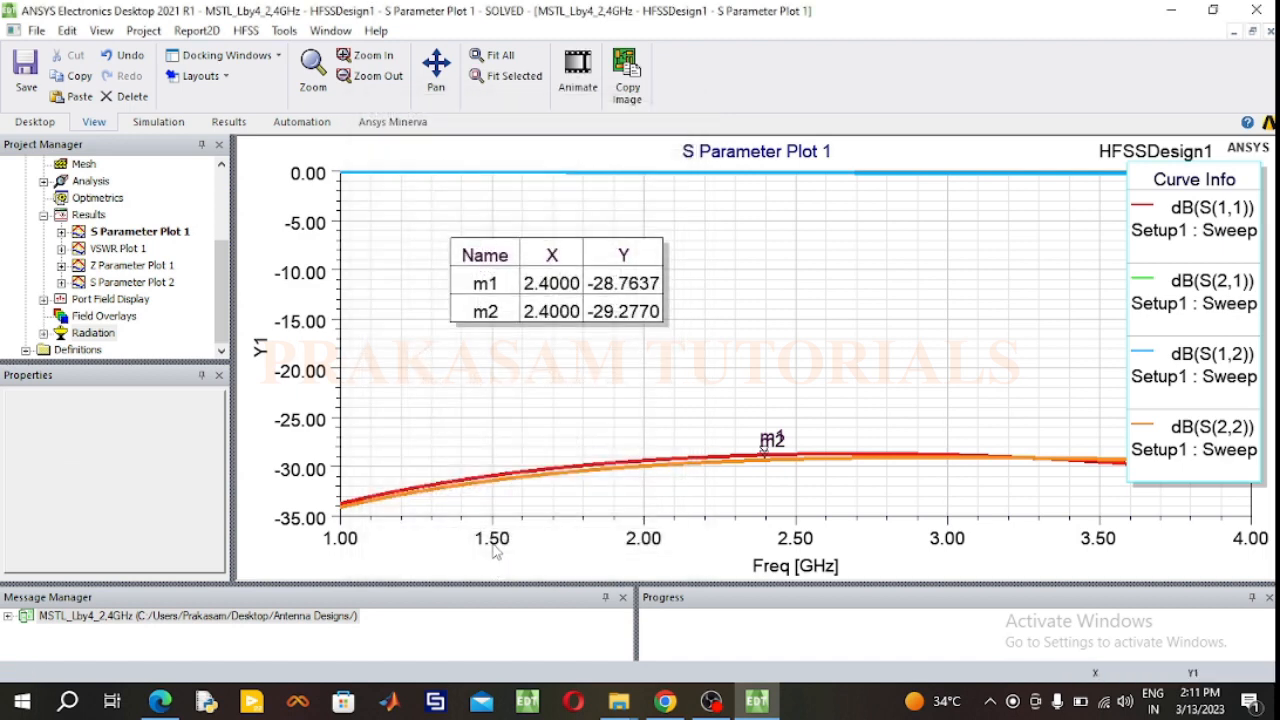
# Step: Start a far-field radiation pattern report for Infinite Sphere1 and restrict its Phi family to -90deg
pyautogui.click(89, 215)
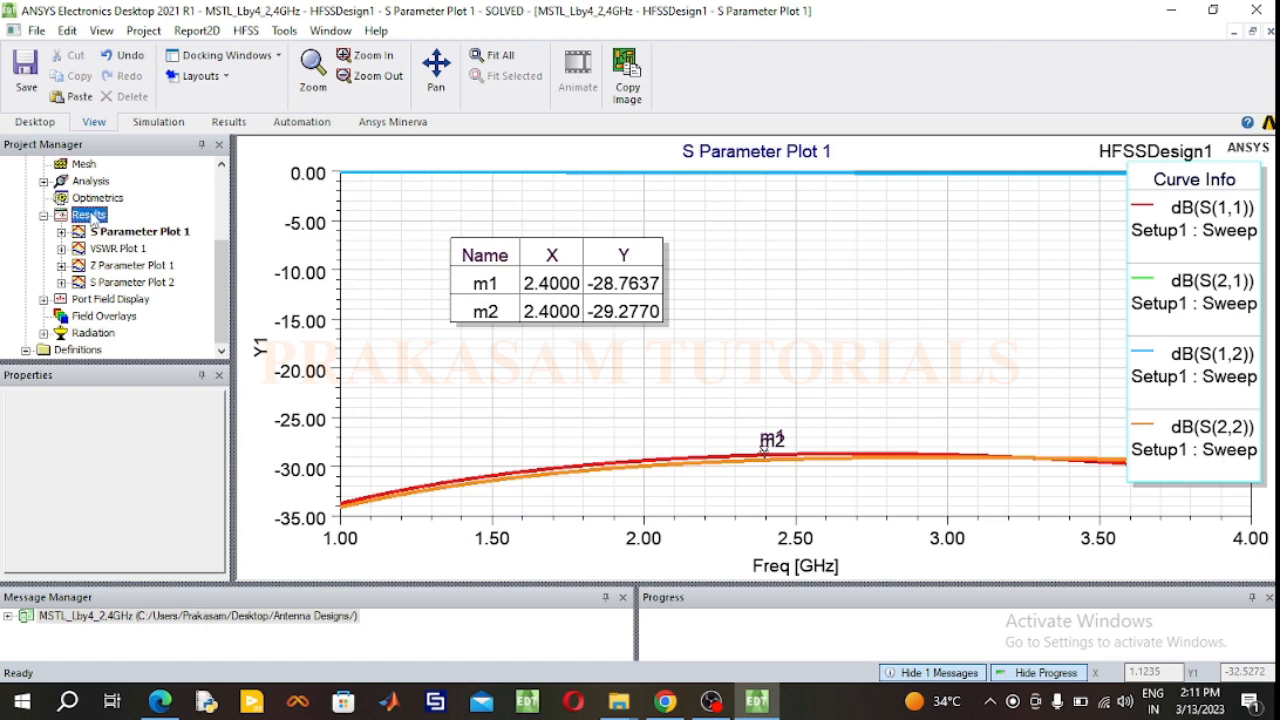
pyautogui.rightClick(91, 216)
pyautogui.moveTo(259, 182)
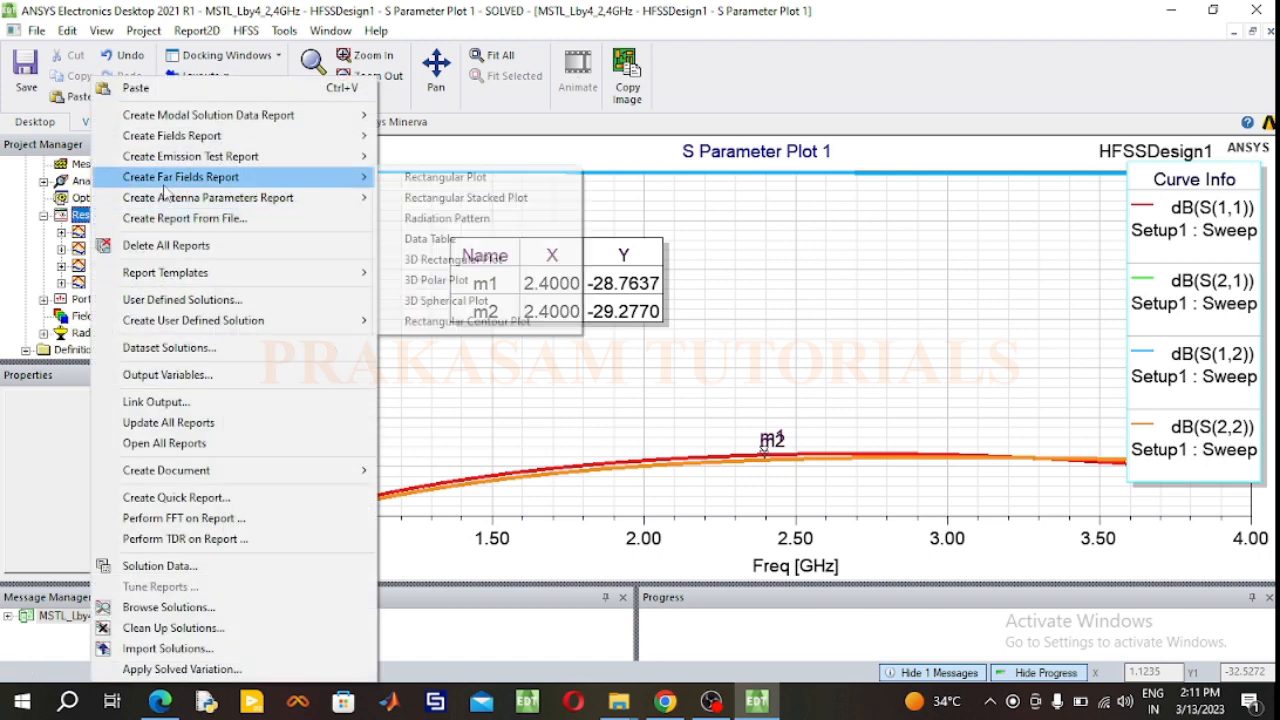
pyautogui.click(428, 217)
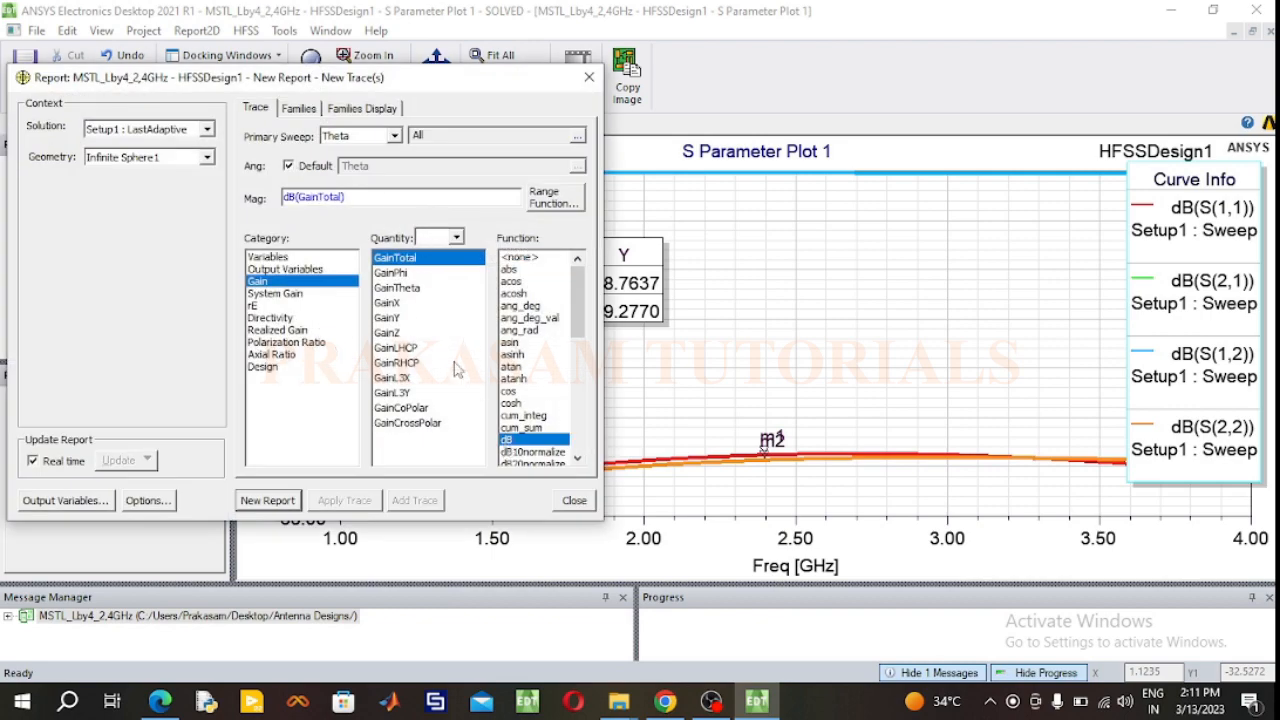
pyautogui.click(300, 109)
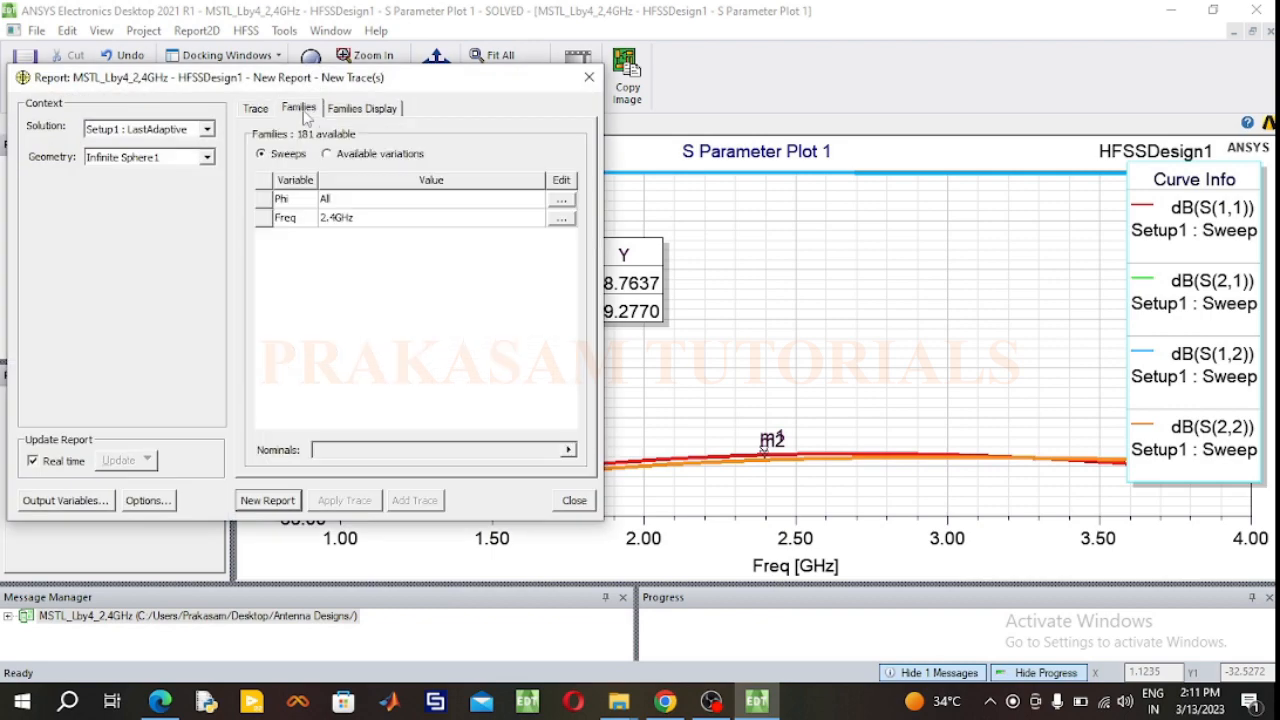
pyautogui.click(561, 199)
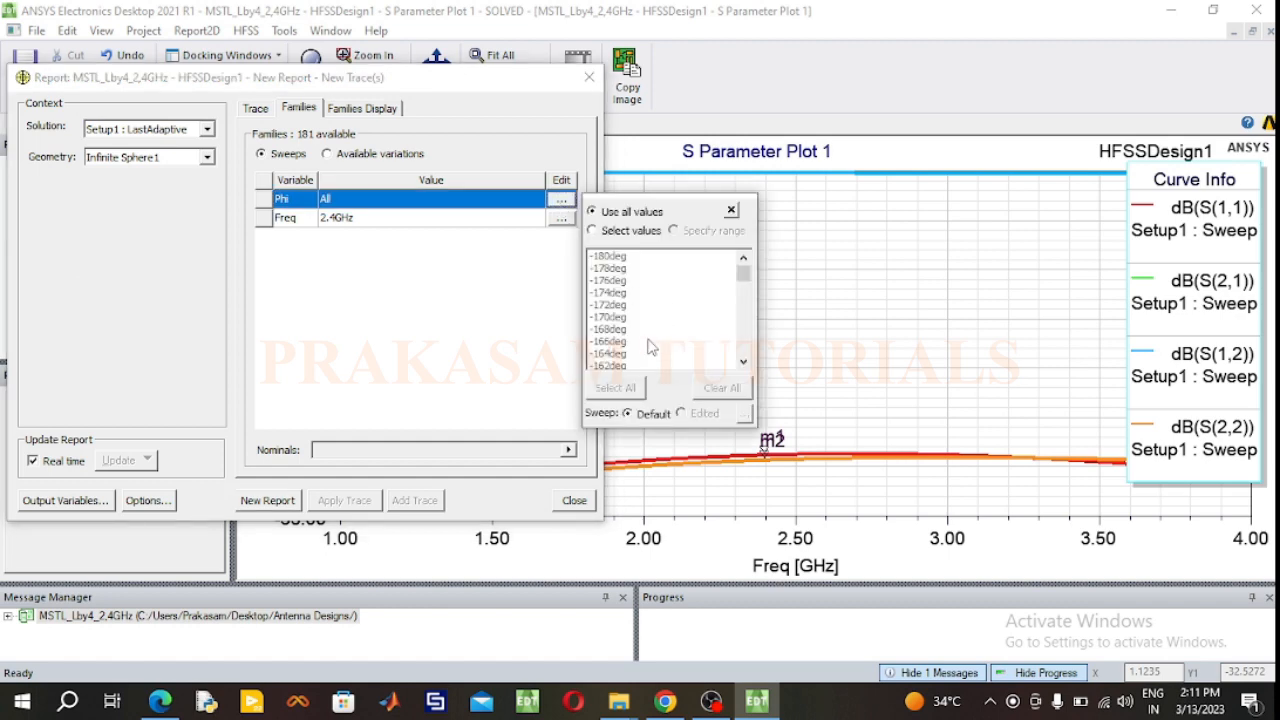
pyautogui.click(670, 306)
pyautogui.scroll(-1, 673, 313)
pyautogui.scroll(-13, 673, 313)
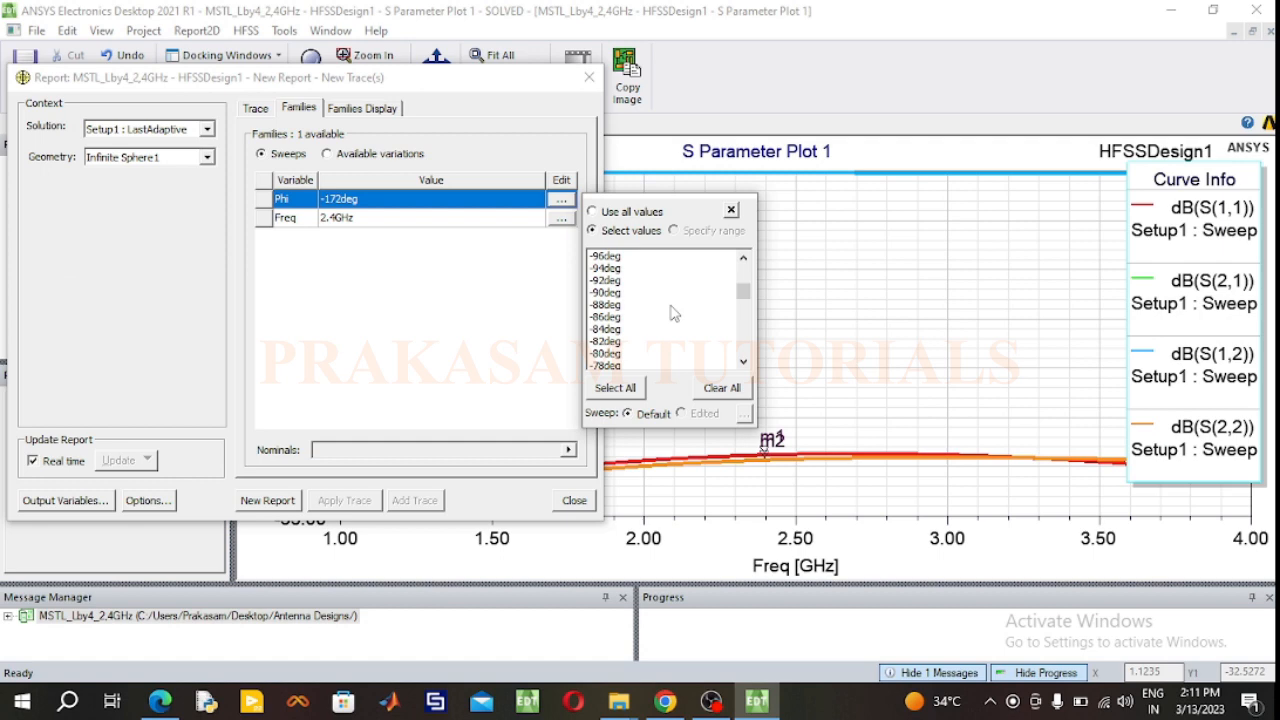
pyautogui.scroll(1, 673, 313)
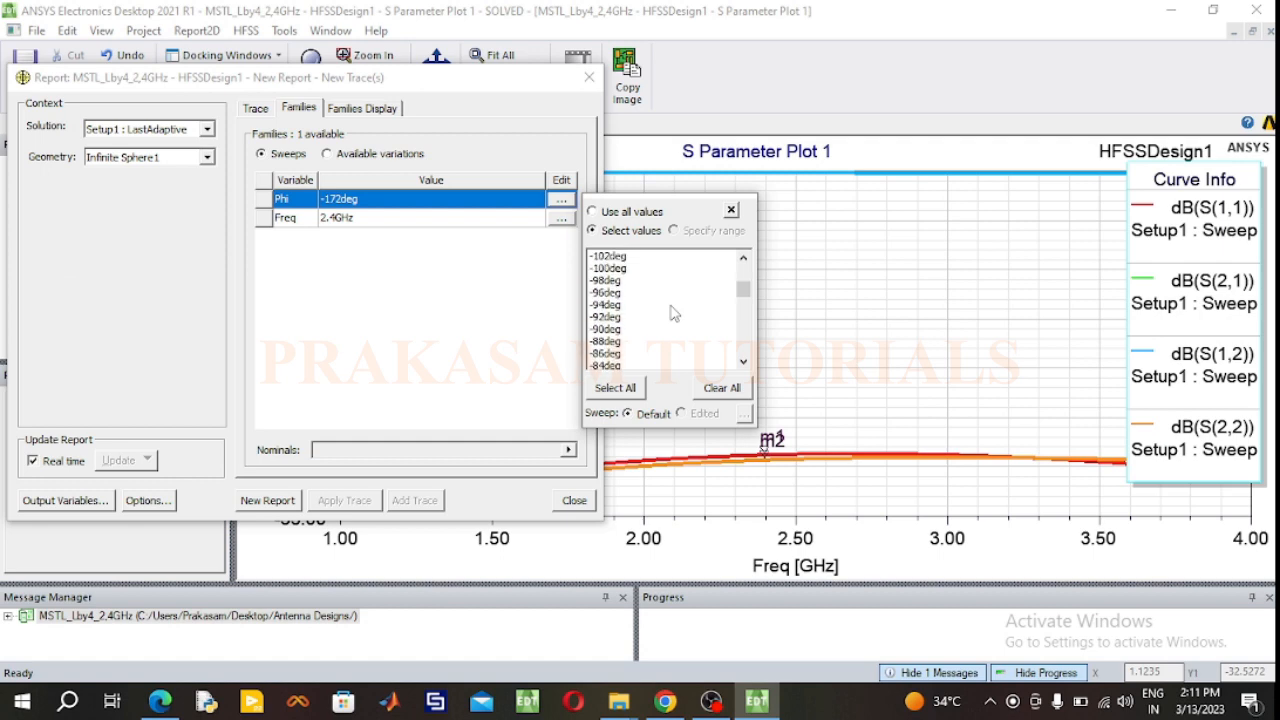
pyautogui.scroll(-2, 673, 313)
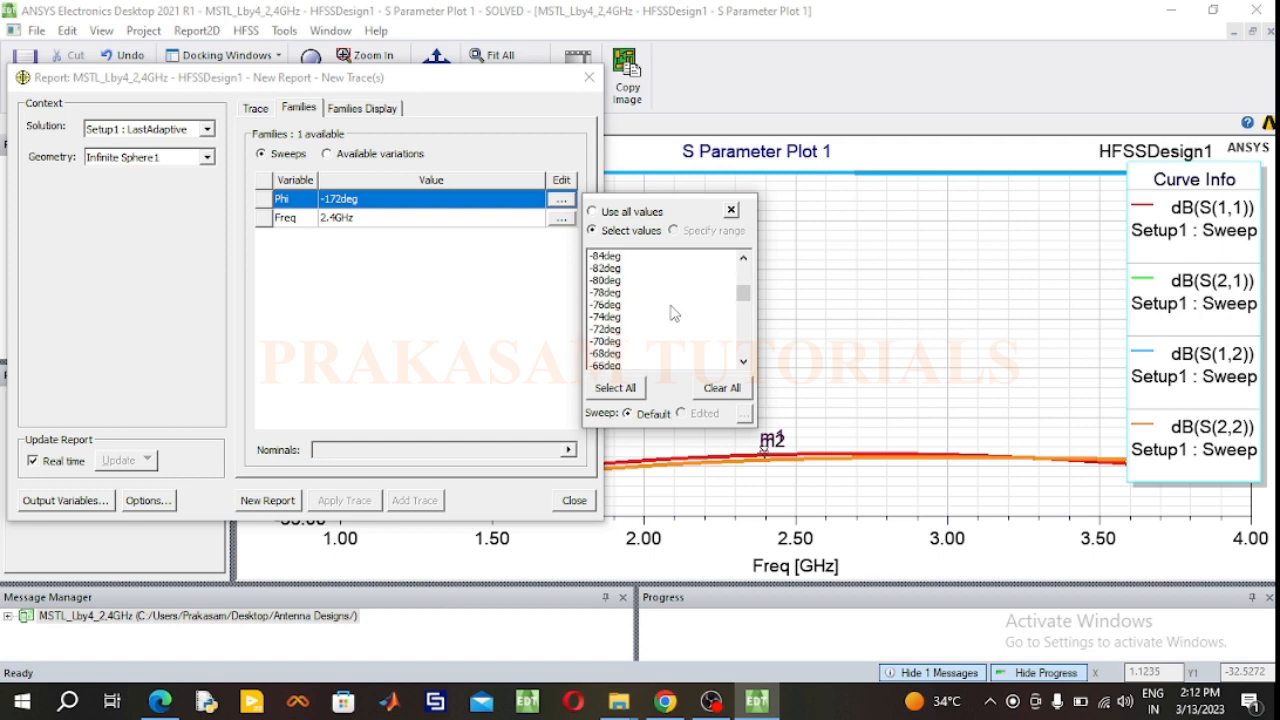
pyautogui.scroll(1, 665, 310)
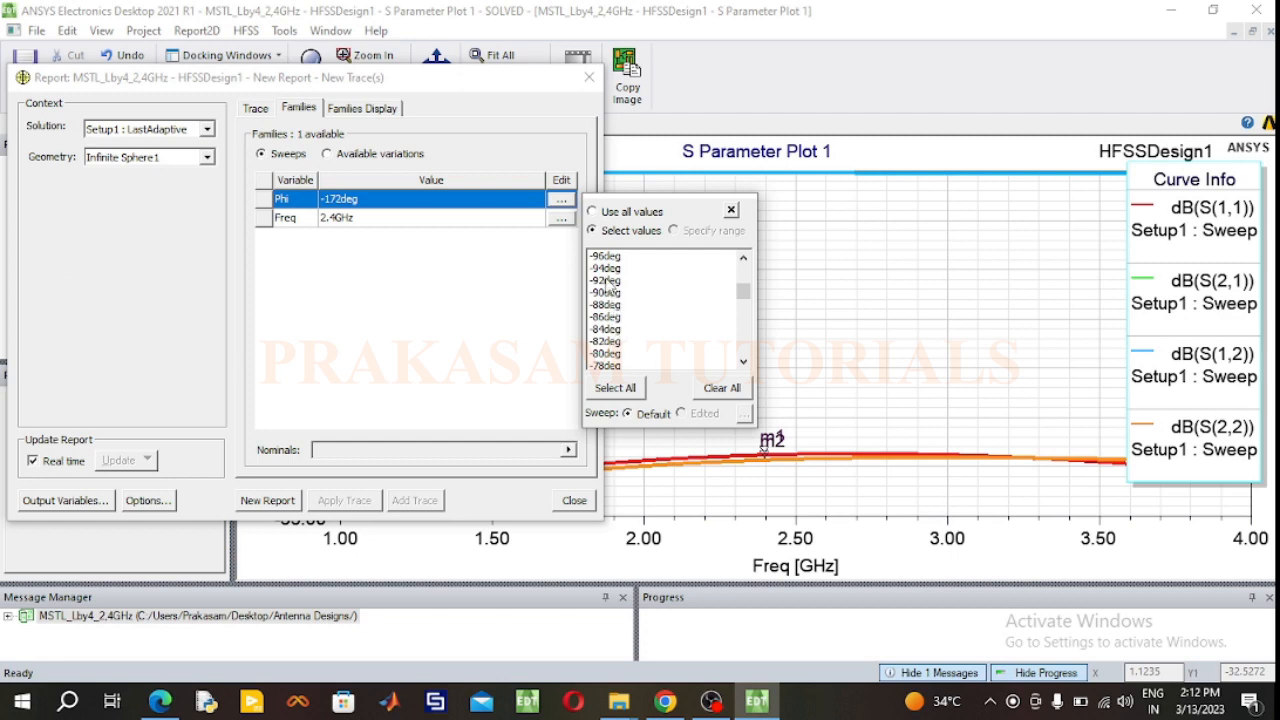
pyautogui.click(610, 293)
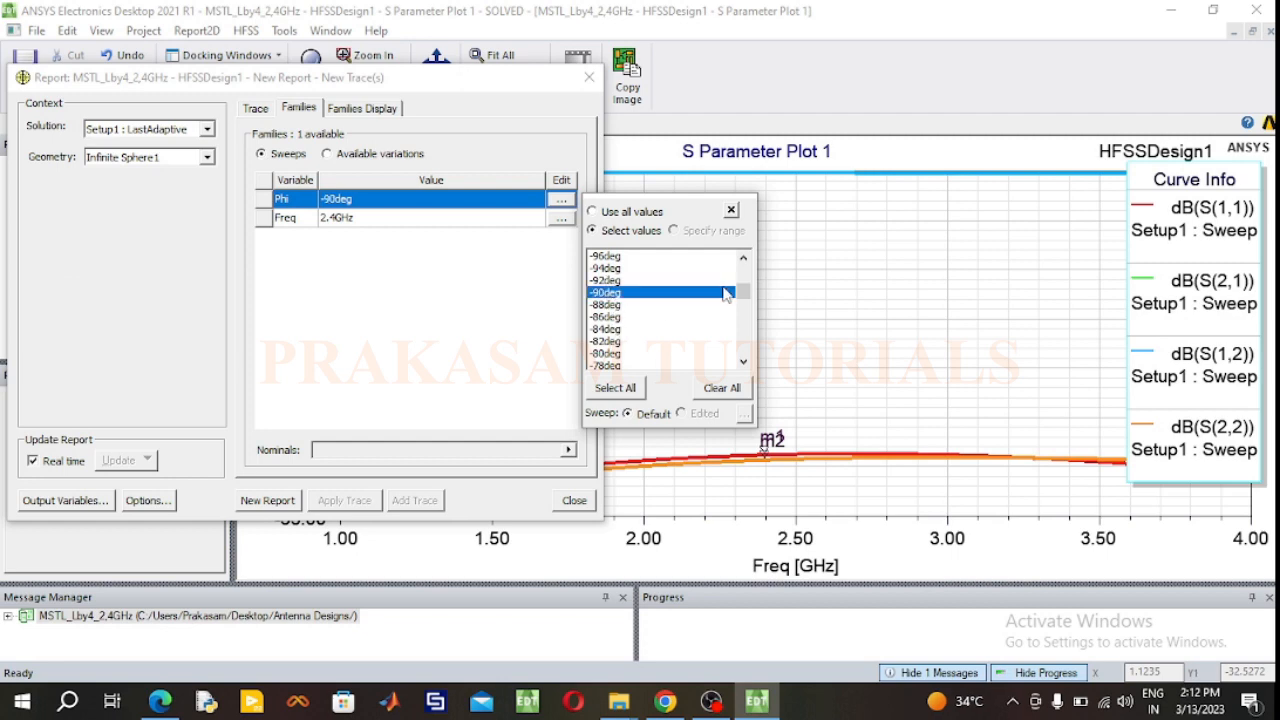
# Step: Add 0deg and 90deg to the selected Phi values of the radiation pattern report
pyautogui.scroll(-10, 693, 318)
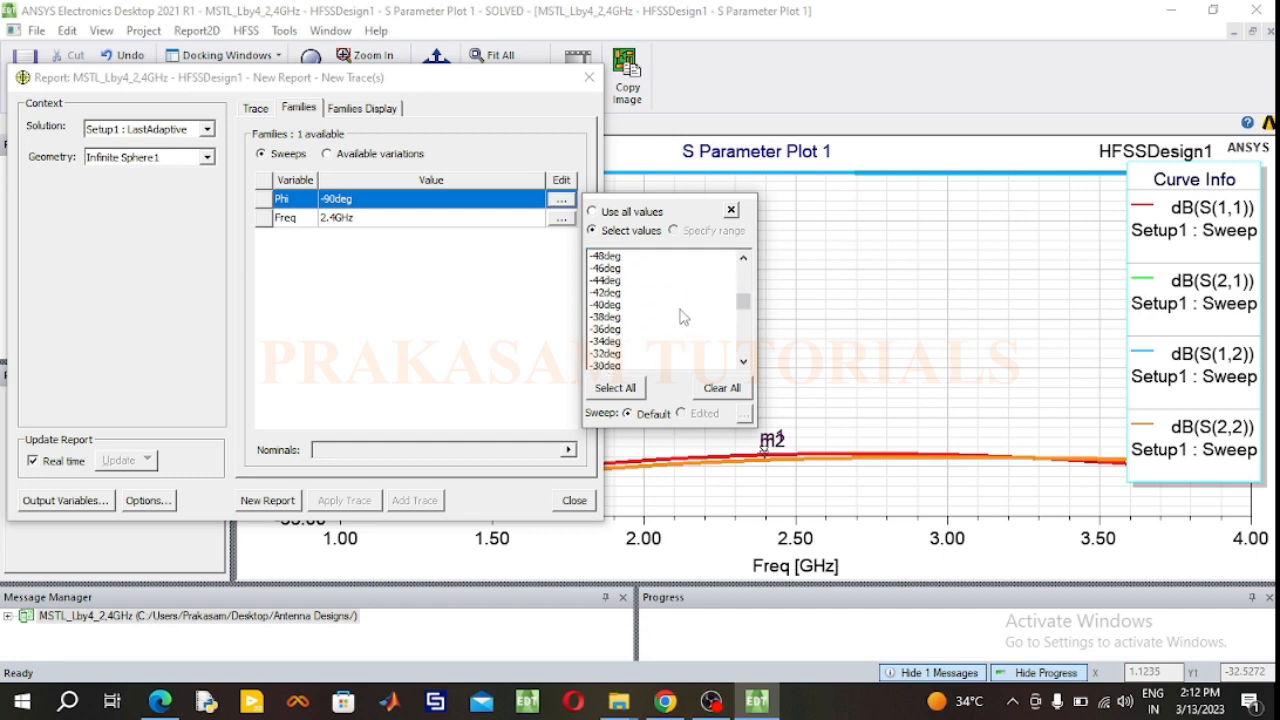
pyautogui.scroll(-3, 681, 318)
pyautogui.scroll(-2, 680, 318)
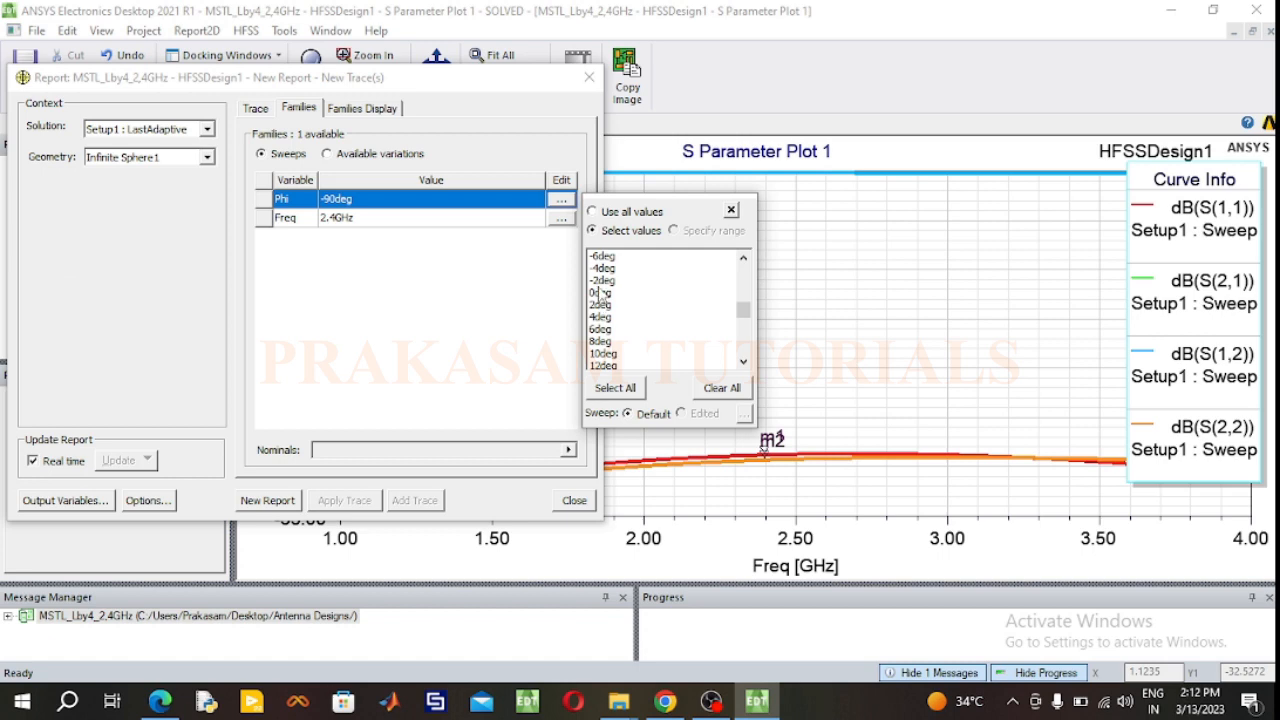
pyautogui.keyDown('ctrl'); pyautogui.click(602, 292); pyautogui.keyUp('ctrl')
pyautogui.scroll(-4, 686, 318)
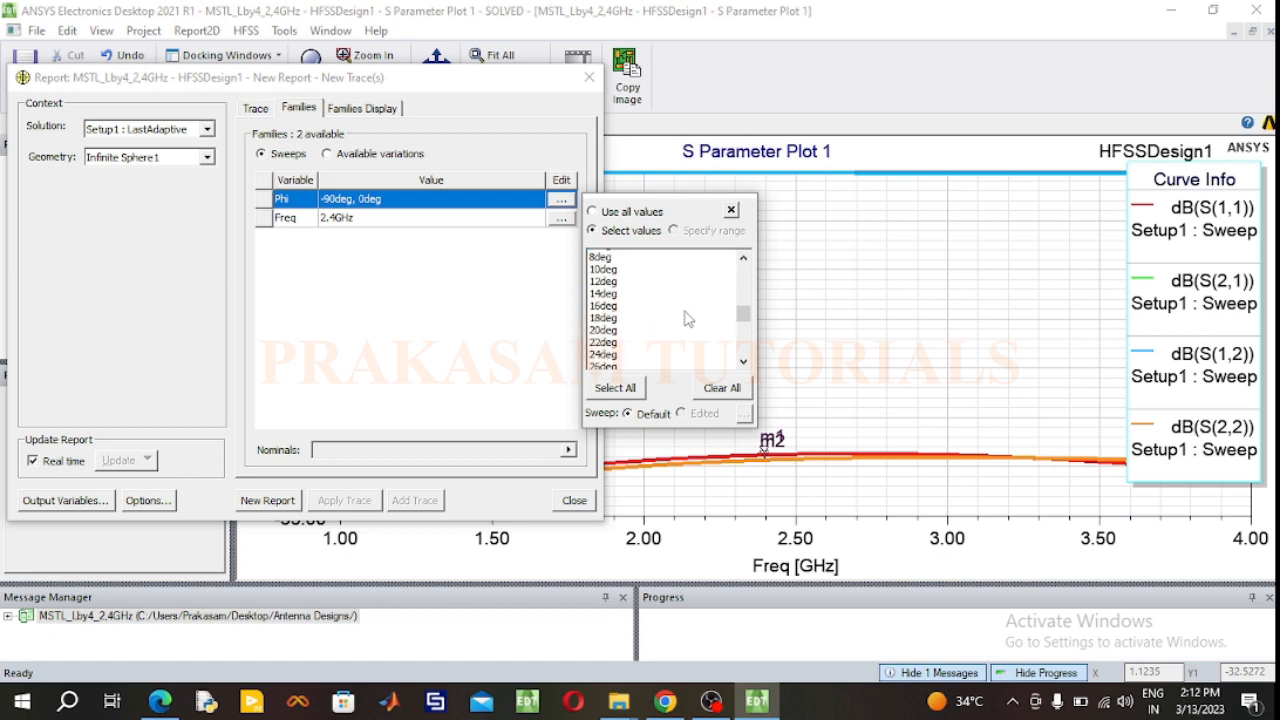
pyautogui.scroll(-13, 686, 318)
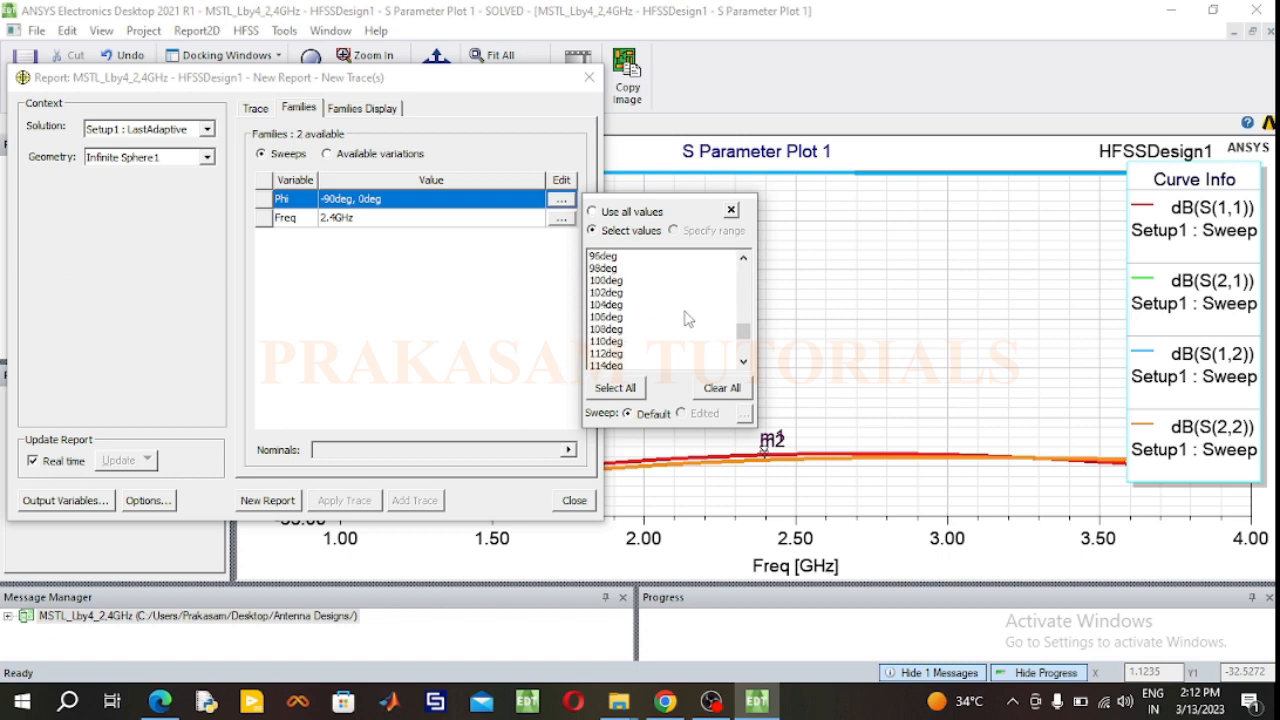
pyautogui.scroll(2, 688, 318)
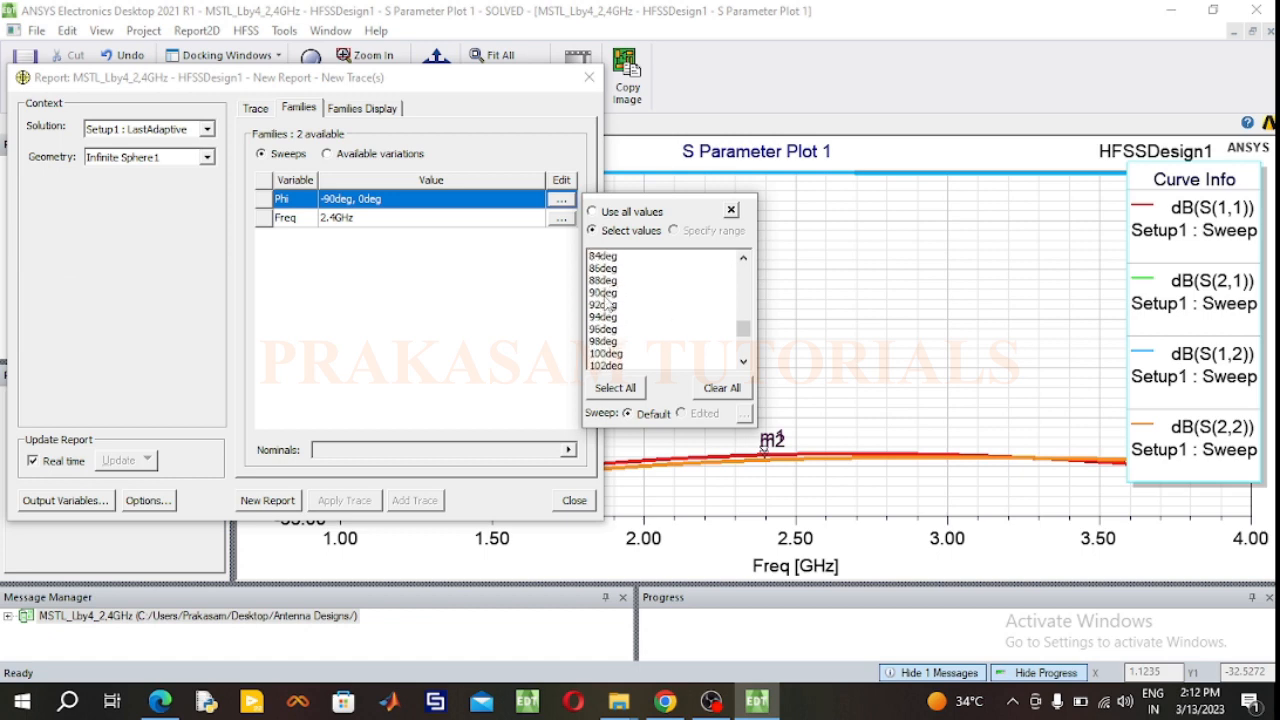
pyautogui.keyDown('ctrl'); pyautogui.click(603, 292); pyautogui.keyUp('ctrl')
pyautogui.click(465, 328)
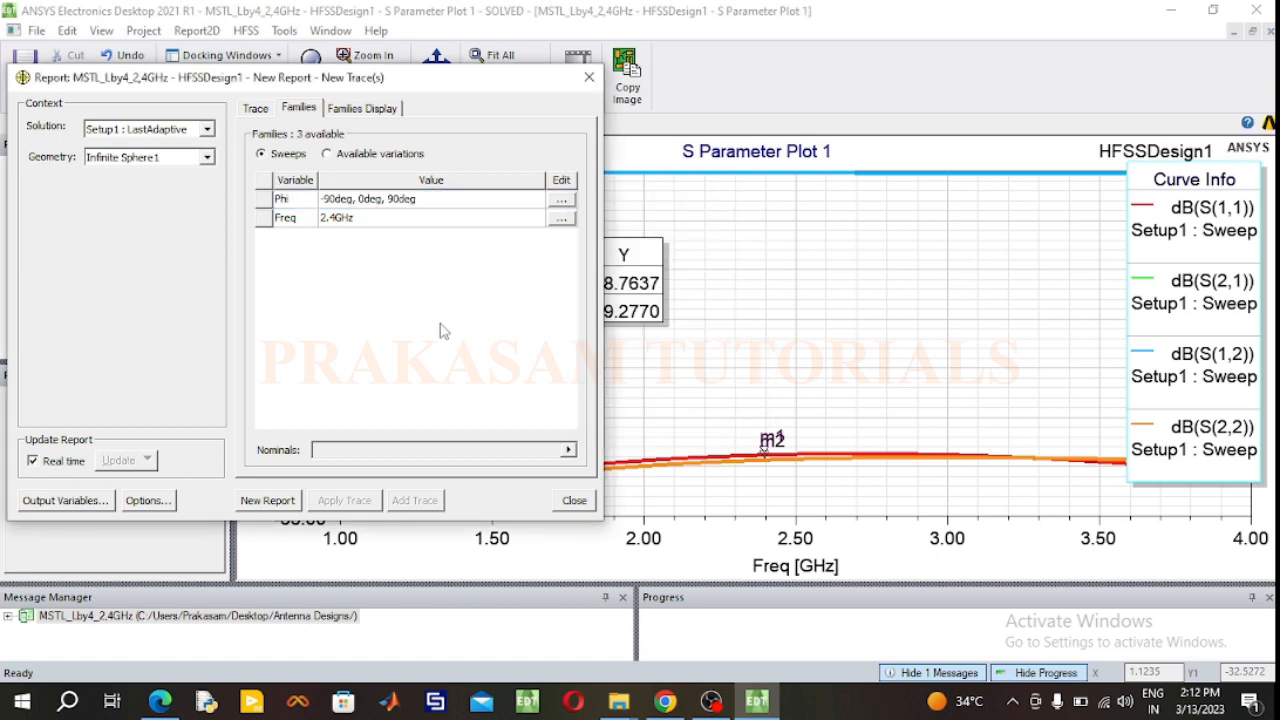
# Step: Create radiation pattern reports of dB(GainTotal) and dB(DirTotal) with Theta as the primary sweep, and close the report setup
pyautogui.click(256, 110)
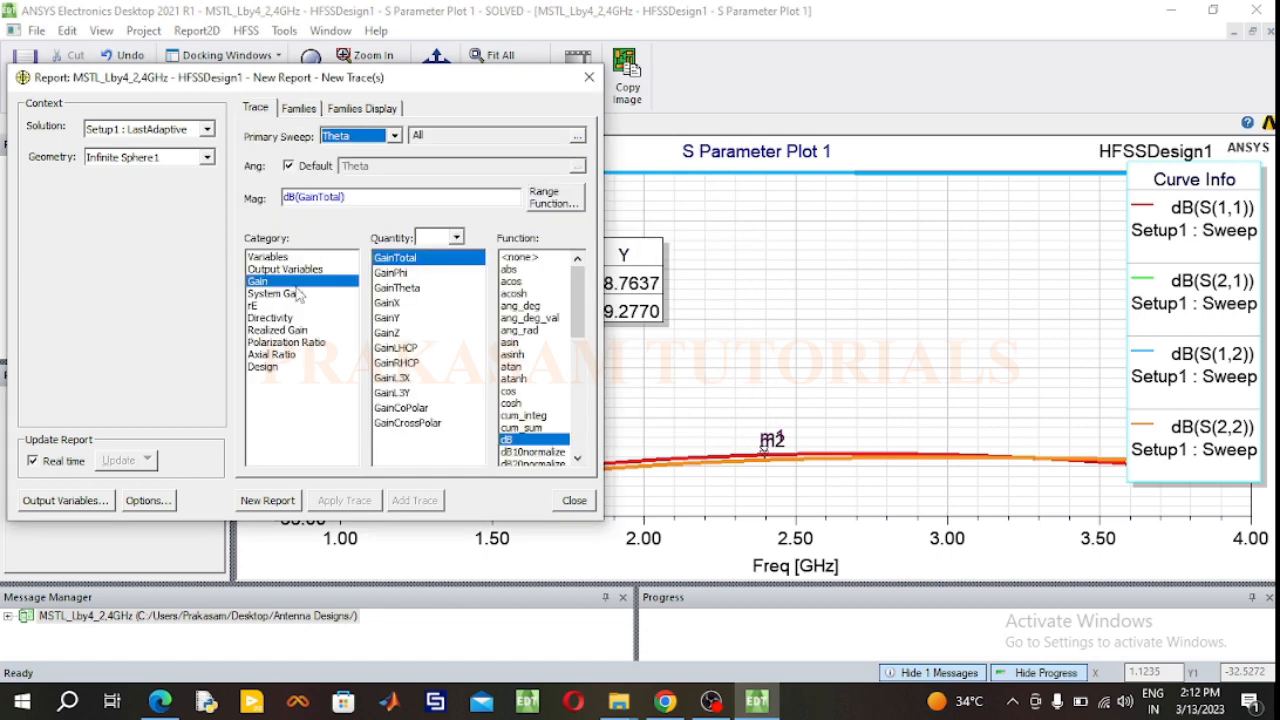
pyautogui.click(274, 500)
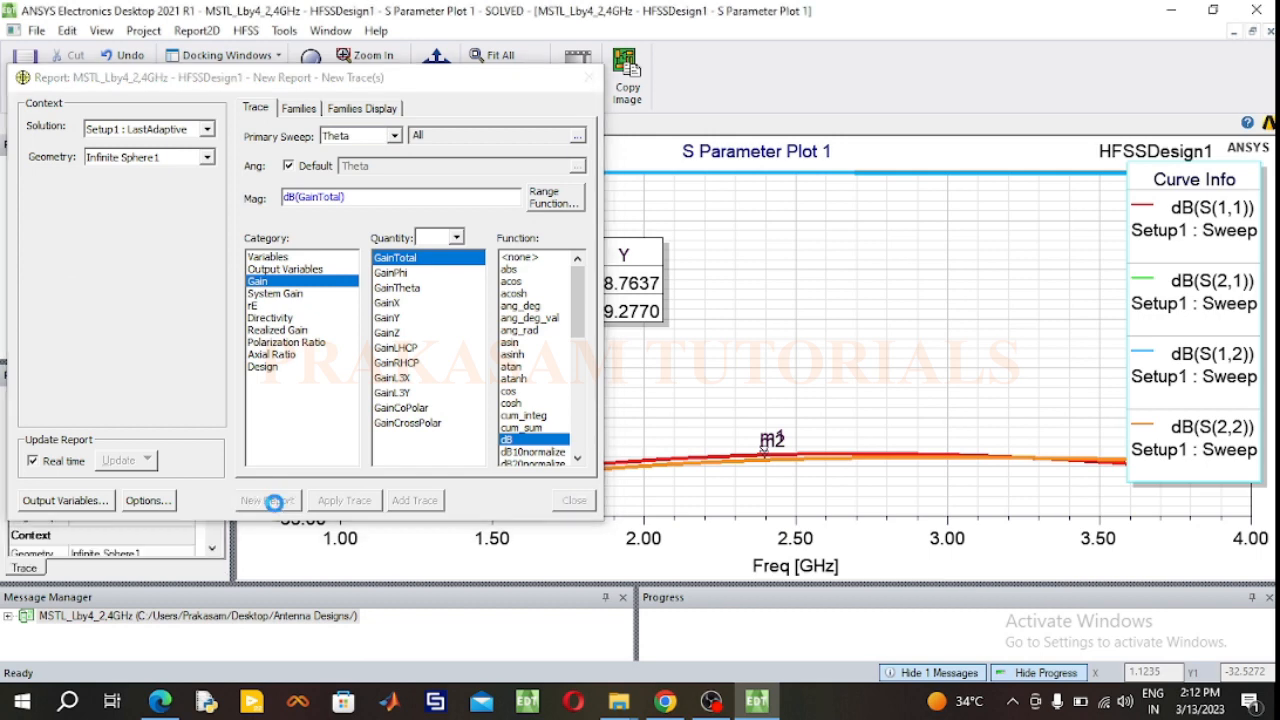
pyautogui.click(270, 318)
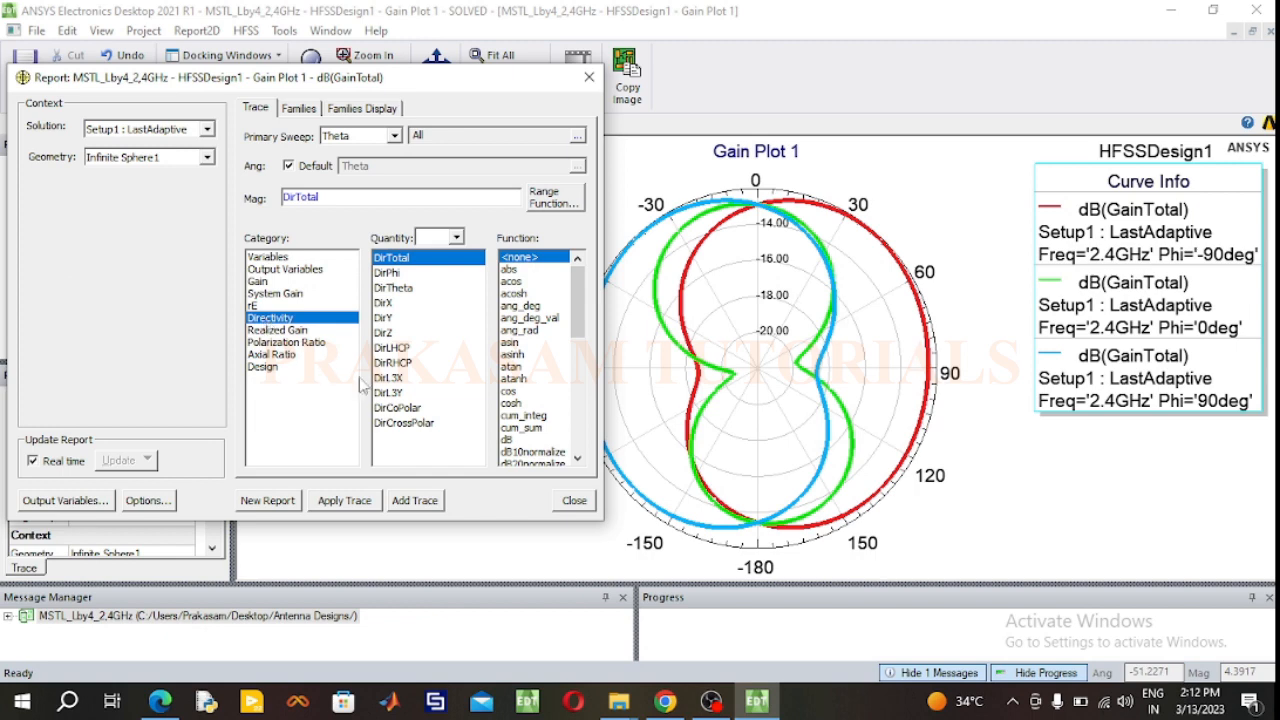
pyautogui.click(508, 440)
pyautogui.click(274, 502)
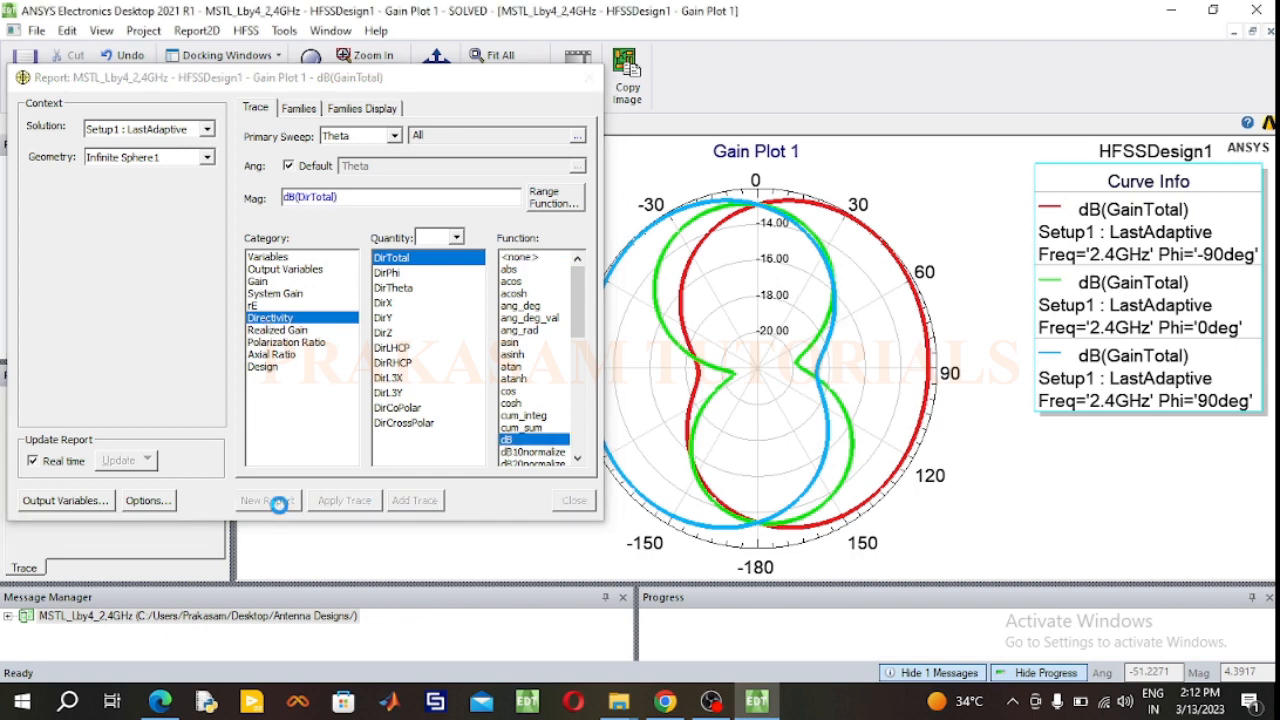
pyautogui.click(589, 77)
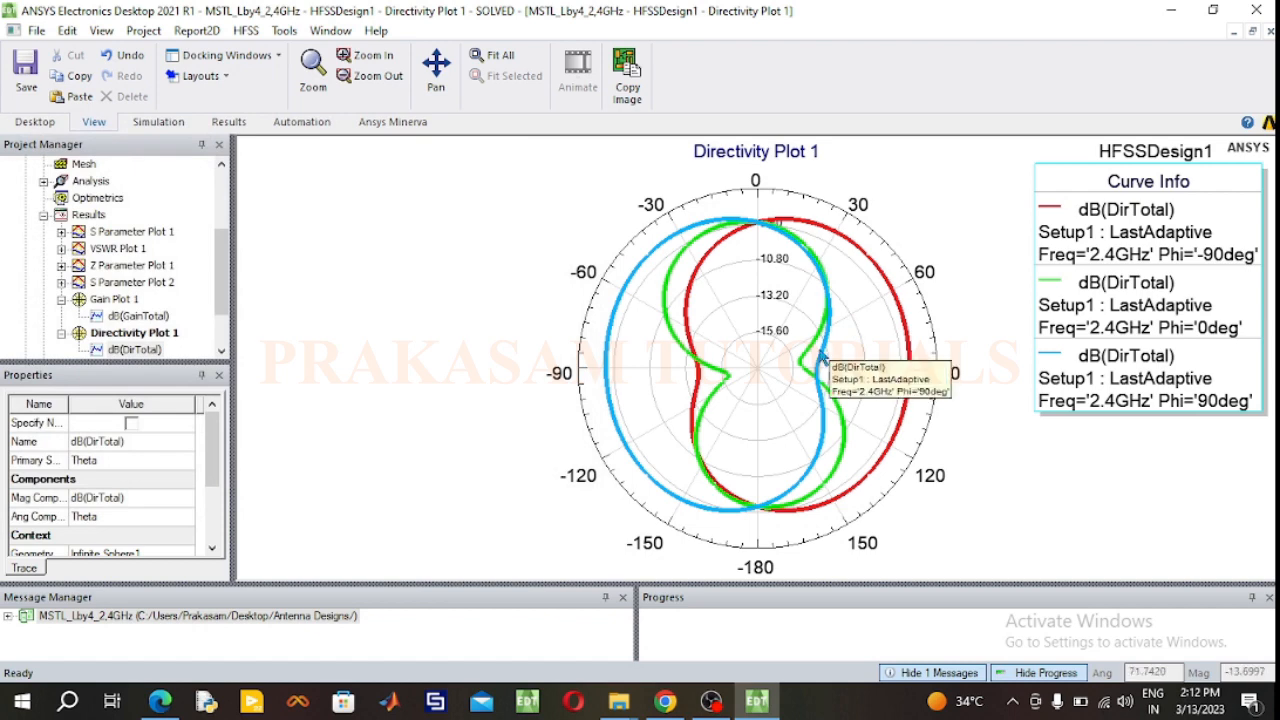
# Step: Highlight the directivity curves for Phi -90deg, 0deg and 90deg one by one, and collapse the trace lists of the gain and directivity plots
pyautogui.click(1168, 216)
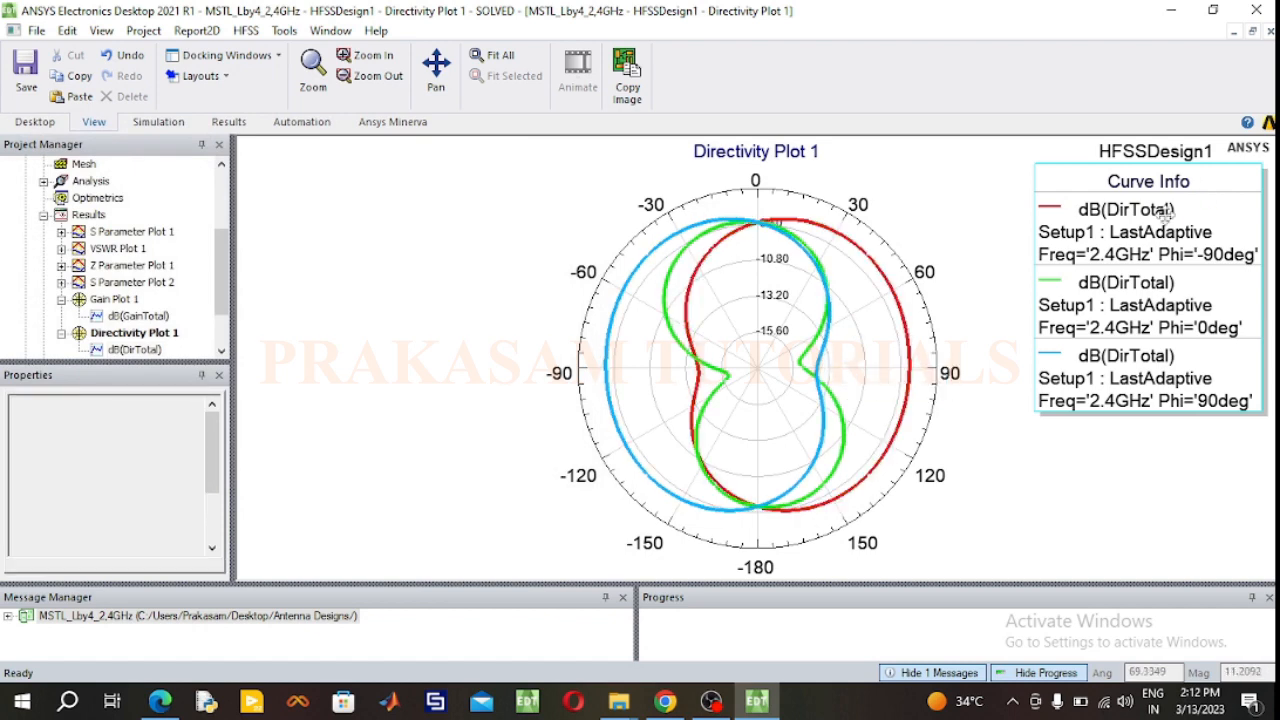
pyautogui.click(1160, 318)
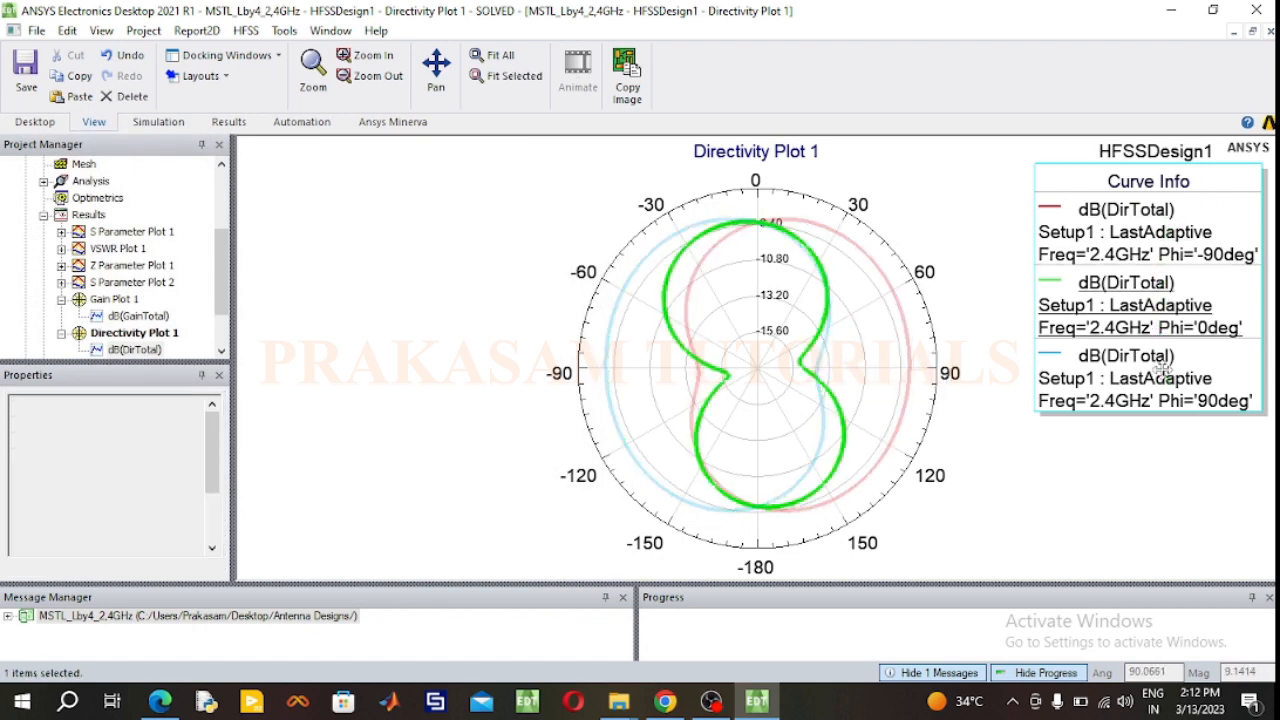
pyautogui.click(1150, 380)
pyautogui.click(1166, 503)
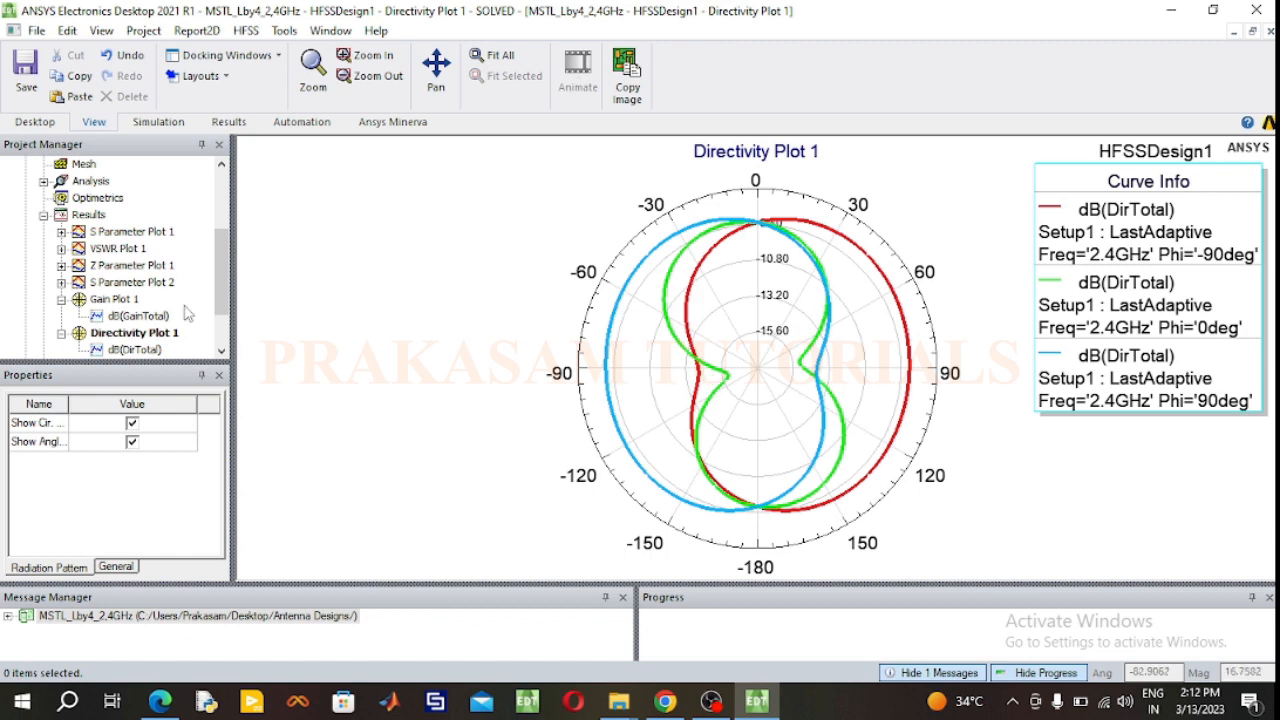
pyautogui.scroll(-1, 63, 323)
pyautogui.click(61, 316)
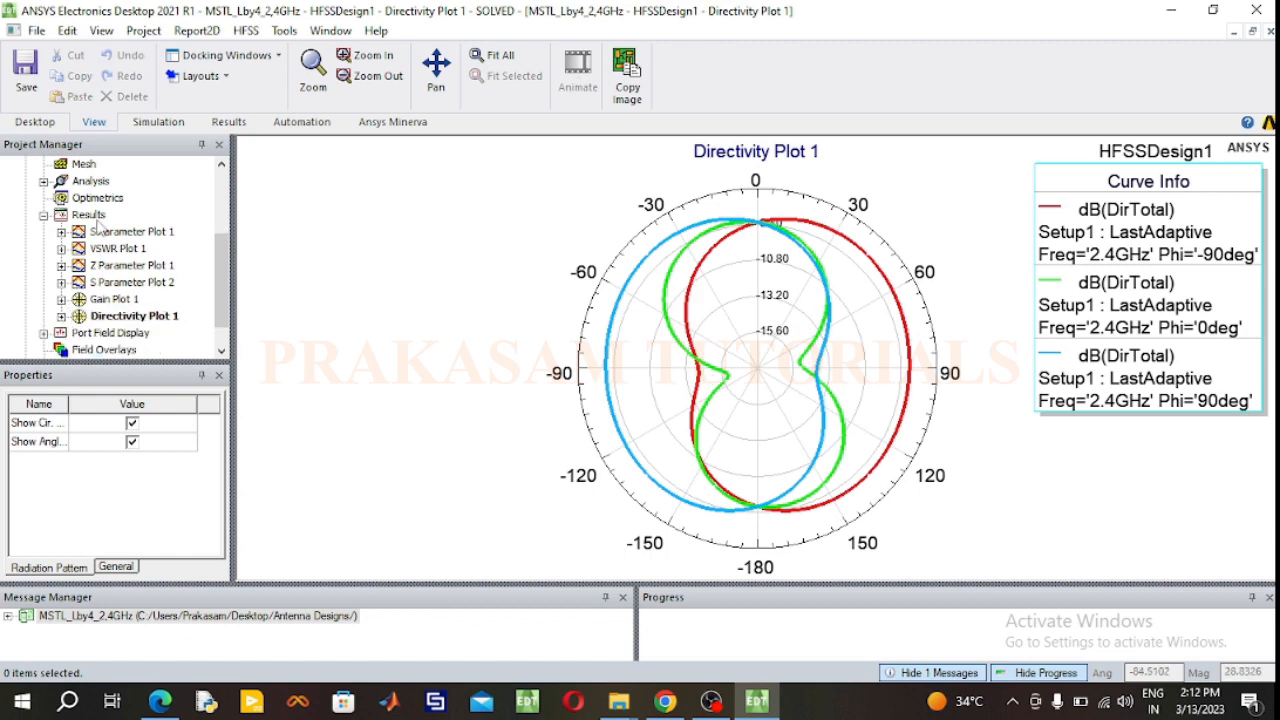
# Step: Create a 3D polar far-field report of dB(GainTotal) for Infinite Sphere1, sweeping all Phi and Theta values
pyautogui.rightClick(95, 216)
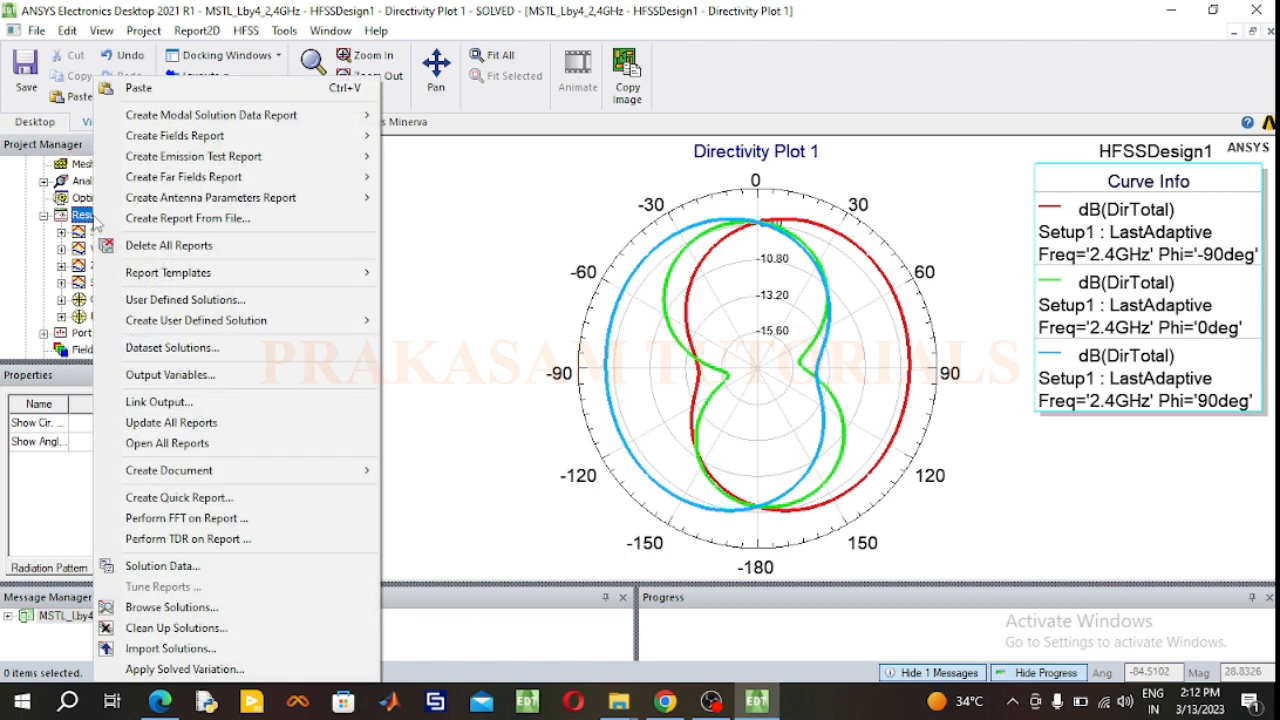
pyautogui.moveTo(195, 186)
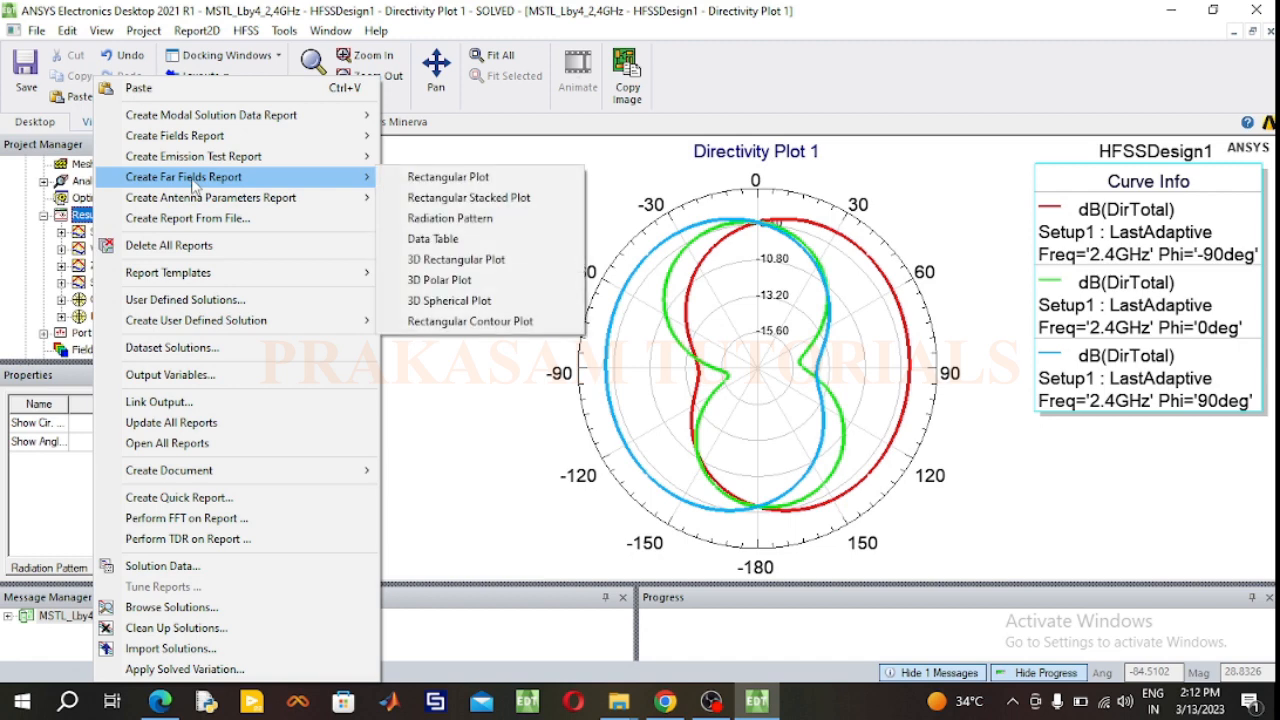
pyautogui.click(441, 280)
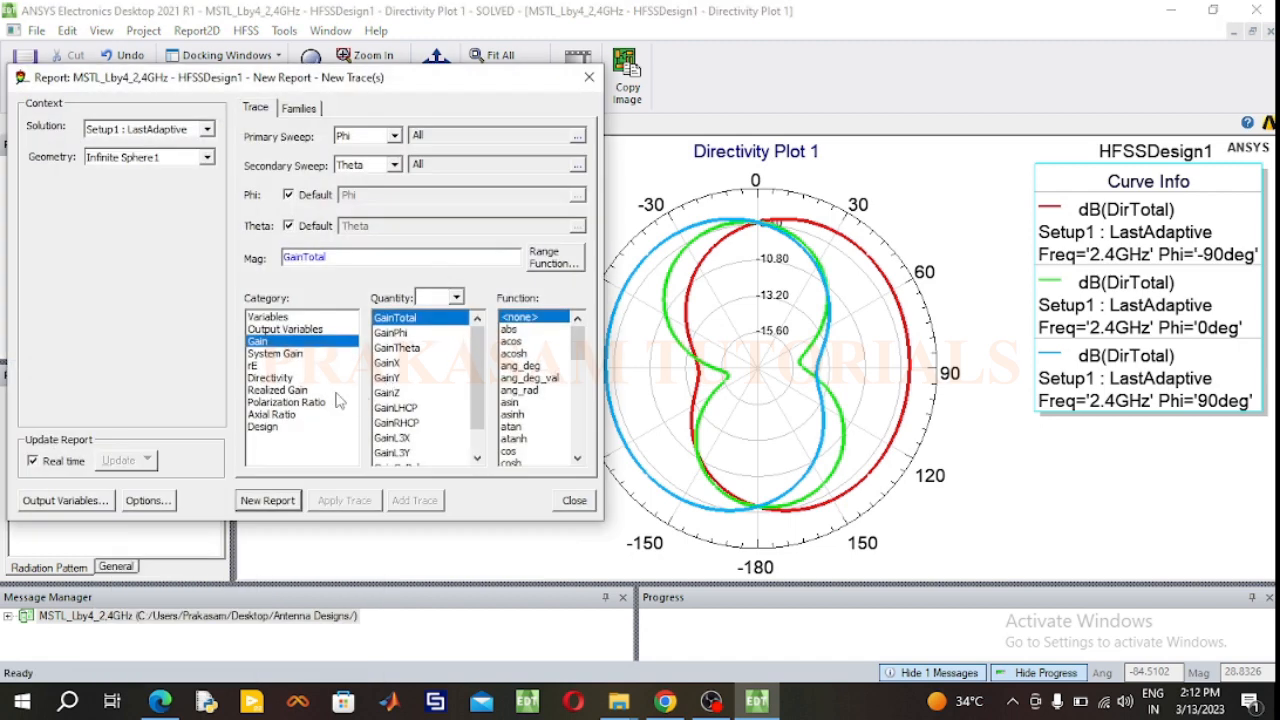
pyautogui.scroll(-1, 511, 437)
pyautogui.scroll(-1, 511, 437)
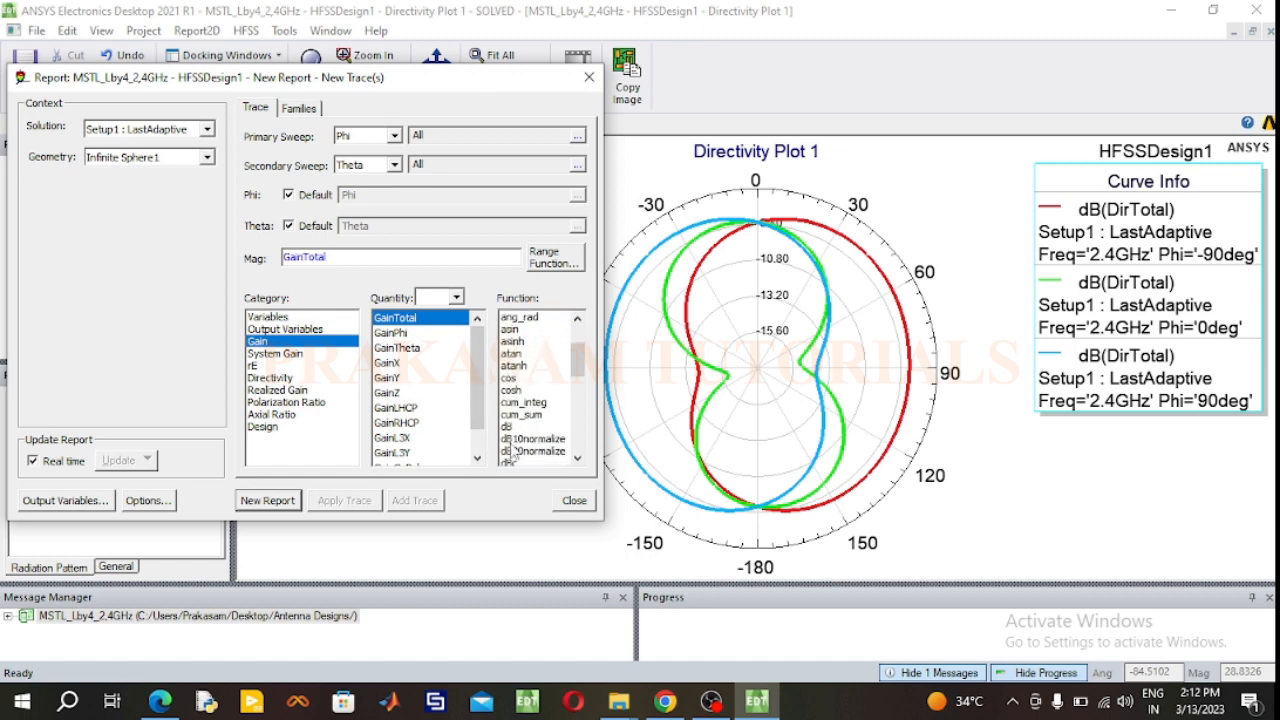
pyautogui.click(507, 427)
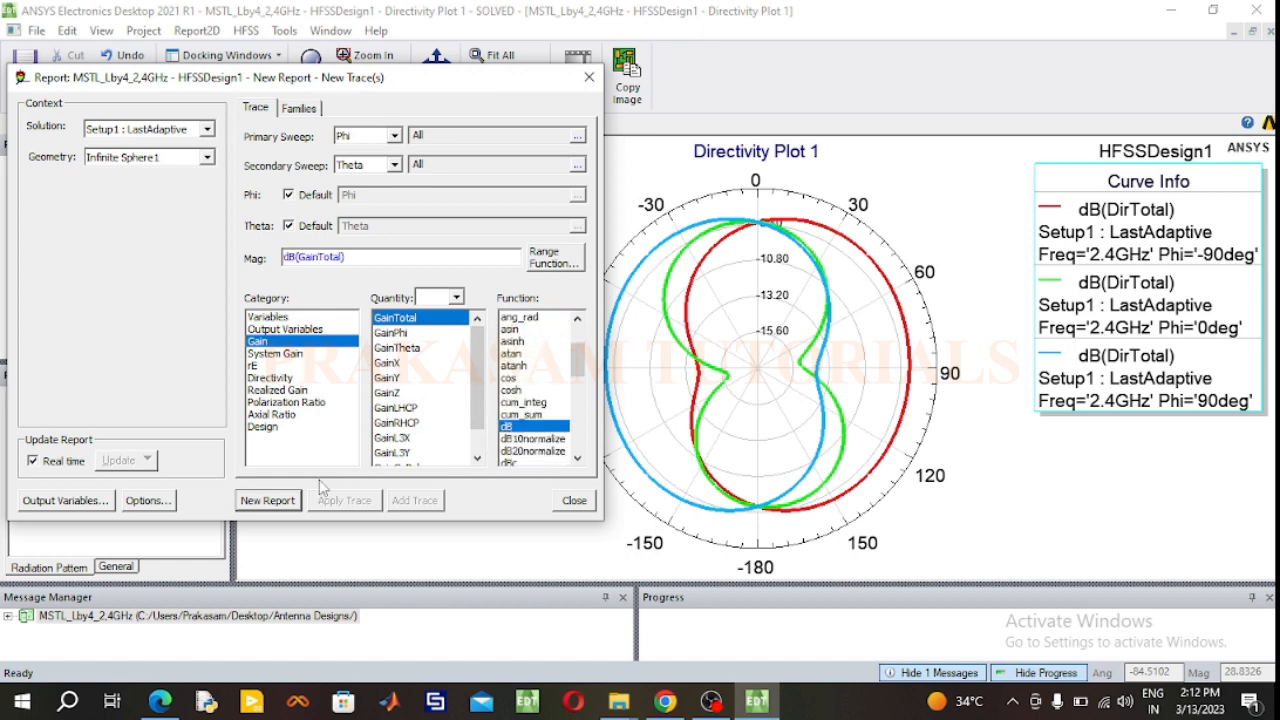
pyautogui.click(270, 501)
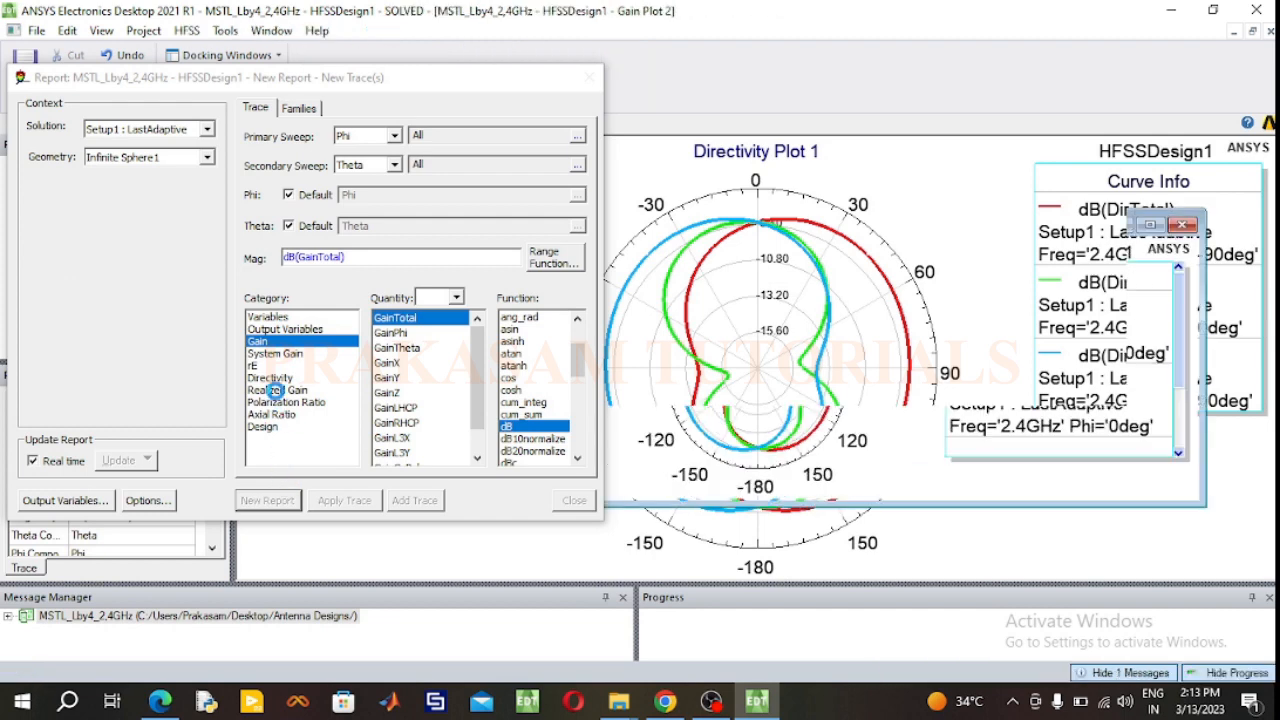
# Step: Create a second 3D polar report of dB(DirTotal) from the Directivity category and close the report setup
pyautogui.click(270, 378)
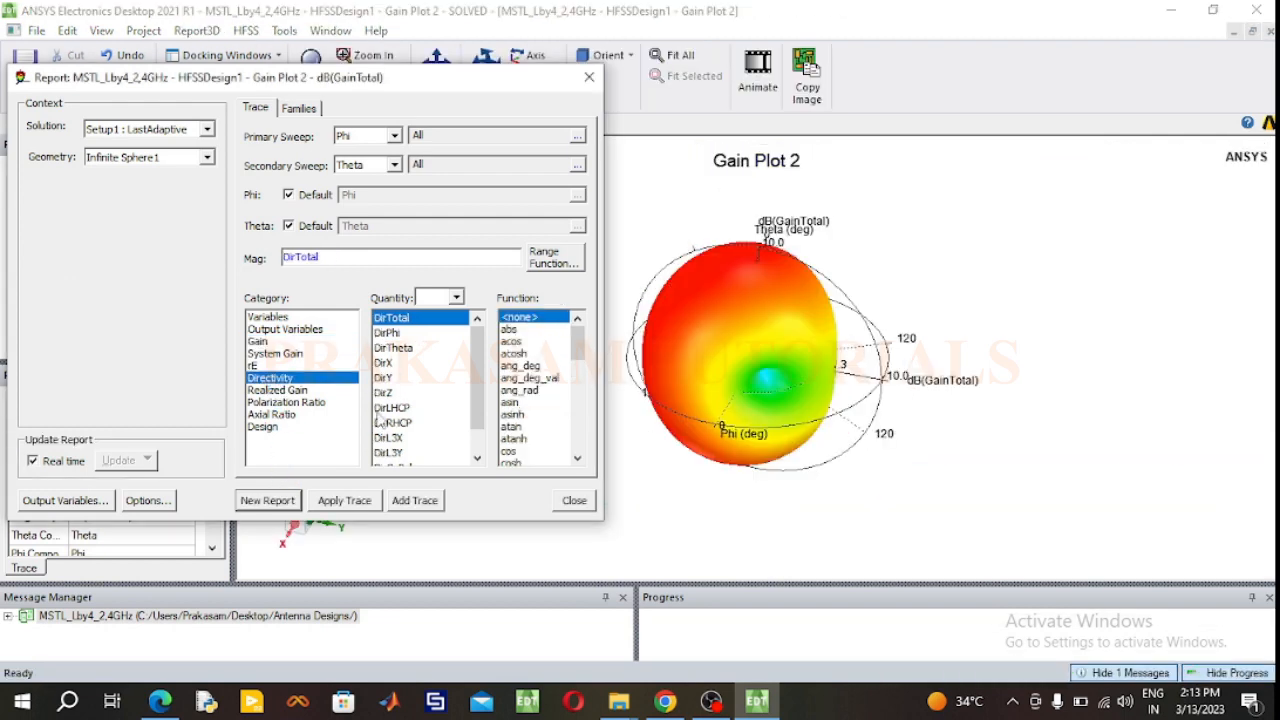
pyautogui.scroll(-1, 510, 445)
pyautogui.click(510, 462)
pyautogui.click(268, 500)
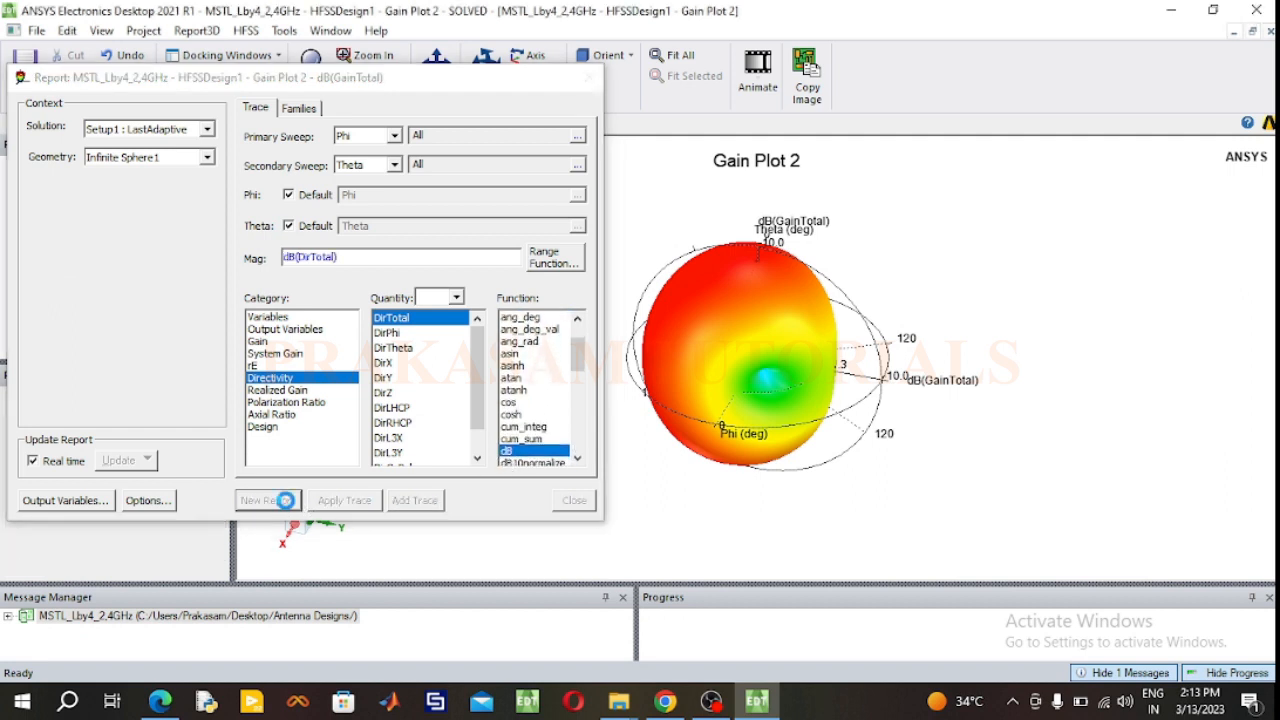
pyautogui.click(590, 78)
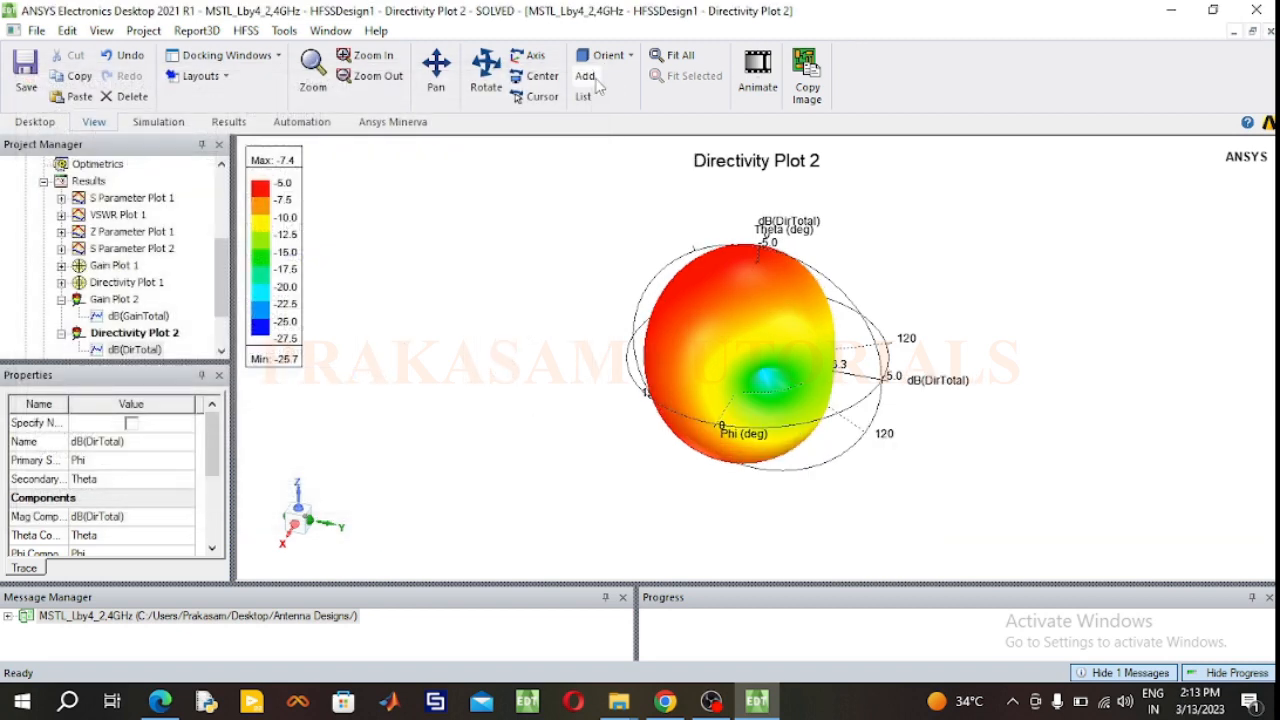
# Step: Examine the 3D directivity and gain patterns up close, and collapse both plots' trace lists
pyautogui.scroll(4, 792, 362)
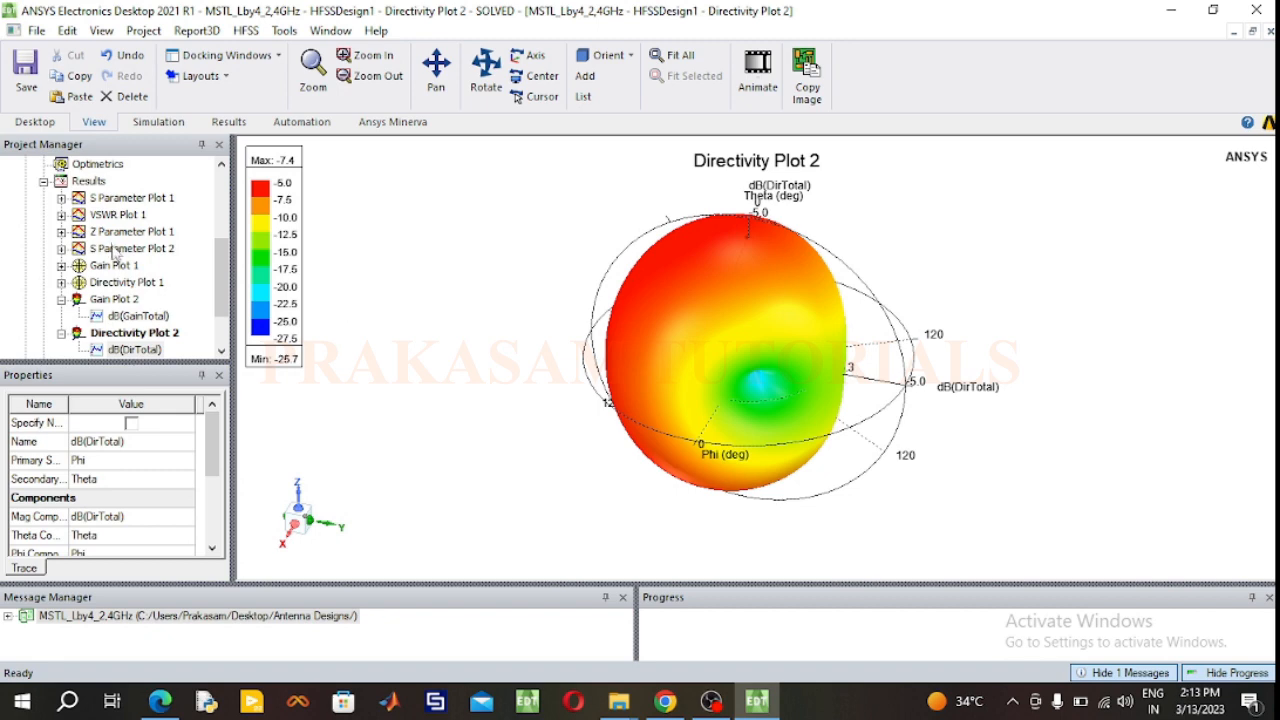
pyautogui.click(118, 299)
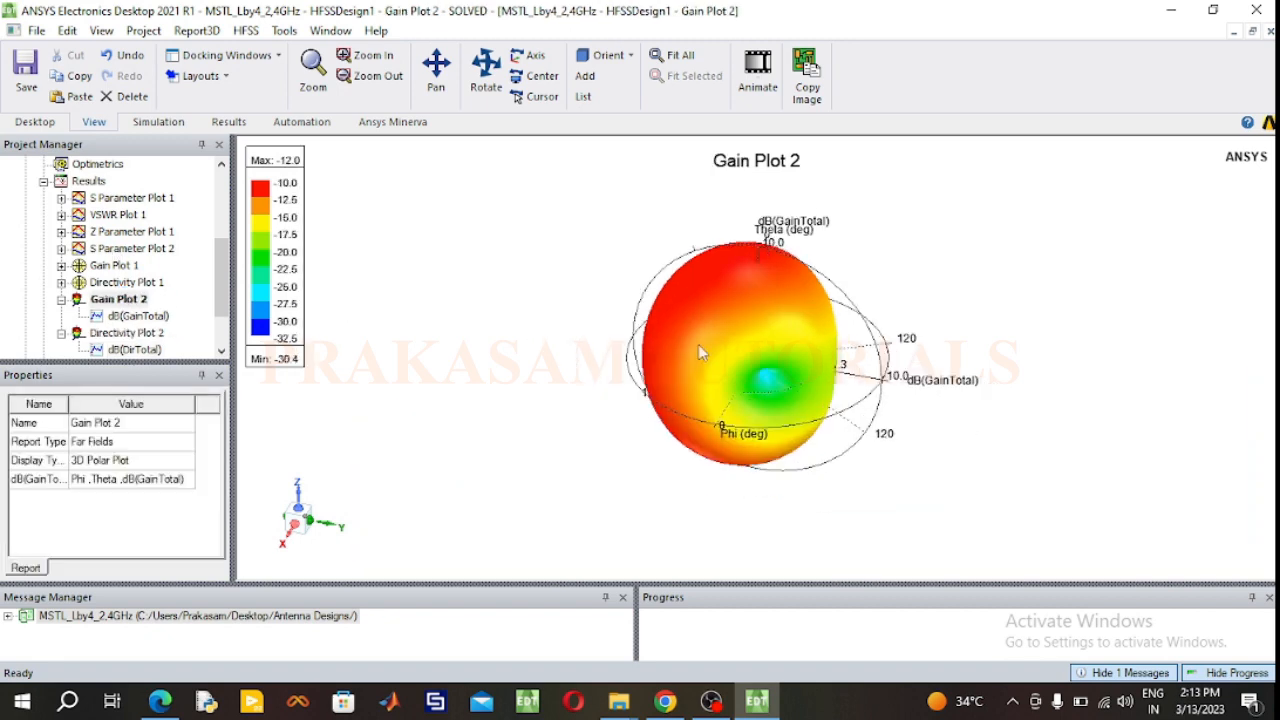
pyautogui.scroll(3, 719, 335)
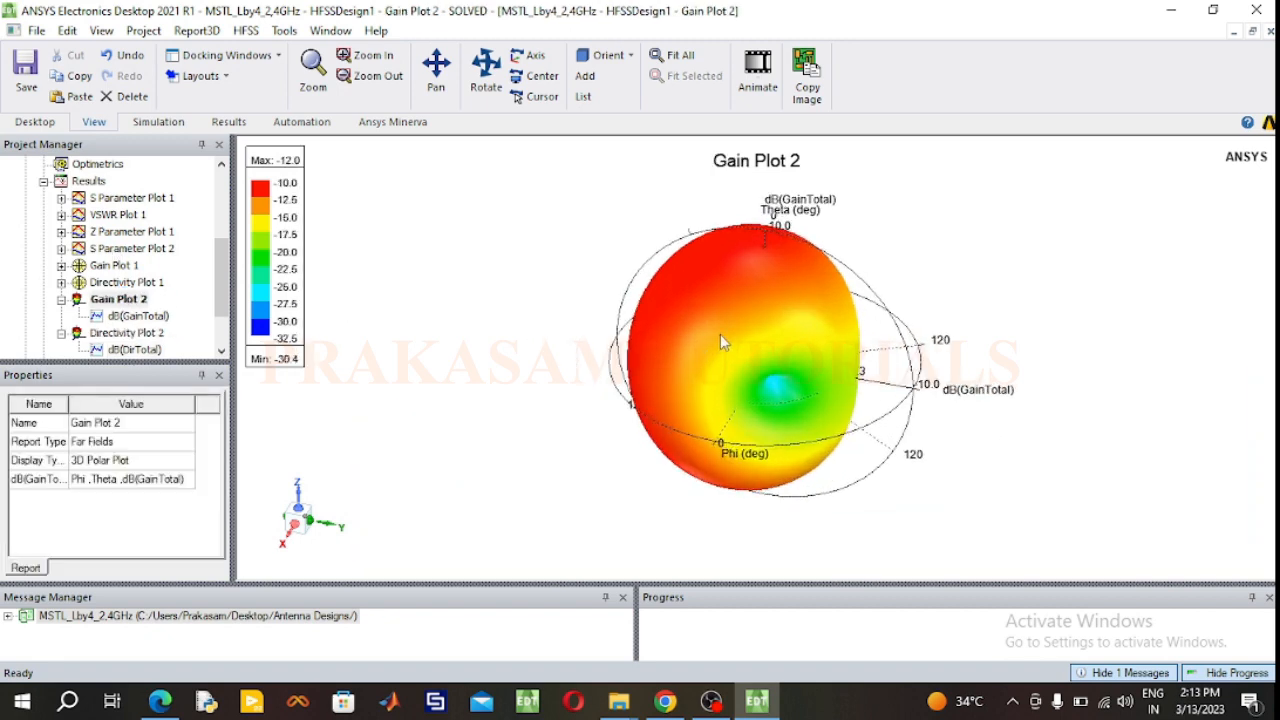
pyautogui.click(61, 333)
pyautogui.click(61, 299)
# Step: Return to the HFSSDesign1 3D model and examine the microstrip line and its surrounding radiation box
pyautogui.scroll(4, 163, 252)
pyautogui.doubleClick(130, 181)
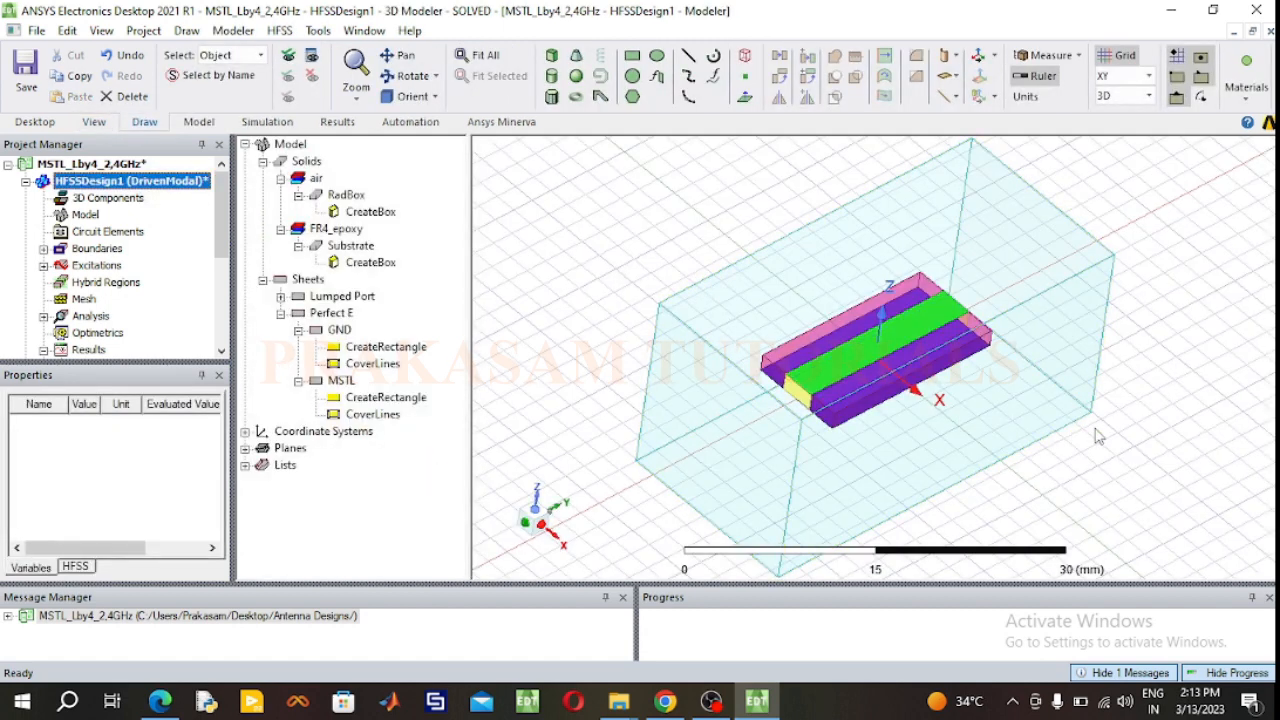
pyautogui.scroll(3, 1095, 437)
pyautogui.scroll(-1, 1096, 437)
pyautogui.moveTo(469, 197); pyautogui.dragTo(468, 197)
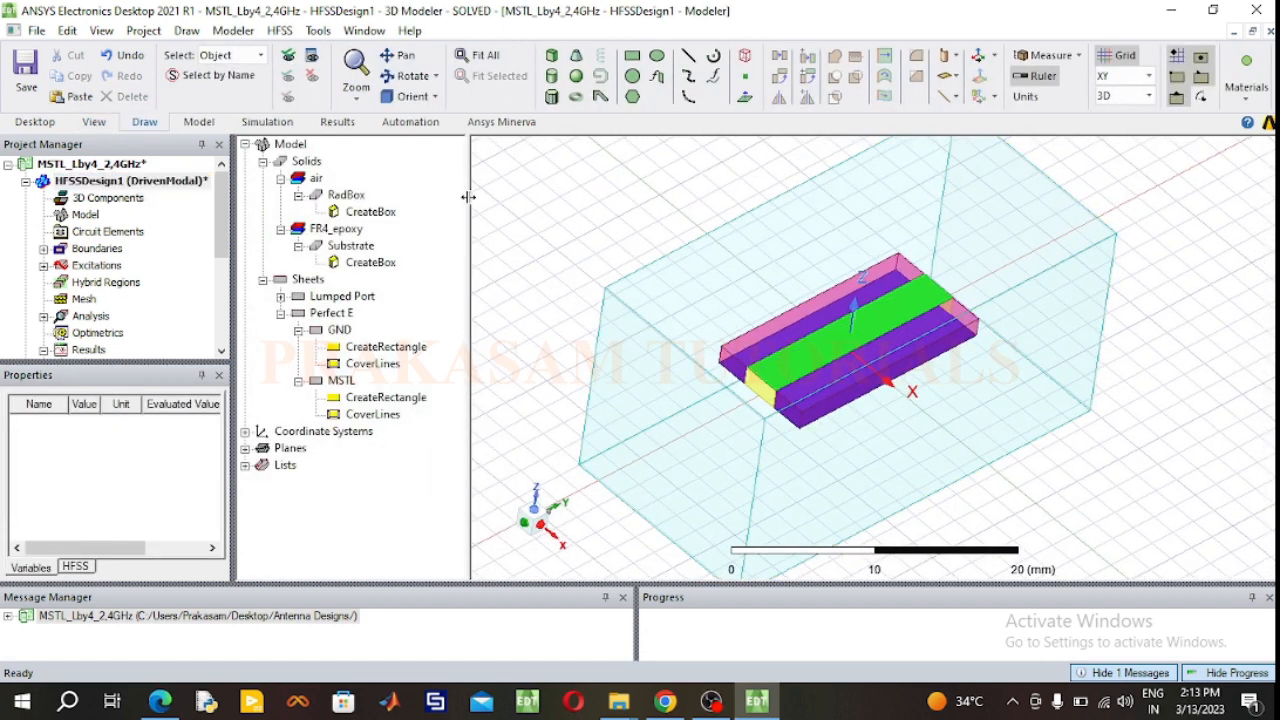
pyautogui.click(779, 372)
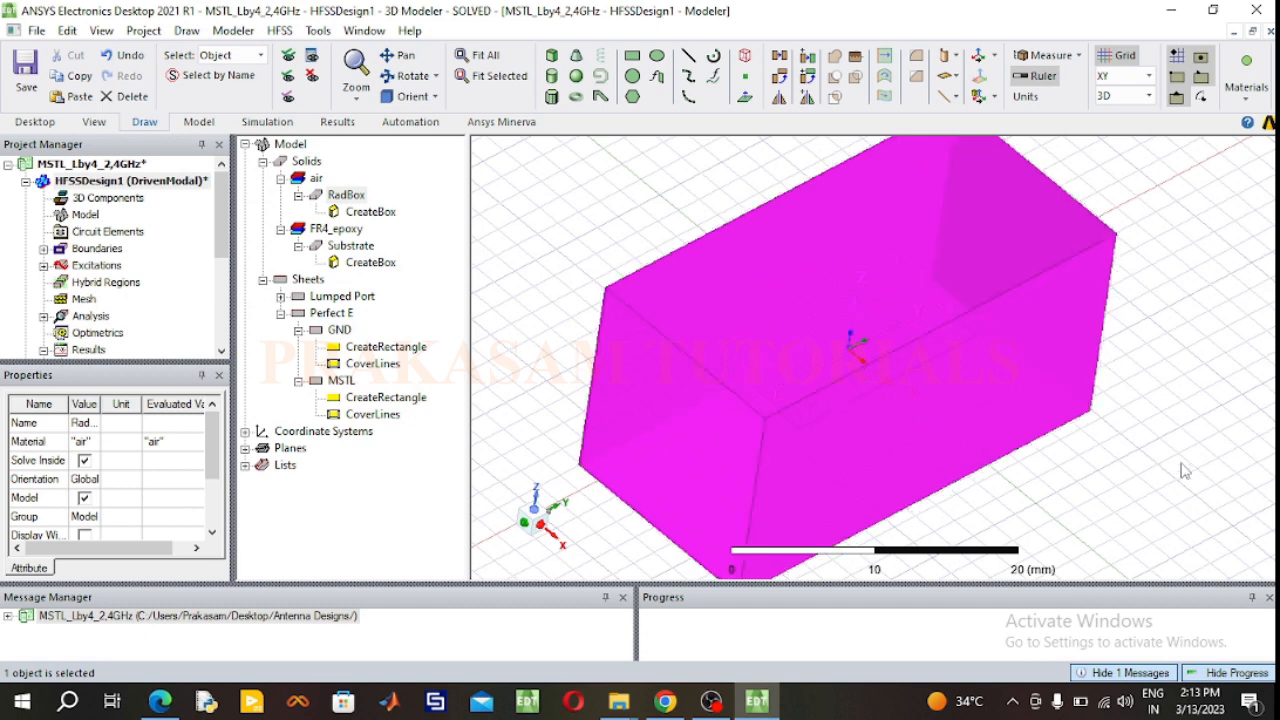
pyautogui.click(1157, 466)
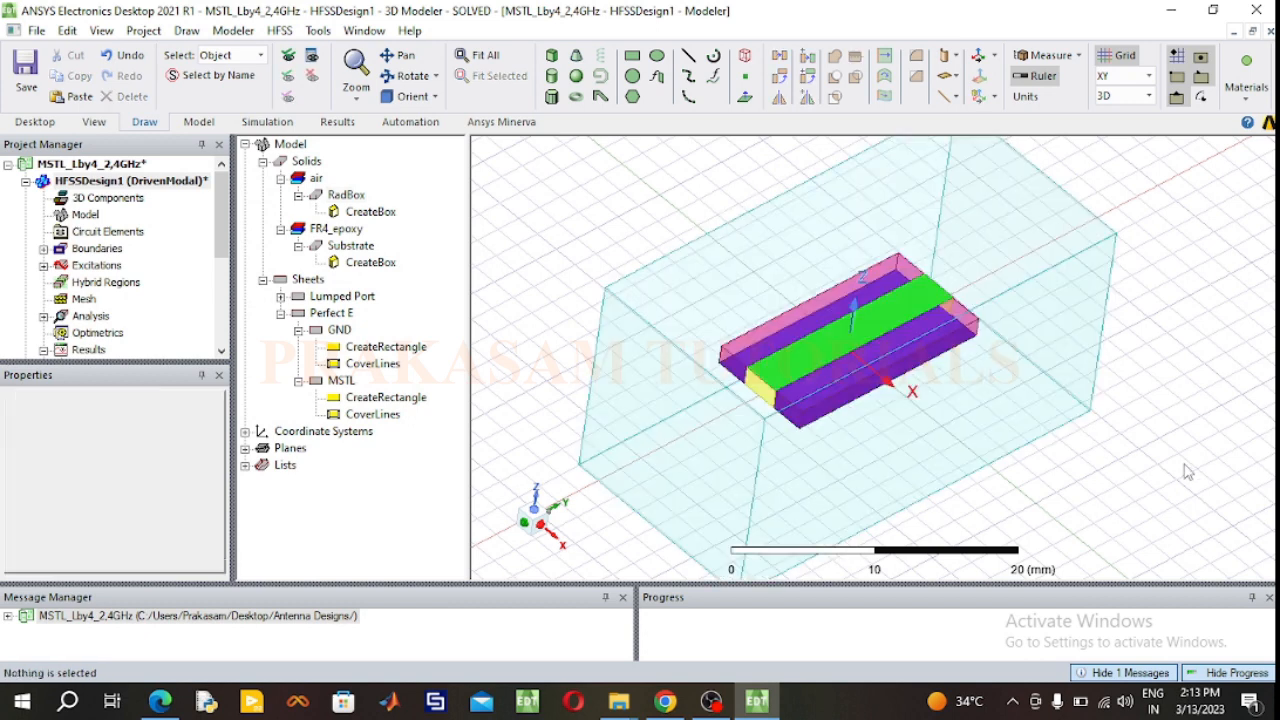
# Step: Highlight the RadBox solid from the model tree, clear the selection, and save the project
pyautogui.click(348, 196)
pyautogui.click(618, 201)
pyautogui.click(28, 70)
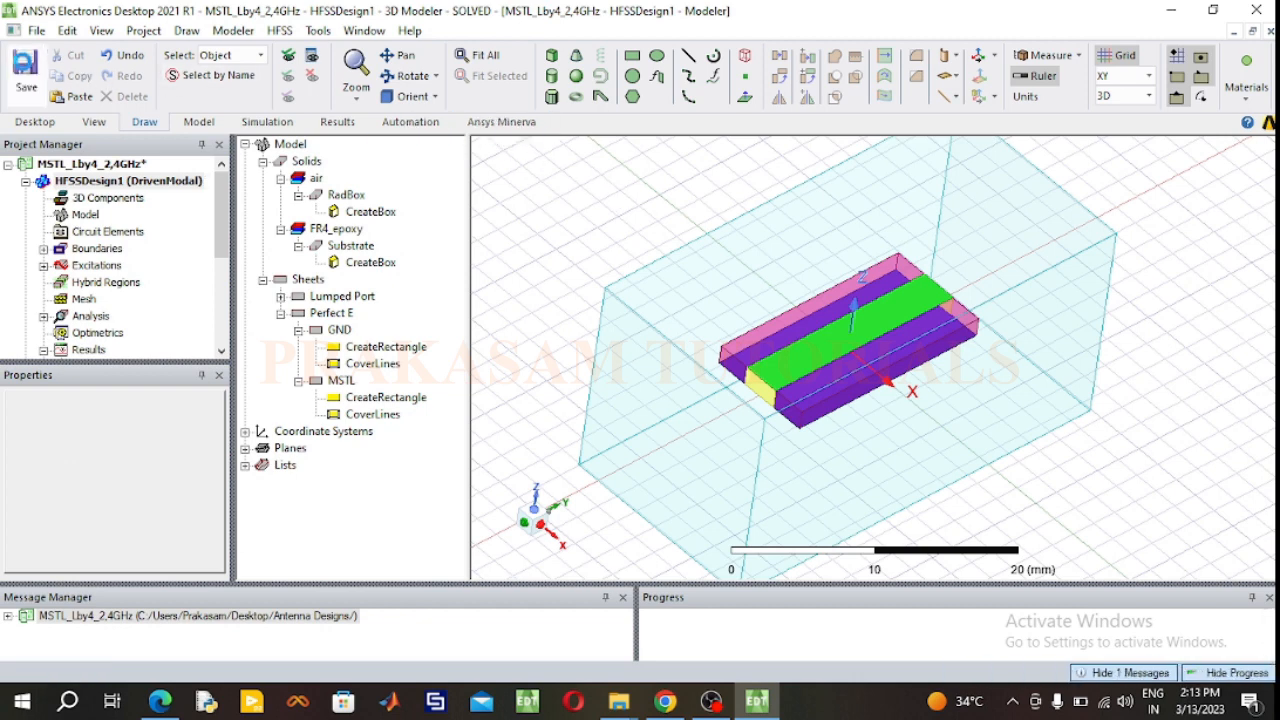